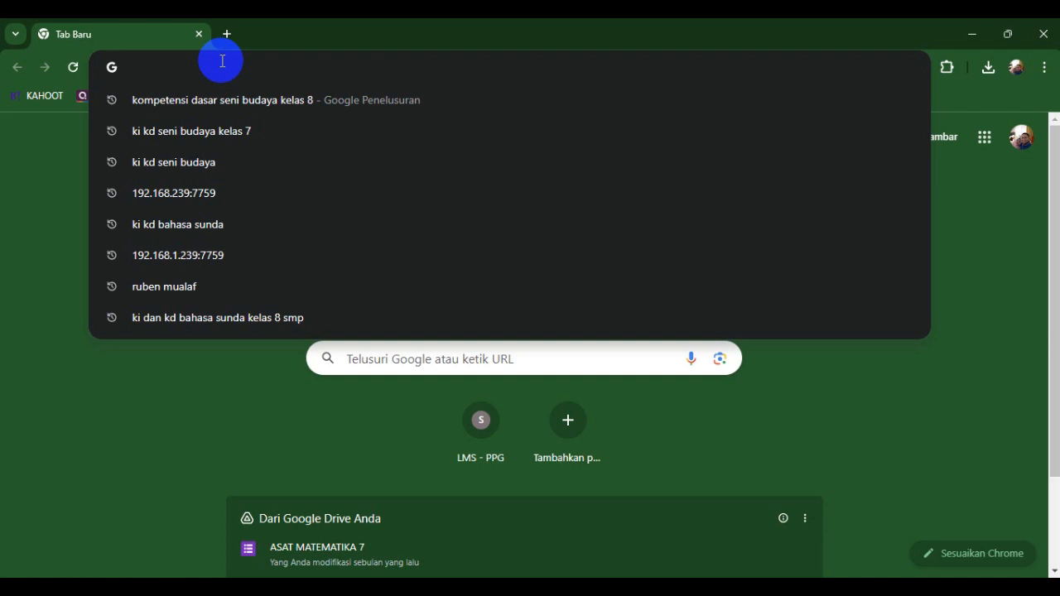
- Load the e-Rapor server at 192.168.1.239:7759 and log out of the current account
{"action": "type", "text": "192.168.1.239:7759"}
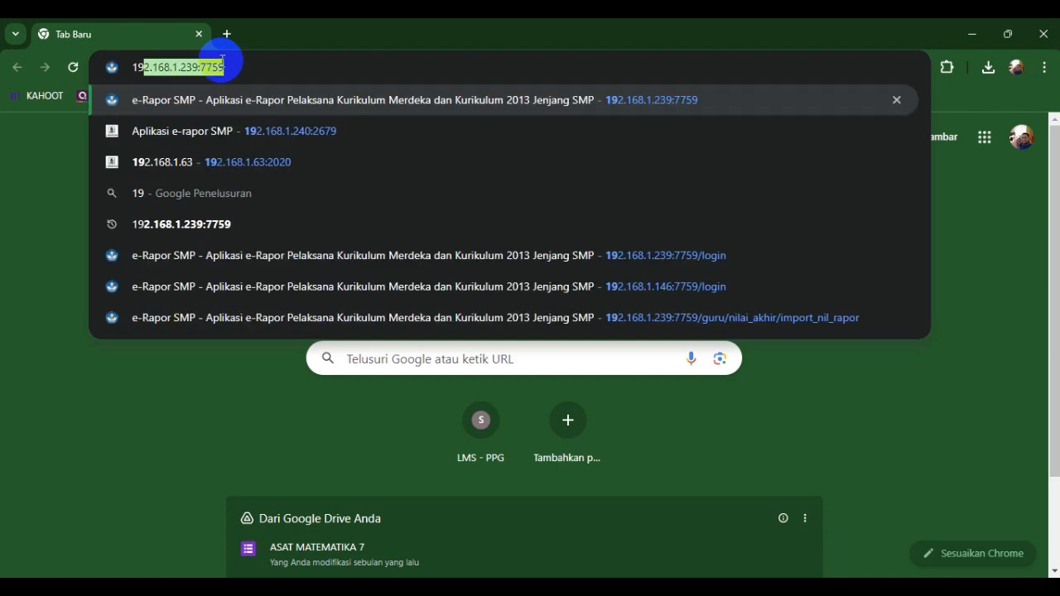
{"action": "key", "text": "Return"}
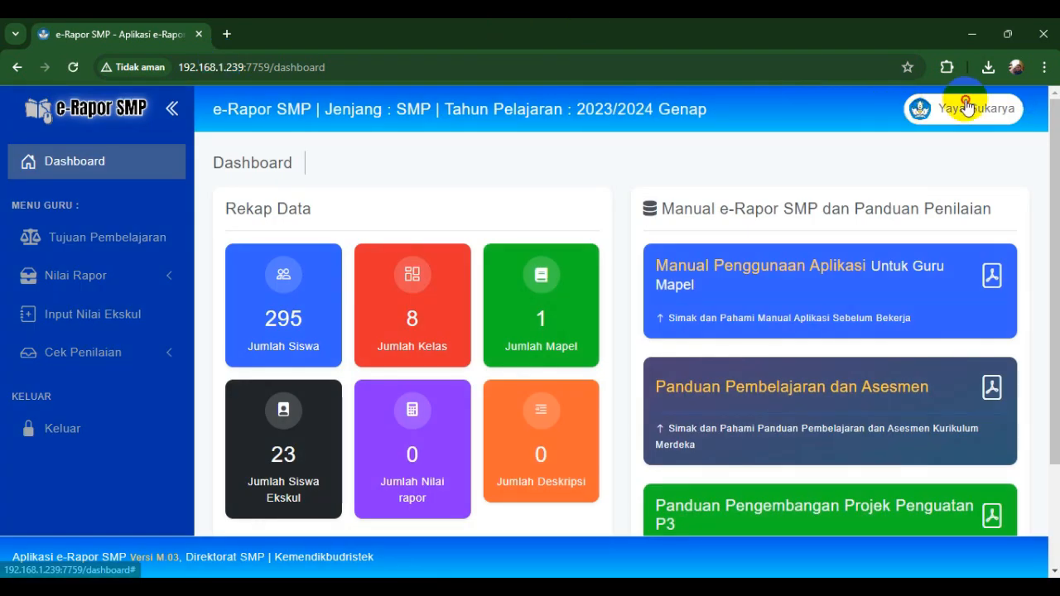
{"action": "left_click", "coordinate": [966, 108]}
{"action": "left_click", "coordinate": [856, 298]}
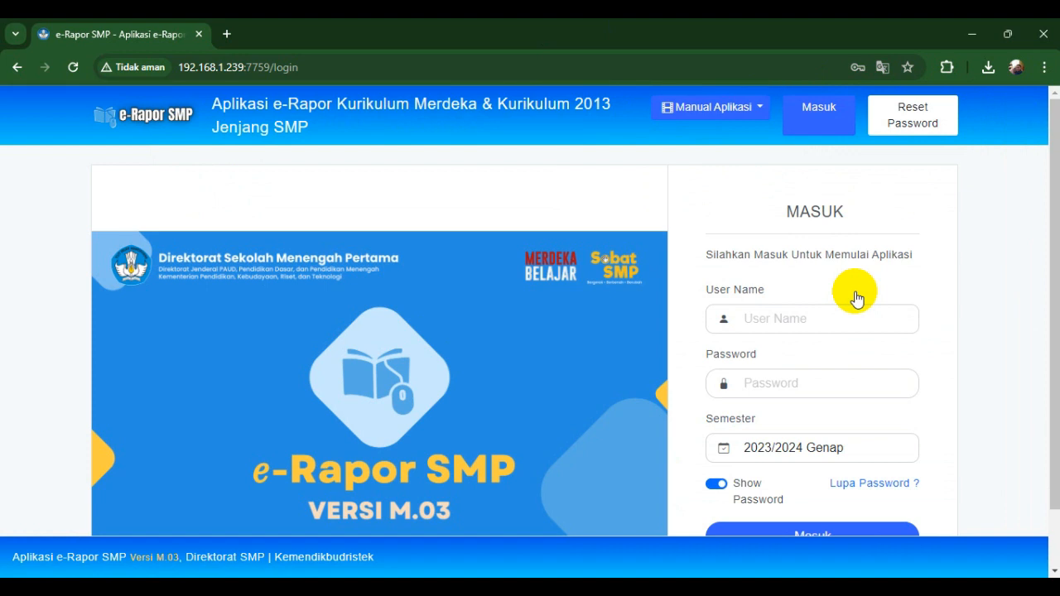
- Sign in with the saved teacher login, dismiss the success message, and choose SMP NEGERI 31
{"action": "left_click", "coordinate": [843, 318]}
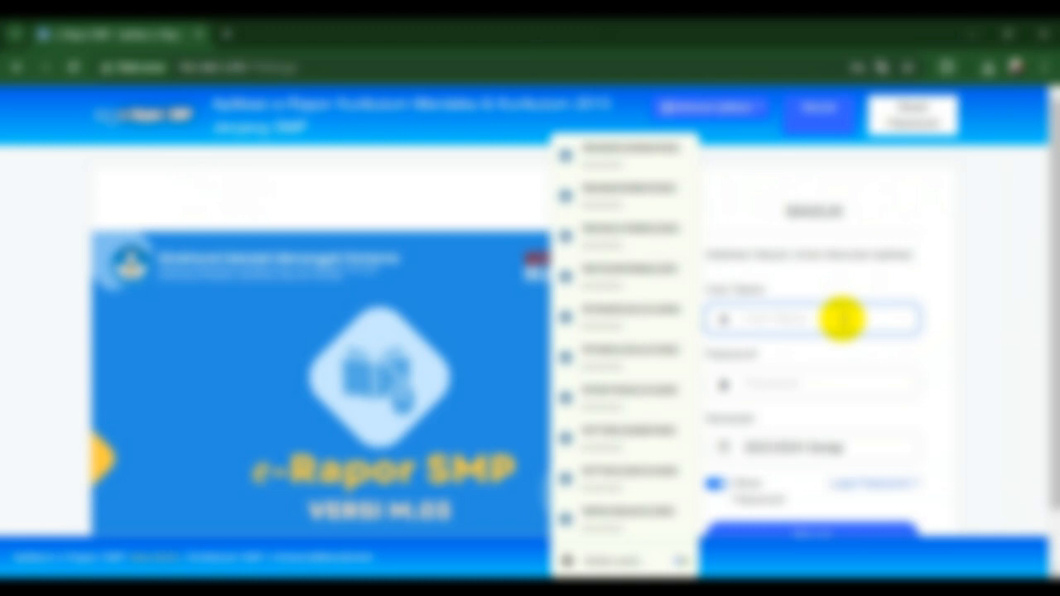
{"action": "type", "text": "100"}
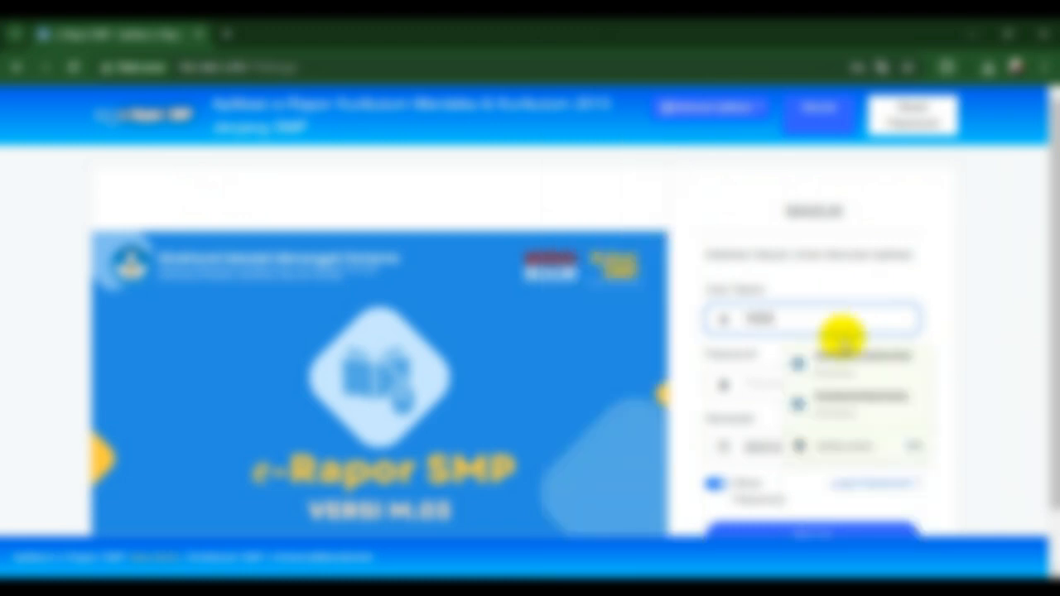
{"action": "left_click", "coordinate": [842, 360]}
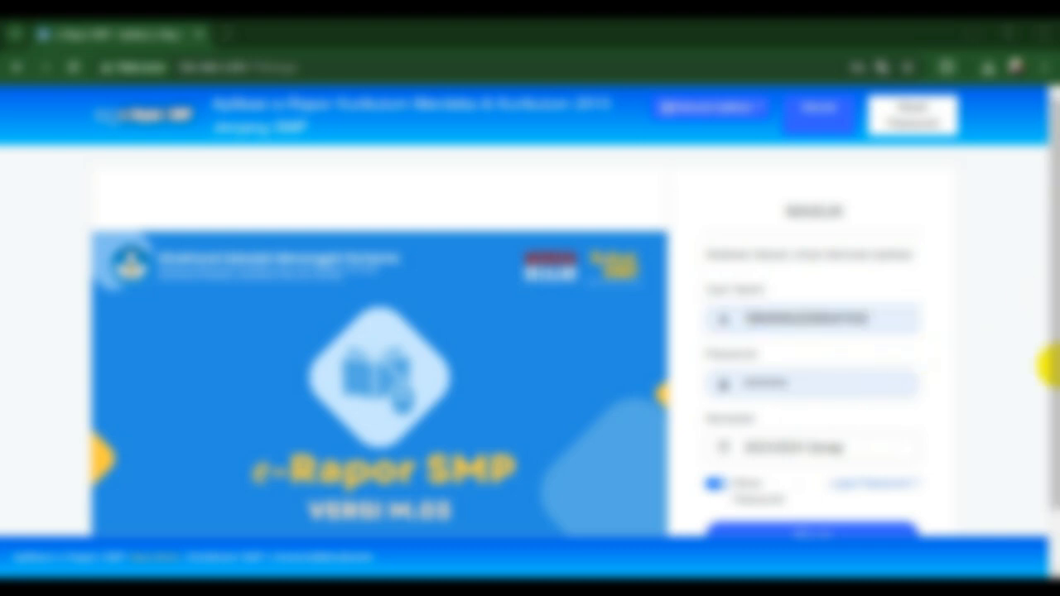
{"action": "left_click_drag", "start_coordinate": [1054, 362], "coordinate": [1046, 436]}
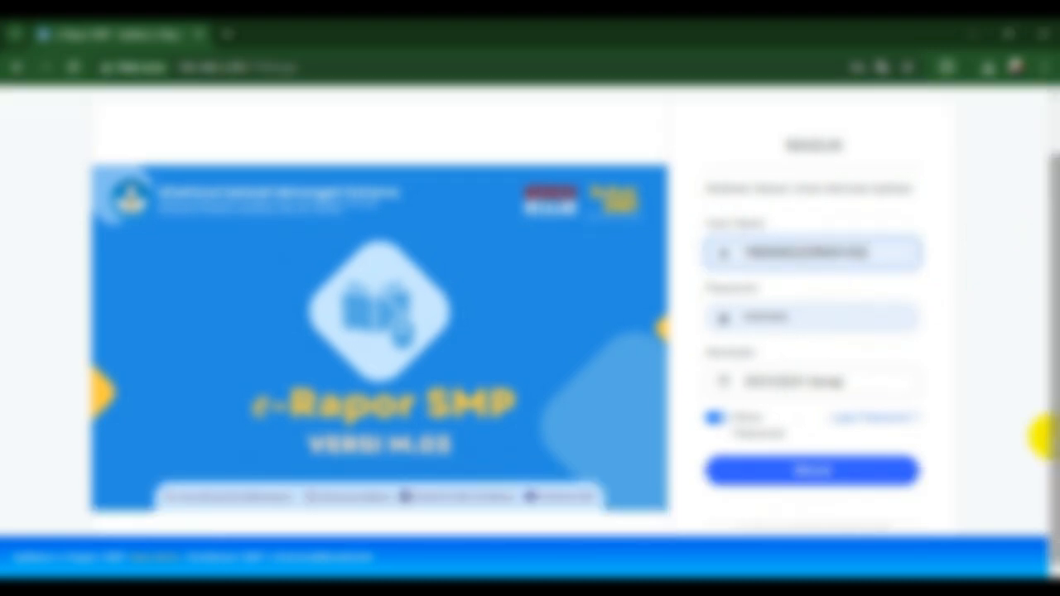
{"action": "left_click", "coordinate": [845, 469]}
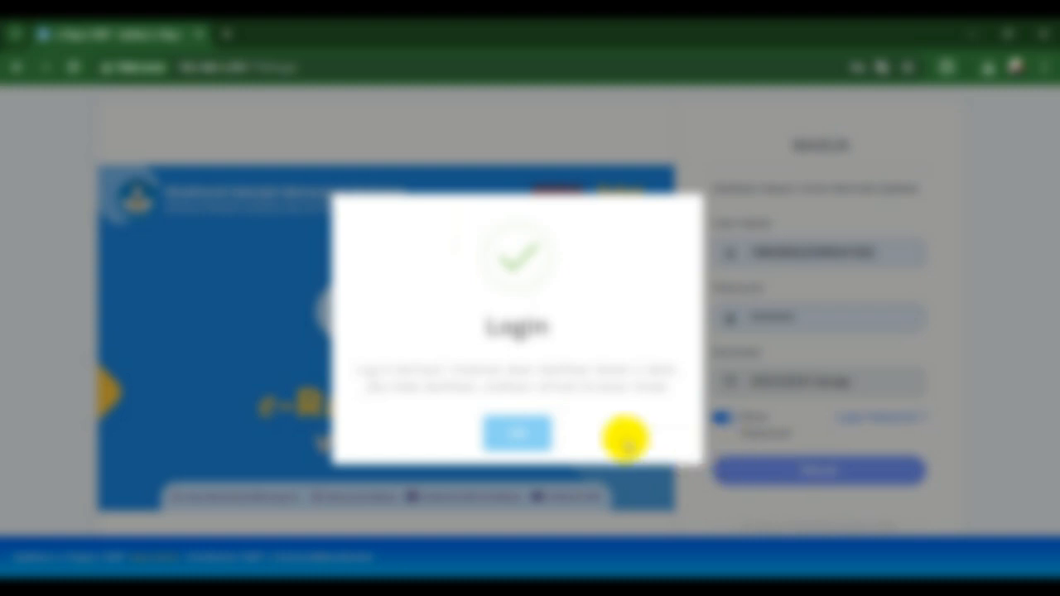
{"action": "left_click", "coordinate": [528, 430]}
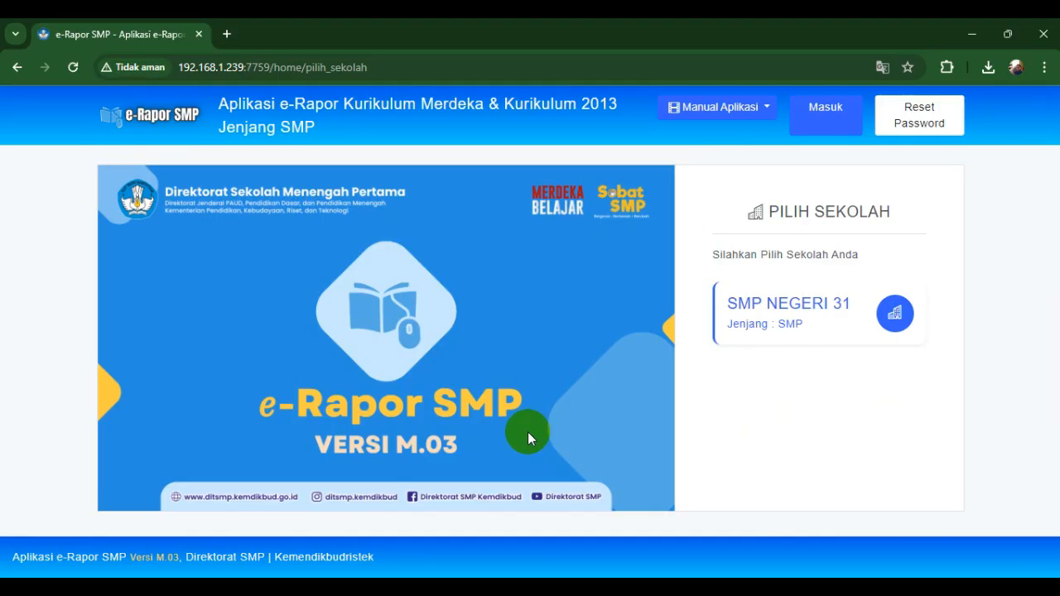
{"action": "left_click", "coordinate": [761, 346]}
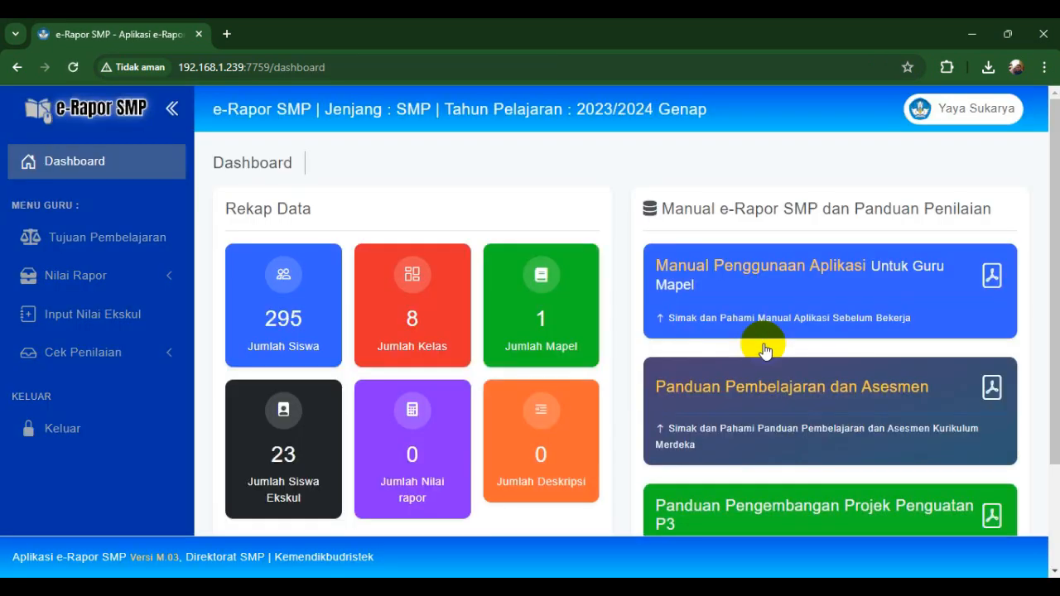
- Show the Tujuan Pembelajaran list for Seni dan Budaya
{"action": "left_click", "coordinate": [117, 258]}
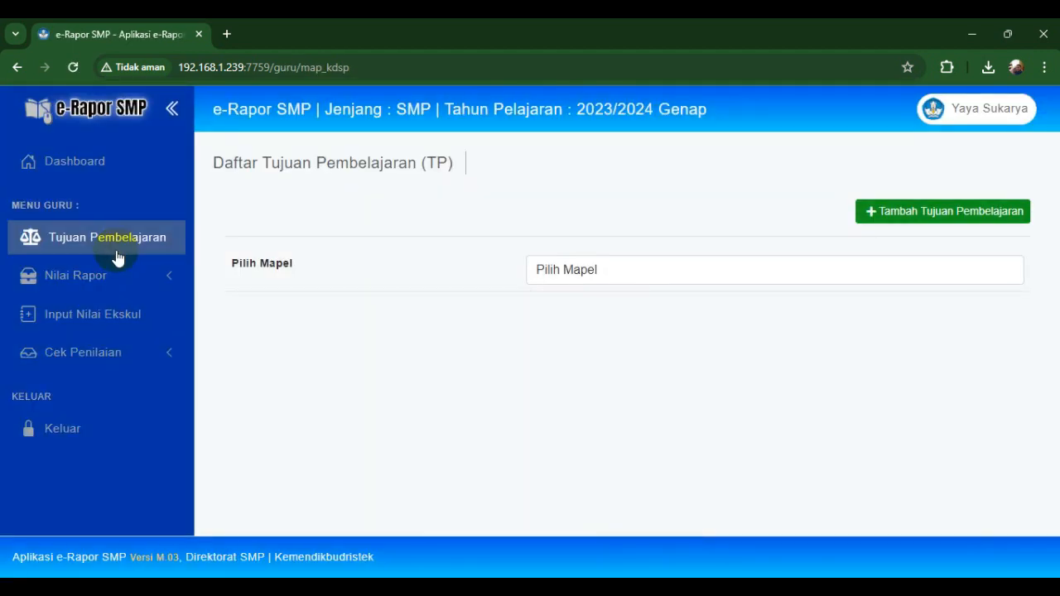
{"action": "left_click", "coordinate": [536, 269]}
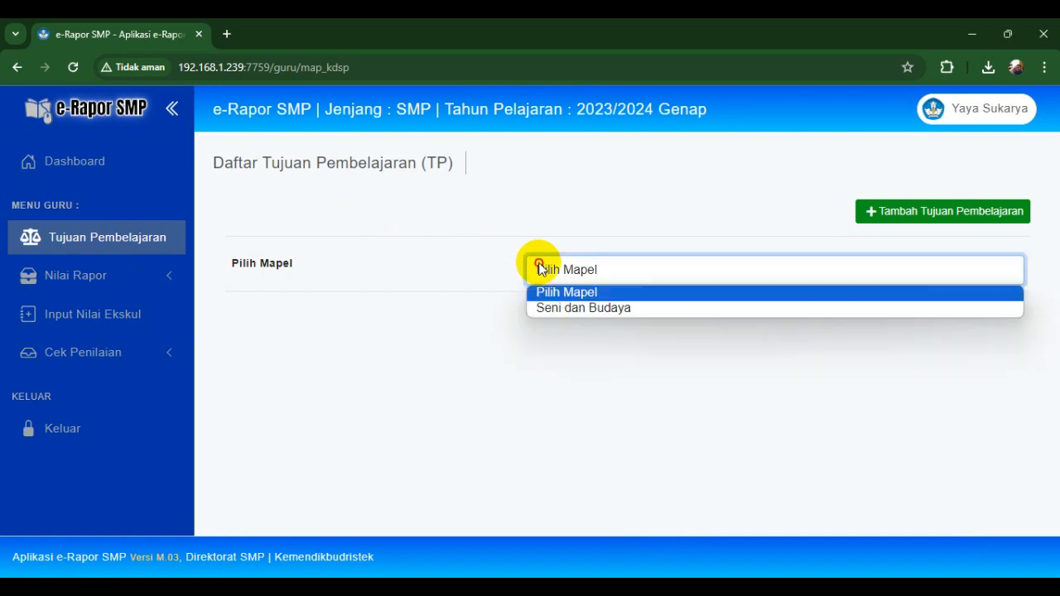
{"action": "left_click", "coordinate": [553, 309]}
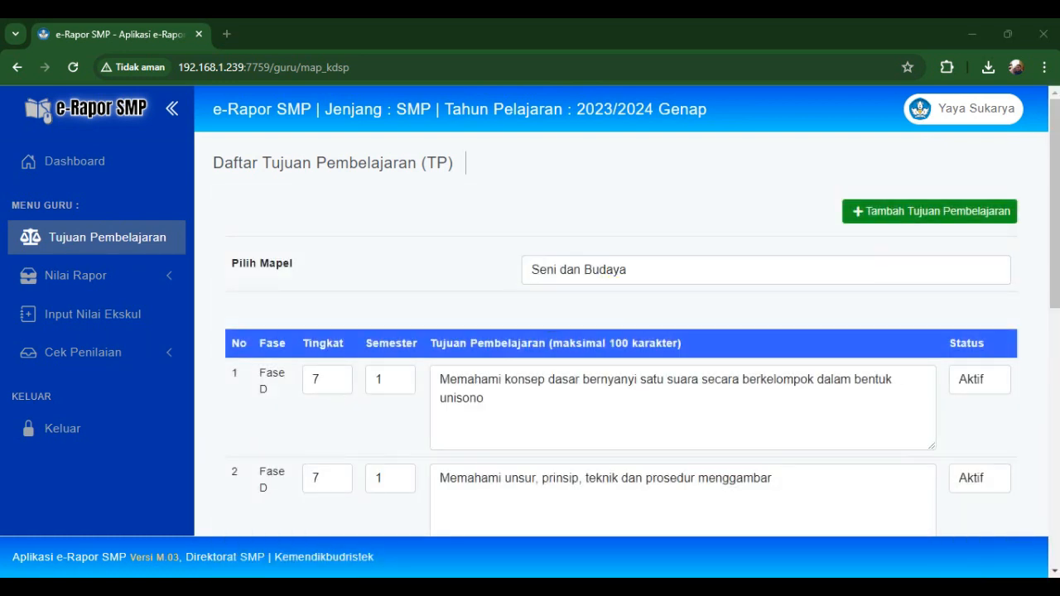
{"action": "mouse_move", "coordinate": [1052, 260]}
{"action": "left_mouse_down"}
{"action": "mouse_move", "coordinate": [1056, 489]}
{"action": "mouse_move", "coordinate": [1046, 265]}
{"action": "left_mouse_up"}
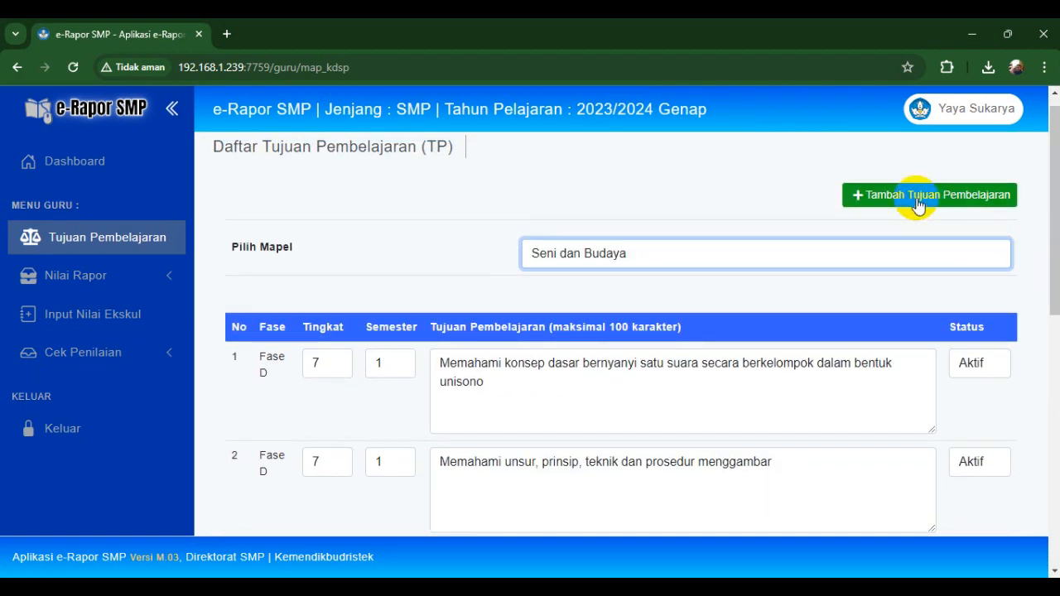
- Create three blank Seni dan Budaya objective rows, then switch to the Asisten Guru window
{"action": "left_click", "coordinate": [918, 205]}
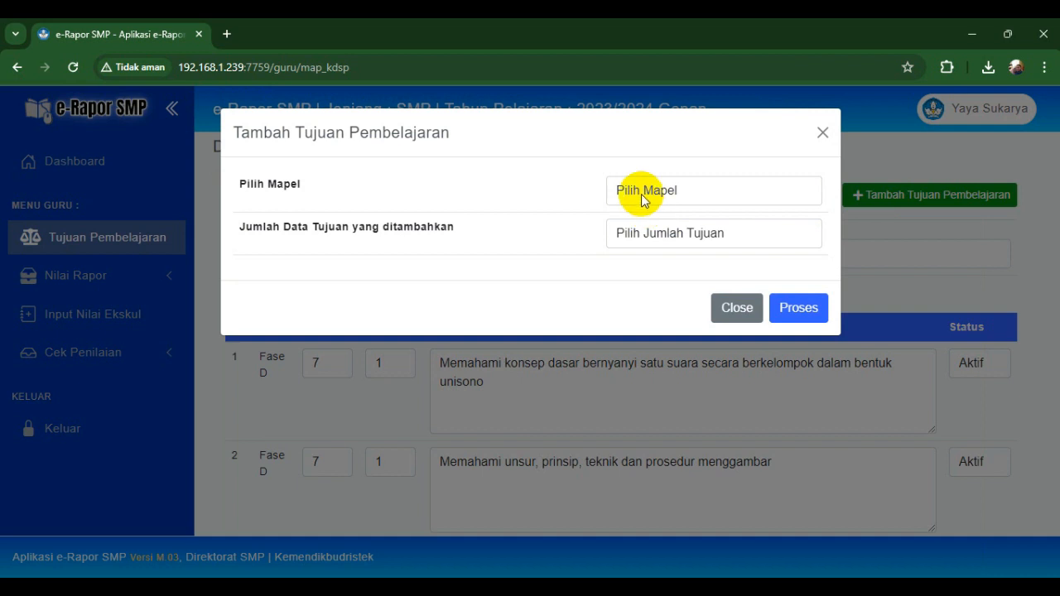
{"action": "left_click", "coordinate": [642, 199]}
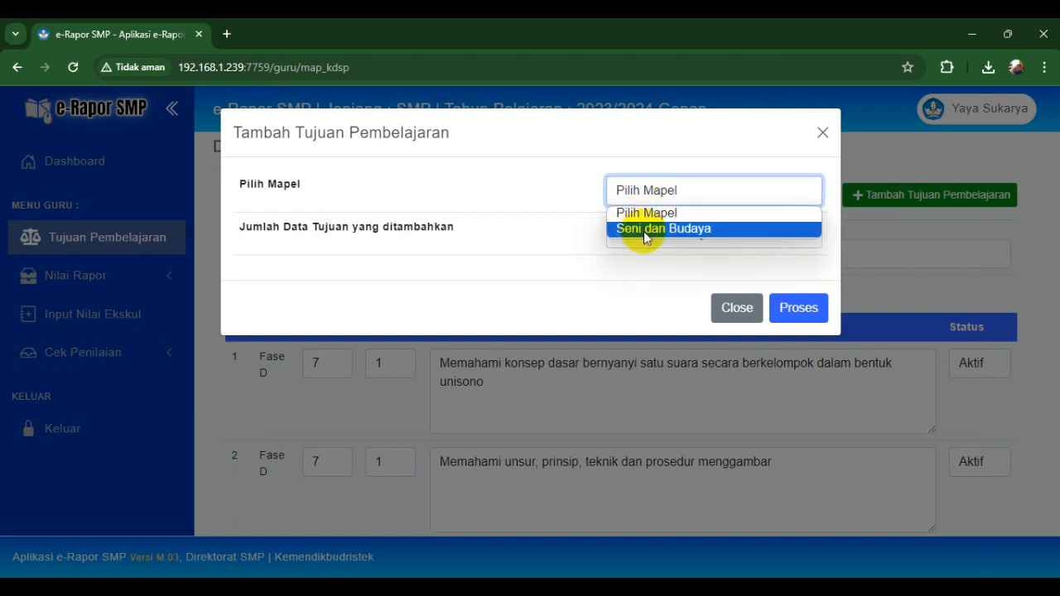
{"action": "left_click", "coordinate": [645, 229]}
{"action": "left_click", "coordinate": [644, 233]}
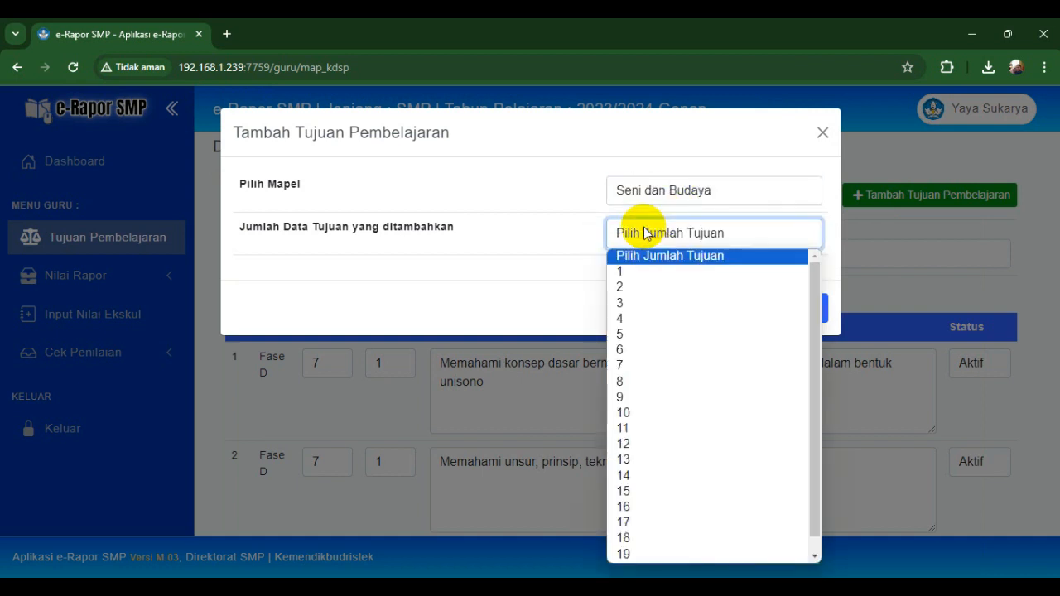
{"action": "left_click", "coordinate": [638, 303]}
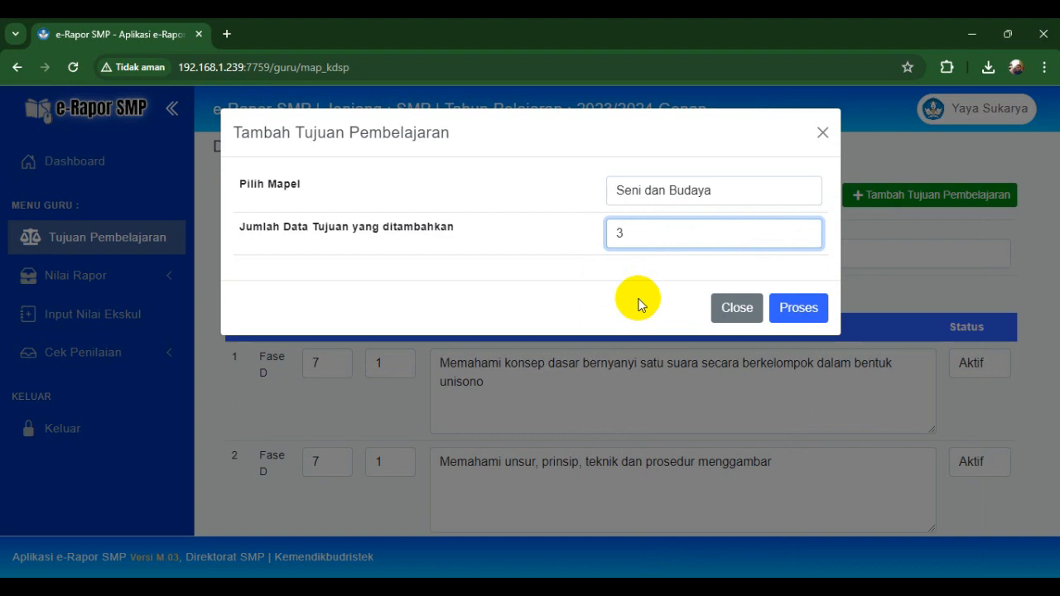
{"action": "left_click", "coordinate": [798, 306]}
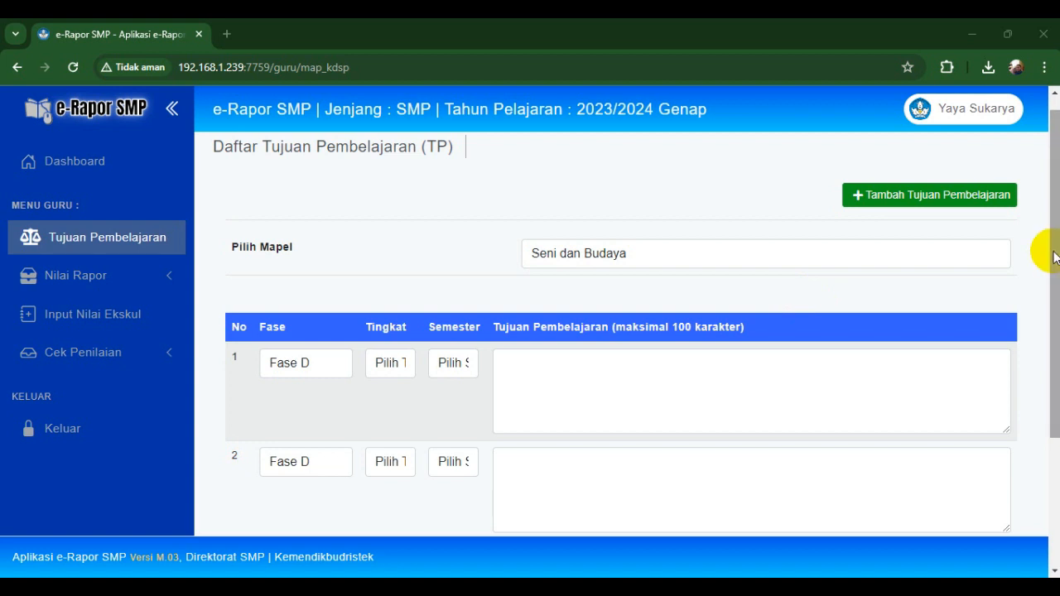
{"action": "left_click_drag", "start_coordinate": [1054, 258], "coordinate": [1055, 350]}
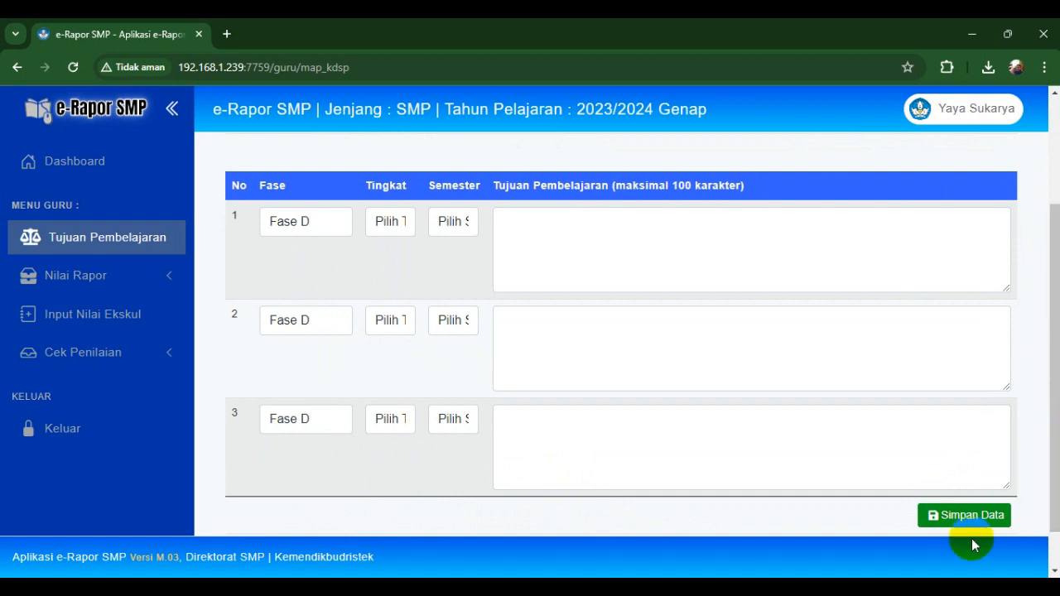
{"action": "key", "text": "alt+Tab"}
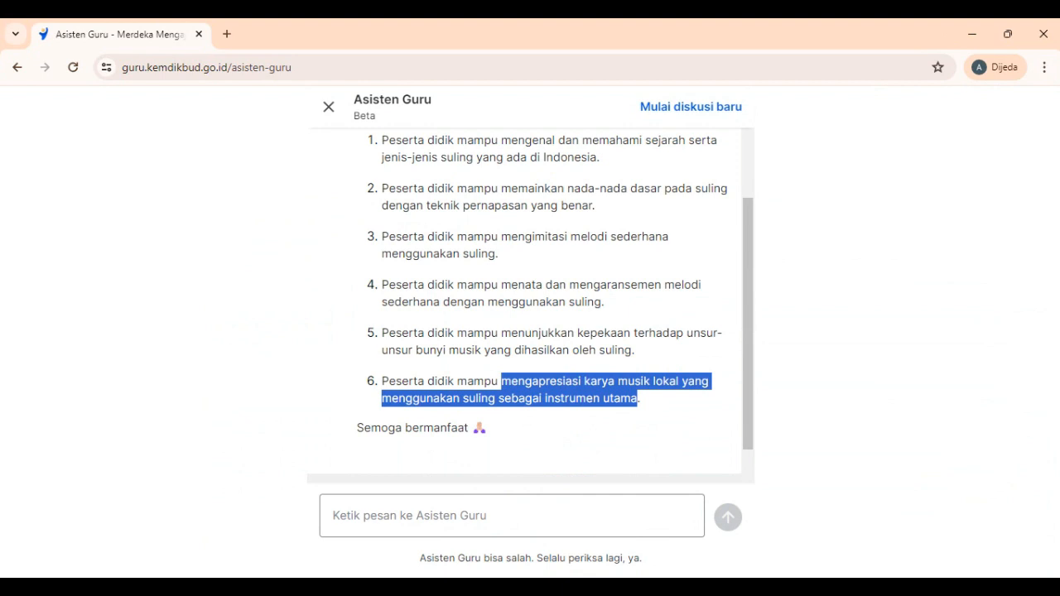
- Cancel starting a new discussion and reopen the existing Asisten Guru chat
{"action": "left_click", "coordinate": [681, 105]}
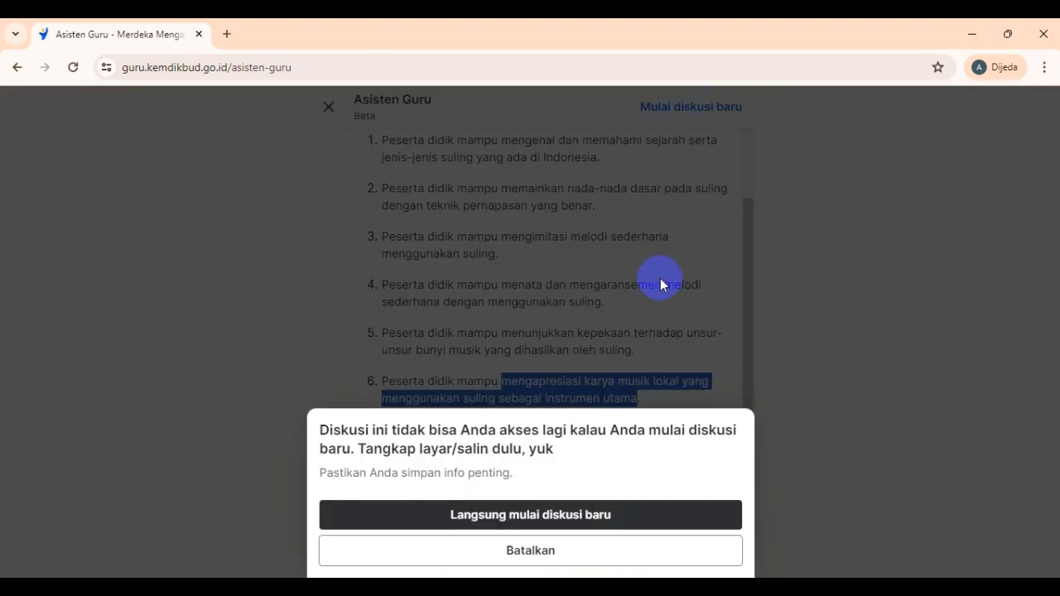
{"action": "left_click", "coordinate": [521, 298]}
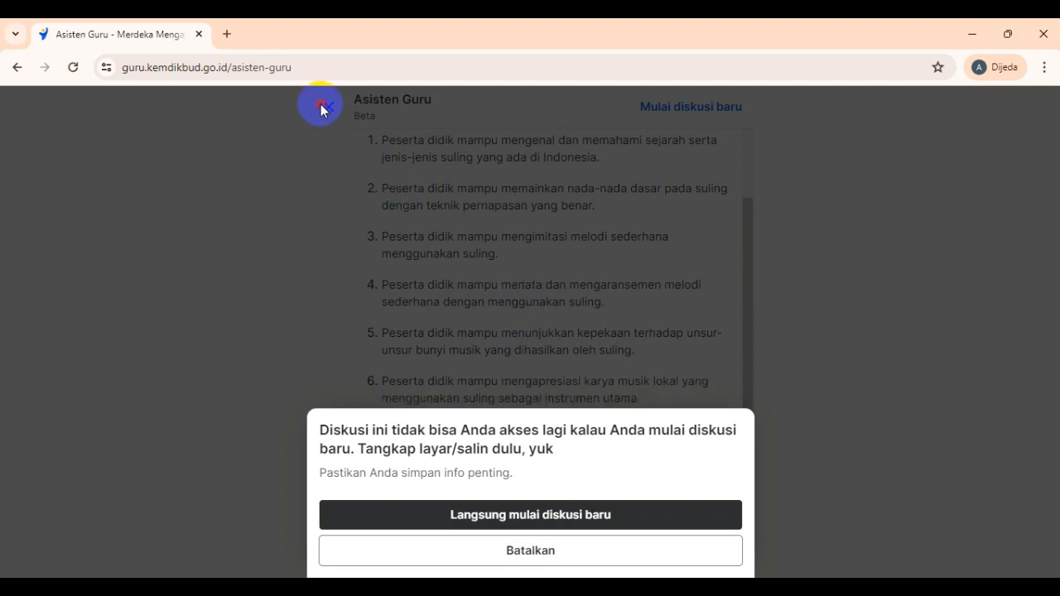
{"action": "left_click_drag", "start_coordinate": [321, 111], "coordinate": [415, 539]}
{"action": "left_click", "coordinate": [414, 539]}
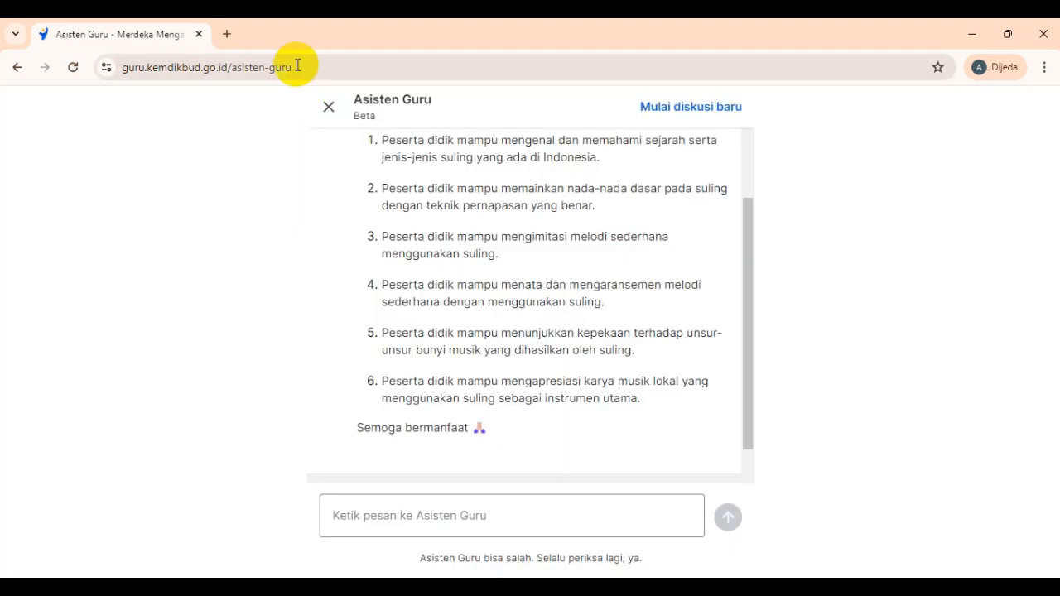
{"action": "left_click", "coordinate": [328, 107]}
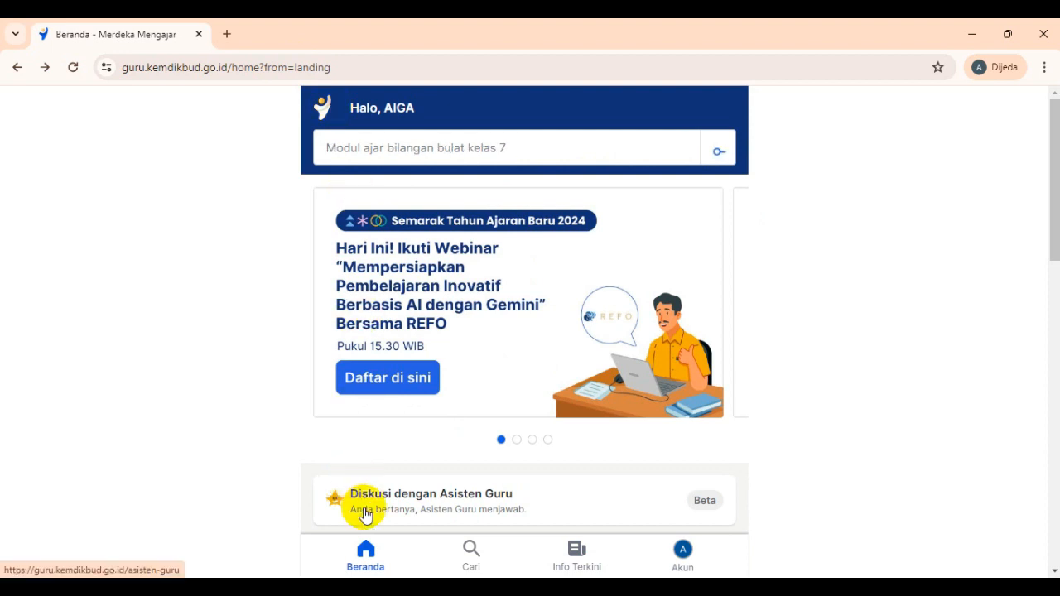
{"action": "left_click", "coordinate": [427, 509]}
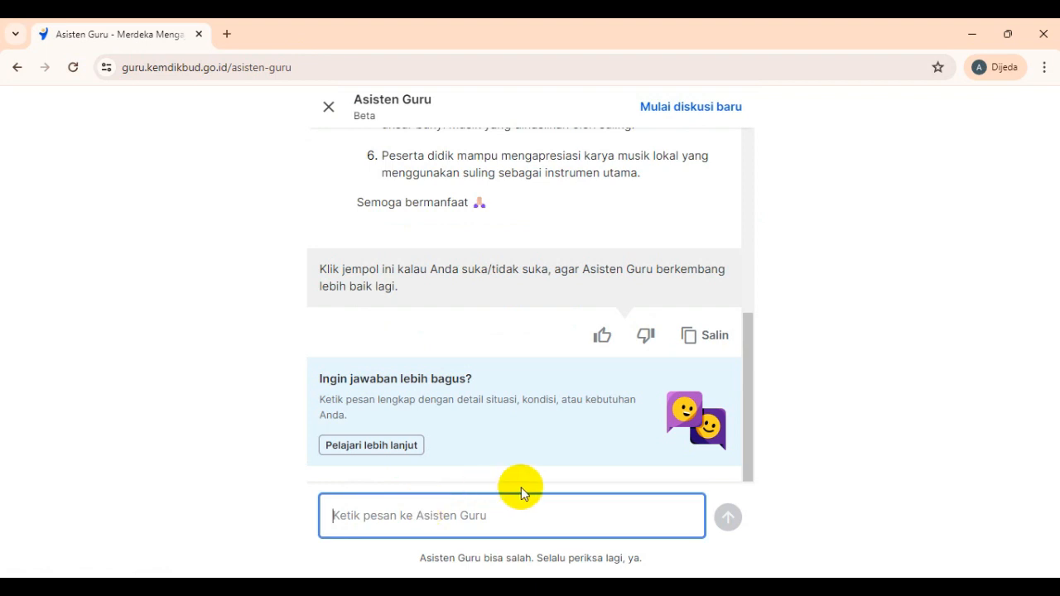
- Ask for grade 7 SMP music learning objectives using the suling and scroll to the answer
{"action": "type", "text": "Tolong buatka"}
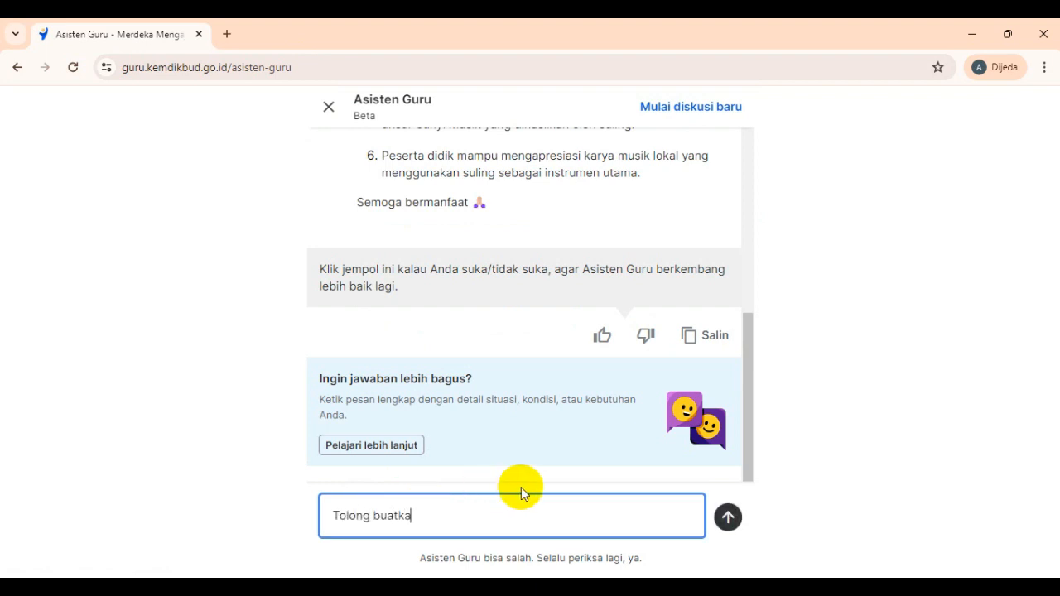
{"action": "type", "text": "n tujuan pembelajaran"}
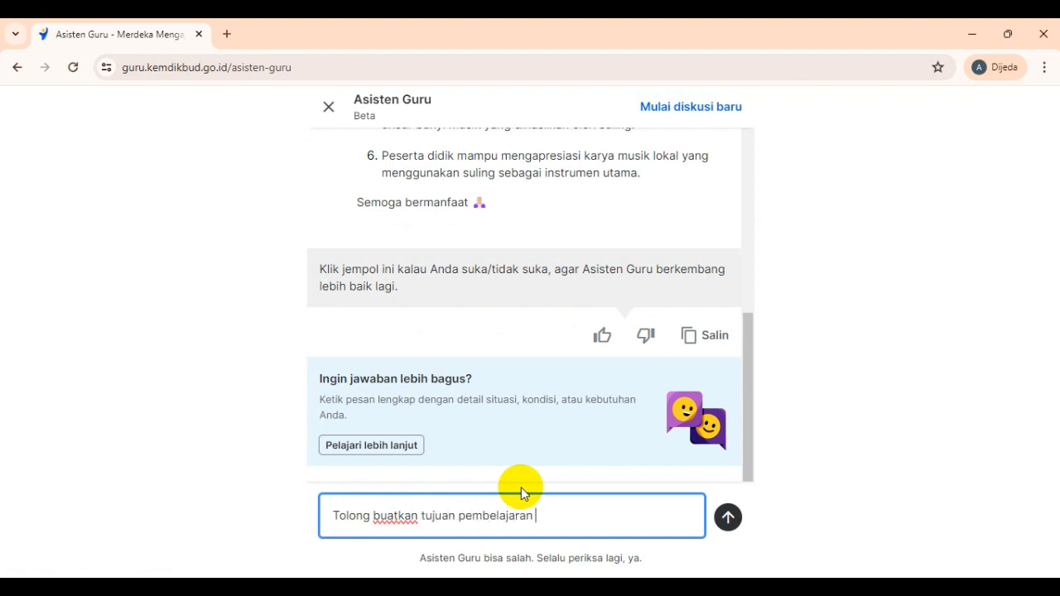
{"action": "type", "text": " smp kelas 7 pada materi"}
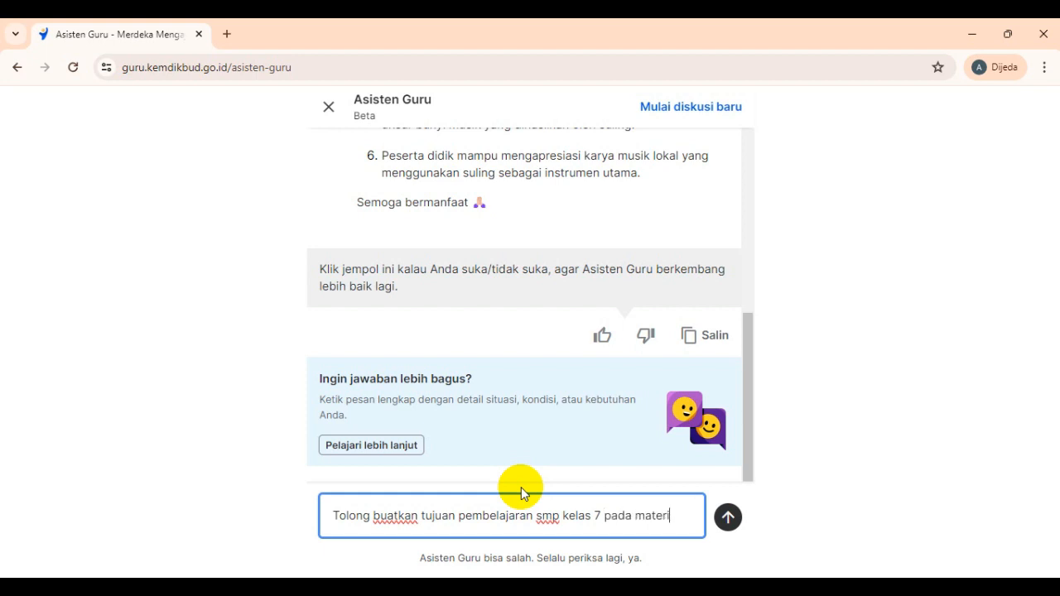
{"action": "type", "text": " seni mu"}
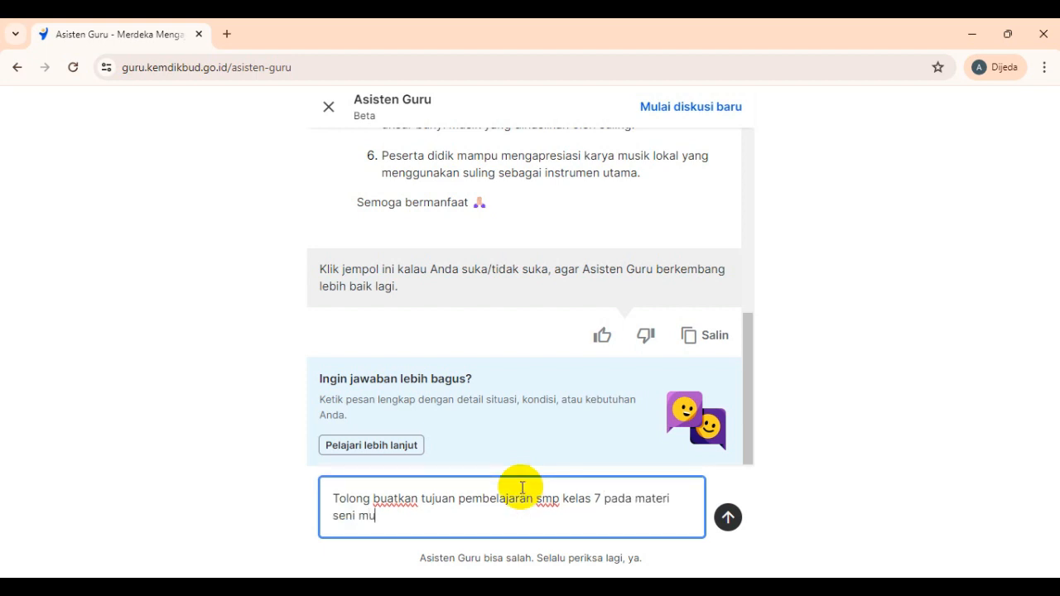
{"action": "type", "text": "sik dengan meng"}
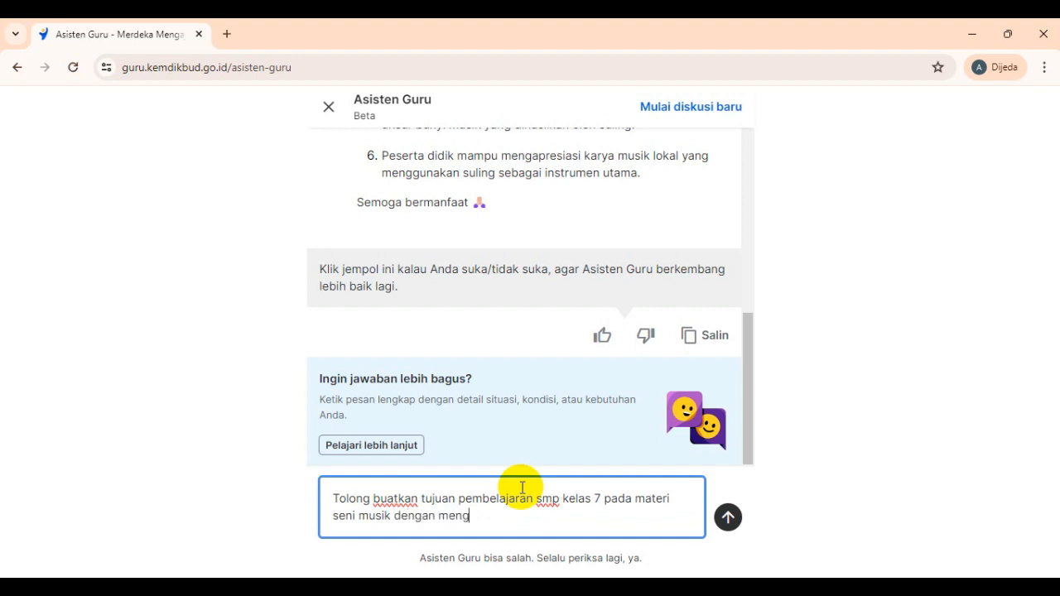
{"action": "type", "text": "gunakan suling"}
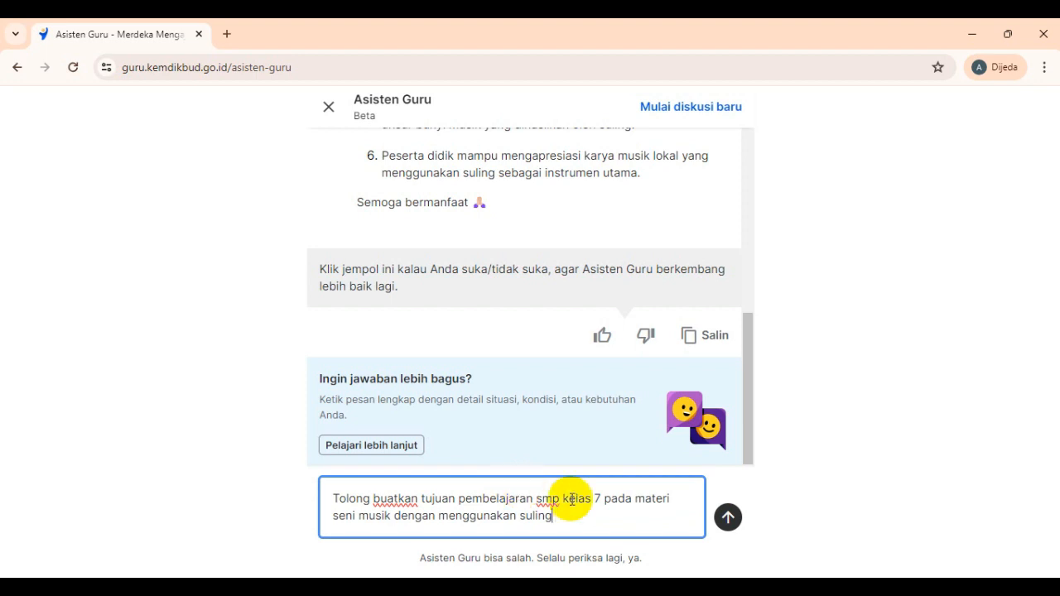
{"action": "left_click", "coordinate": [732, 519]}
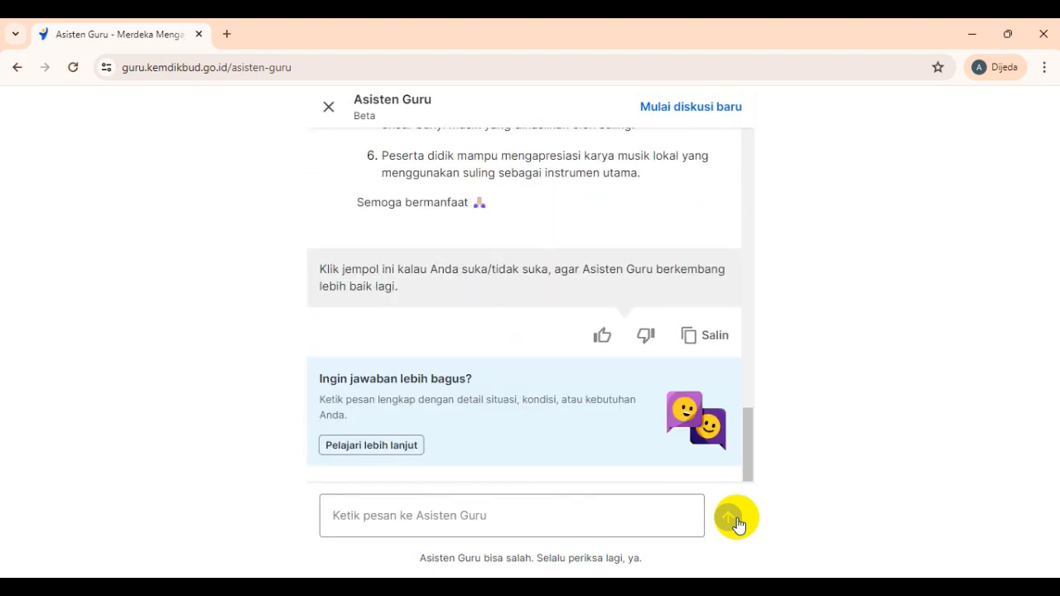
{"action": "left_click_drag", "start_coordinate": [748, 456], "coordinate": [753, 338]}
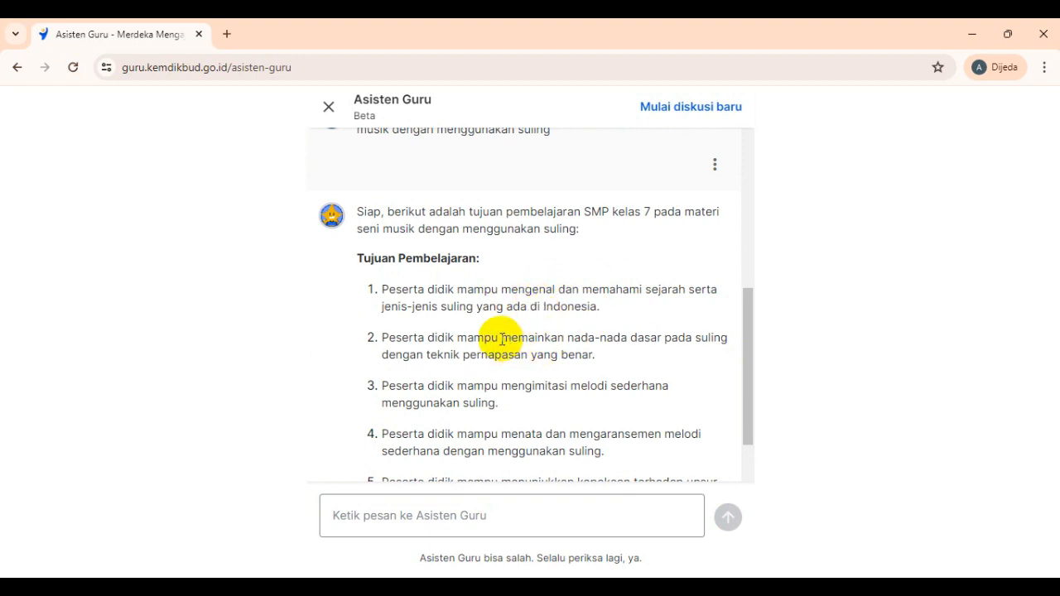
- Fill row 1 with Tingkat 7, Semester 2 and the assistant's objective 2
{"action": "left_click_drag", "start_coordinate": [501, 340], "coordinate": [593, 357]}
{"action": "key", "text": "ctrl+c"}
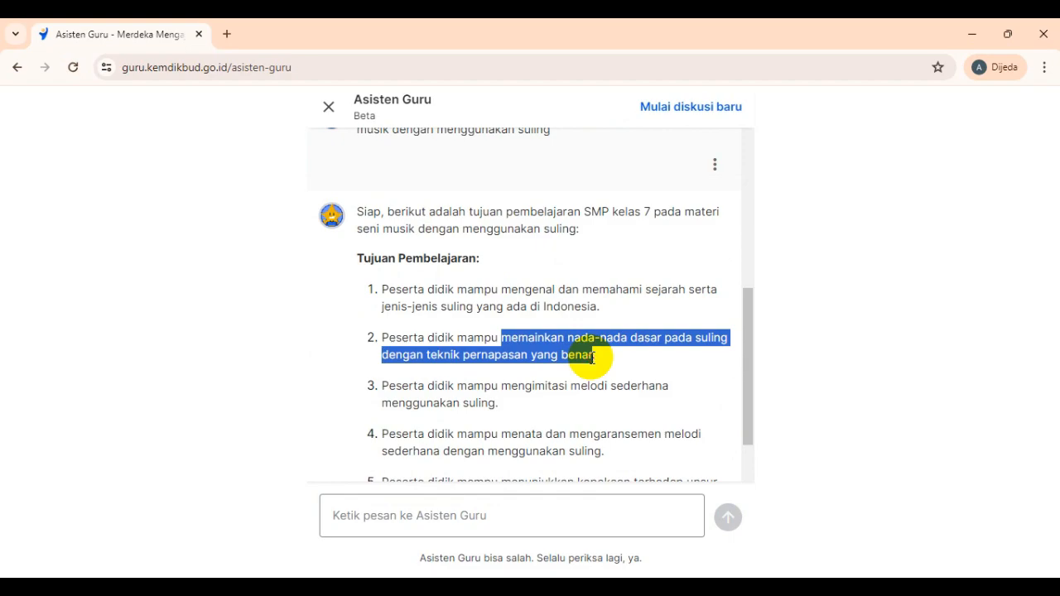
{"action": "key", "text": "alt+Tab"}
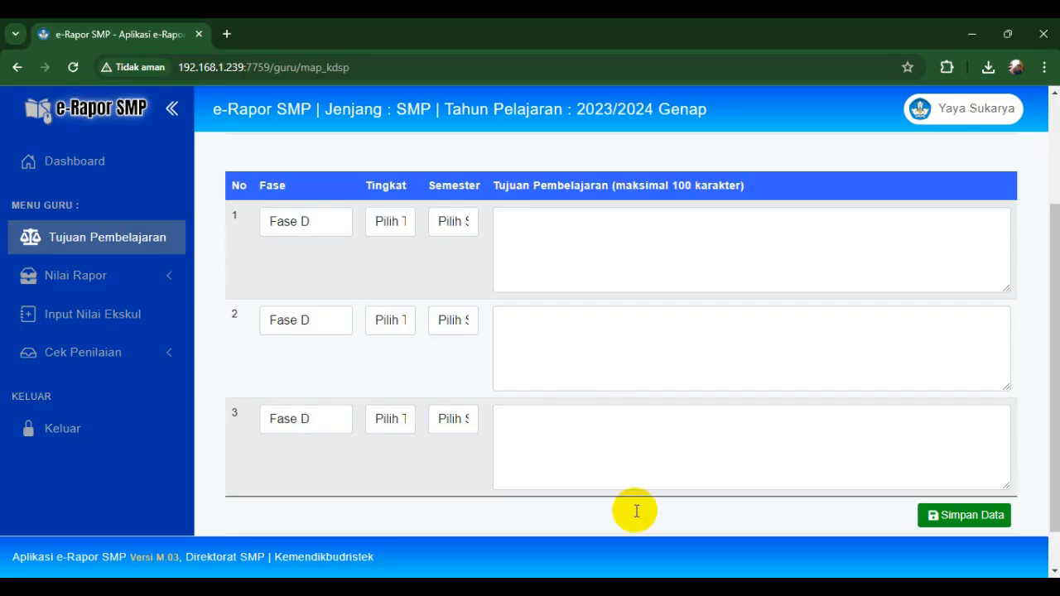
{"action": "left_click", "coordinate": [403, 230]}
{"action": "left_click", "coordinate": [396, 262]}
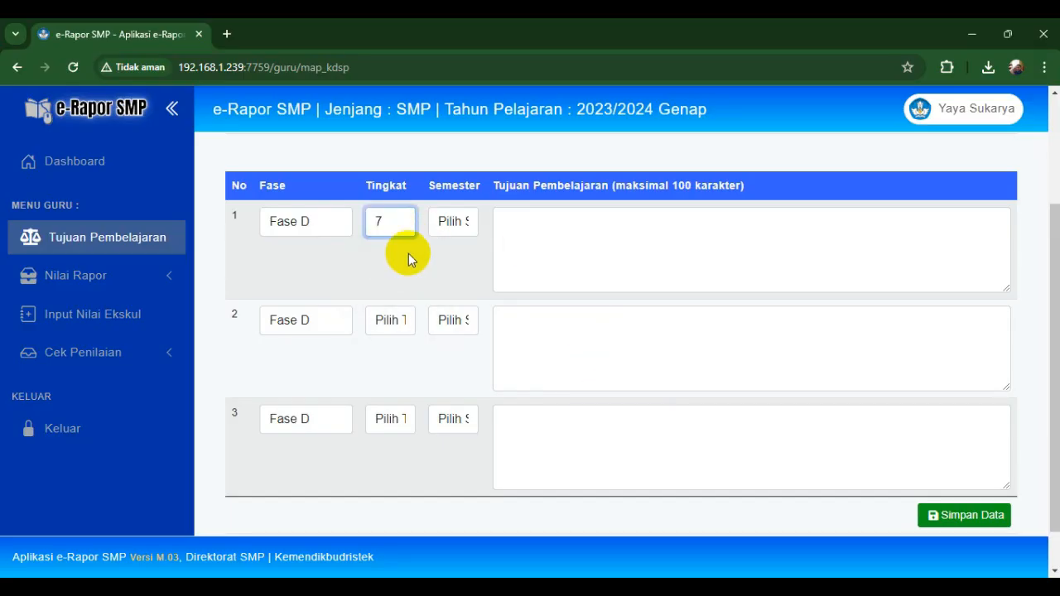
{"action": "left_click", "coordinate": [452, 233]}
{"action": "left_click", "coordinate": [452, 277]}
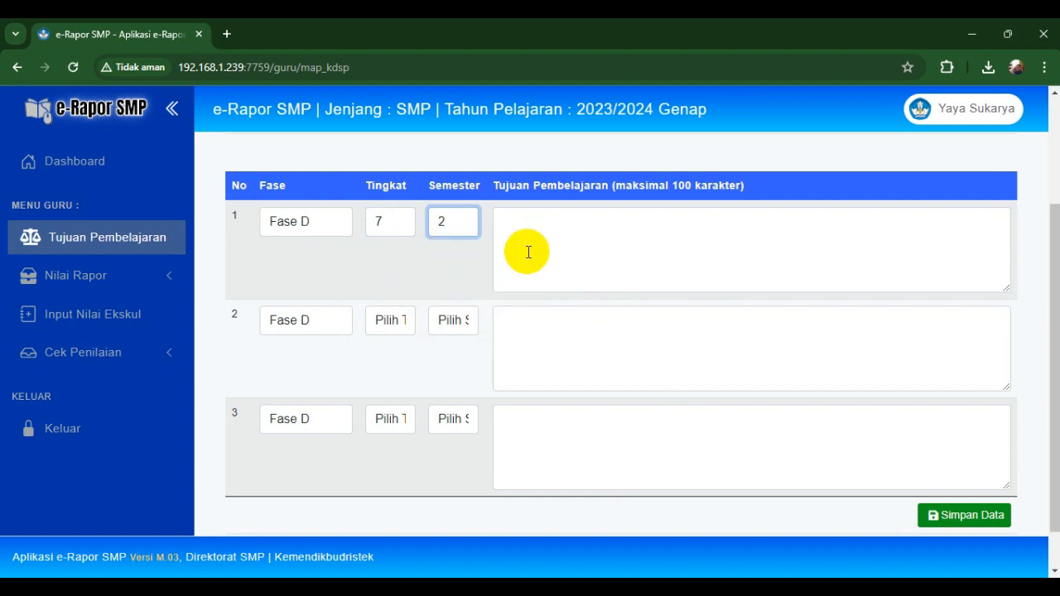
{"action": "left_click", "coordinate": [546, 251]}
{"action": "key", "text": "ctrl+v"}
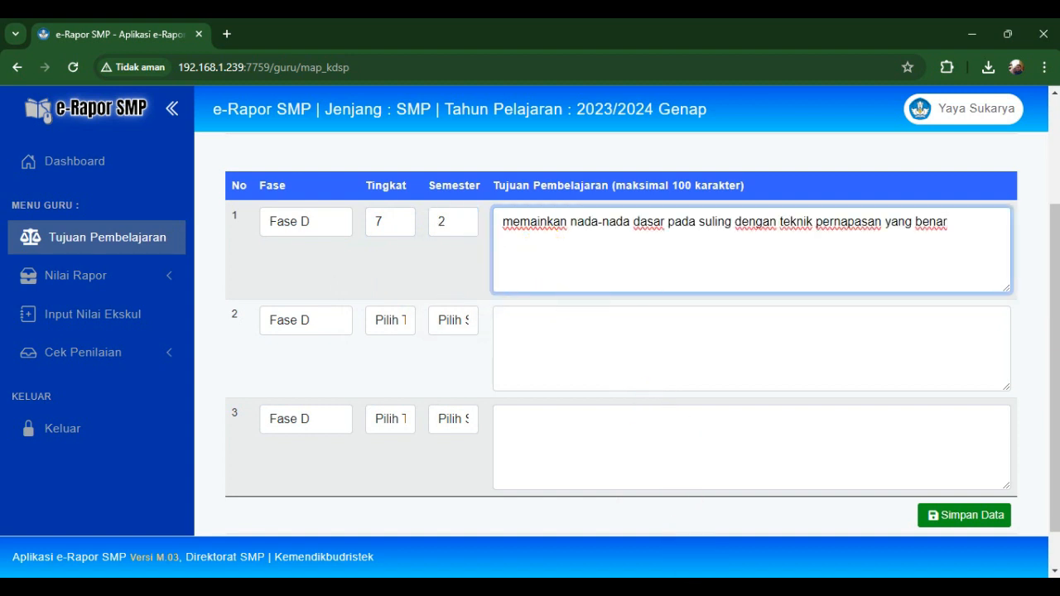
- Fill row 2 with Tingkat 7, Semester 2 and the assistant's objective 4
{"action": "left_click", "coordinate": [754, 588]}
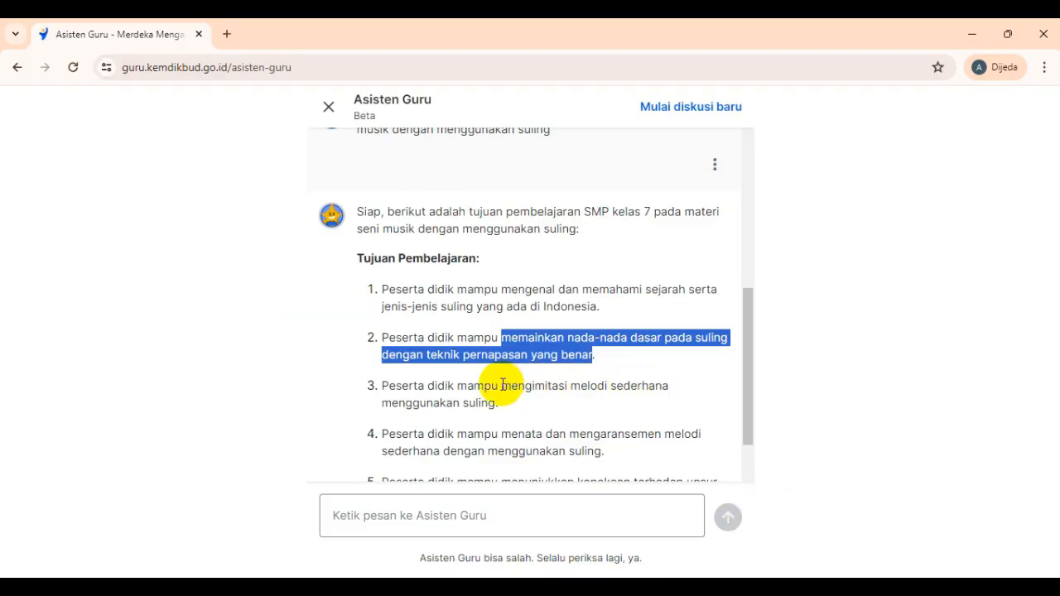
{"action": "left_click_drag", "start_coordinate": [502, 434], "coordinate": [597, 447]}
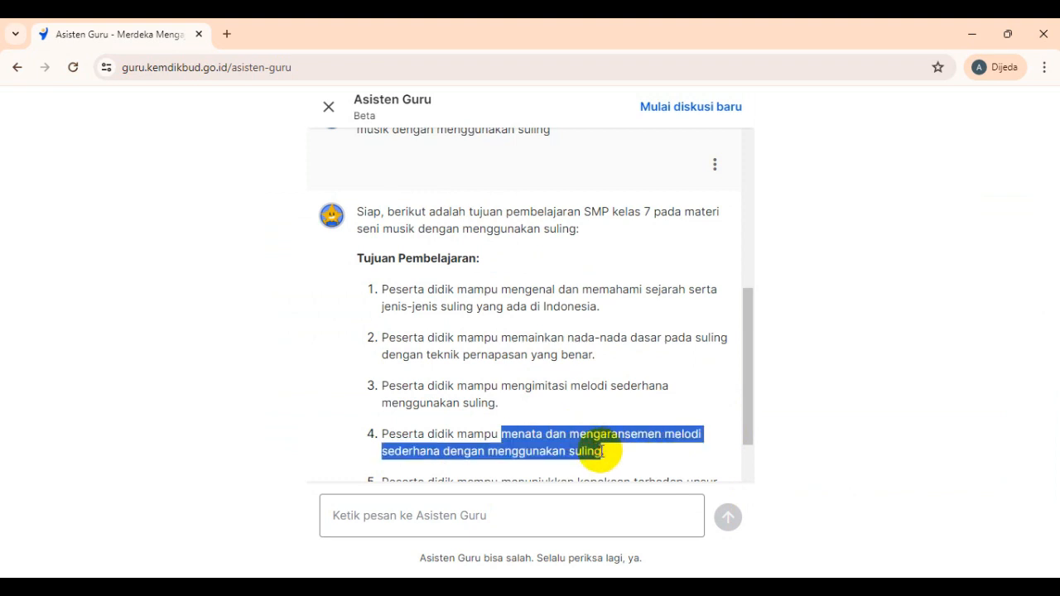
{"action": "left_click_drag", "start_coordinate": [603, 452], "coordinate": [603, 452]}
{"action": "key", "text": "ctrl+c"}
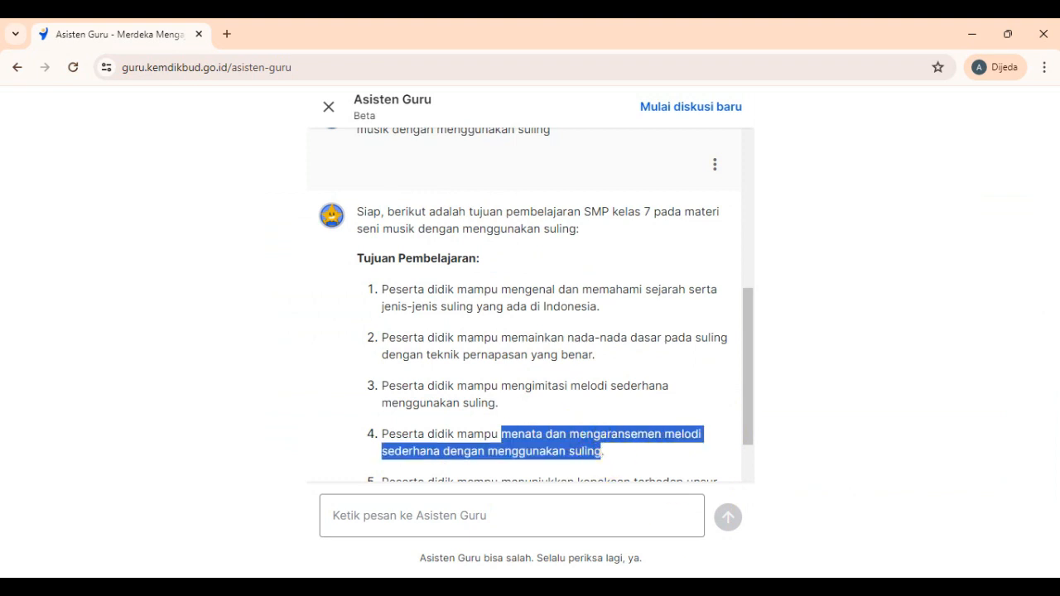
{"action": "key", "text": "alt+Tab"}
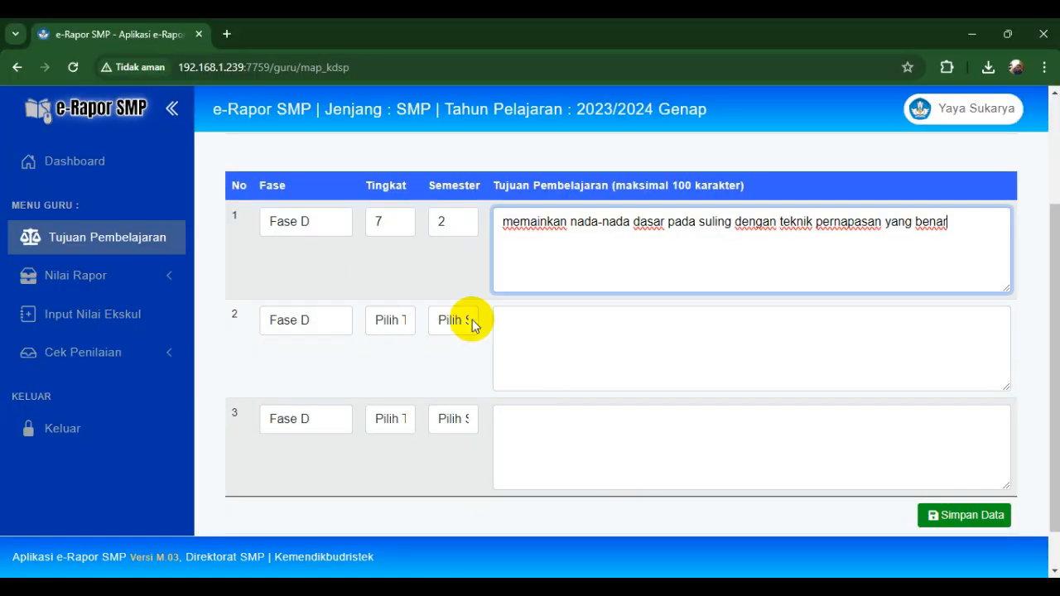
{"action": "left_click", "coordinate": [381, 314]}
{"action": "left_click", "coordinate": [390, 358]}
{"action": "left_click", "coordinate": [452, 321]}
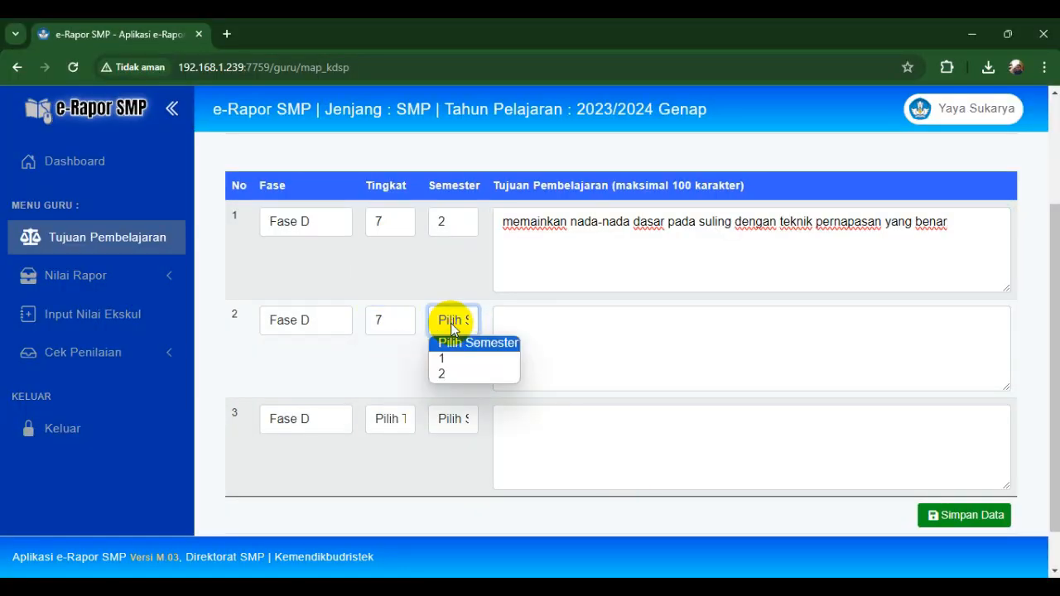
{"action": "left_click", "coordinate": [448, 373]}
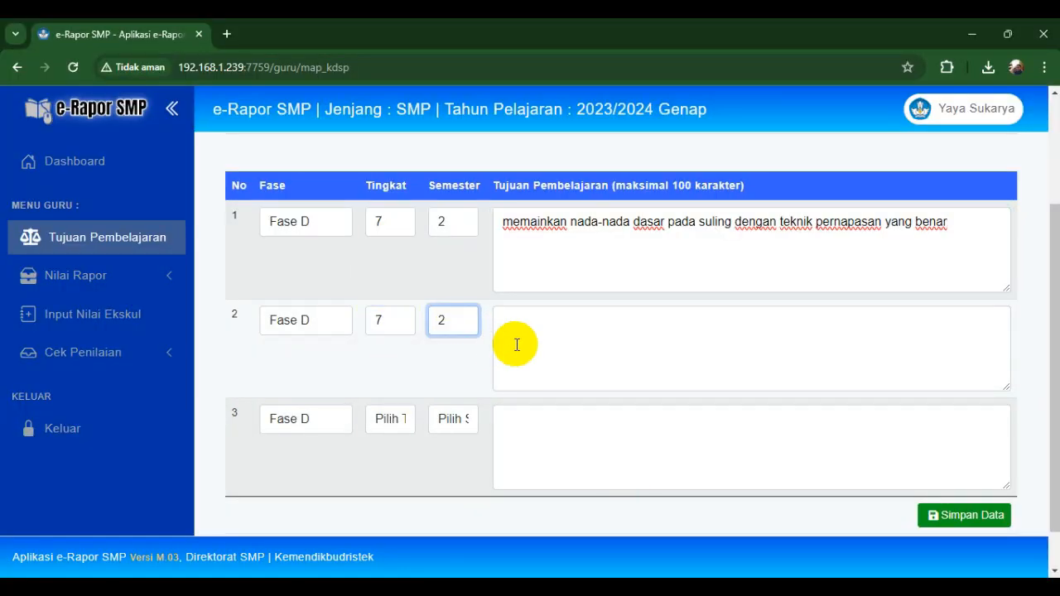
{"action": "left_click", "coordinate": [514, 345]}
{"action": "key", "text": "ctrl+v"}
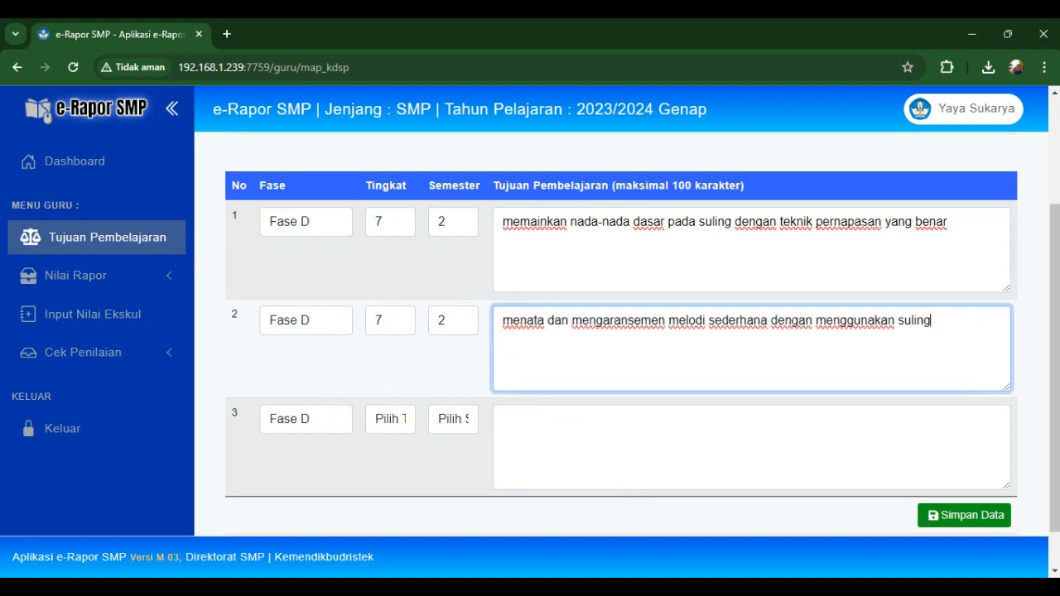
- Paste the assistant's objective 6 into row 3 and save all three objectives
{"action": "left_click", "coordinate": [760, 518]}
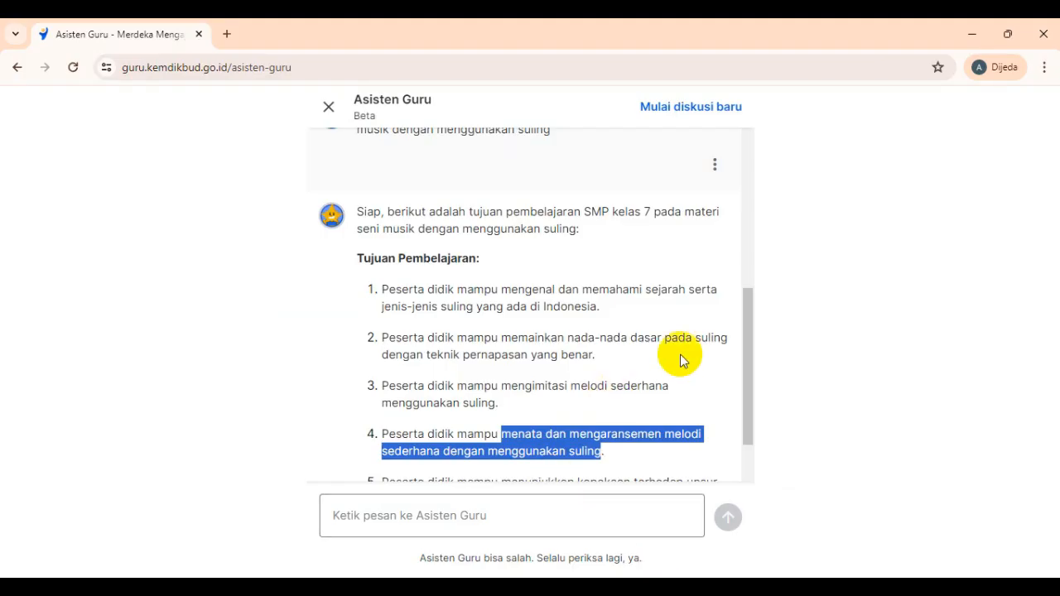
{"action": "left_click_drag", "start_coordinate": [745, 367], "coordinate": [754, 427]}
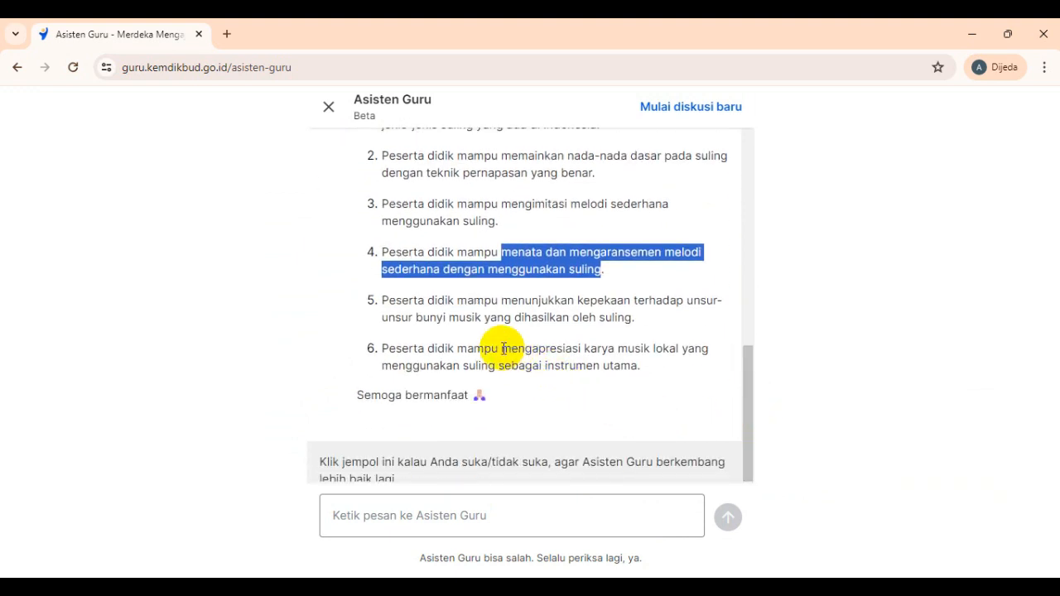
{"action": "left_click_drag", "start_coordinate": [502, 349], "coordinate": [639, 362]}
{"action": "key", "text": "ctrl+c"}
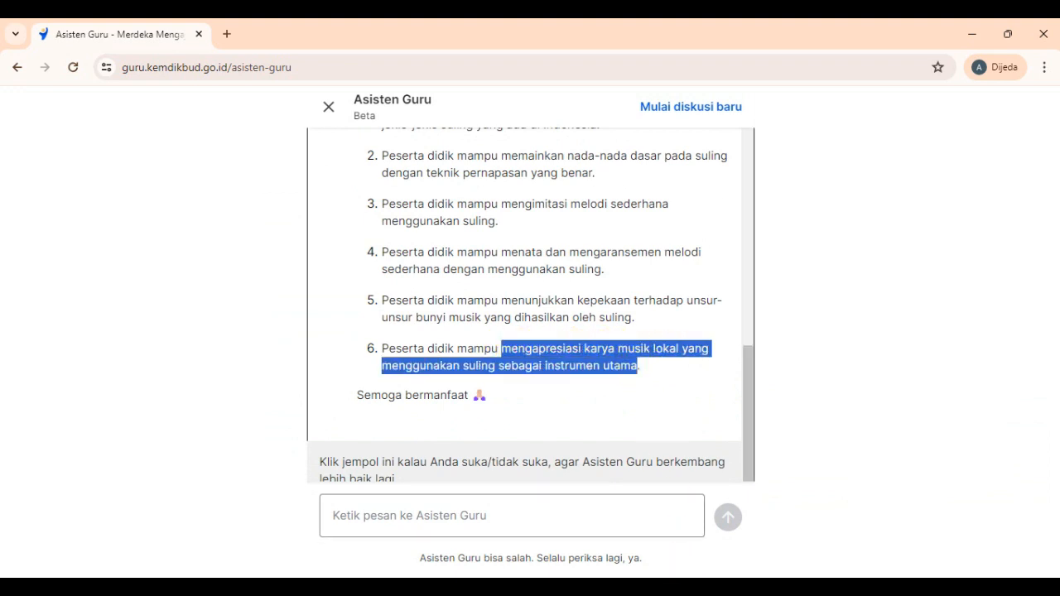
{"action": "key", "text": "alt+Tab"}
{"action": "left_click", "coordinate": [580, 411]}
{"action": "key", "text": "ctrl+v"}
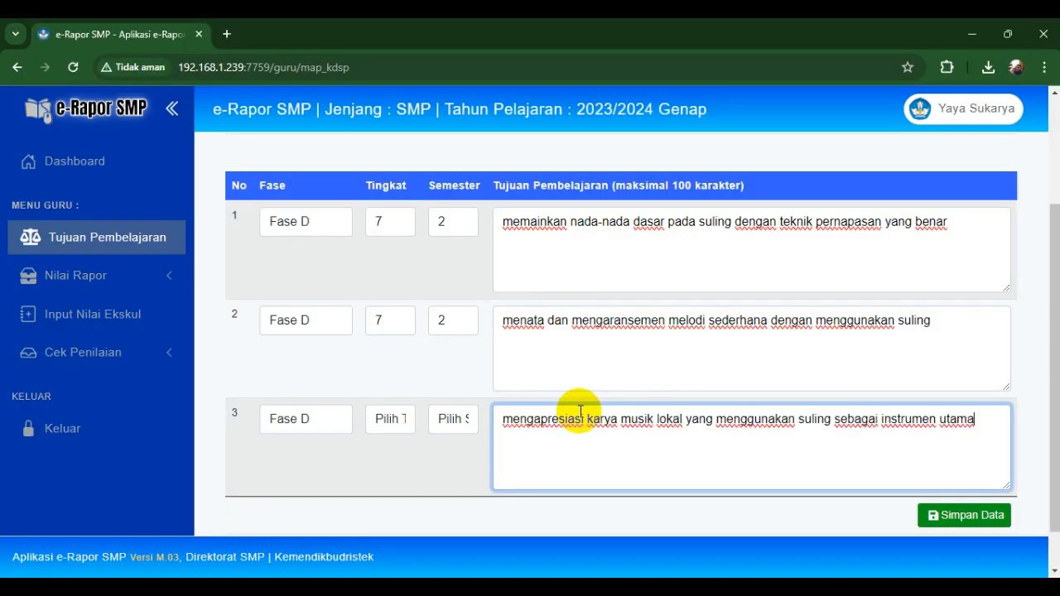
{"action": "left_click", "coordinate": [978, 509]}
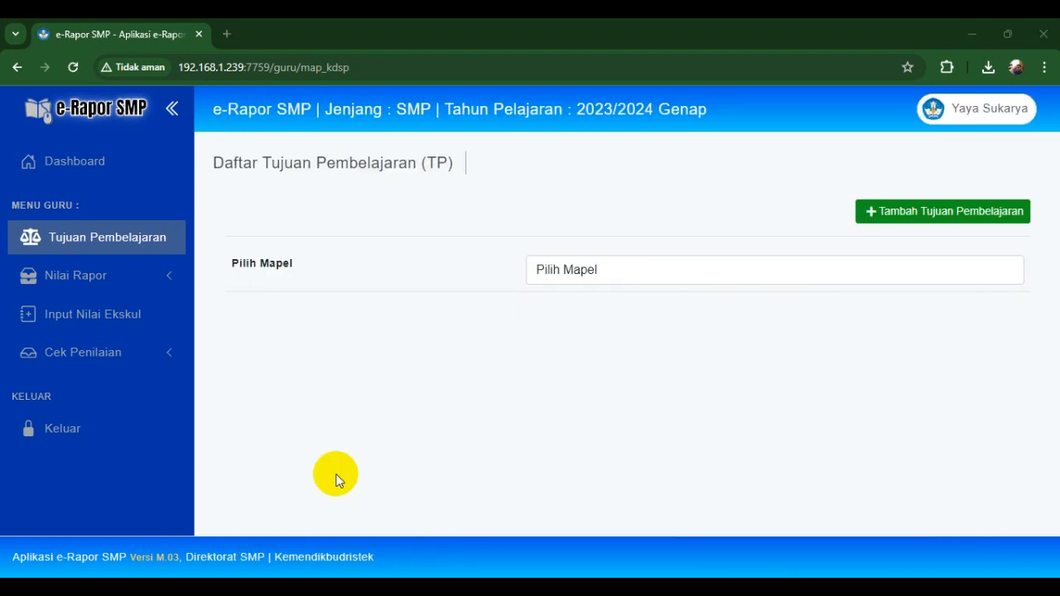
- Download and keep the 7.A Seni dan Budaya Semester 2 grade template
{"action": "left_click", "coordinate": [129, 273]}
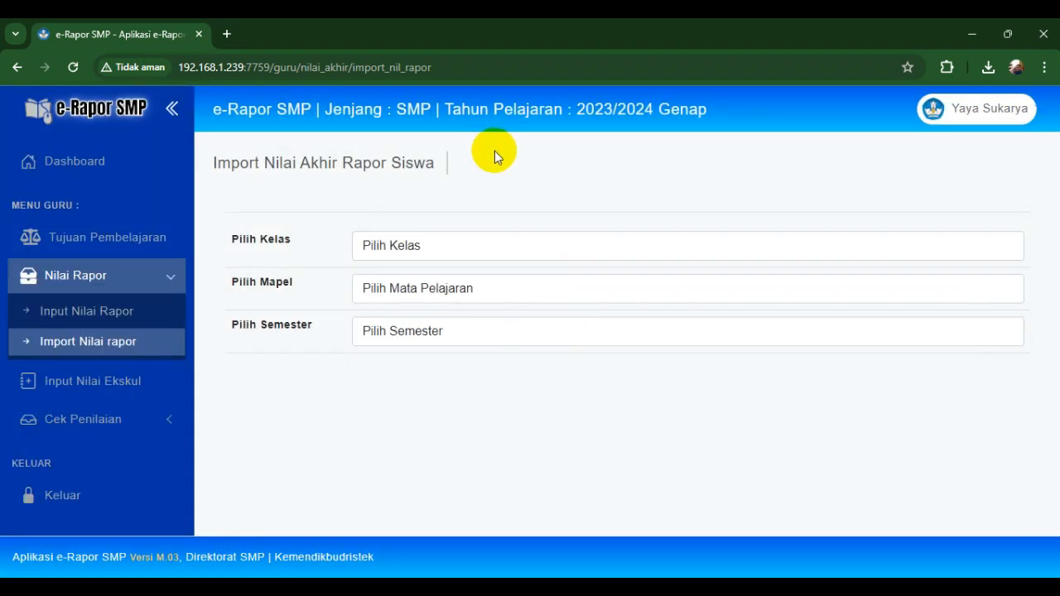
{"action": "left_click", "coordinate": [424, 248]}
{"action": "left_click", "coordinate": [391, 285]}
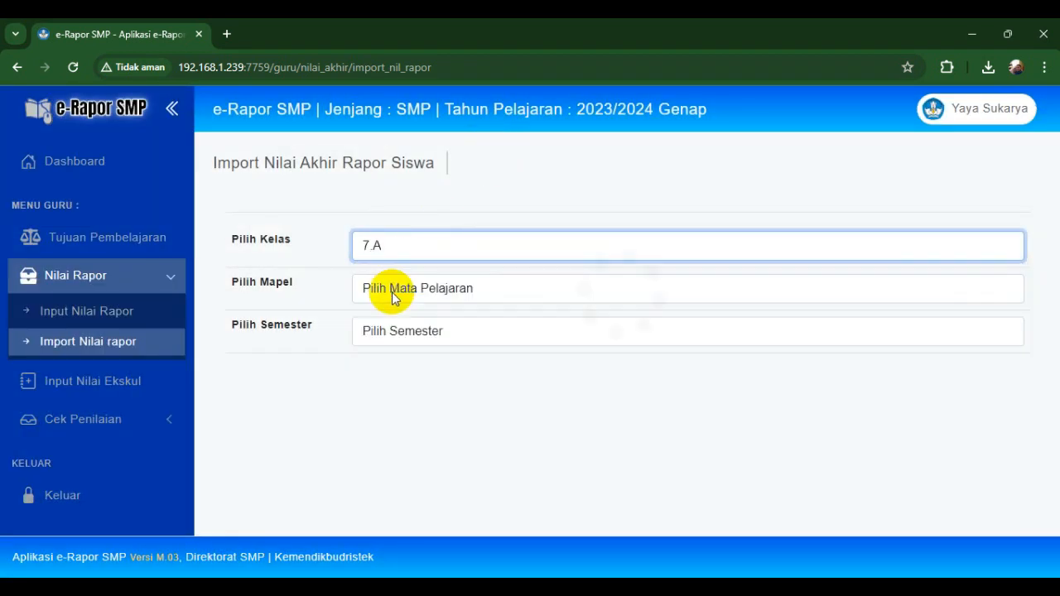
{"action": "left_click", "coordinate": [393, 295]}
{"action": "left_click", "coordinate": [388, 330]}
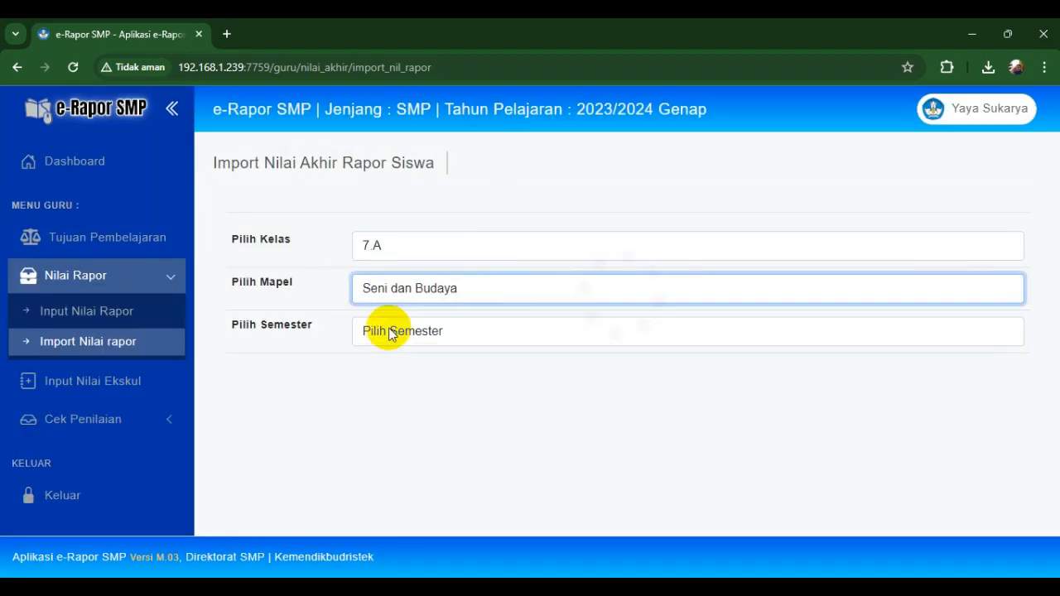
{"action": "left_click", "coordinate": [389, 336]}
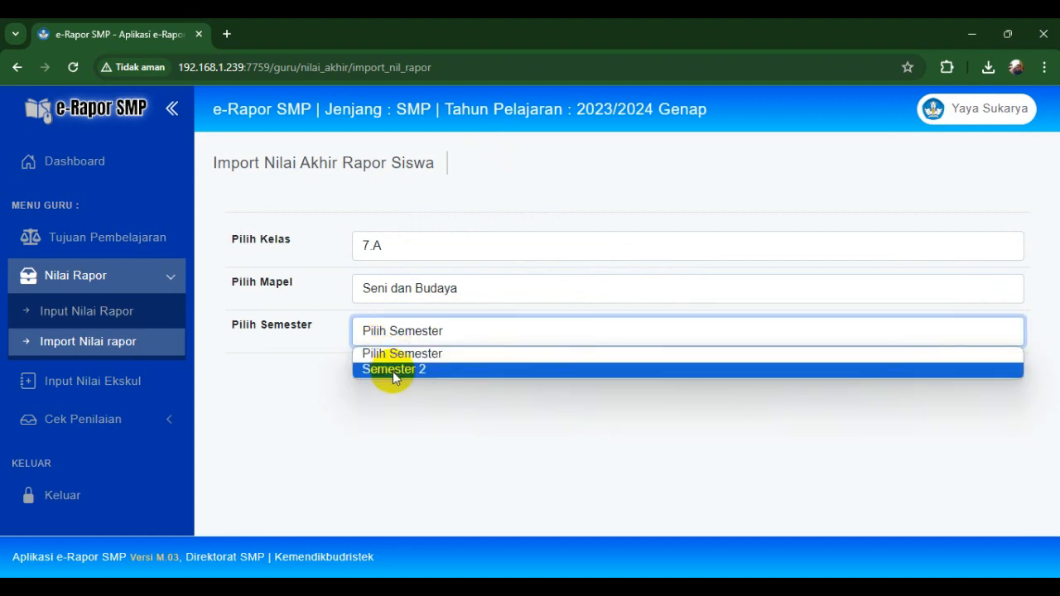
{"action": "left_click", "coordinate": [391, 369]}
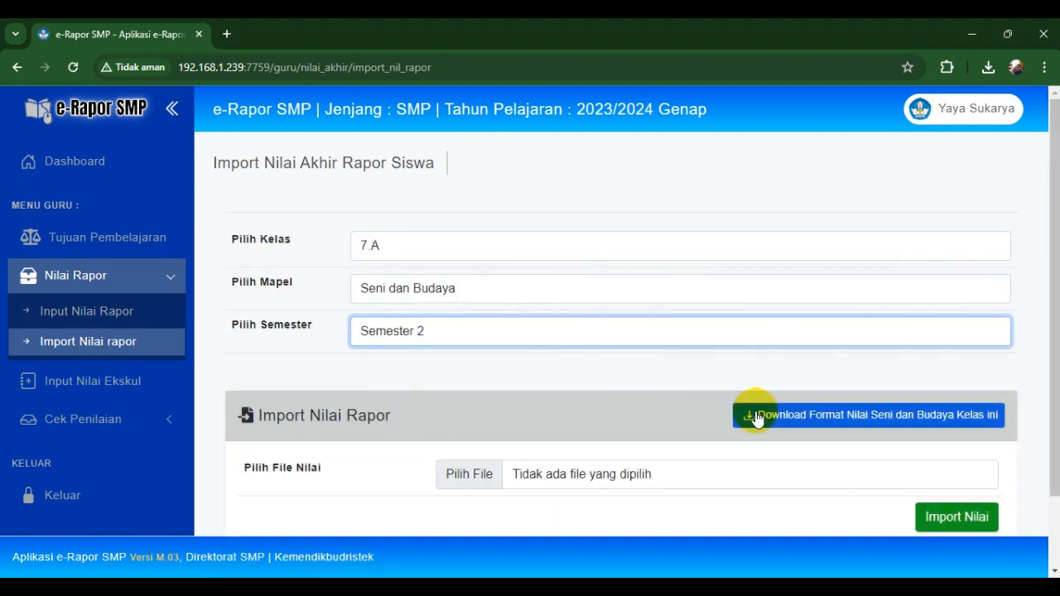
{"action": "left_click", "coordinate": [754, 413]}
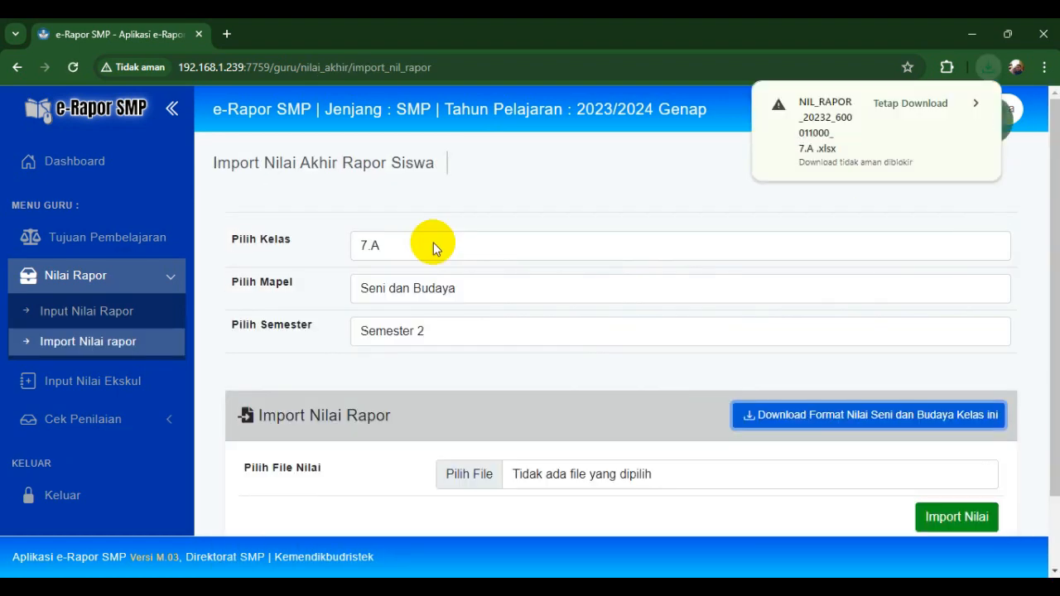
{"action": "left_click", "coordinate": [909, 105]}
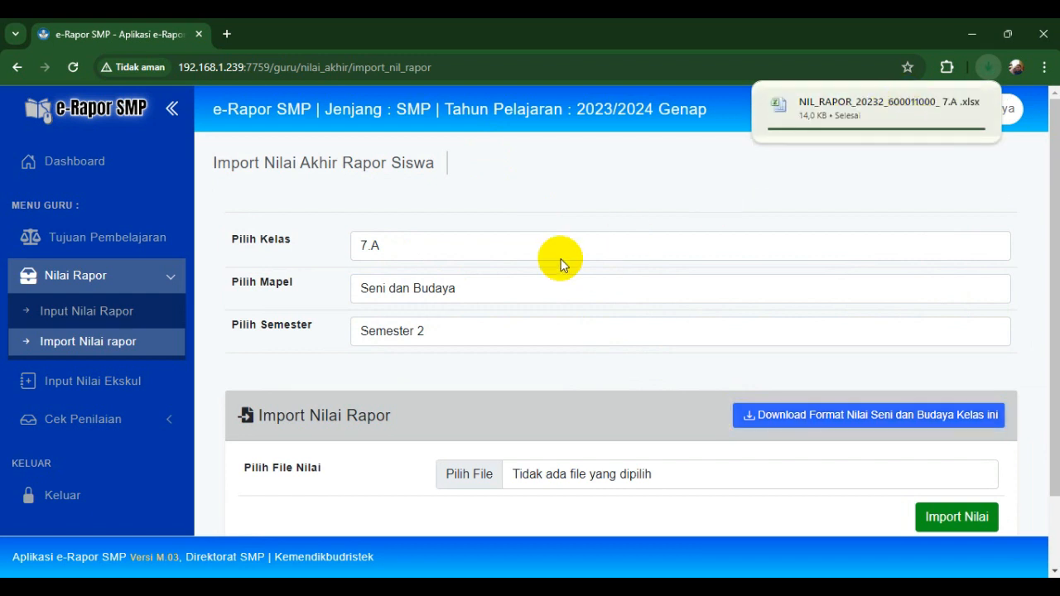
- Download and keep the 7.B Seni dan Budaya Semester 2 grade template
{"action": "left_click", "coordinate": [467, 251]}
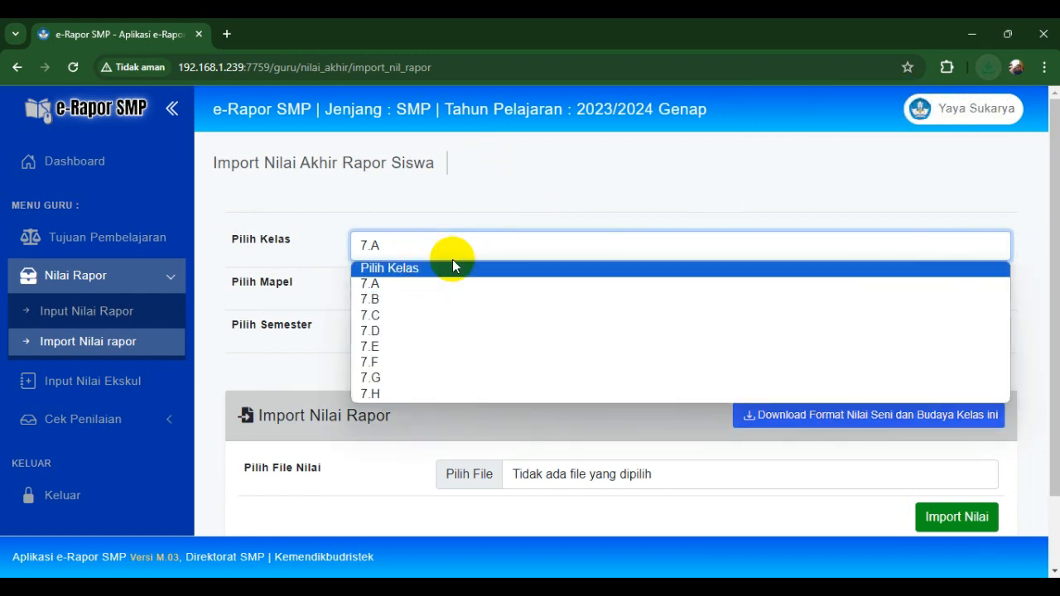
{"action": "left_click", "coordinate": [398, 302]}
{"action": "left_click", "coordinate": [421, 286]}
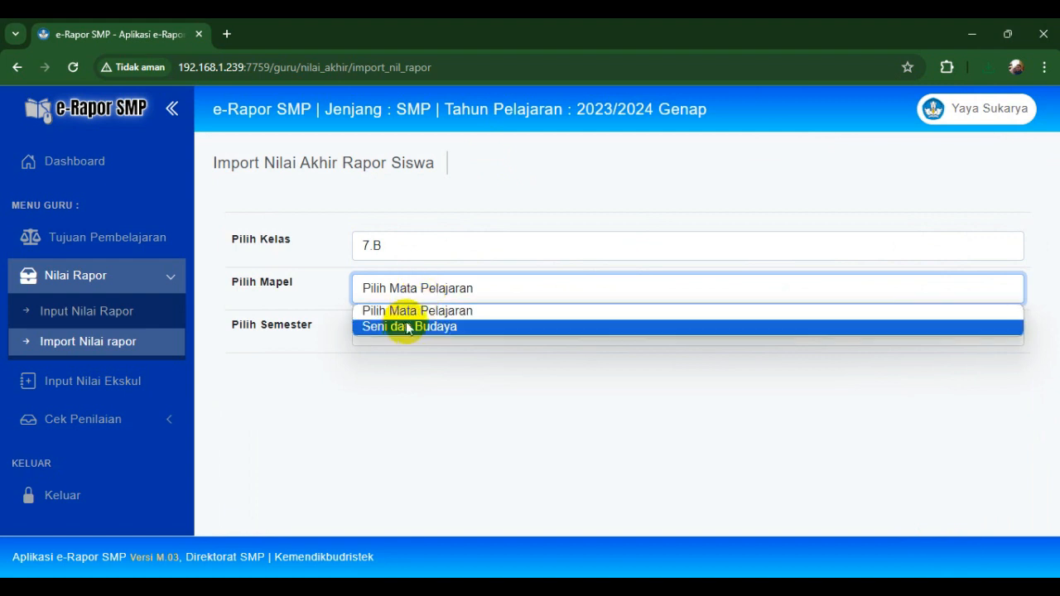
{"action": "left_click", "coordinate": [404, 327]}
{"action": "left_click", "coordinate": [417, 331]}
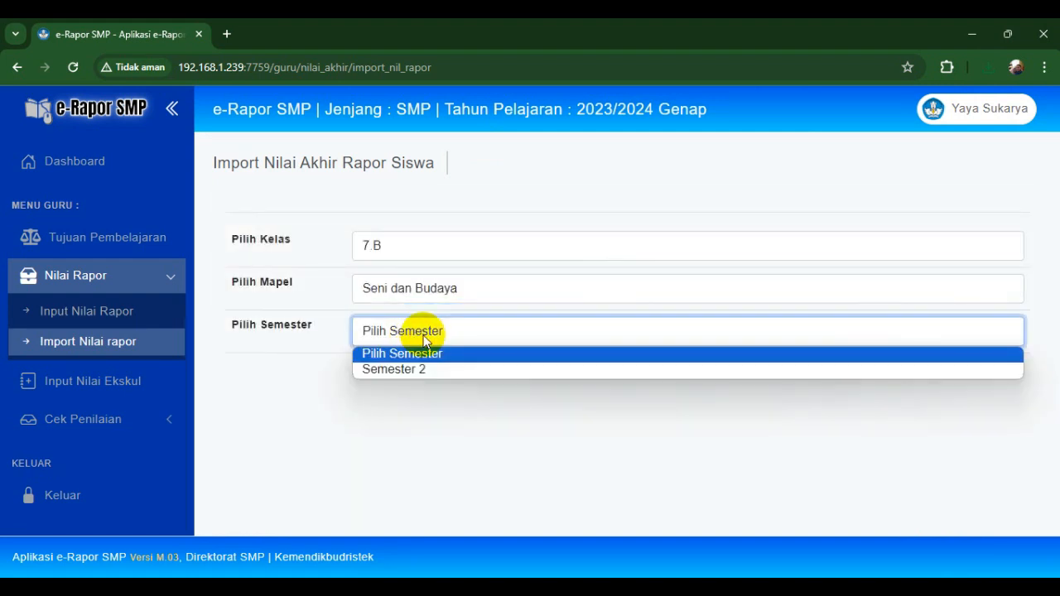
{"action": "left_click", "coordinate": [434, 378]}
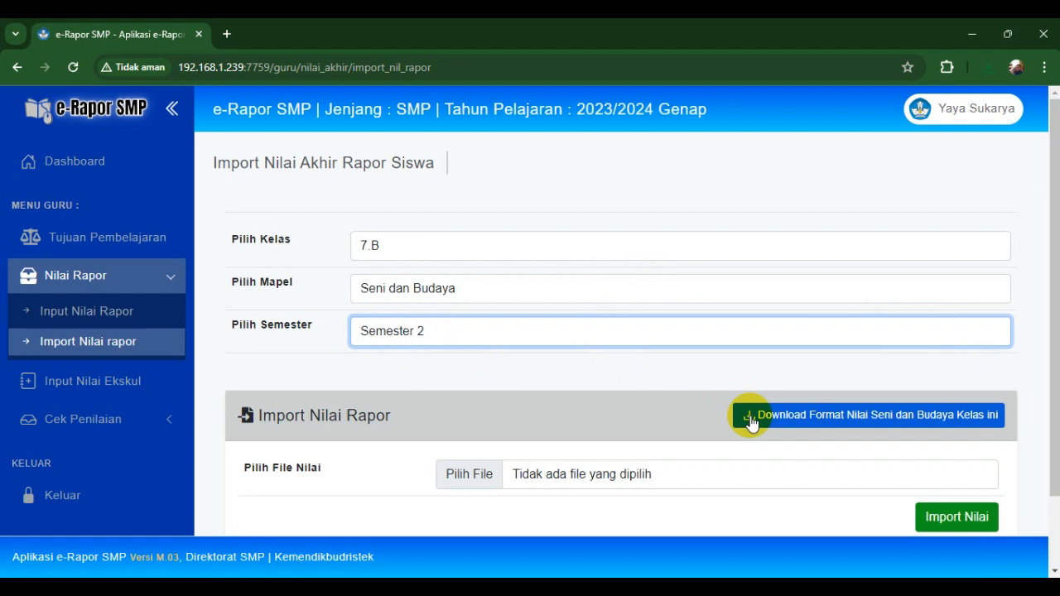
{"action": "left_click", "coordinate": [750, 423]}
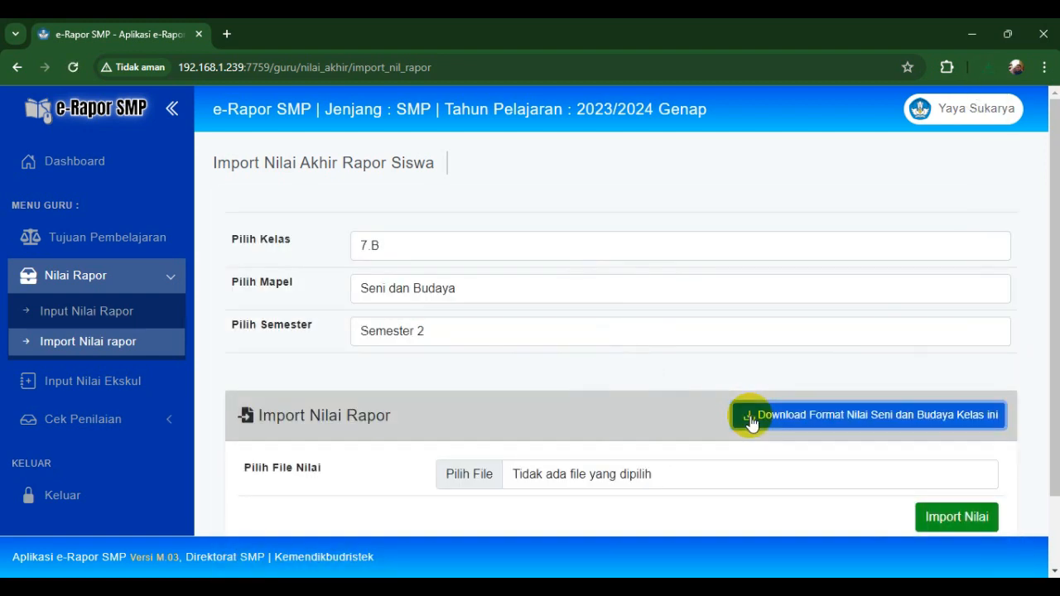
{"action": "left_click", "coordinate": [989, 76]}
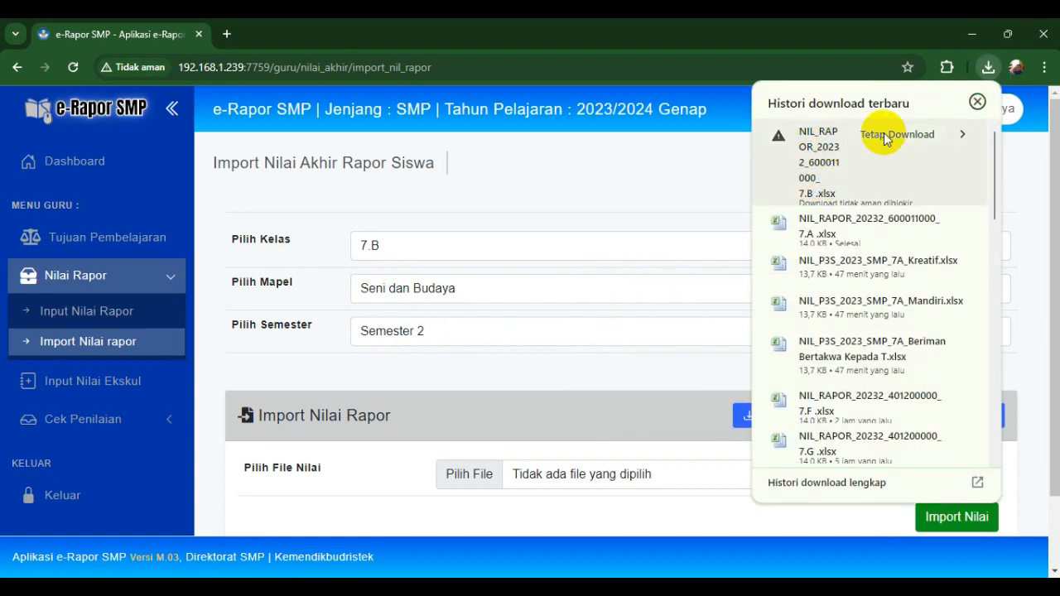
{"action": "left_click", "coordinate": [885, 137]}
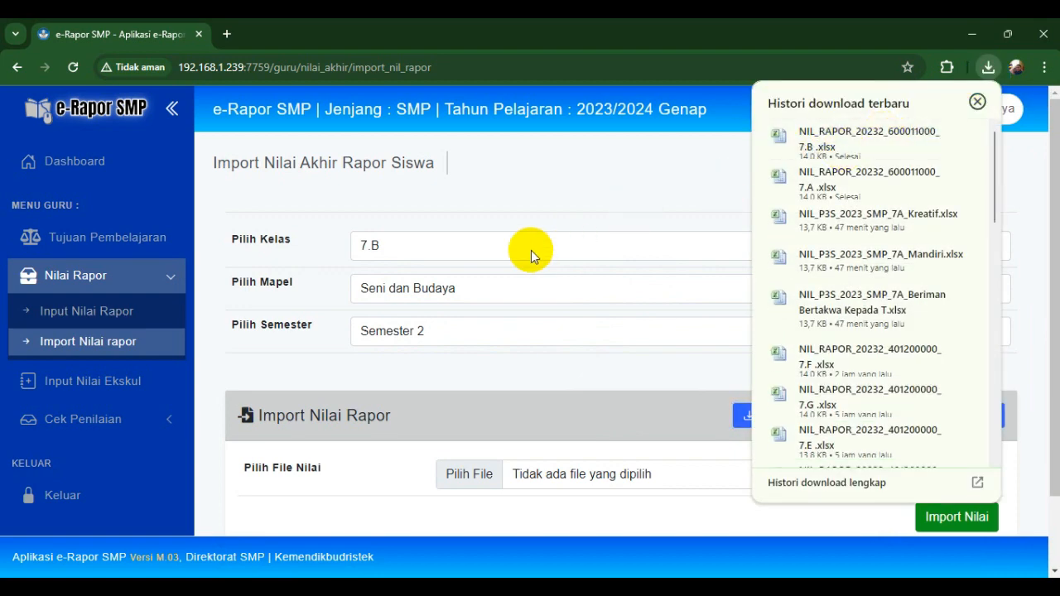
{"action": "left_click", "coordinate": [522, 253]}
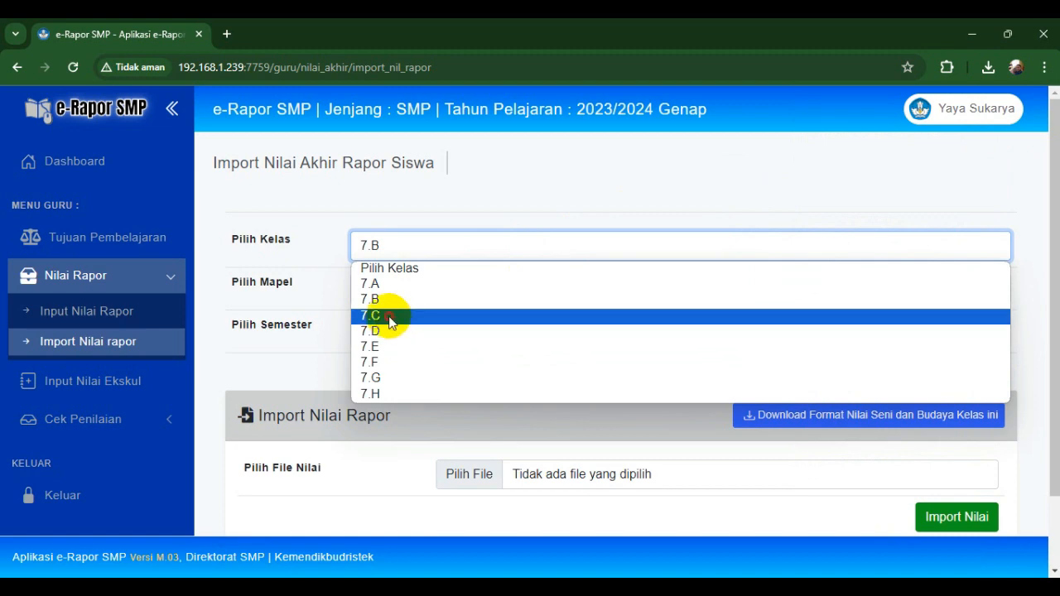
- Download and keep the 7.C Seni dan Budaya Semester 2 grade template
{"action": "left_click", "coordinate": [391, 315]}
{"action": "left_click", "coordinate": [414, 289]}
{"action": "left_click", "coordinate": [396, 327]}
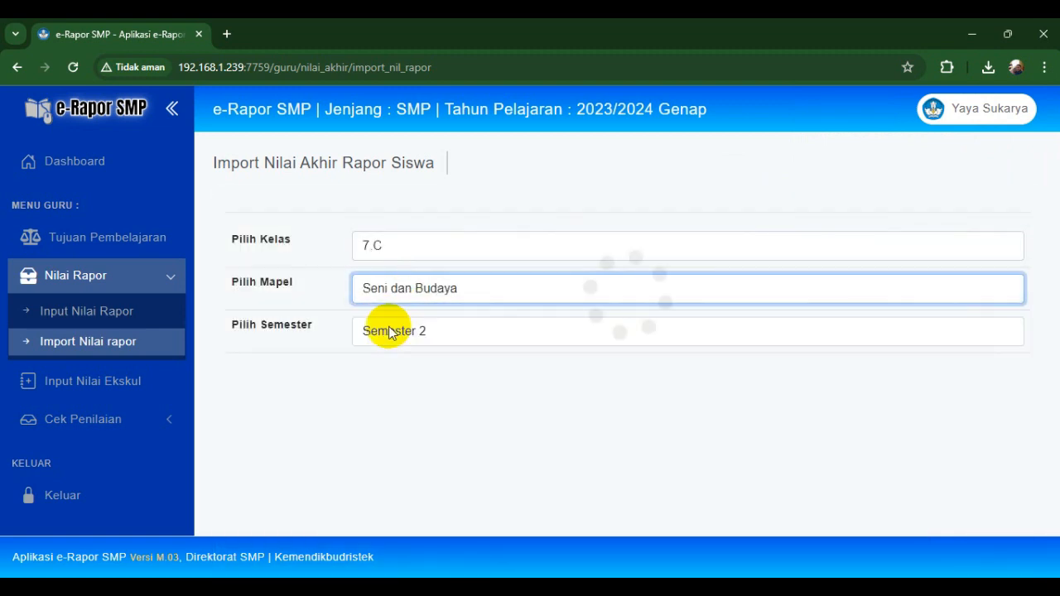
{"action": "left_click", "coordinate": [392, 334]}
{"action": "left_click", "coordinate": [395, 371]}
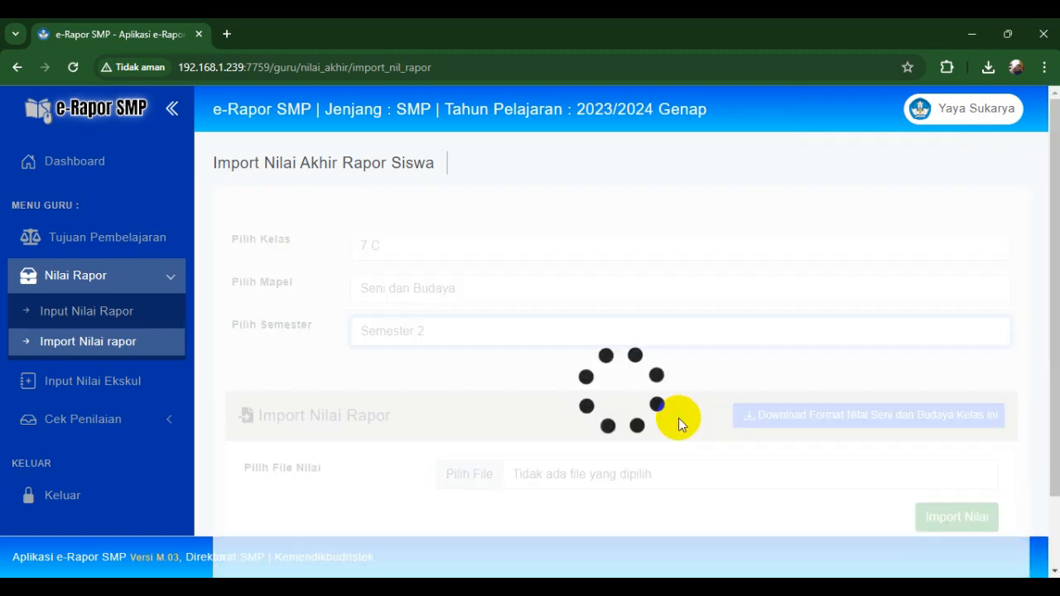
{"action": "left_click", "coordinate": [749, 414]}
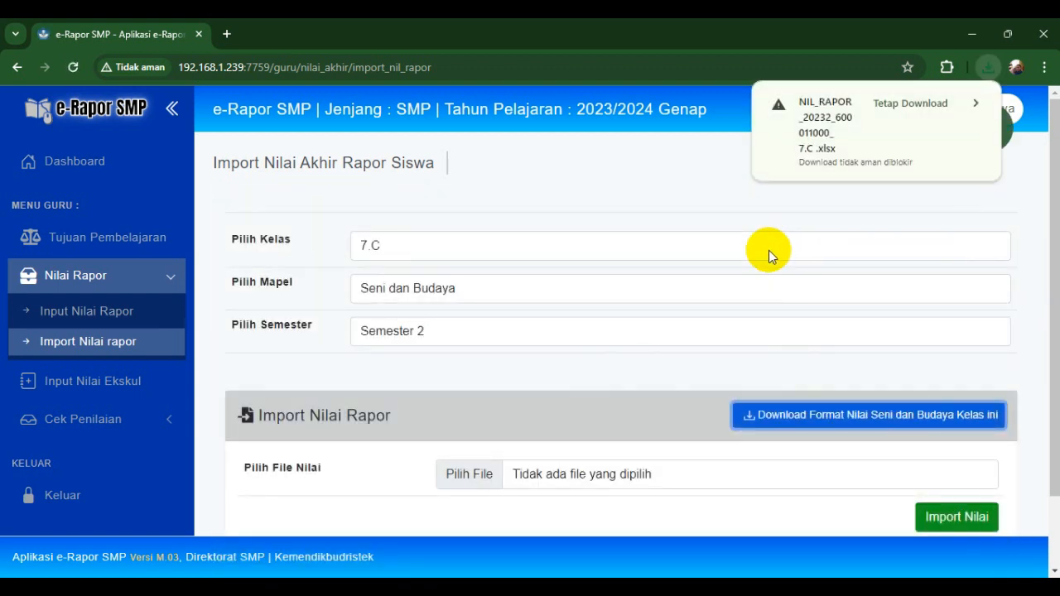
{"action": "left_click", "coordinate": [909, 103]}
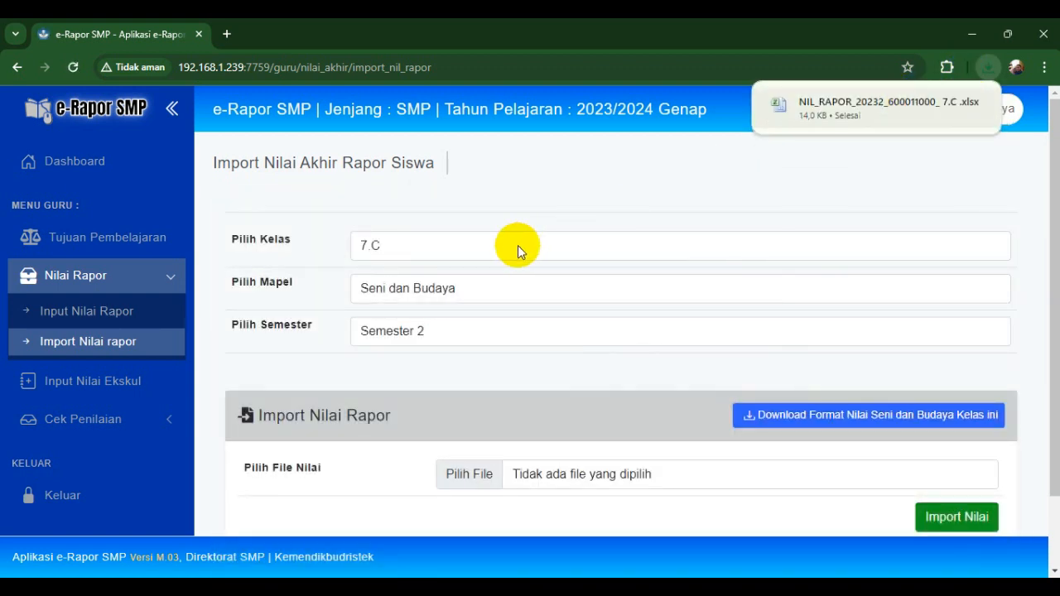
- Download and keep the 7.D Seni dan Budaya Semester 2 grade template
{"action": "left_click", "coordinate": [517, 245]}
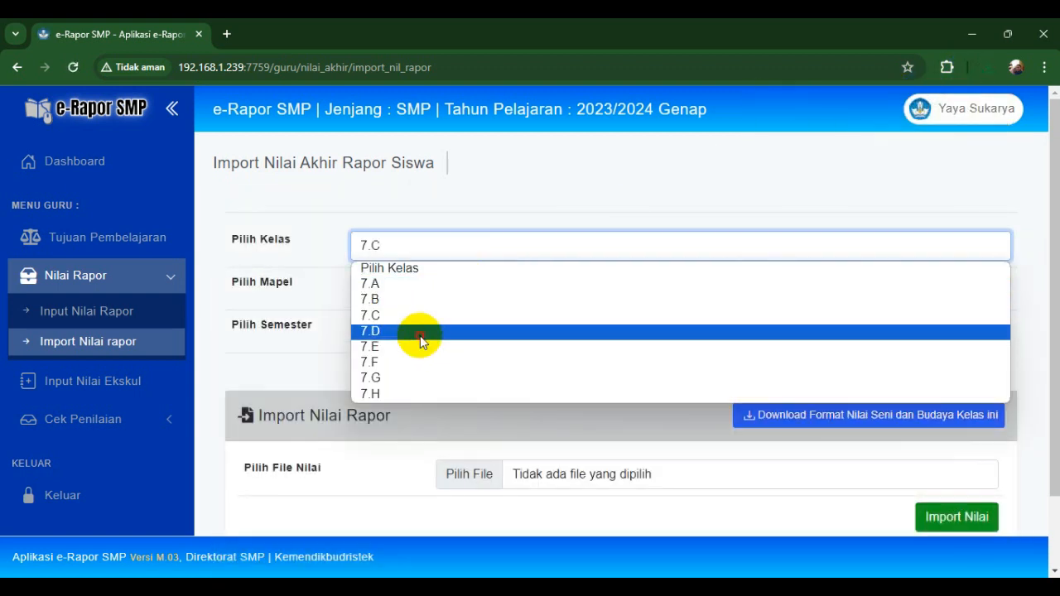
{"action": "left_click", "coordinate": [420, 333]}
{"action": "left_click", "coordinate": [421, 288]}
{"action": "left_click", "coordinate": [418, 327]}
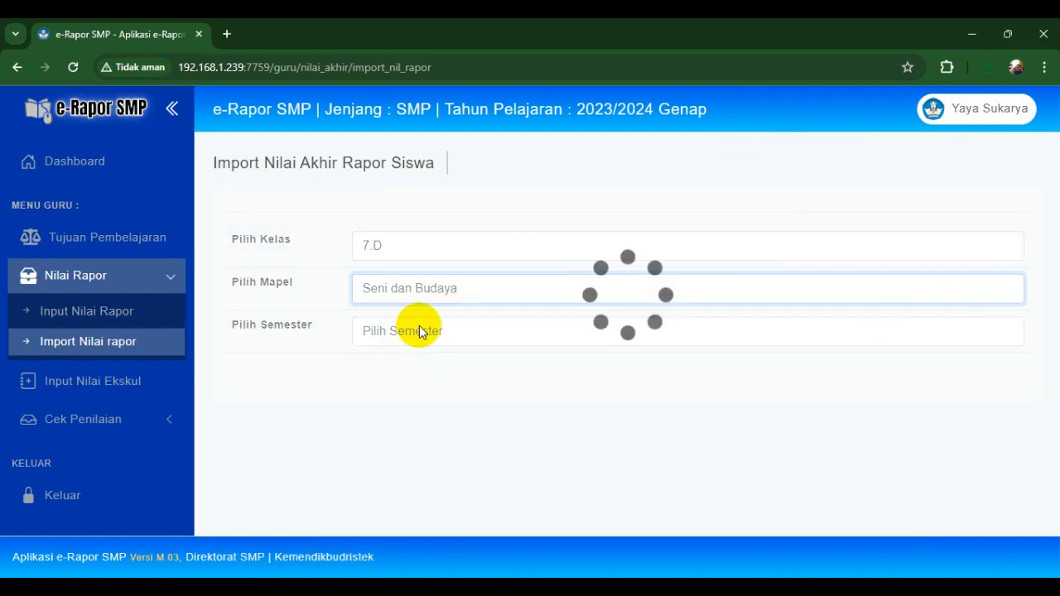
{"action": "left_click", "coordinate": [426, 331]}
{"action": "left_click", "coordinate": [419, 371]}
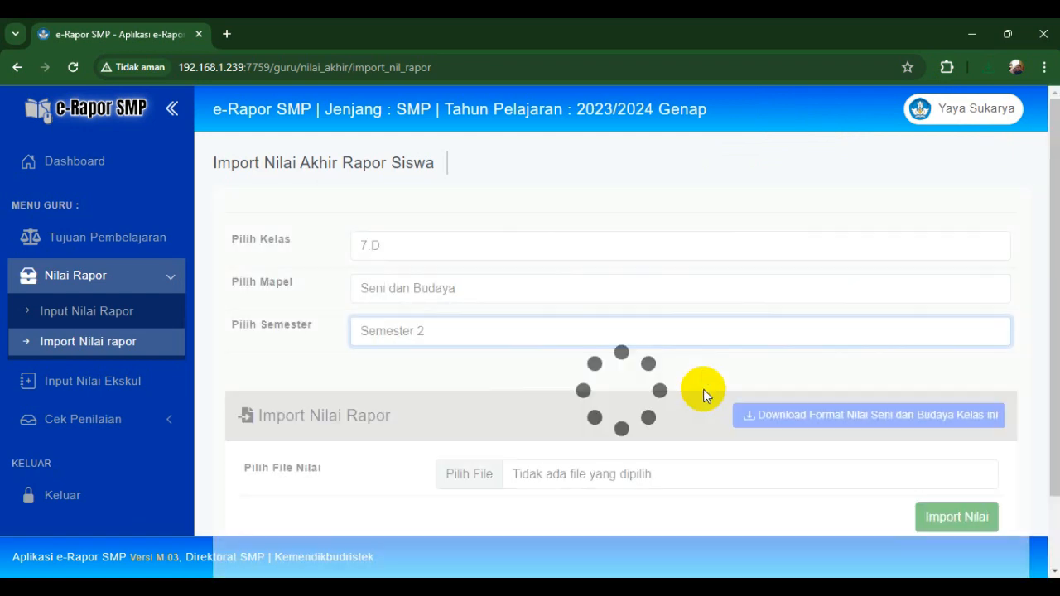
{"action": "left_click", "coordinate": [770, 414]}
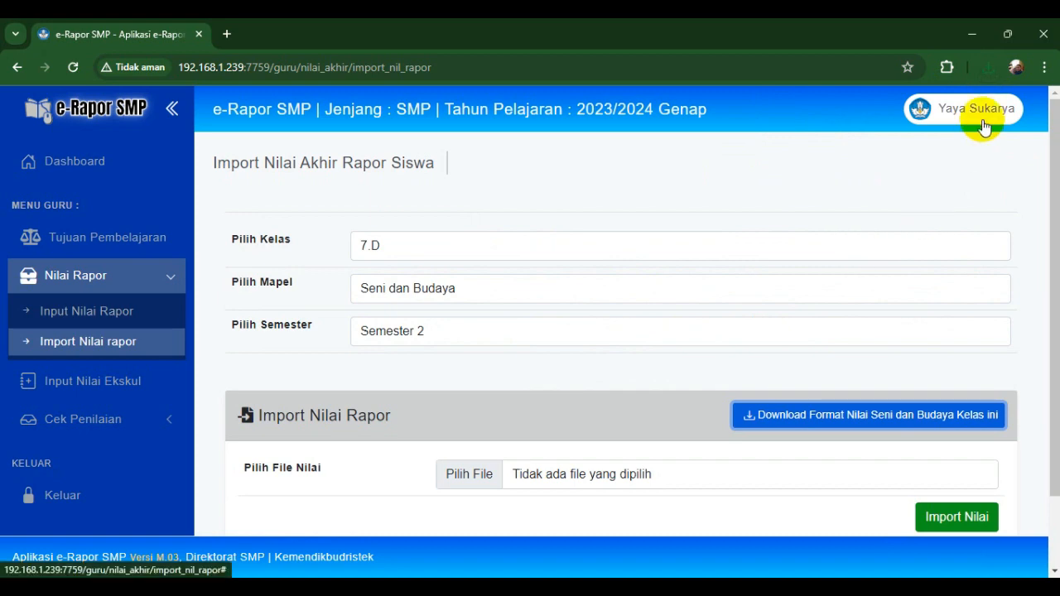
{"action": "left_click", "coordinate": [988, 67]}
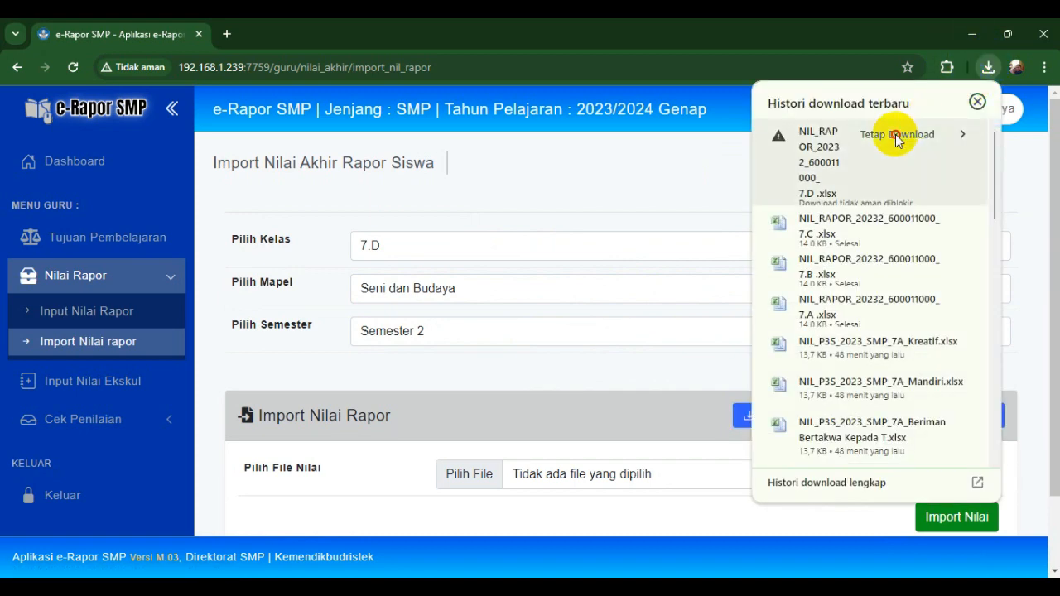
{"action": "left_click", "coordinate": [899, 135]}
- Download and keep the 7.E Seni dan Budaya Semester 2 grade template
{"action": "left_click", "coordinate": [526, 254]}
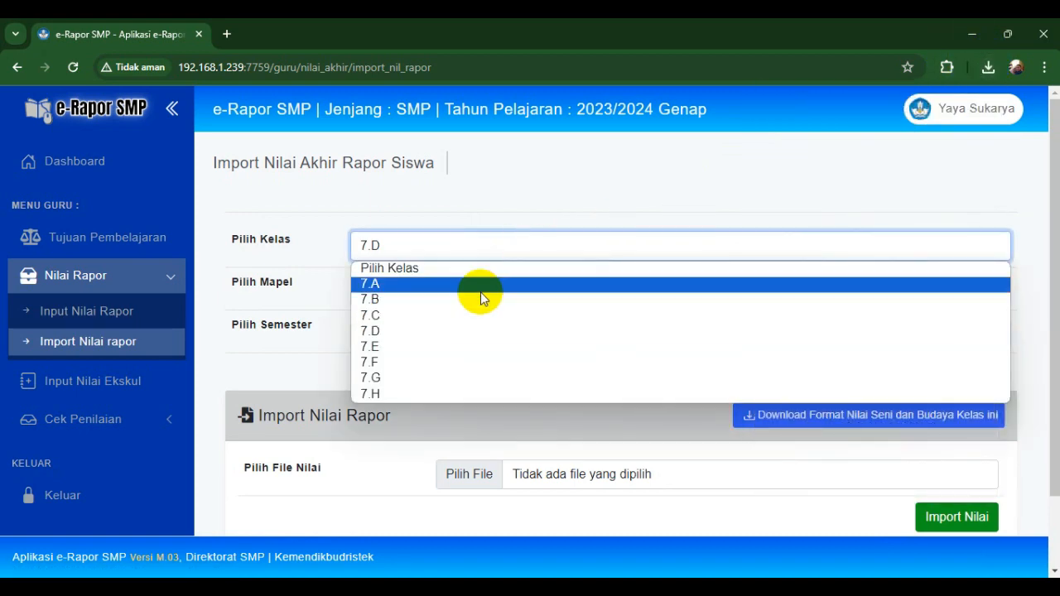
{"action": "left_click", "coordinate": [417, 347]}
{"action": "left_click", "coordinate": [423, 294]}
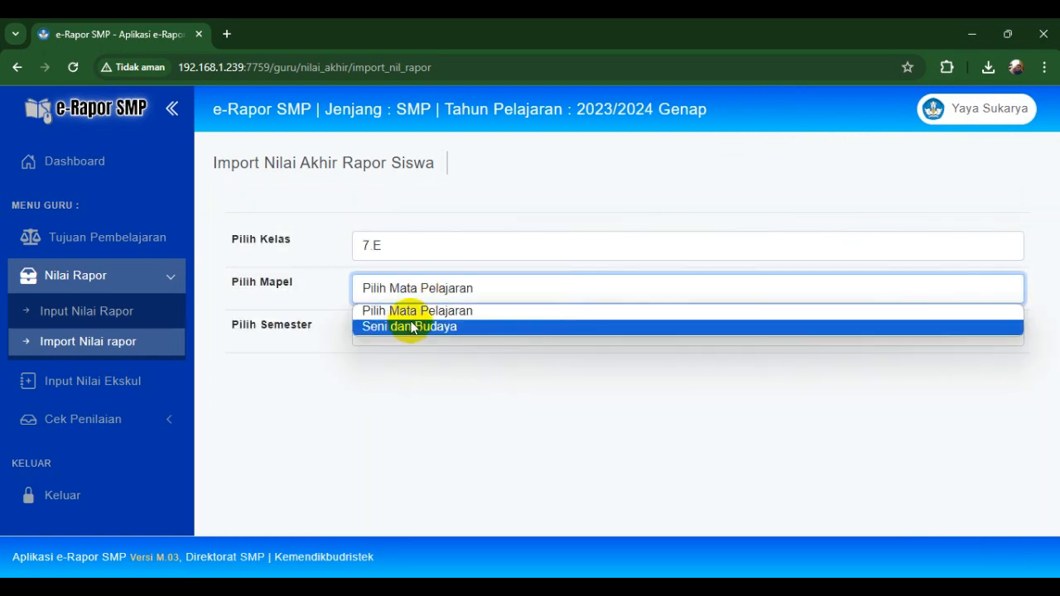
{"action": "left_click", "coordinate": [411, 325]}
{"action": "left_click", "coordinate": [403, 332]}
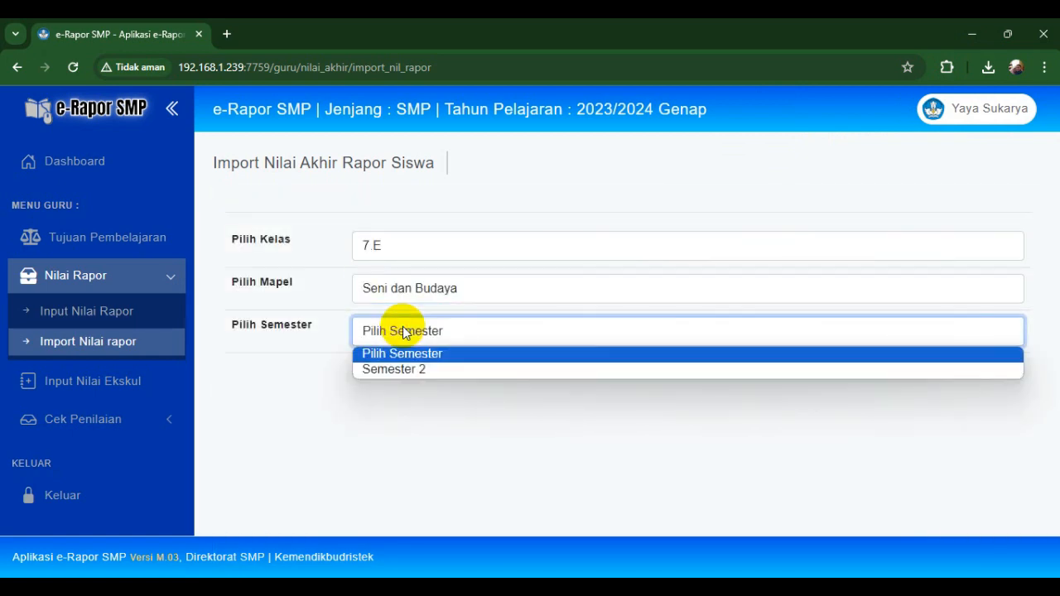
{"action": "left_click", "coordinate": [403, 369]}
{"action": "left_click", "coordinate": [750, 420]}
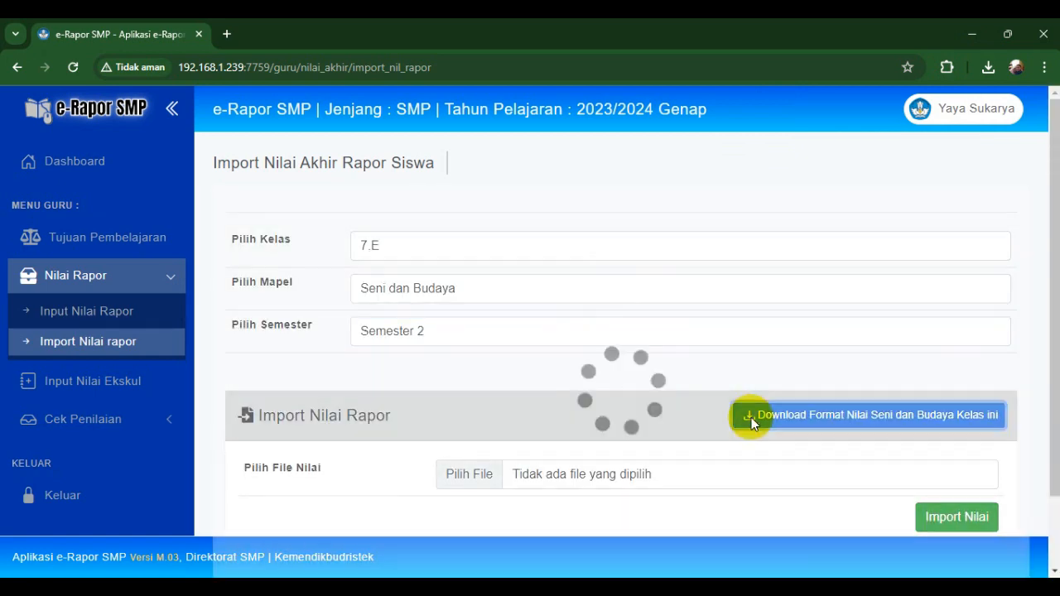
{"action": "left_click", "coordinate": [898, 109]}
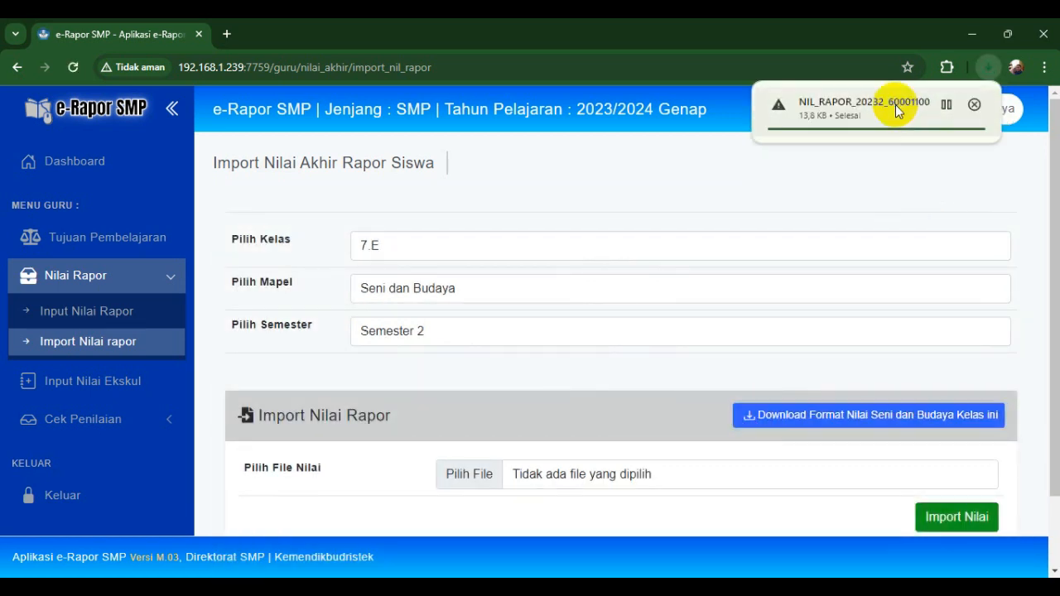
{"action": "left_click", "coordinate": [498, 254]}
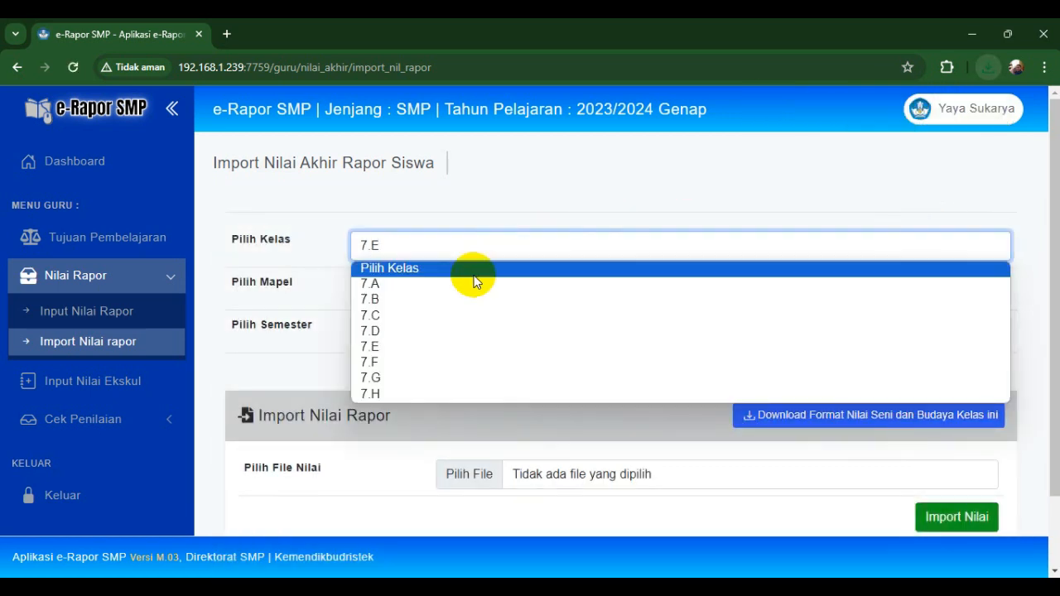
- Download and keep the 7.F Seni dan Budaya Semester 2 grade template
{"action": "left_click", "coordinate": [407, 362]}
{"action": "left_click", "coordinate": [422, 294]}
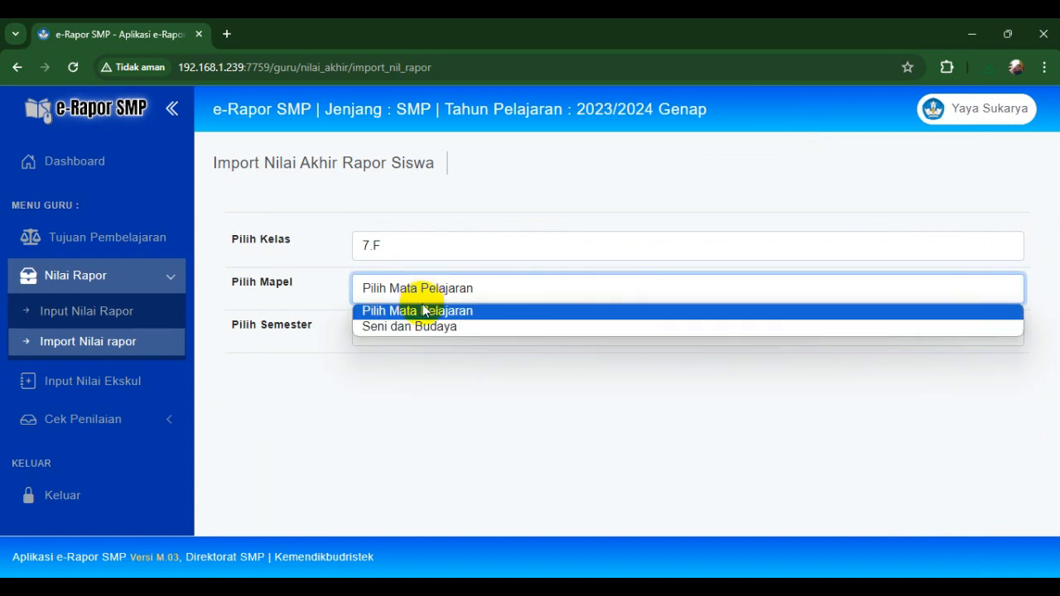
{"action": "left_click", "coordinate": [422, 327]}
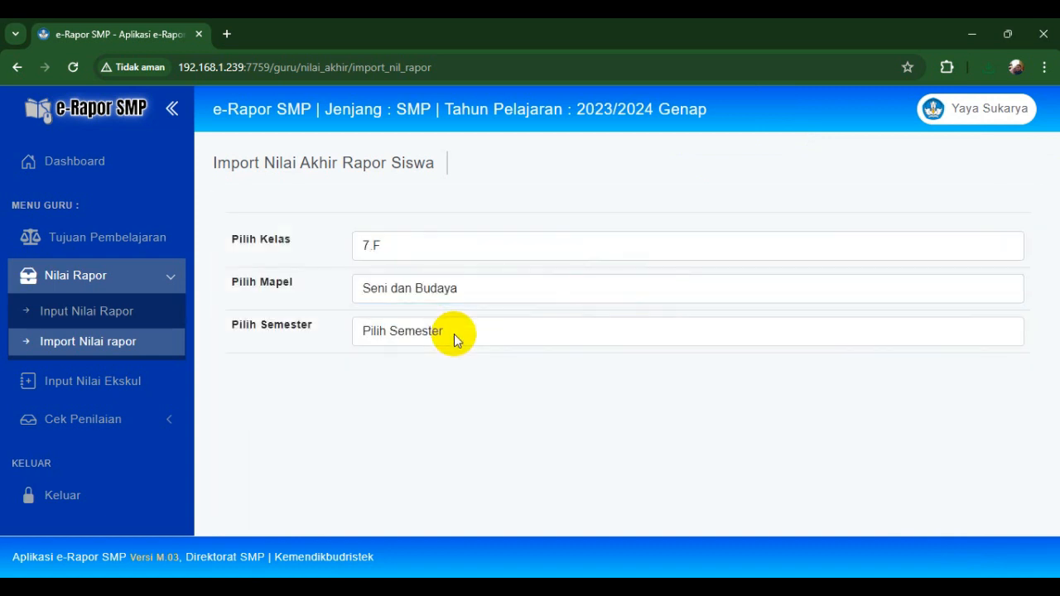
{"action": "left_click", "coordinate": [447, 331]}
{"action": "left_click", "coordinate": [441, 369]}
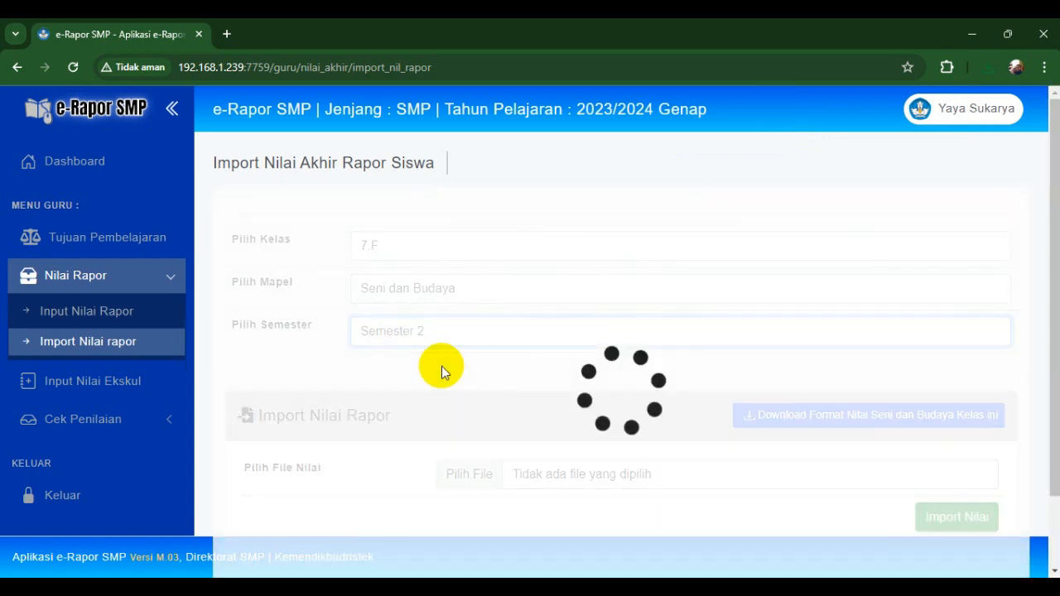
{"action": "left_click", "coordinate": [762, 415]}
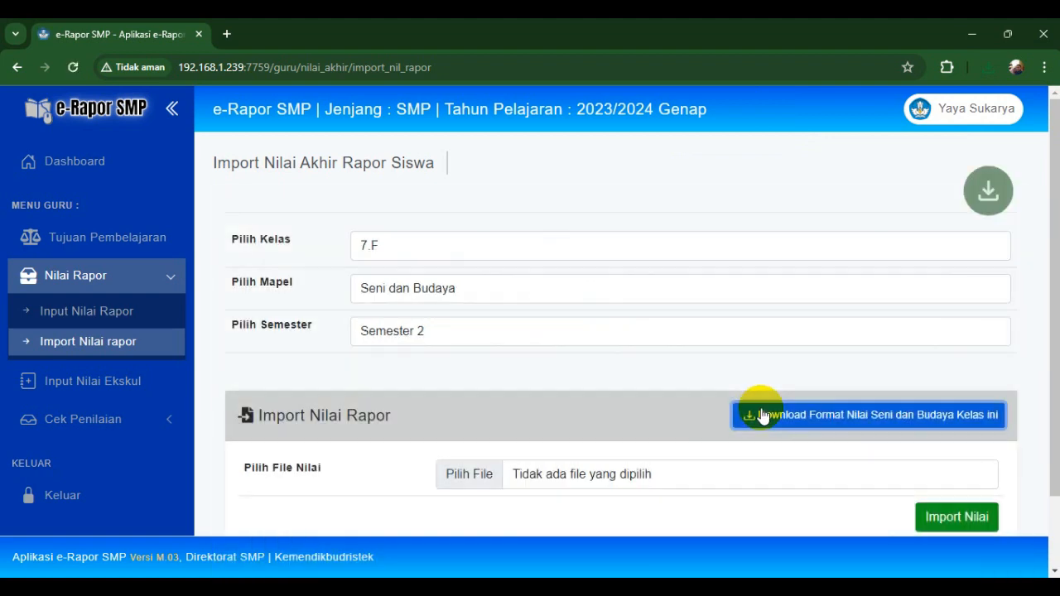
{"action": "left_click", "coordinate": [988, 69]}
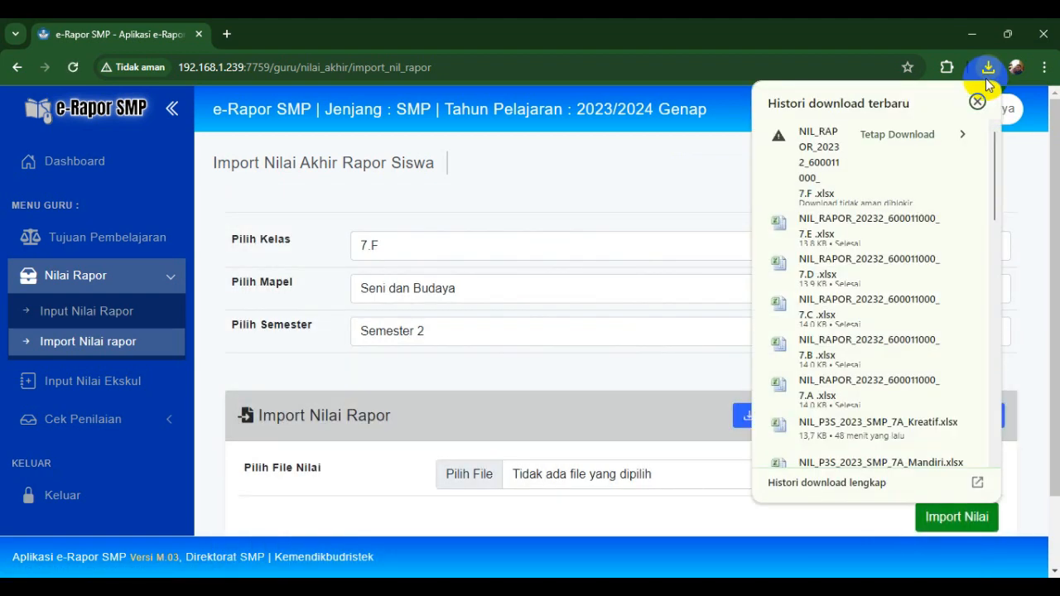
{"action": "left_click", "coordinate": [893, 135]}
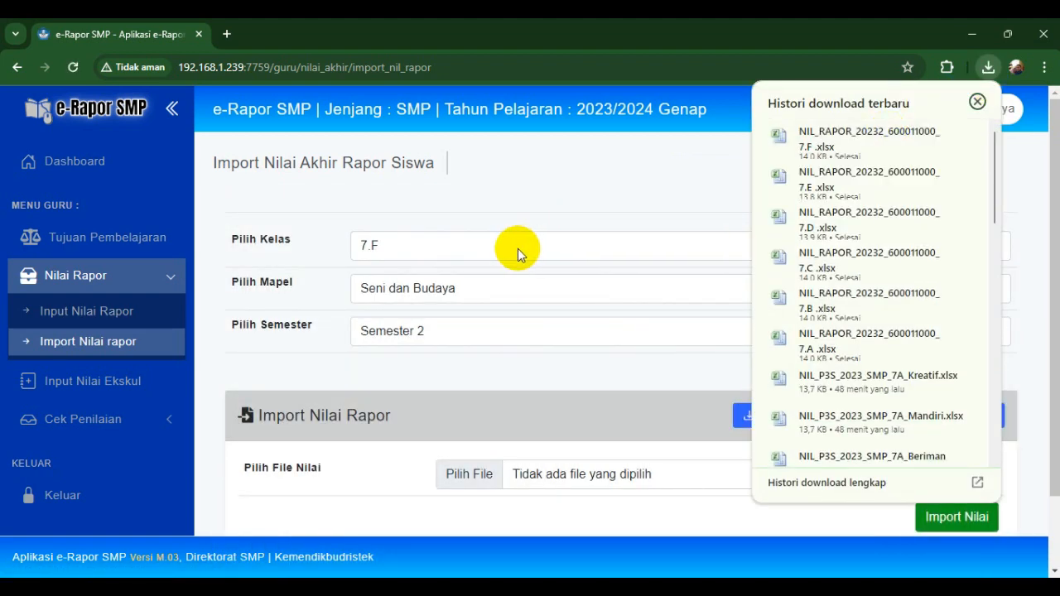
- Download and keep the 7.G Seni dan Budaya Semester 2 grade template
{"action": "left_click", "coordinate": [517, 249]}
{"action": "left_click", "coordinate": [401, 381]}
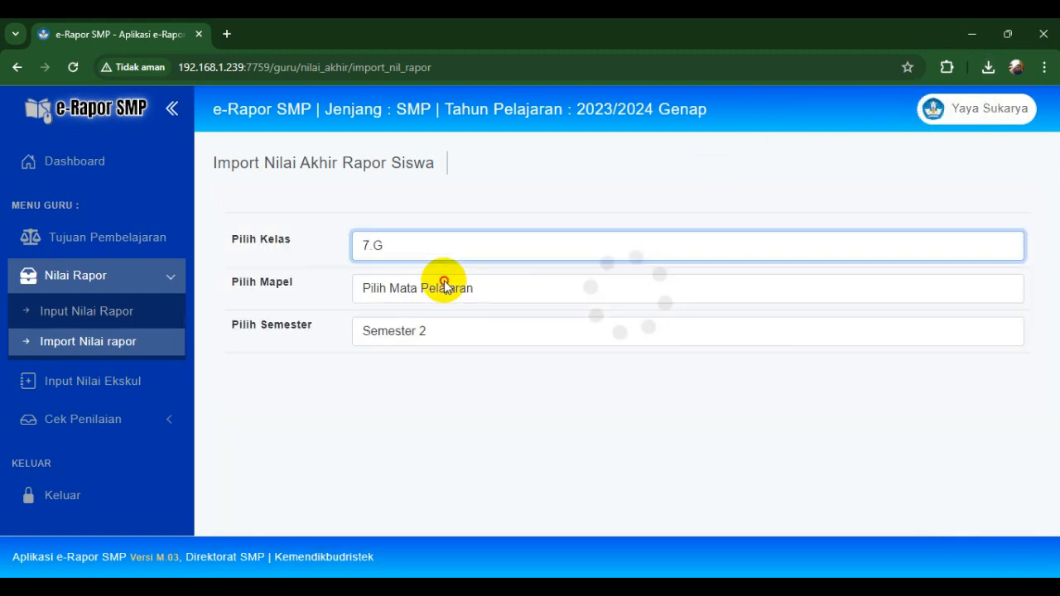
{"action": "left_click", "coordinate": [424, 292]}
{"action": "left_click", "coordinate": [413, 327]}
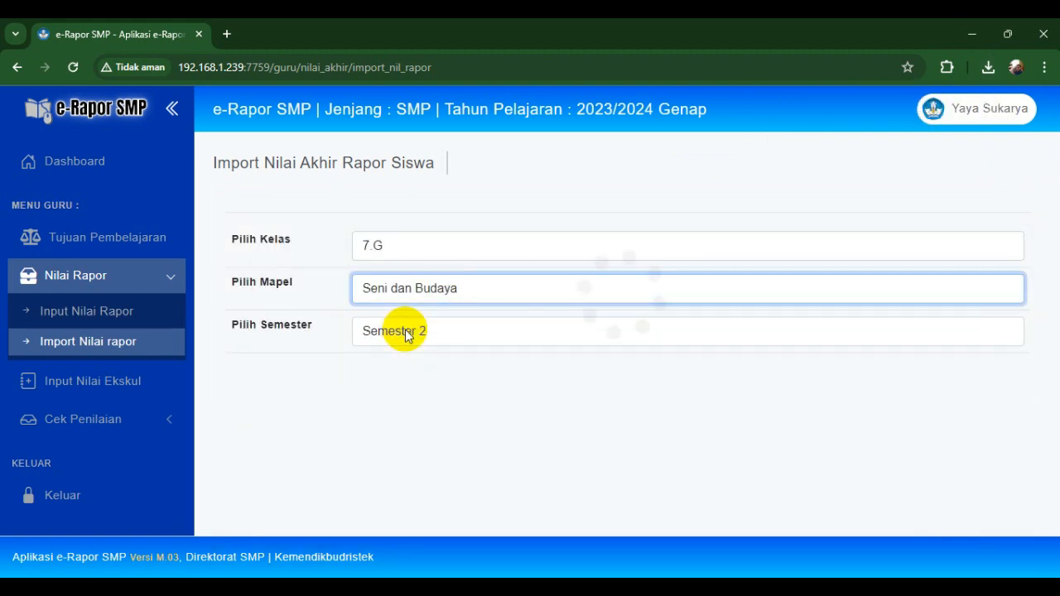
{"action": "left_click", "coordinate": [466, 335]}
{"action": "left_click", "coordinate": [422, 374]}
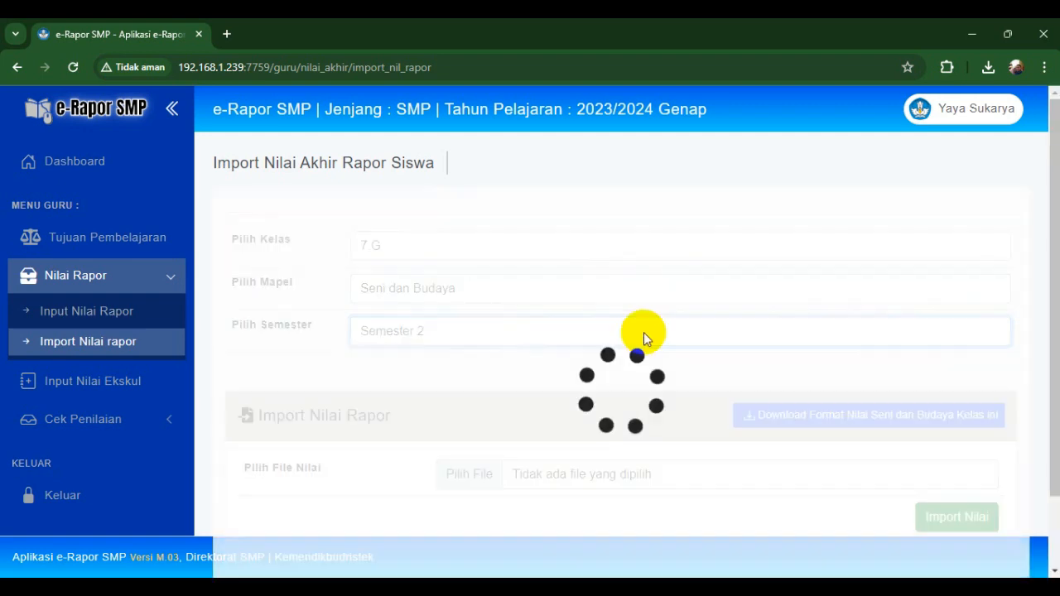
{"action": "left_click", "coordinate": [779, 416]}
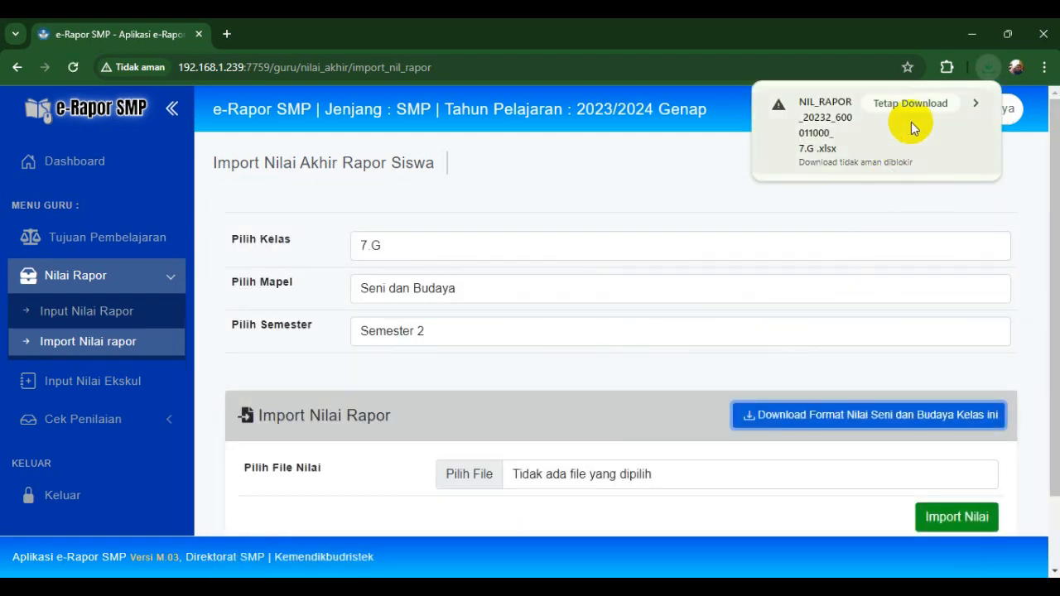
{"action": "left_click", "coordinate": [904, 106]}
- Download the 7.H Seni dan Budaya Semester 2 template and keep it from the downloads list
{"action": "left_click", "coordinate": [528, 251]}
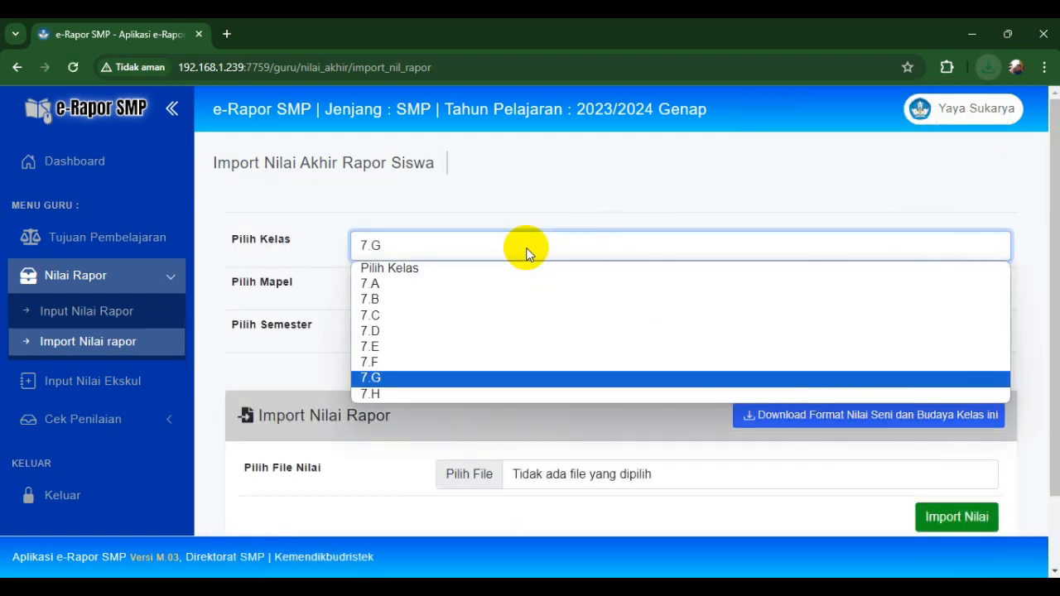
{"action": "left_click", "coordinate": [384, 393]}
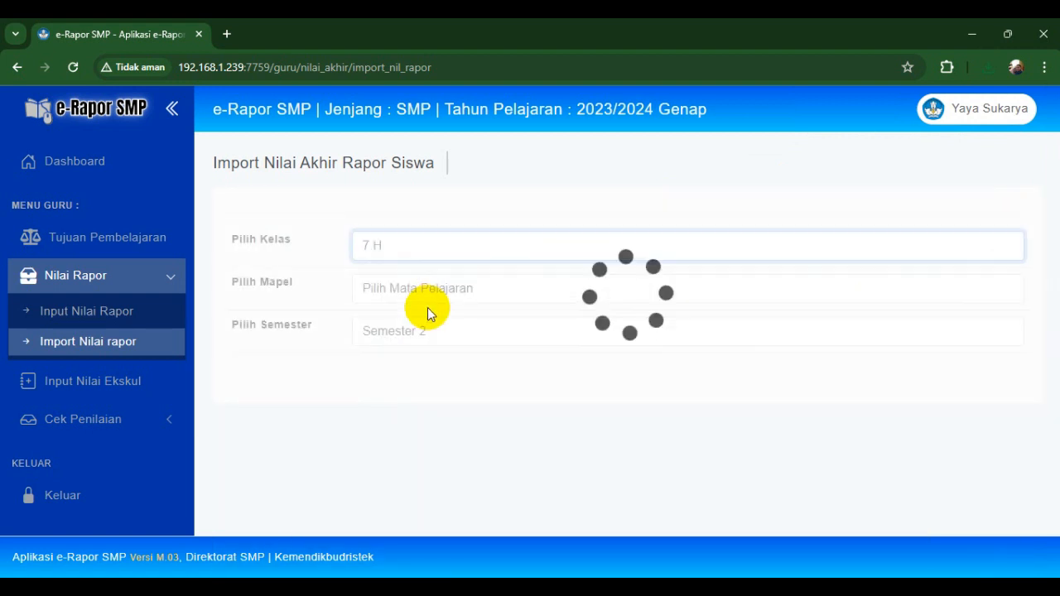
{"action": "left_click", "coordinate": [442, 286]}
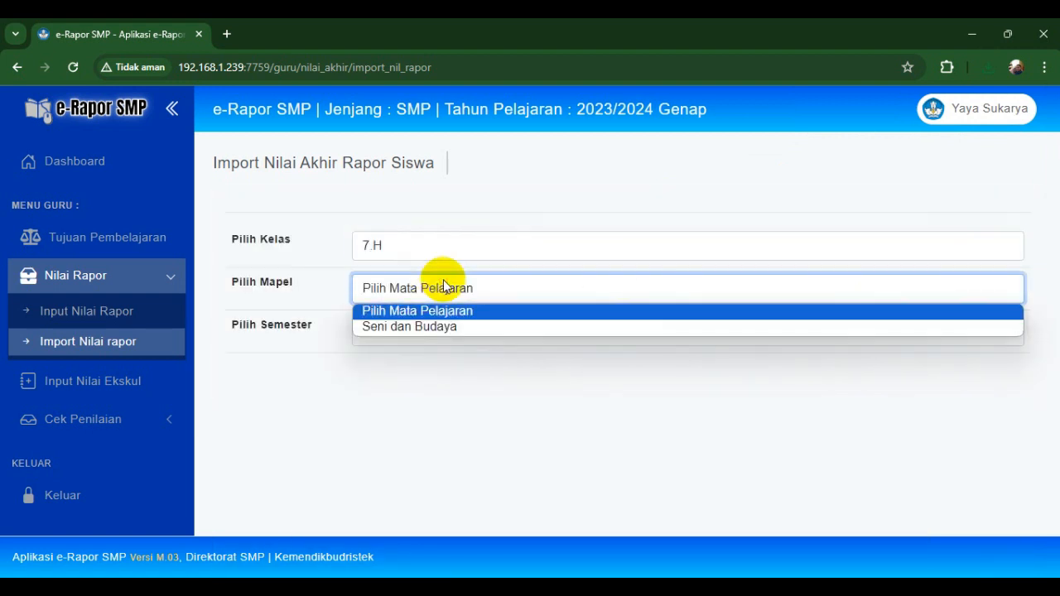
{"action": "left_click", "coordinate": [421, 326]}
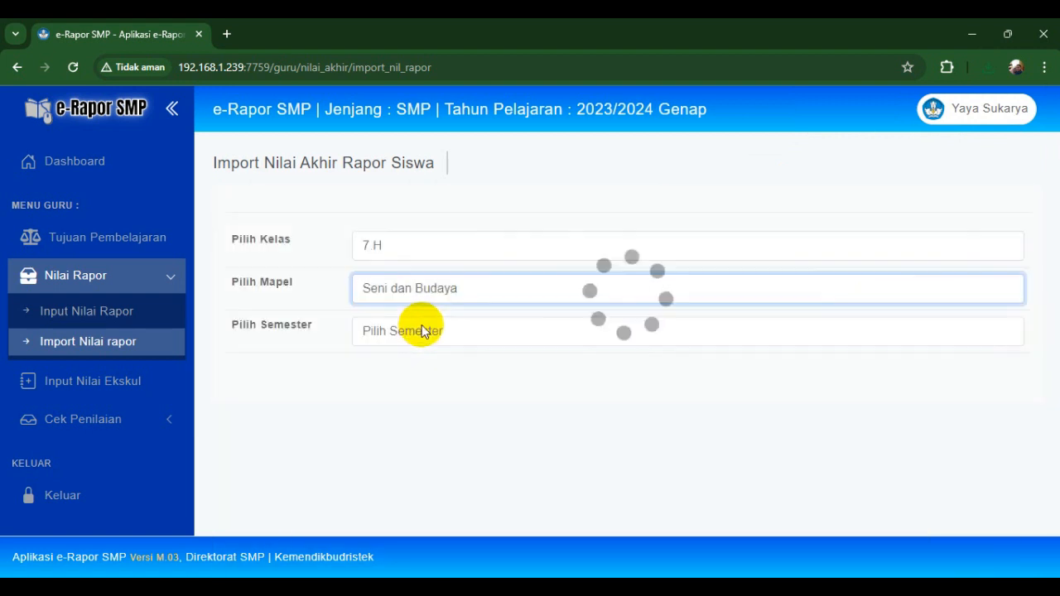
{"action": "left_click", "coordinate": [485, 289]}
{"action": "left_click", "coordinate": [424, 329]}
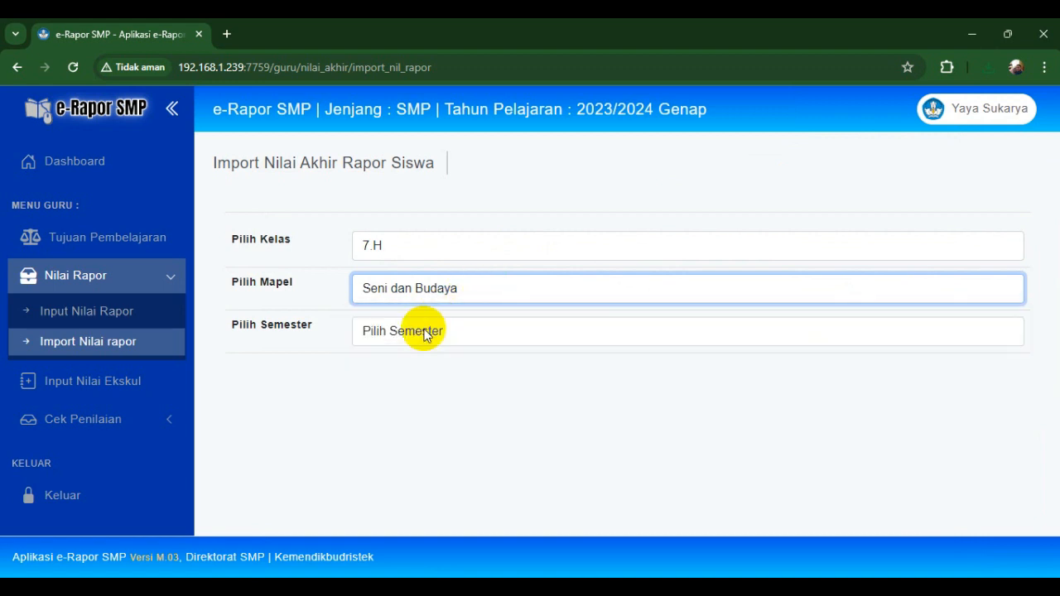
{"action": "left_click", "coordinate": [416, 335]}
{"action": "left_click", "coordinate": [407, 369]}
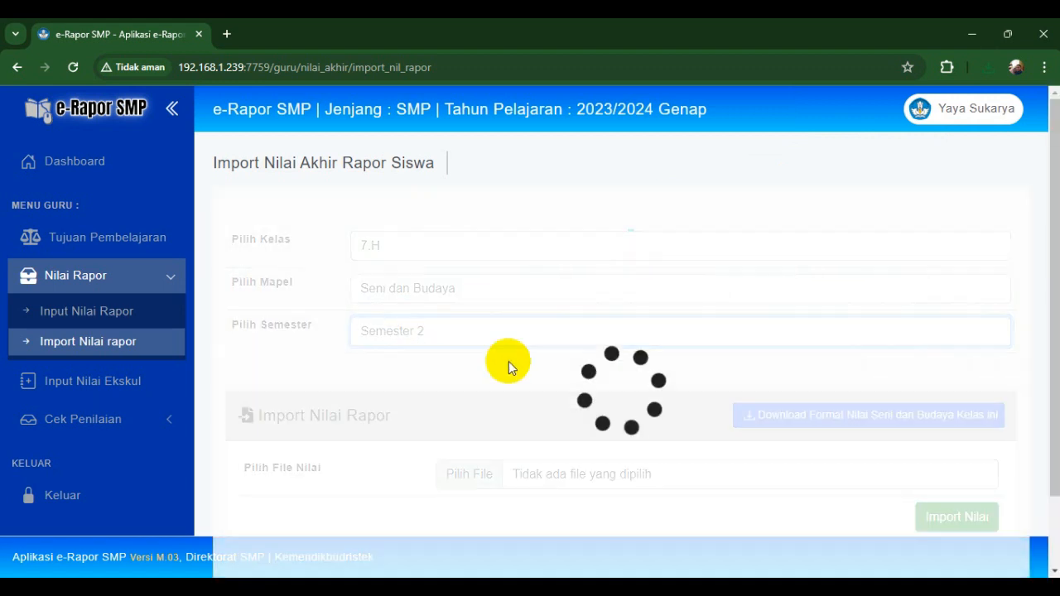
{"action": "left_click", "coordinate": [826, 429]}
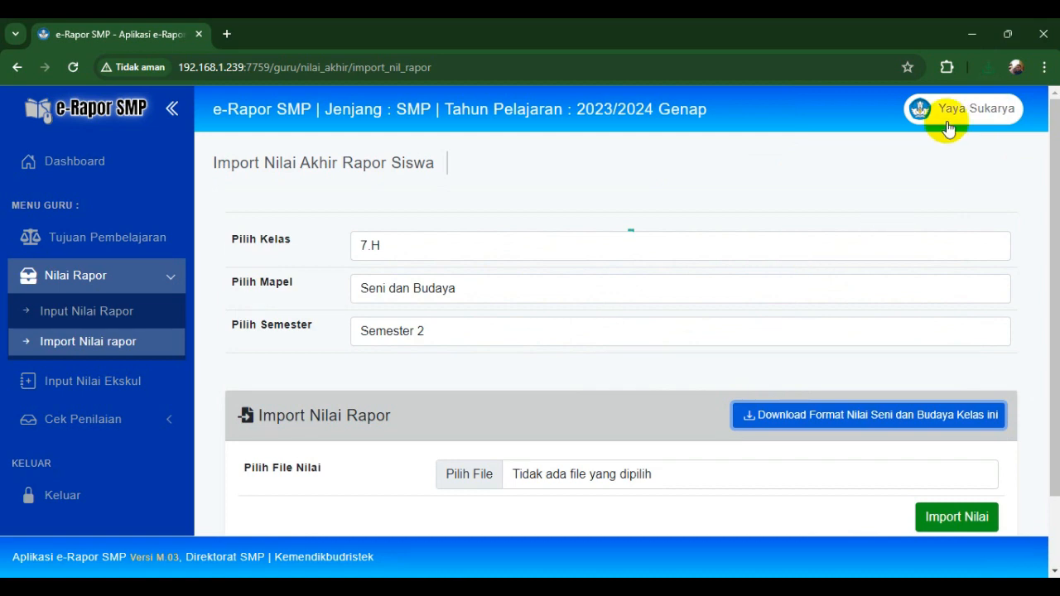
{"action": "left_click", "coordinate": [989, 66]}
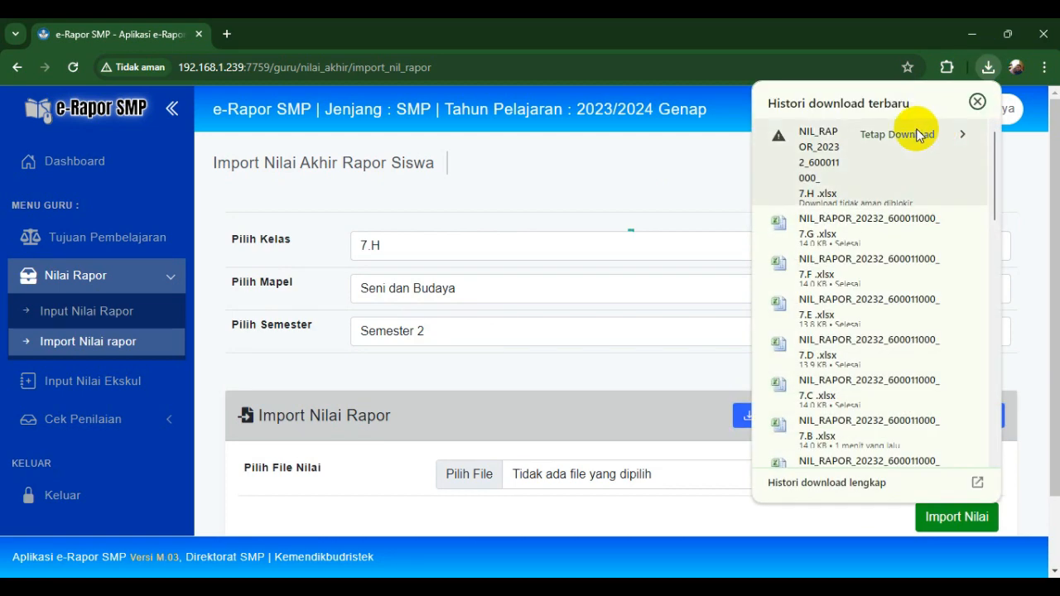
{"action": "left_click", "coordinate": [916, 132]}
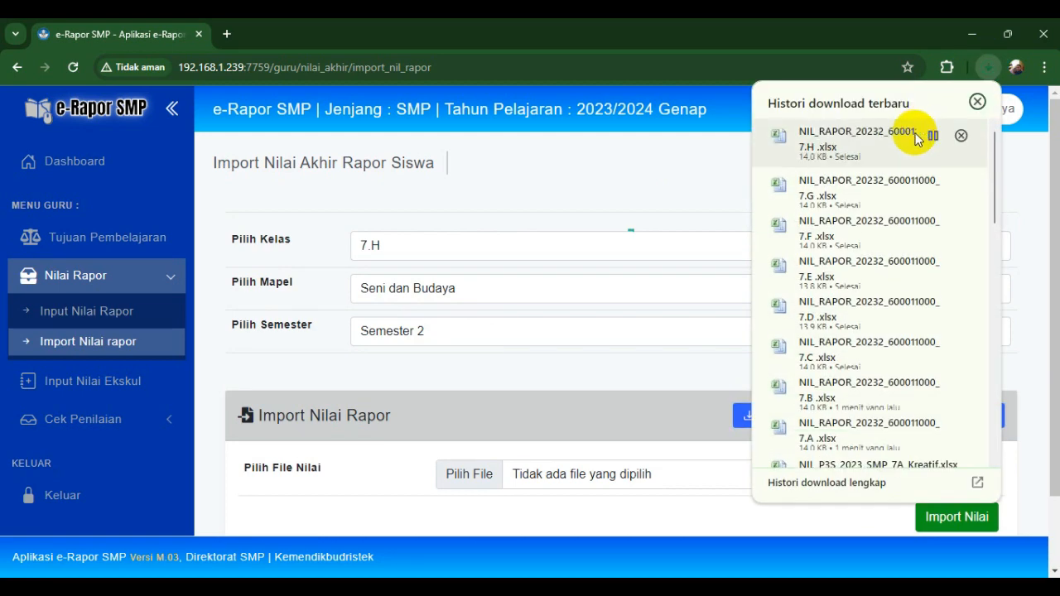
{"action": "left_click", "coordinate": [609, 199]}
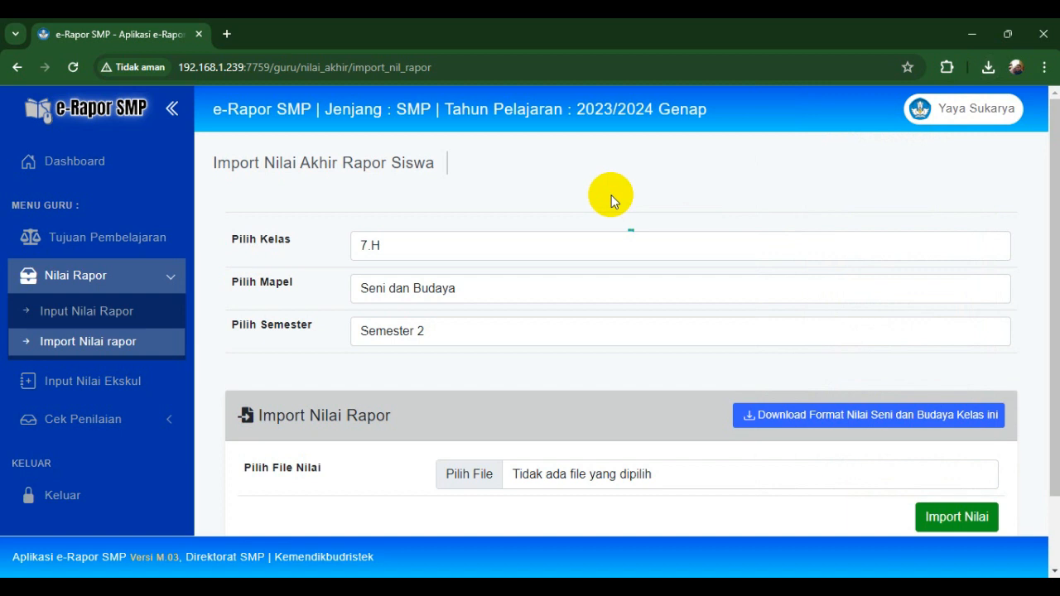
{"action": "left_click", "coordinate": [128, 318]}
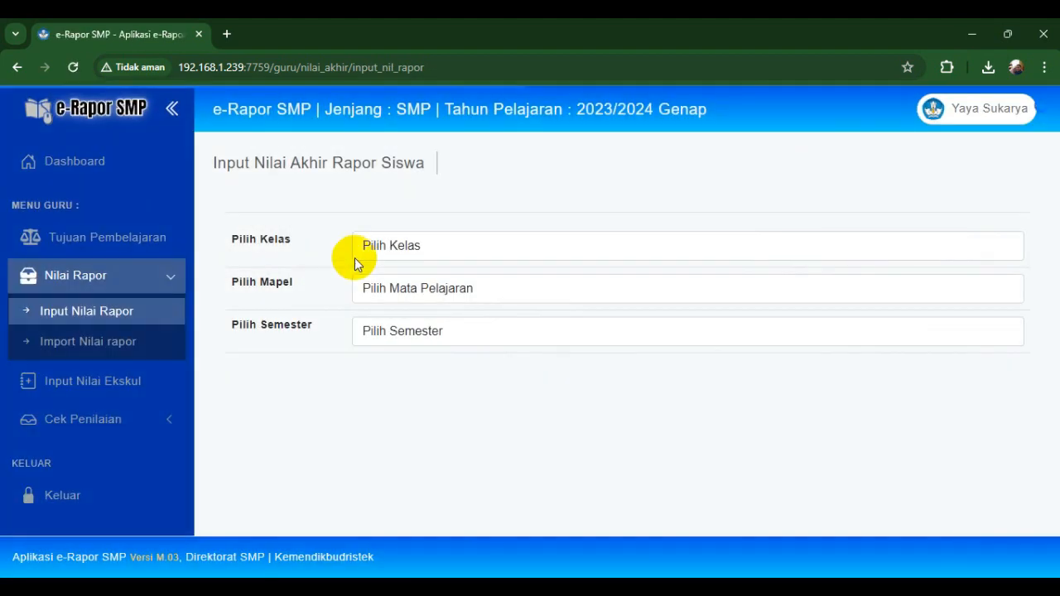
- Load the 7.A Seni dan Budaya Semester 2 student grade table
{"action": "left_click", "coordinate": [390, 244]}
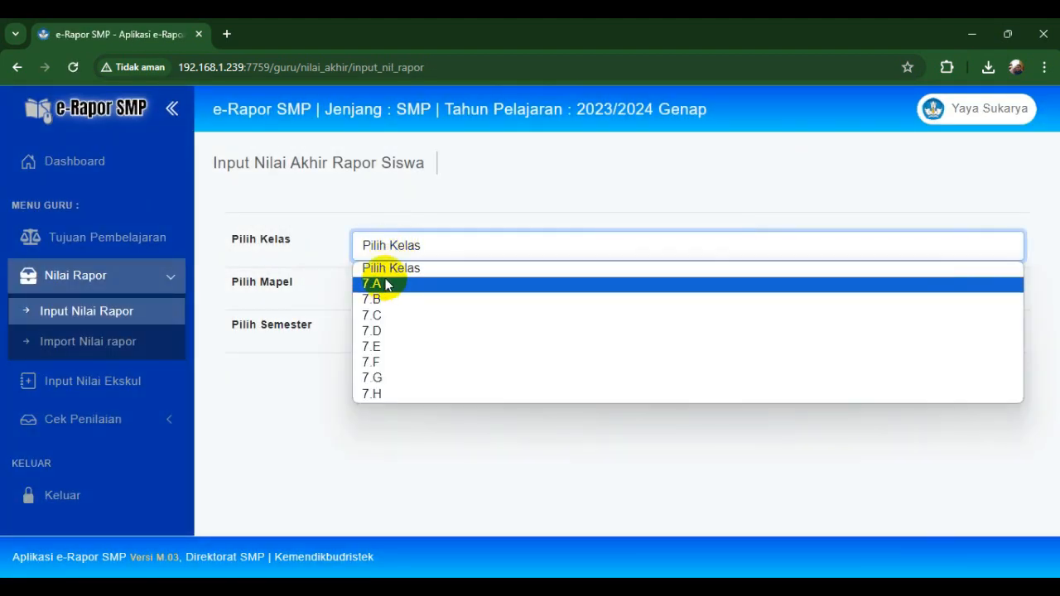
{"action": "left_click", "coordinate": [386, 284]}
{"action": "left_click", "coordinate": [457, 284]}
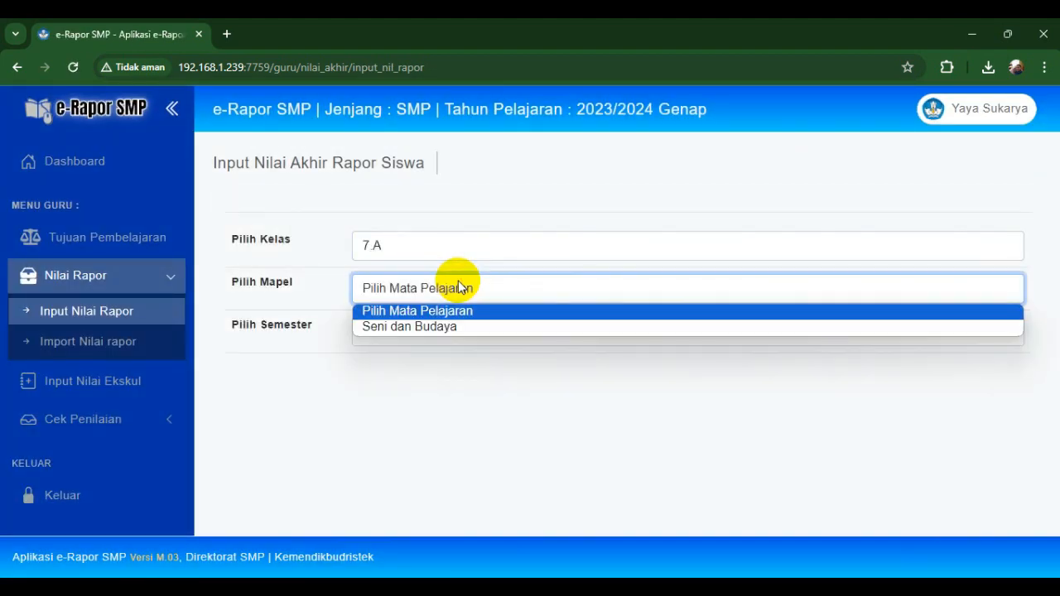
{"action": "left_click", "coordinate": [412, 330]}
{"action": "left_click", "coordinate": [445, 331]}
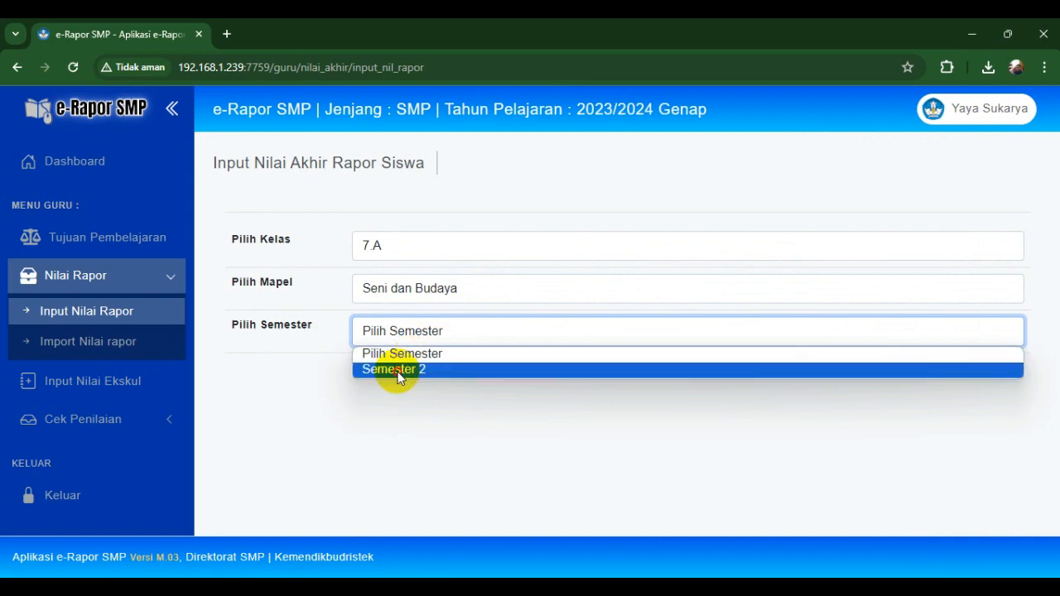
{"action": "left_click", "coordinate": [399, 369]}
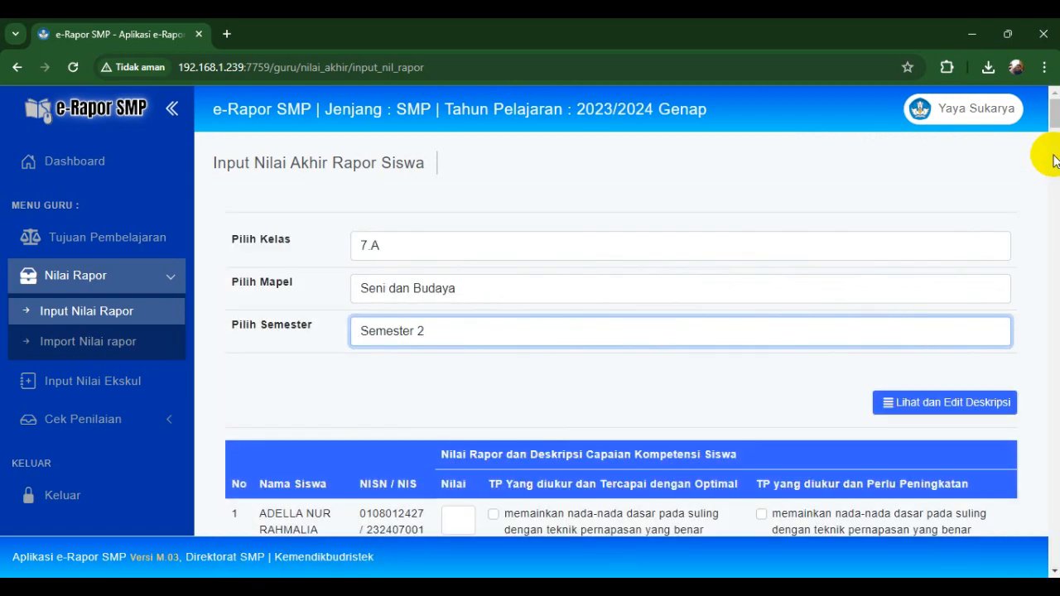
{"action": "left_click_drag", "start_coordinate": [1054, 129], "coordinate": [1054, 145]}
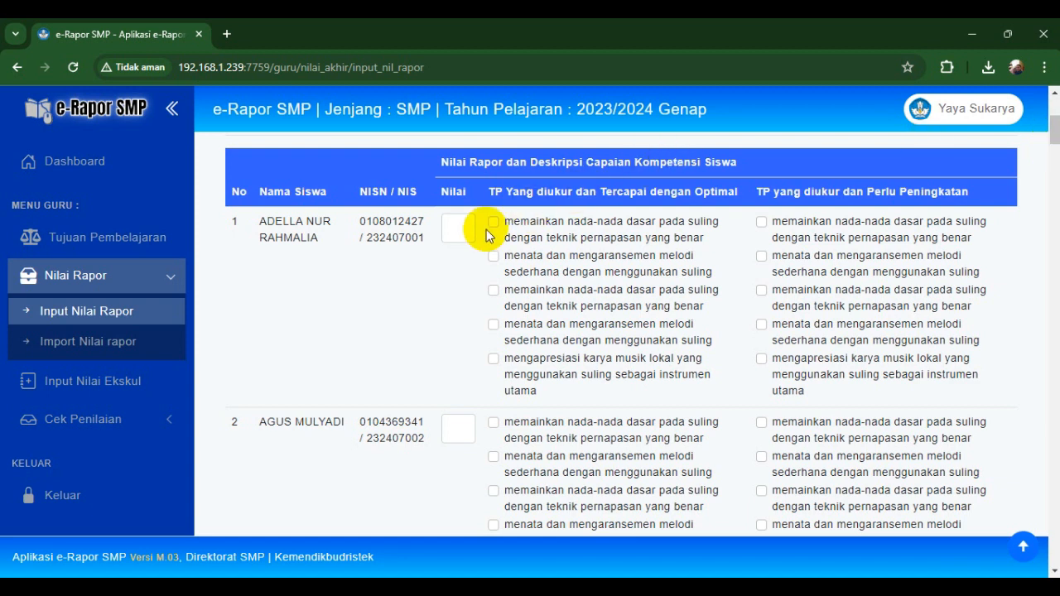
- Enter 92 as the first student's grade
{"action": "left_click", "coordinate": [458, 226]}
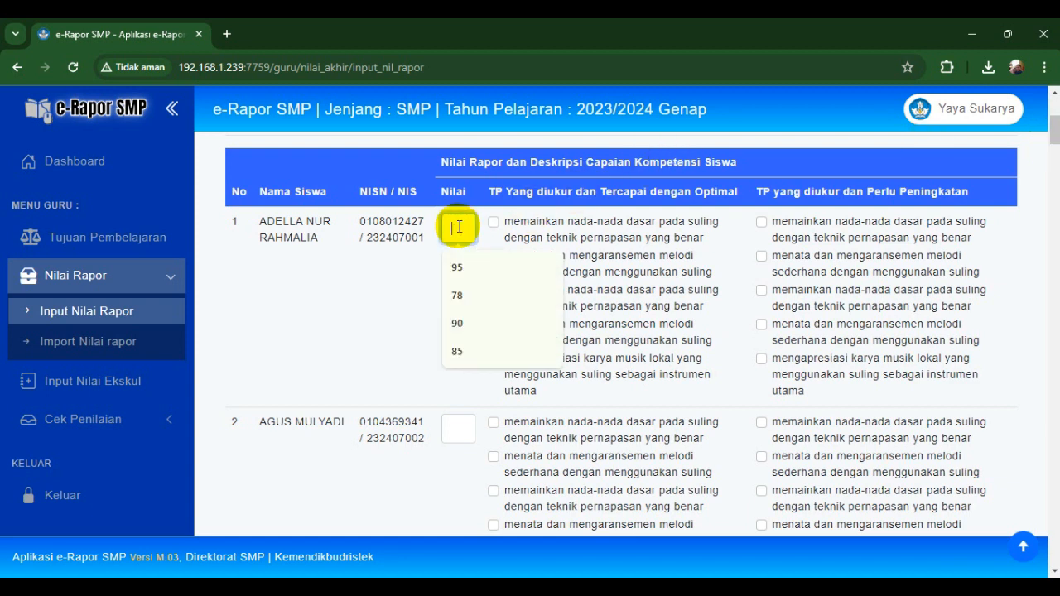
{"action": "type", "text": "92"}
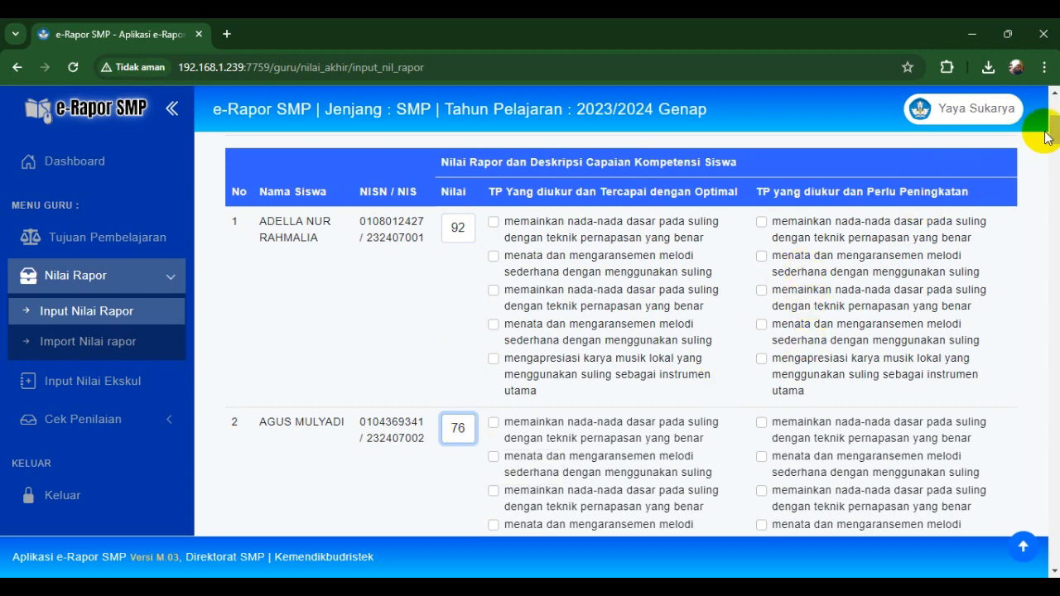
{"action": "left_click_drag", "start_coordinate": [1056, 132], "coordinate": [1017, 159]}
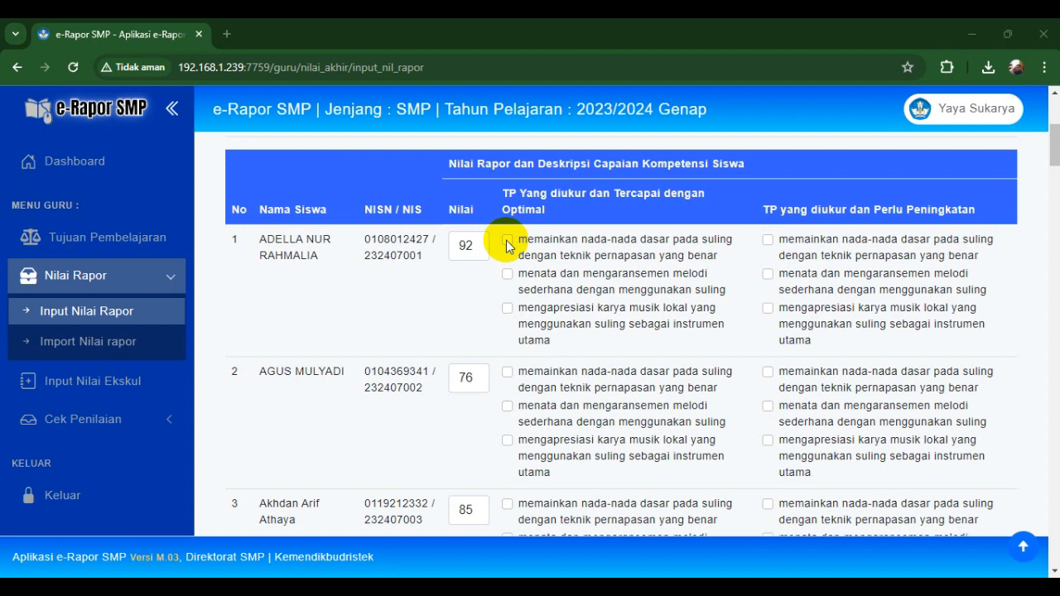
- Tick objective marks for the first, second and third students in the achieved and needing-improvement columns
{"action": "left_click", "coordinate": [508, 242]}
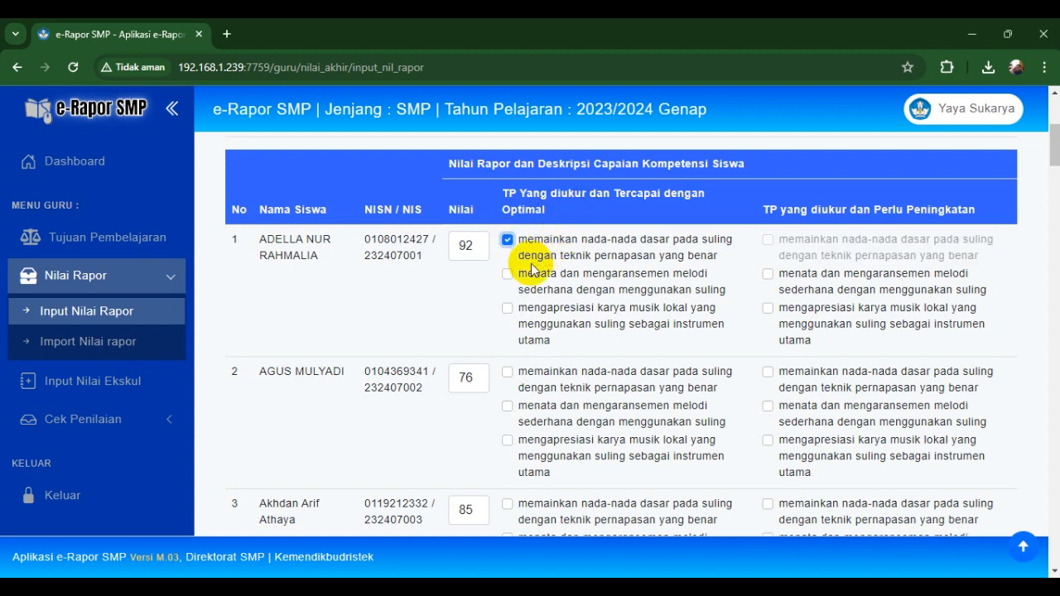
{"action": "left_click", "coordinate": [507, 274]}
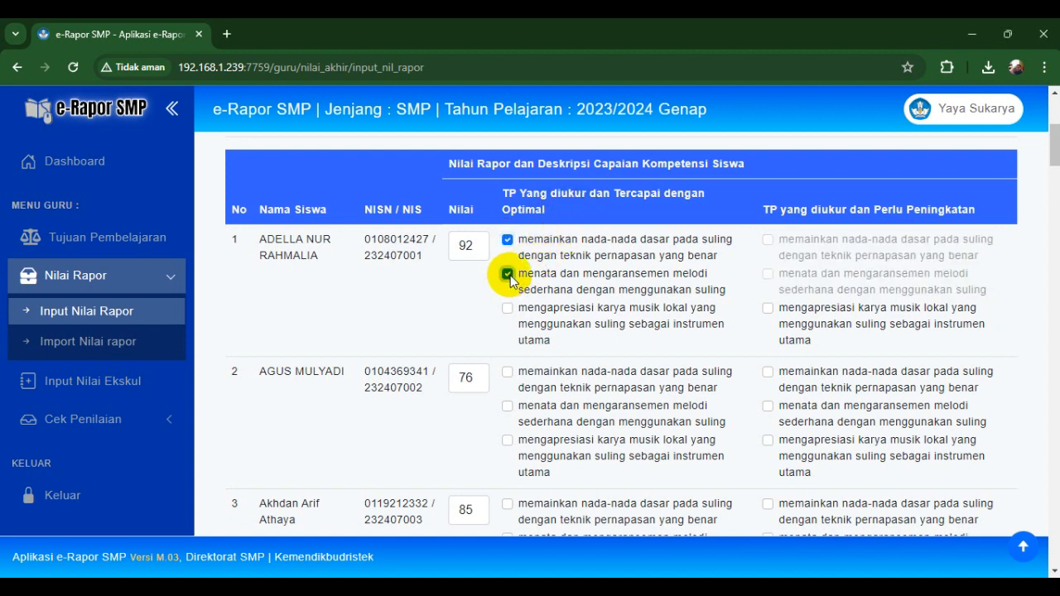
{"action": "left_click", "coordinate": [767, 310]}
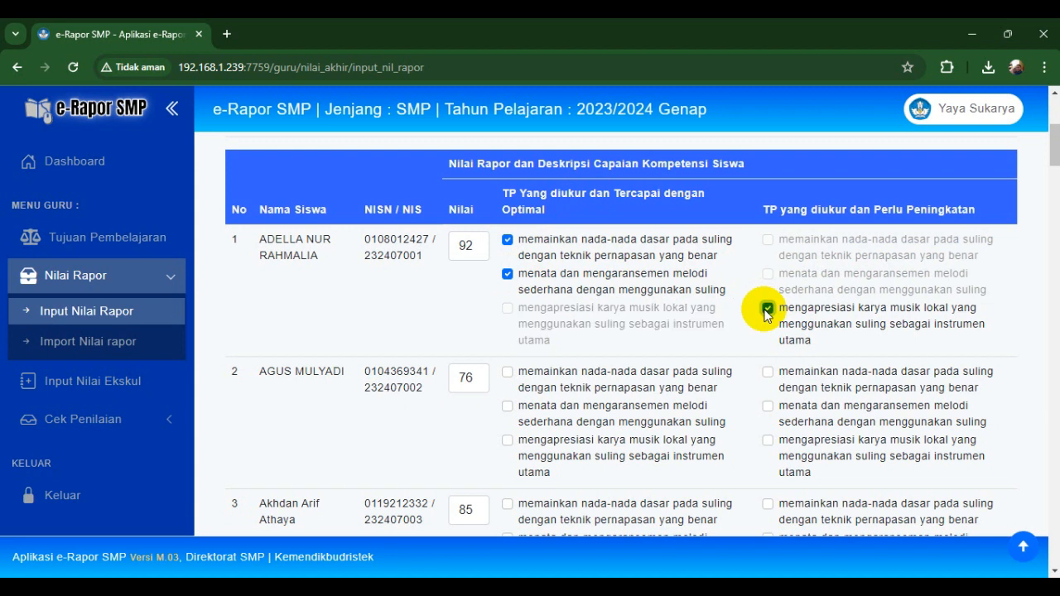
{"action": "left_click", "coordinate": [509, 408]}
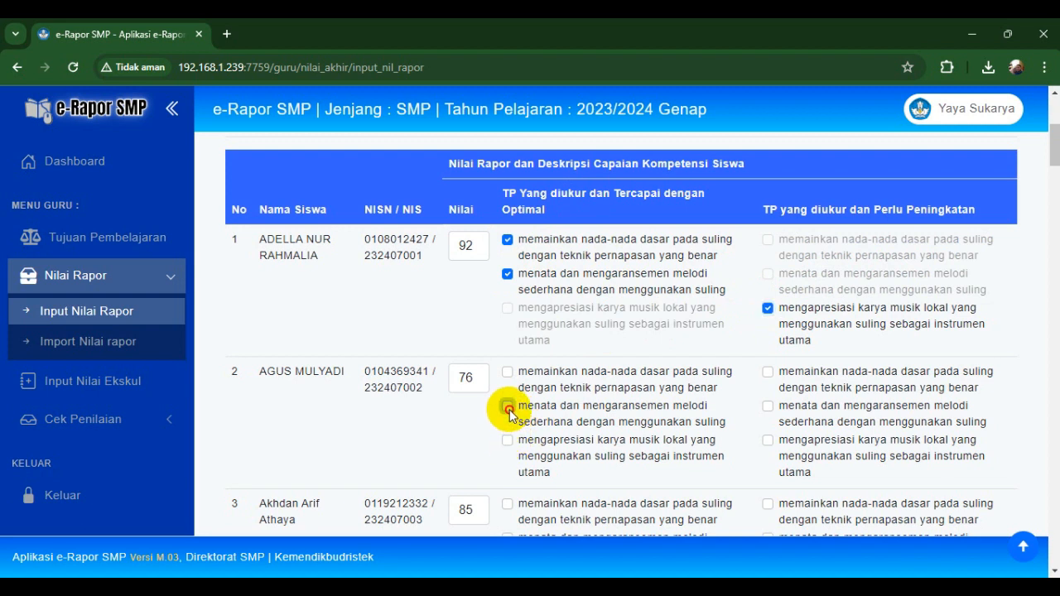
{"action": "left_click", "coordinate": [768, 372]}
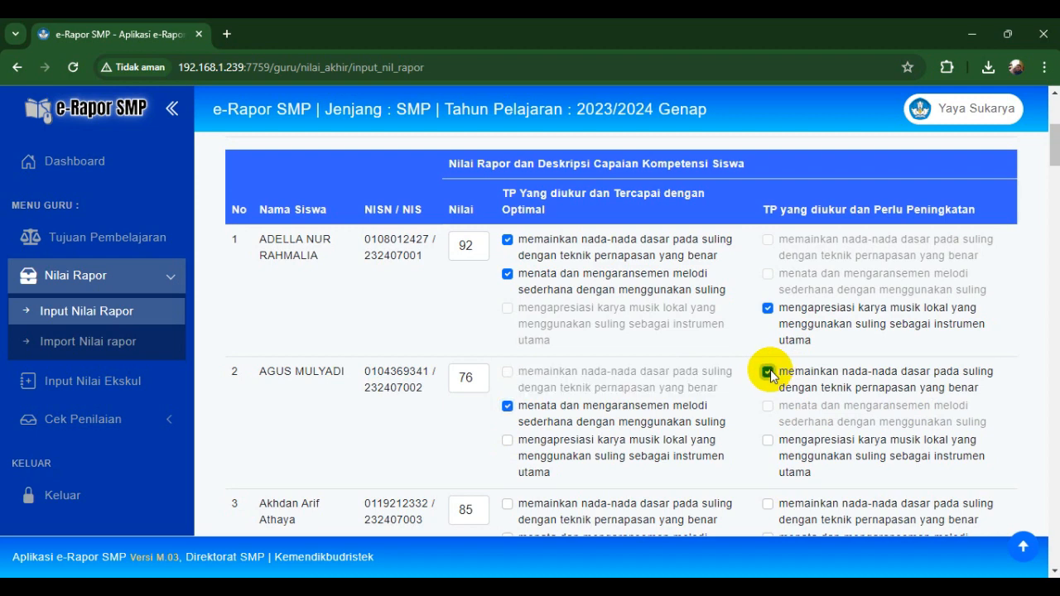
{"action": "left_click", "coordinate": [768, 441]}
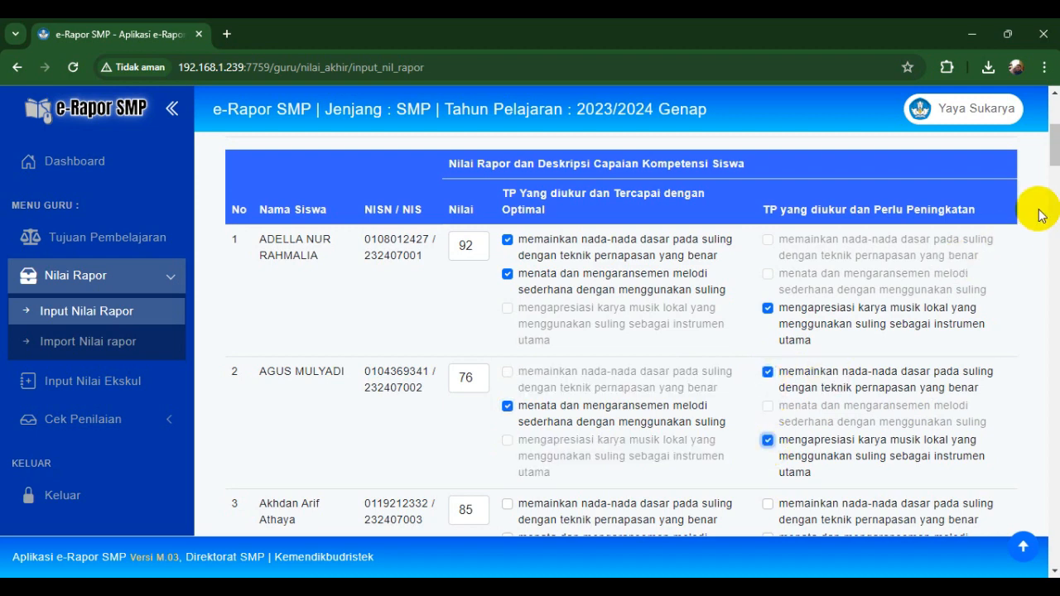
{"action": "left_click", "coordinate": [1050, 173]}
{"action": "left_click_drag", "start_coordinate": [1057, 179], "coordinate": [1057, 160]}
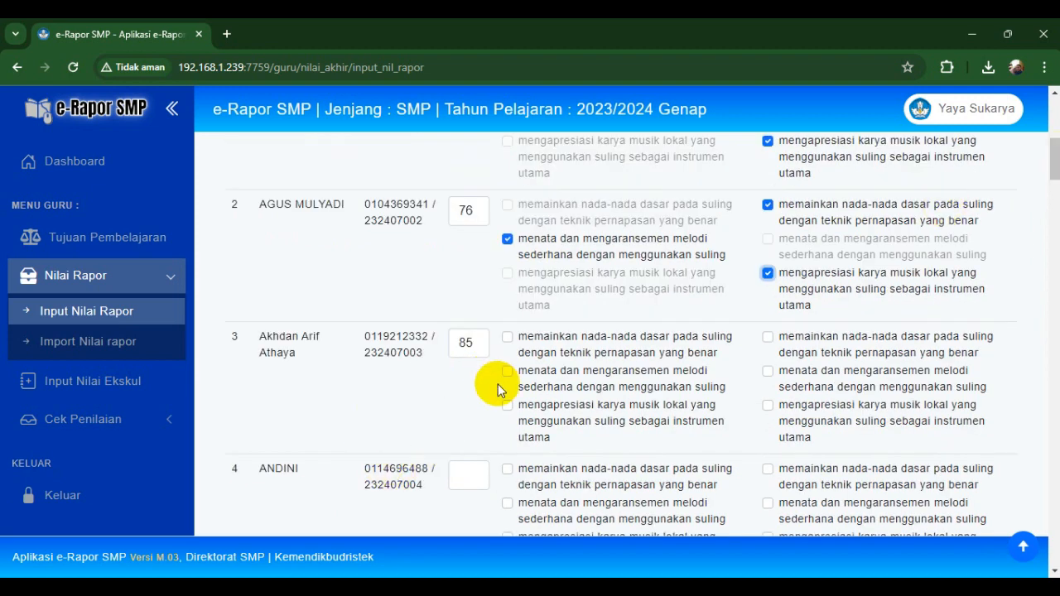
{"action": "left_click", "coordinate": [509, 337]}
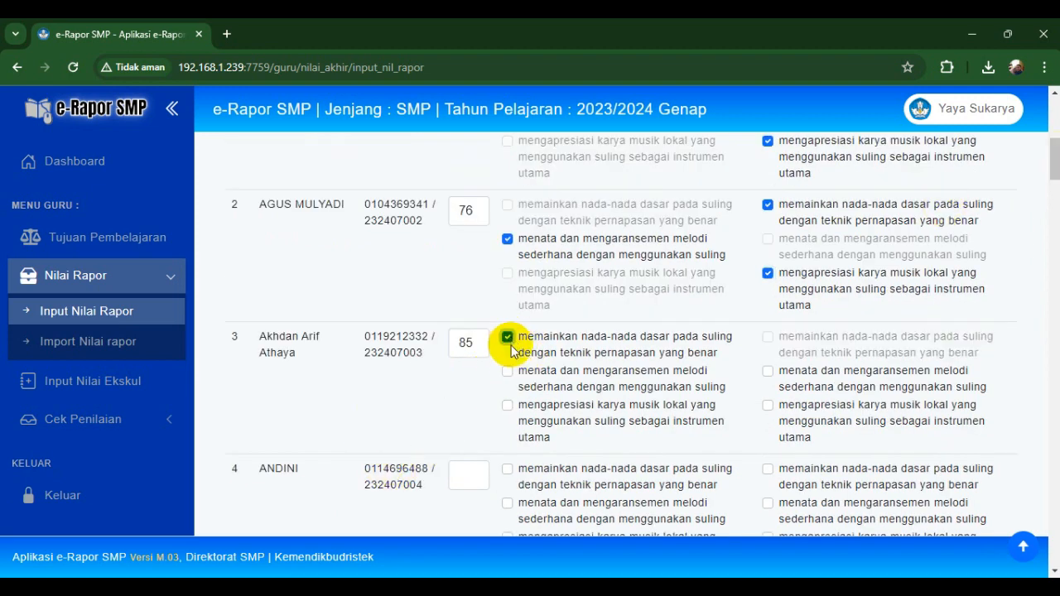
{"action": "left_click", "coordinate": [509, 373]}
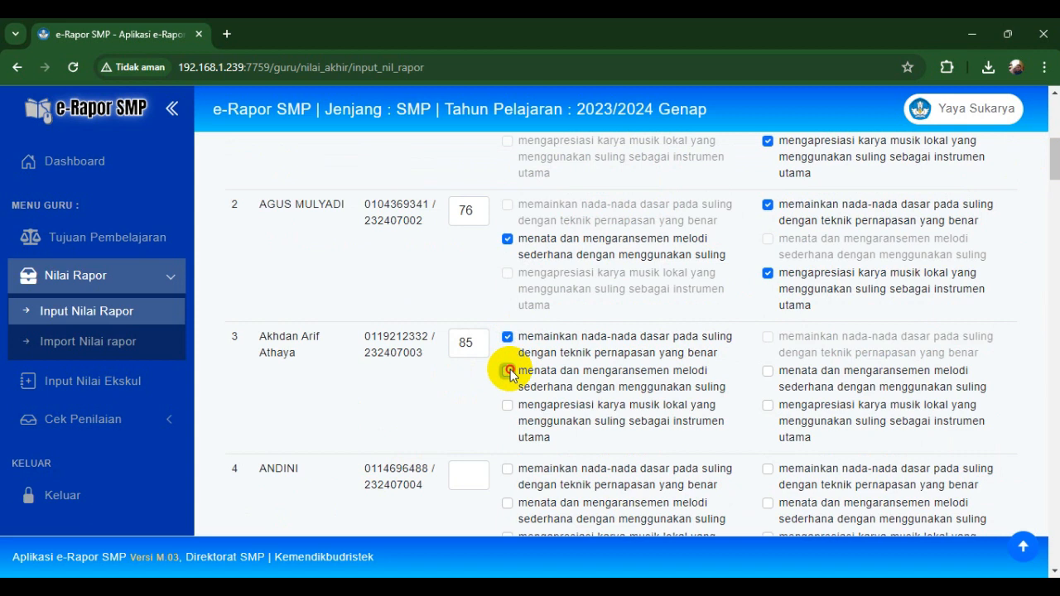
{"action": "left_click", "coordinate": [767, 406]}
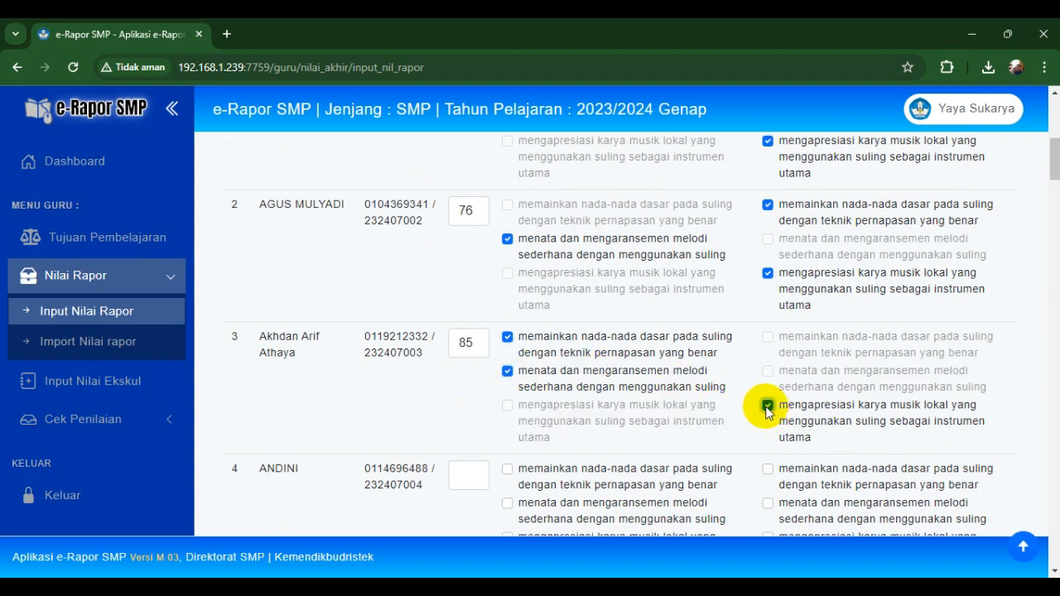
- Untick all objective marks for the third and then the second student
{"action": "left_click", "coordinate": [767, 408]}
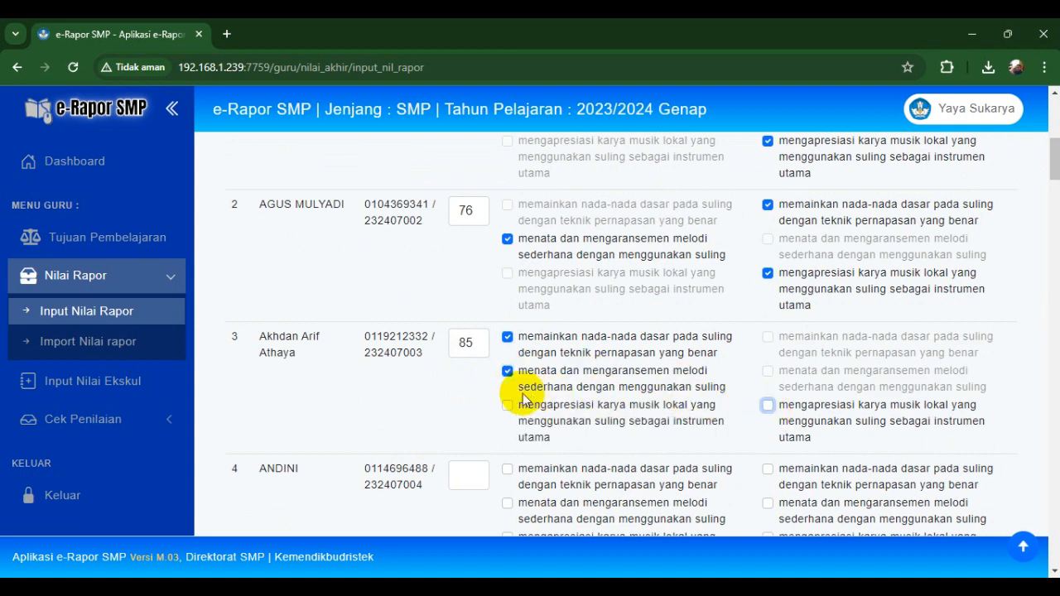
{"action": "left_click", "coordinate": [507, 371]}
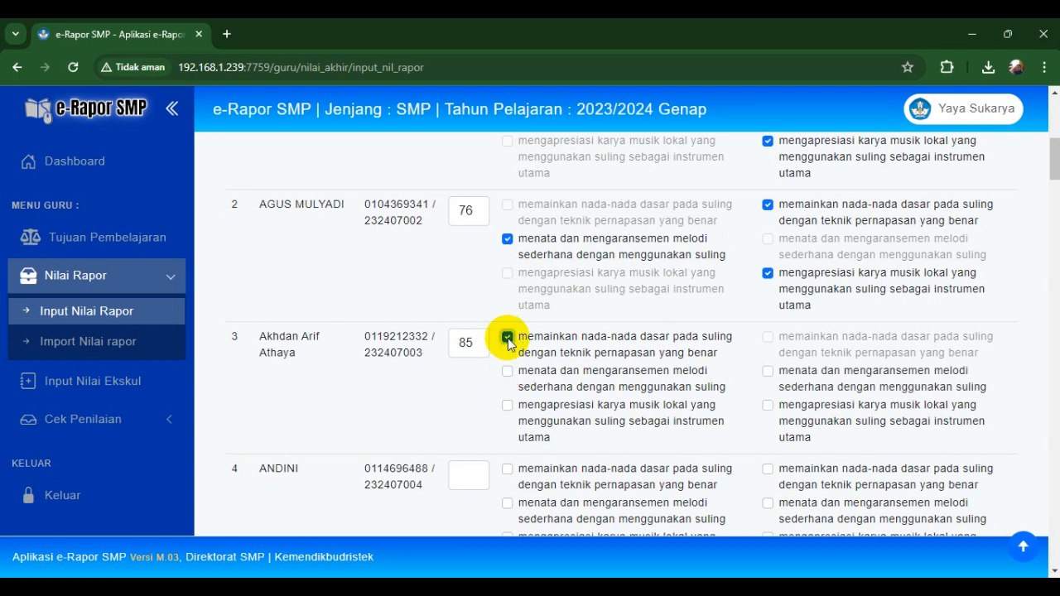
{"action": "left_click", "coordinate": [507, 342]}
{"action": "left_click", "coordinate": [507, 239]}
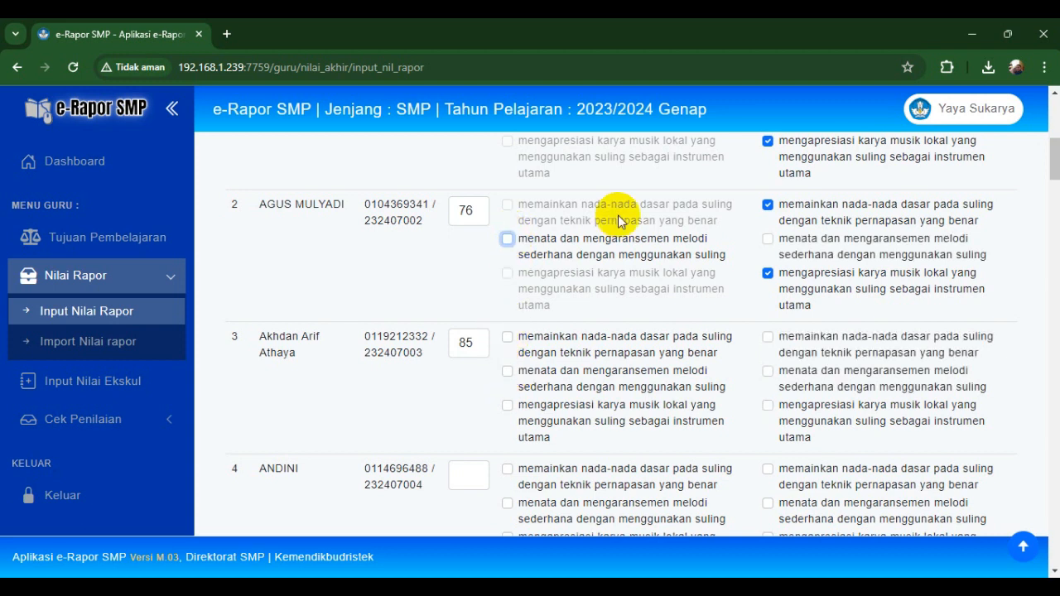
{"action": "left_click", "coordinate": [768, 205]}
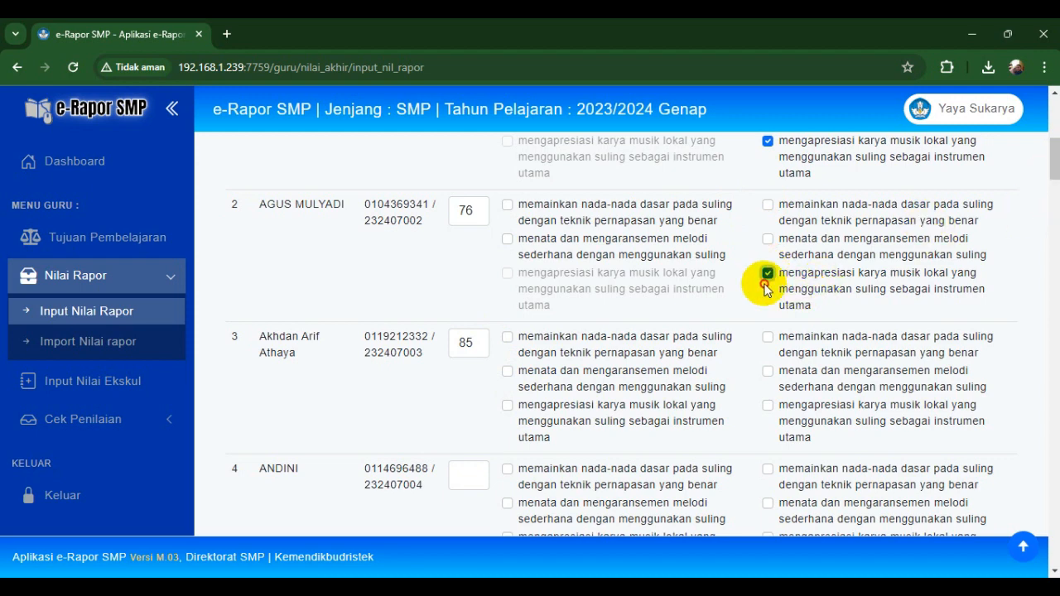
{"action": "left_click", "coordinate": [769, 273]}
{"action": "left_click_drag", "start_coordinate": [1053, 146], "coordinate": [1051, 134]}
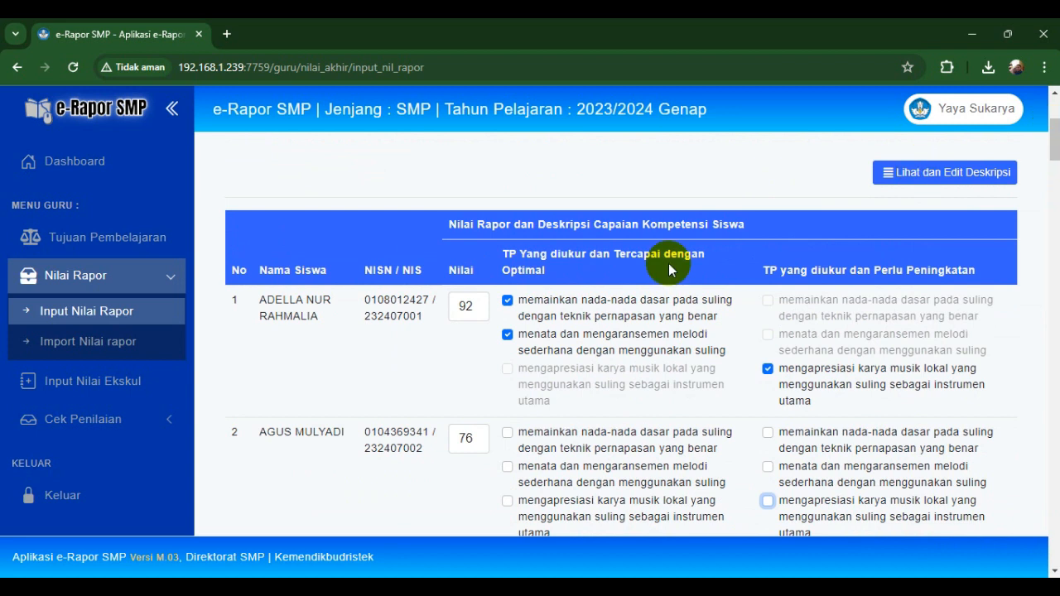
- Clear student 1's marks, then tick all three of its Tercapai objectives
{"action": "left_click", "coordinate": [507, 300]}
{"action": "left_click", "coordinate": [507, 334]}
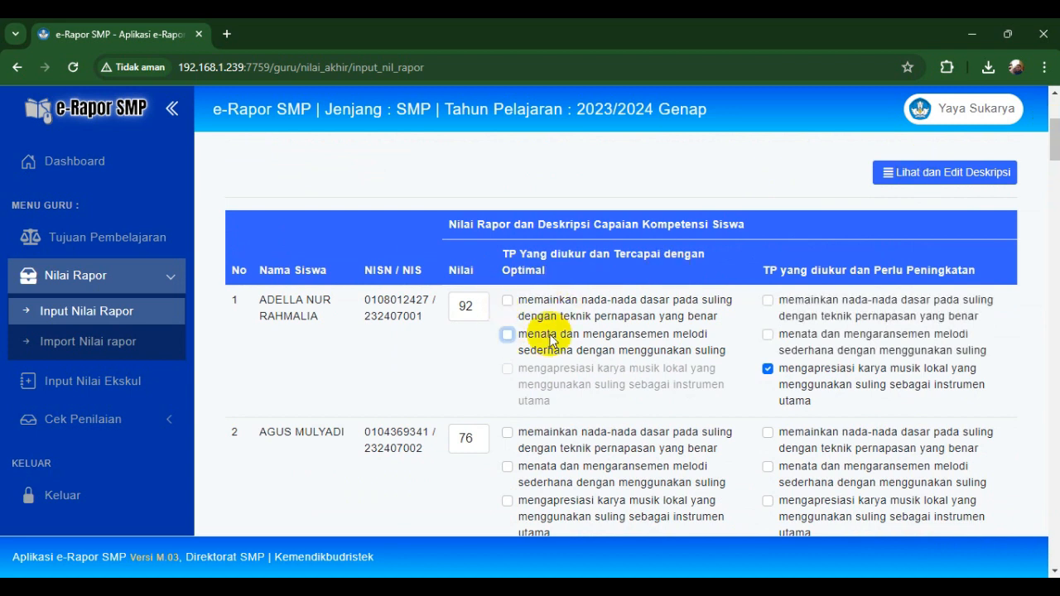
{"action": "left_click", "coordinate": [767, 369]}
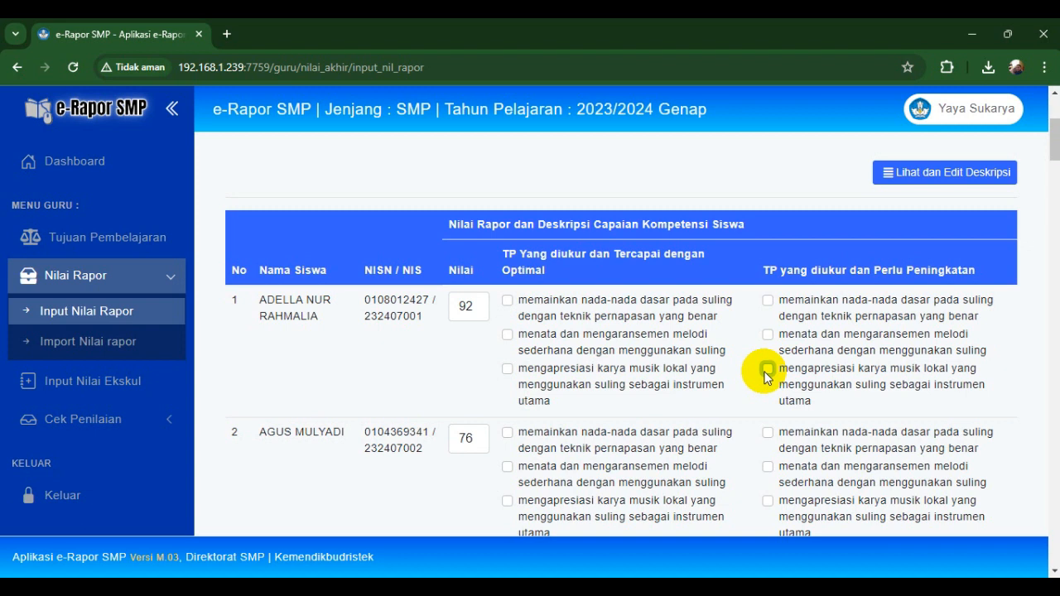
{"action": "left_click", "coordinate": [767, 370]}
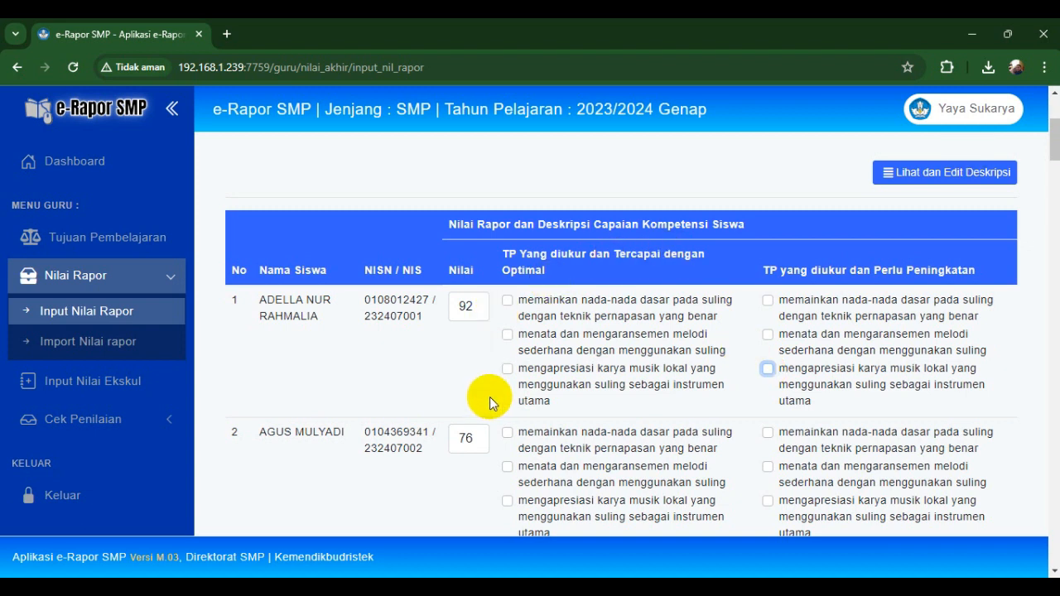
{"action": "left_click", "coordinate": [507, 303]}
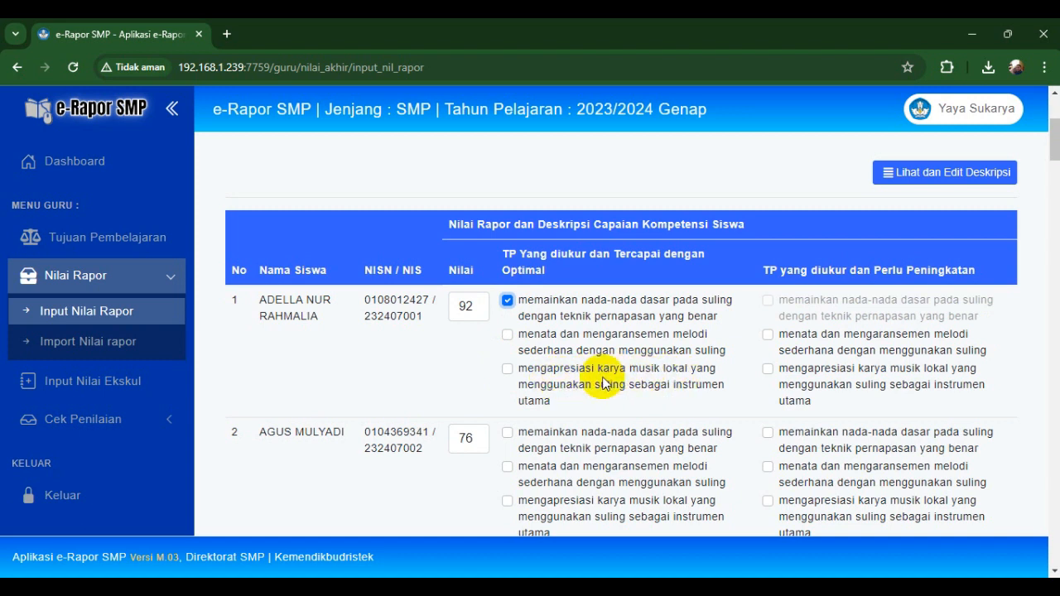
{"action": "left_click", "coordinate": [508, 368]}
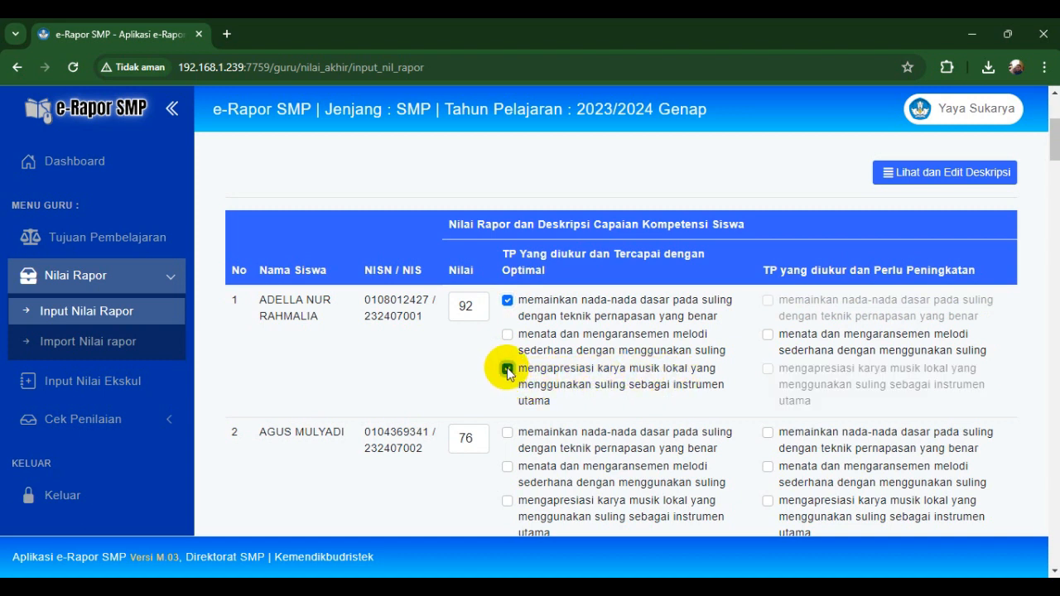
{"action": "left_click", "coordinate": [508, 335]}
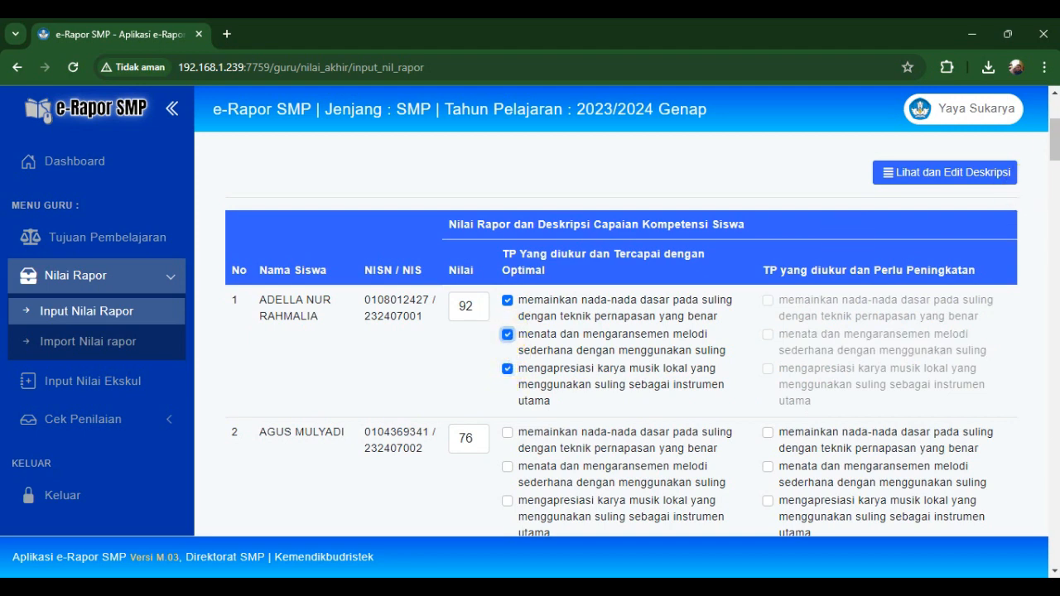
{"action": "left_click_drag", "start_coordinate": [1056, 138], "coordinate": [1058, 157]}
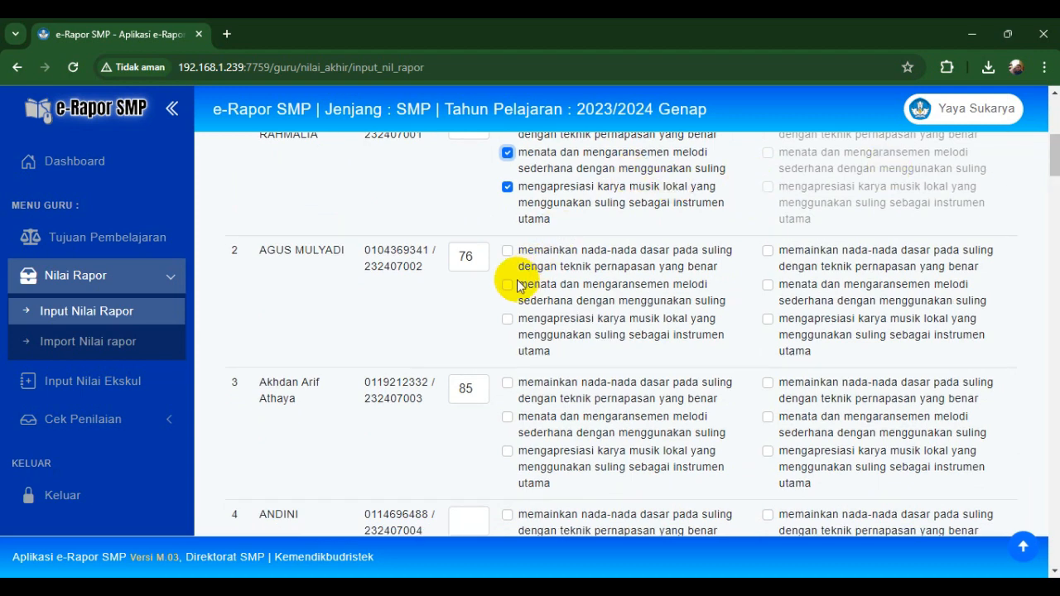
- Mark student 2 as Perlu Peningkatan on all three, student 3 achieved on two, improvement on third
{"action": "left_click", "coordinate": [768, 251]}
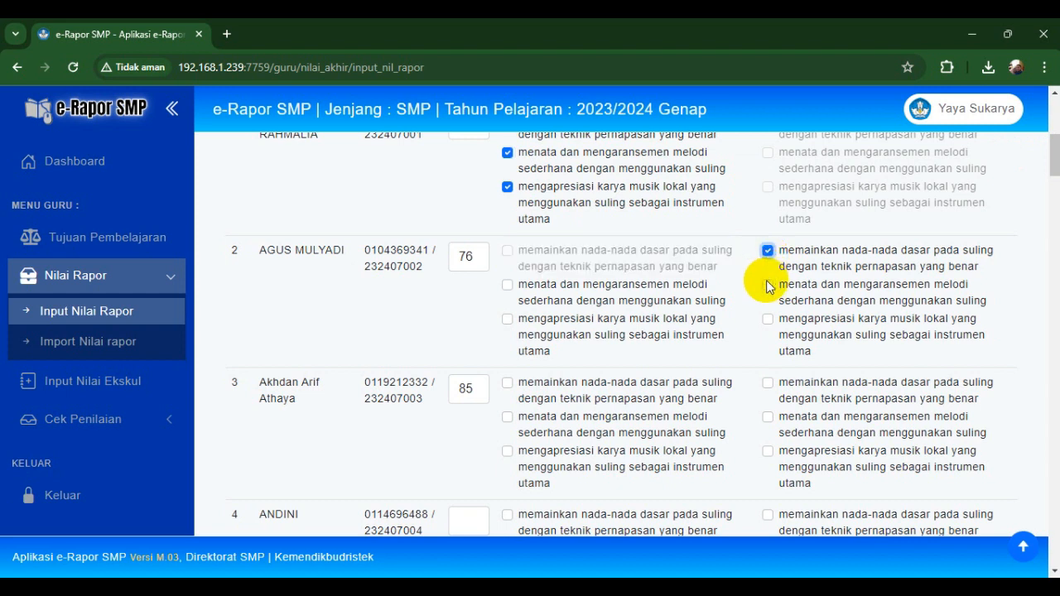
{"action": "left_click", "coordinate": [768, 285]}
{"action": "left_click", "coordinate": [768, 319]}
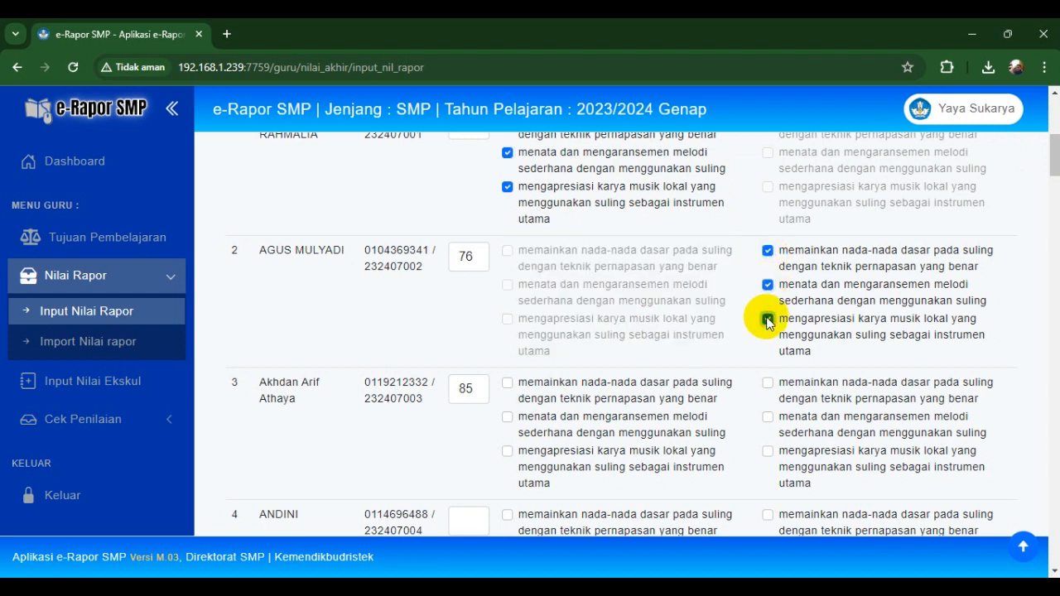
{"action": "left_click", "coordinate": [508, 384]}
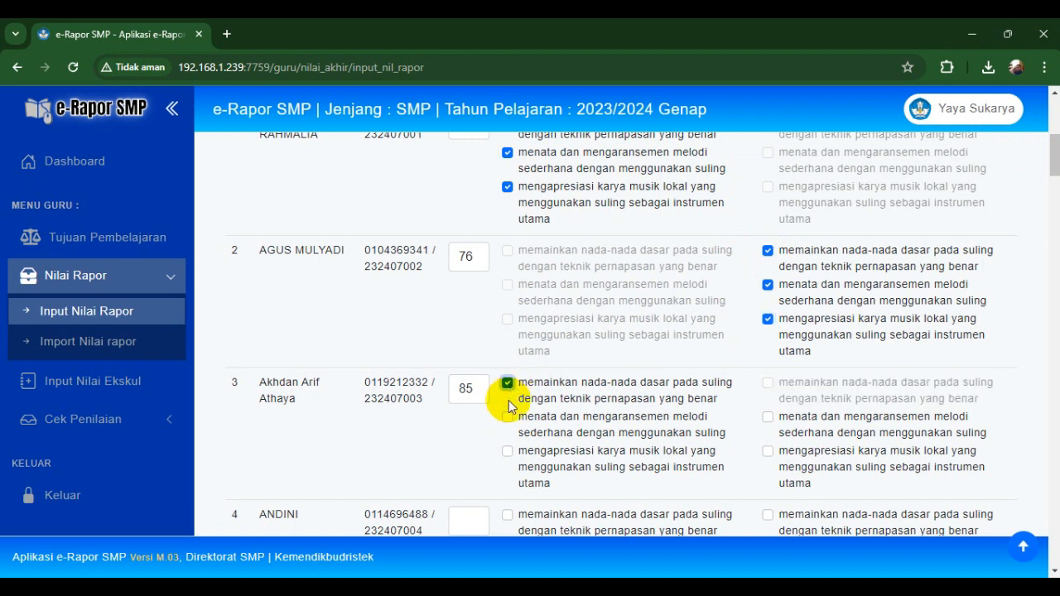
{"action": "left_click", "coordinate": [508, 419]}
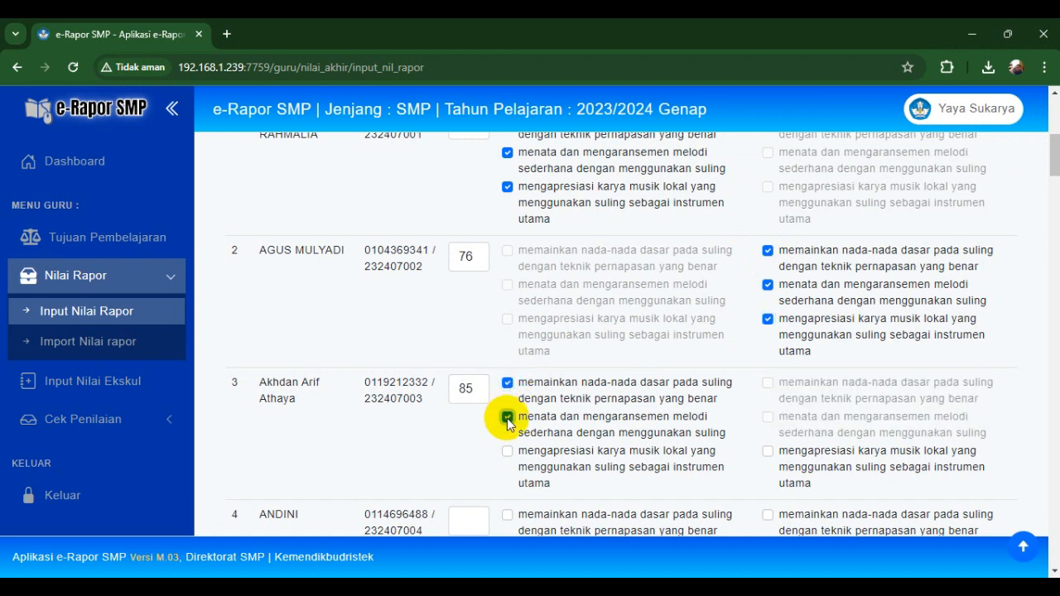
{"action": "left_click", "coordinate": [769, 454]}
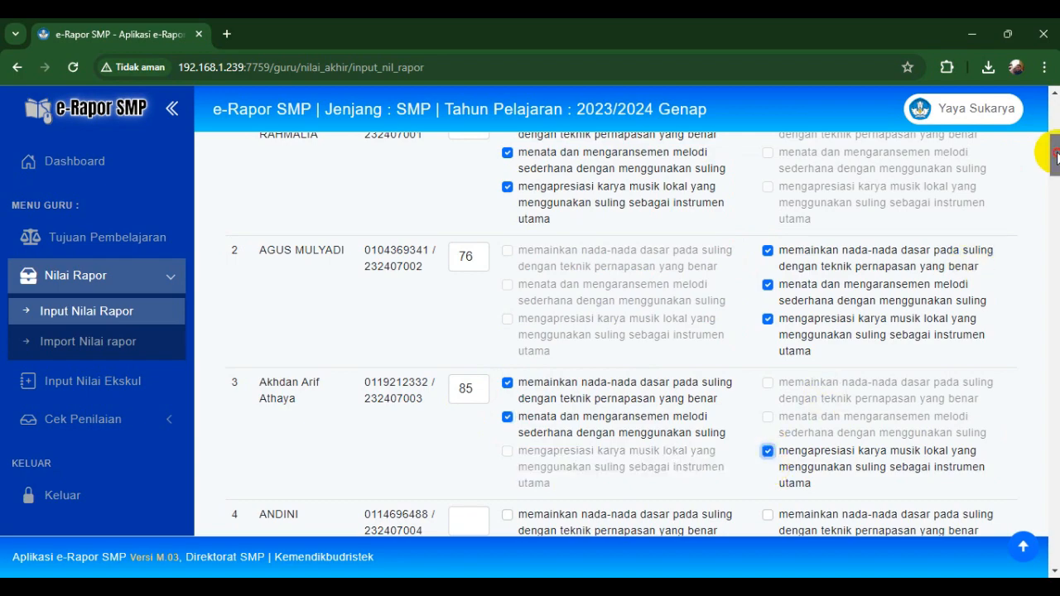
{"action": "left_click_drag", "start_coordinate": [1055, 154], "coordinate": [1052, 550]}
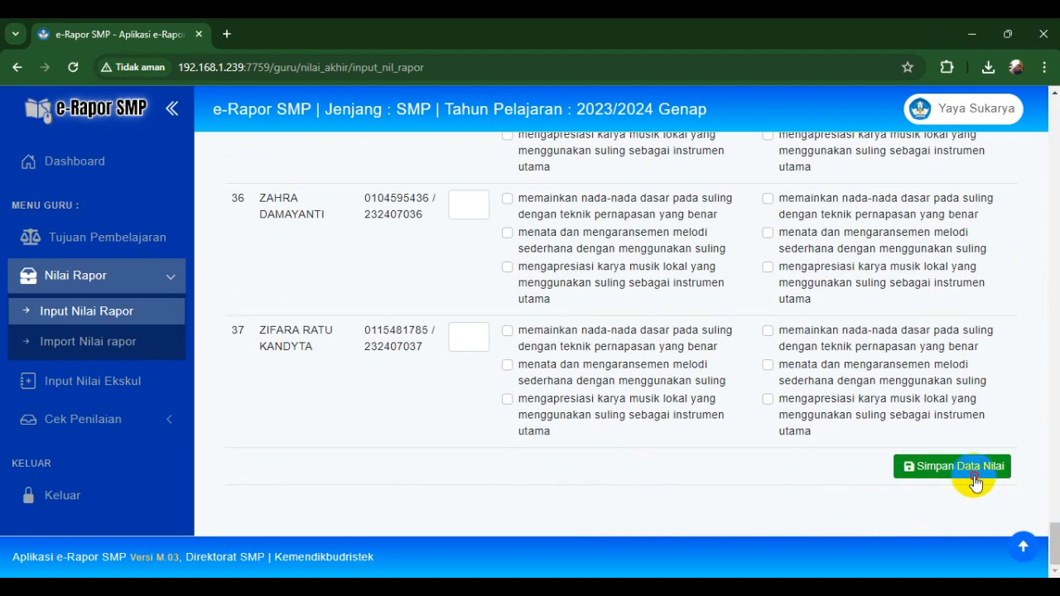
- Save via Simpan Data Nilai, then open Lihat dan Edit Deskripsi to show the descriptions
{"action": "left_click", "coordinate": [972, 484]}
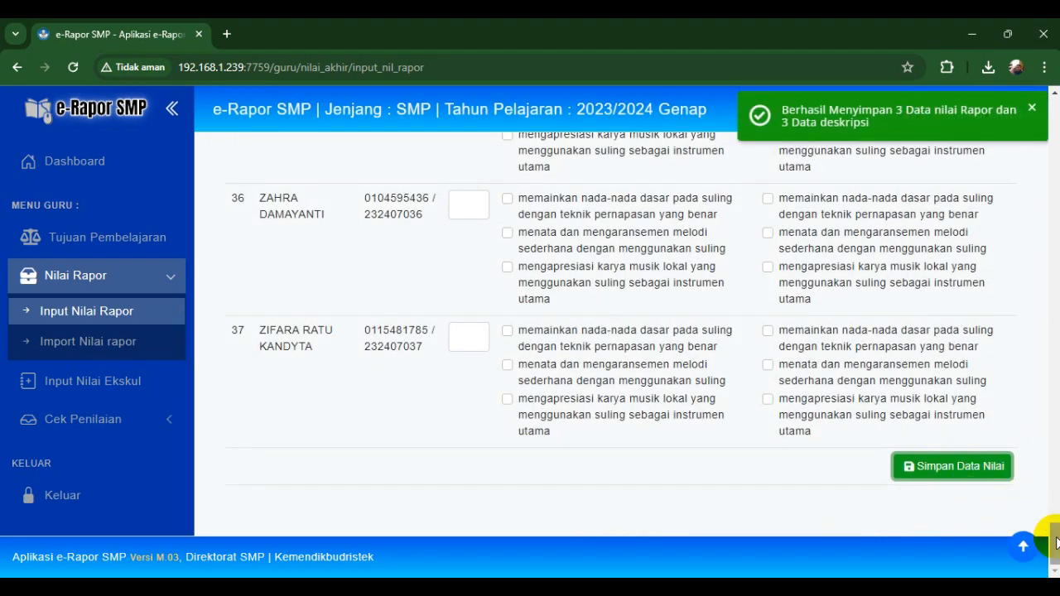
{"action": "left_click_drag", "start_coordinate": [1055, 540], "coordinate": [1054, 139]}
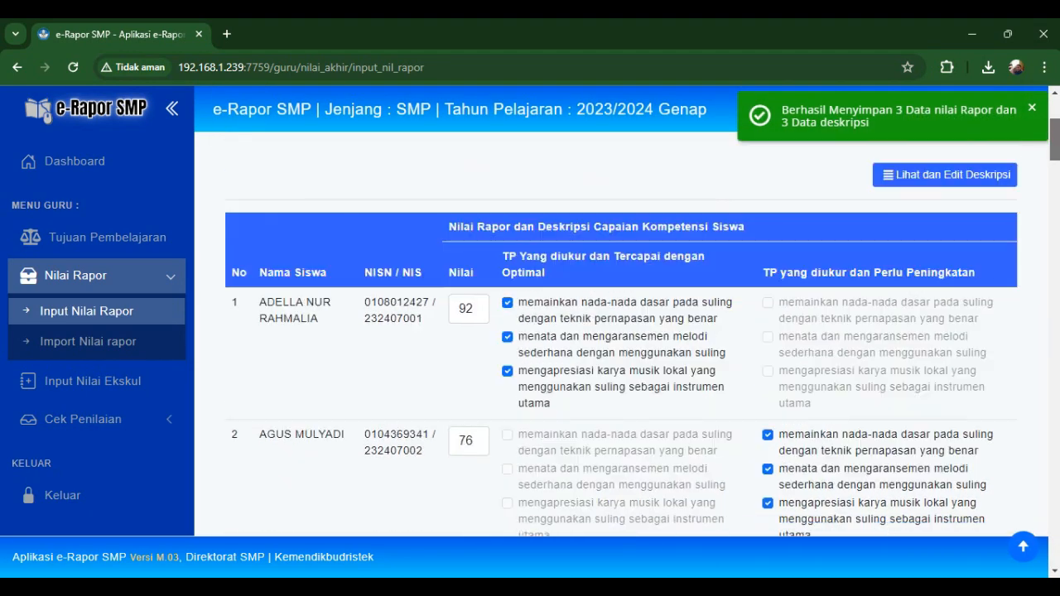
{"action": "left_click", "coordinate": [944, 176]}
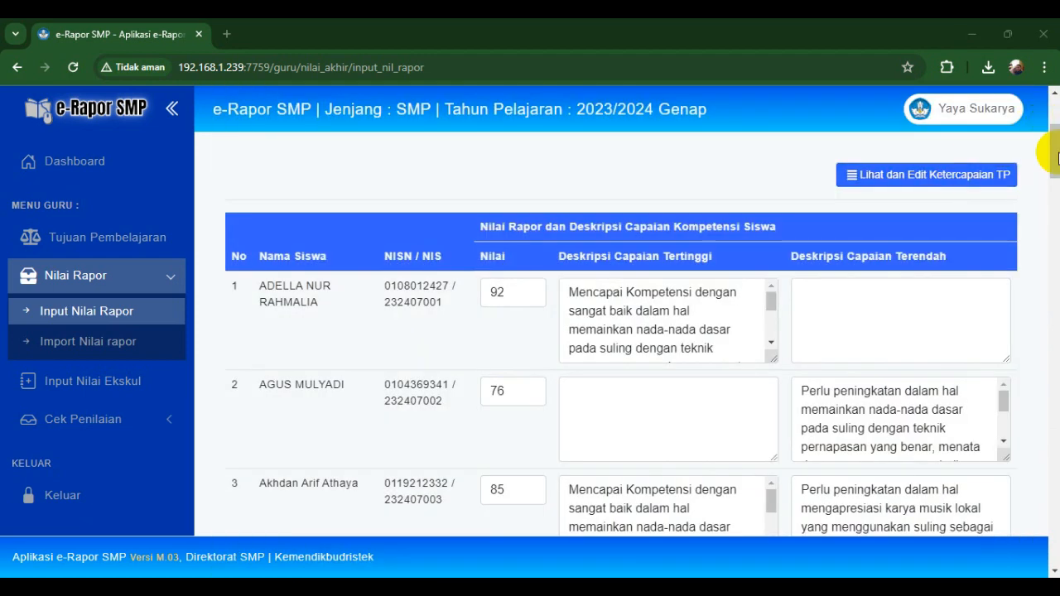
{"action": "left_click_drag", "start_coordinate": [1055, 157], "coordinate": [1057, 170]}
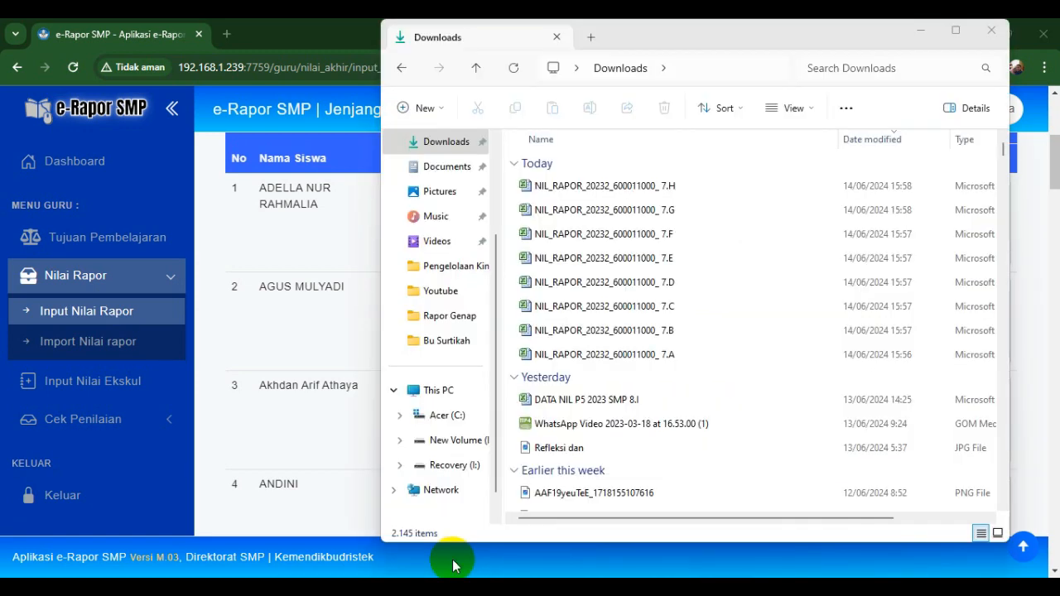
- Select the NIL_RAPOR 7.A import file in the Downloads folder
{"action": "left_click", "coordinate": [652, 354]}
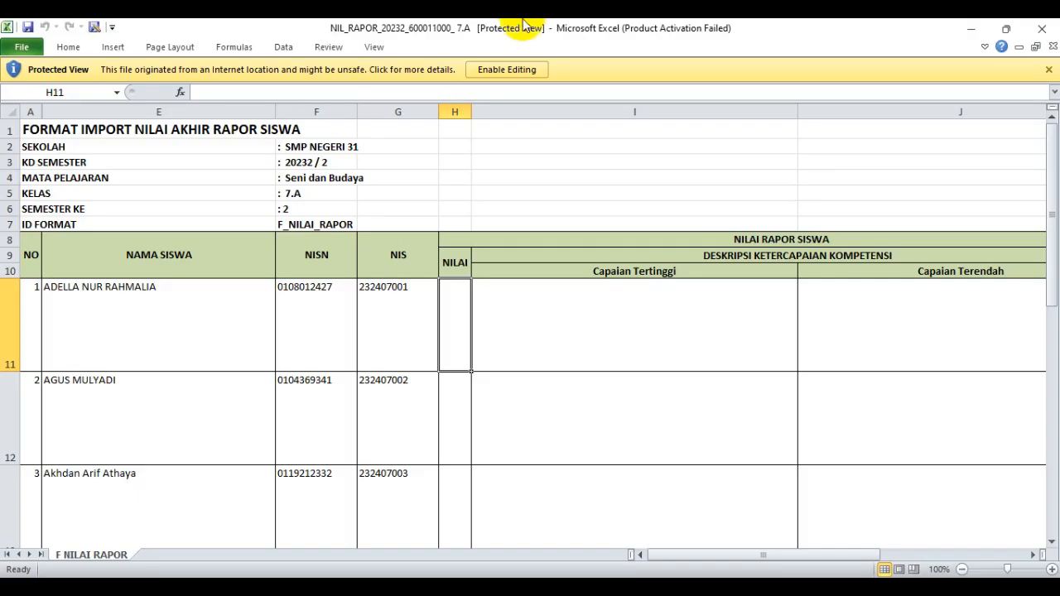
- Enable editing and enter grades 92, 76, 85, 78, 85, 92, 83, 78, 86, 87, 87, 90, 78 from H11 down
{"action": "left_click", "coordinate": [489, 71]}
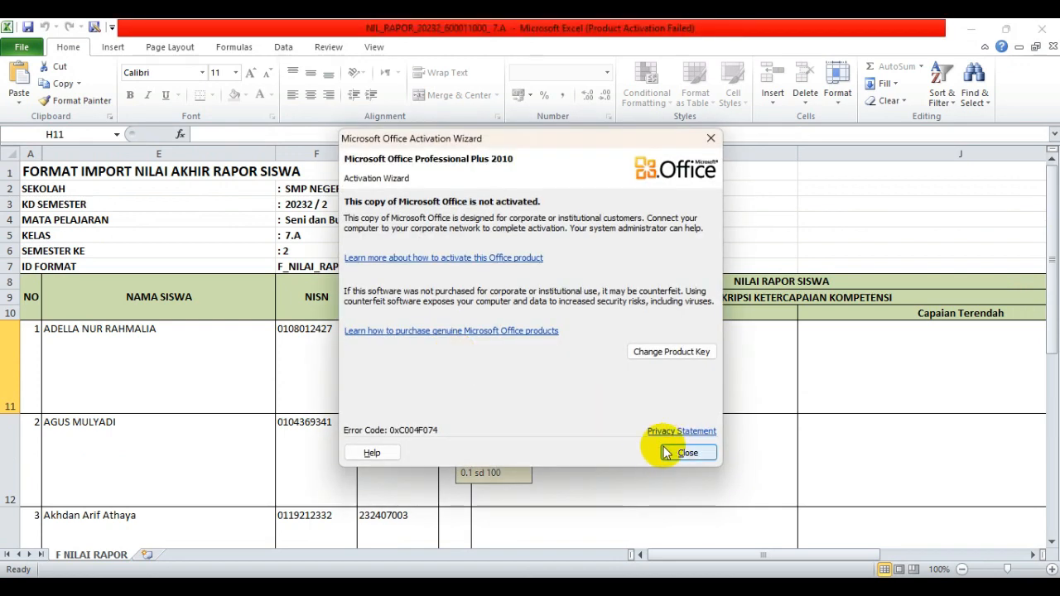
{"action": "left_click", "coordinate": [684, 453]}
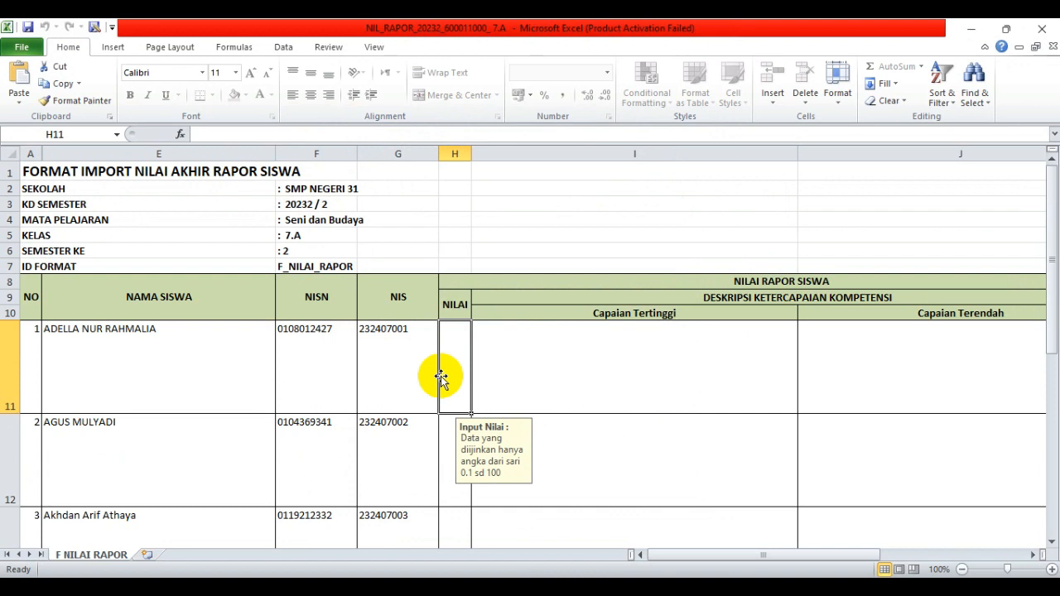
{"action": "type", "text": "92"}
{"action": "key", "text": "Return"}
{"action": "type", "text": "76"}
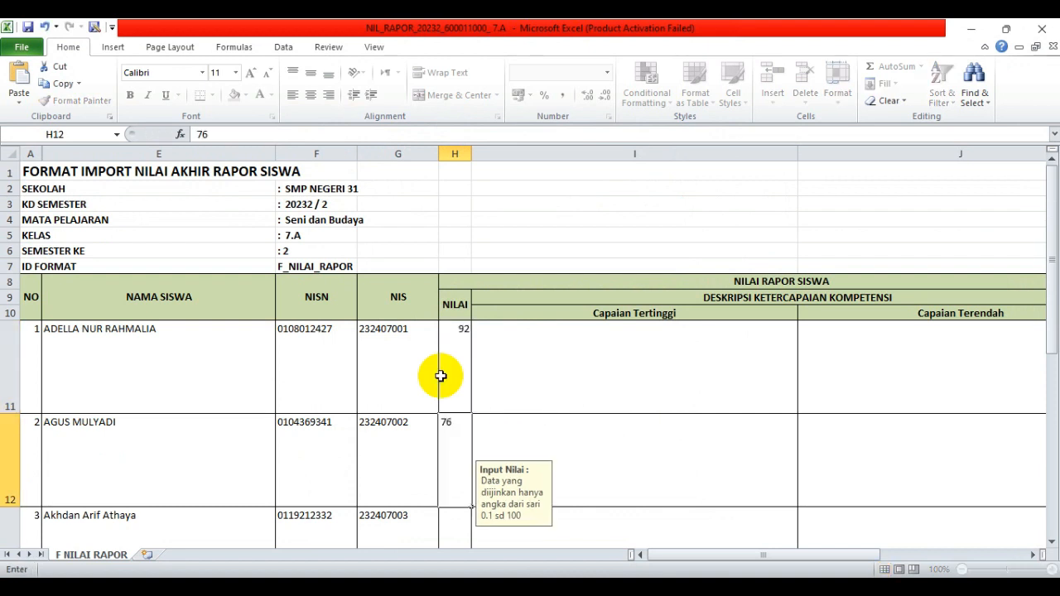
{"action": "key", "text": "Return"}
{"action": "type", "text": "85"}
{"action": "key", "text": "Return"}
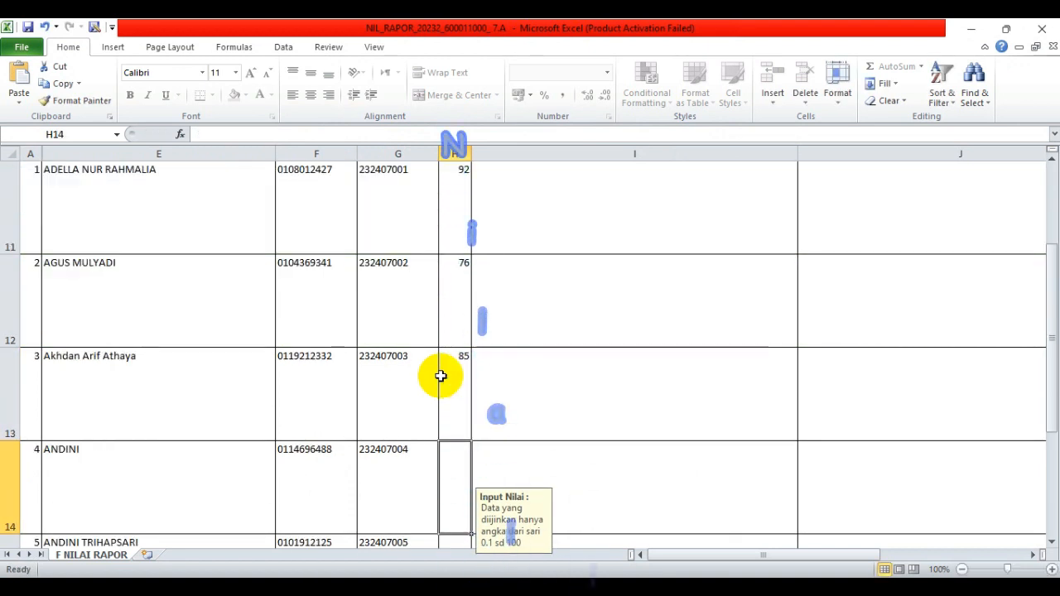
{"action": "type", "text": "78"}
{"action": "key", "text": "Return"}
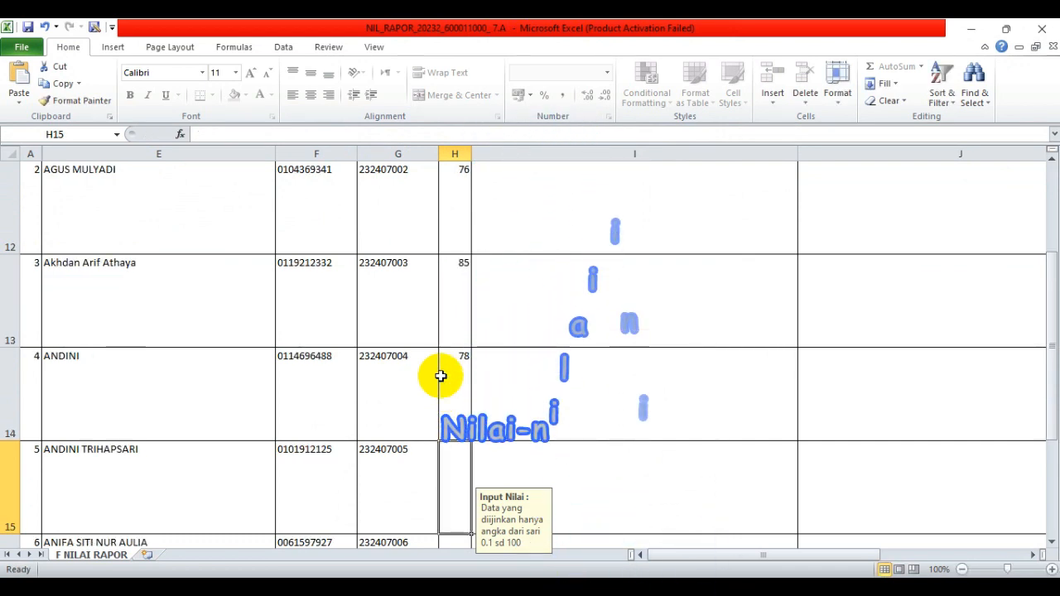
{"action": "type", "text": "85"}
{"action": "key", "text": "Return"}
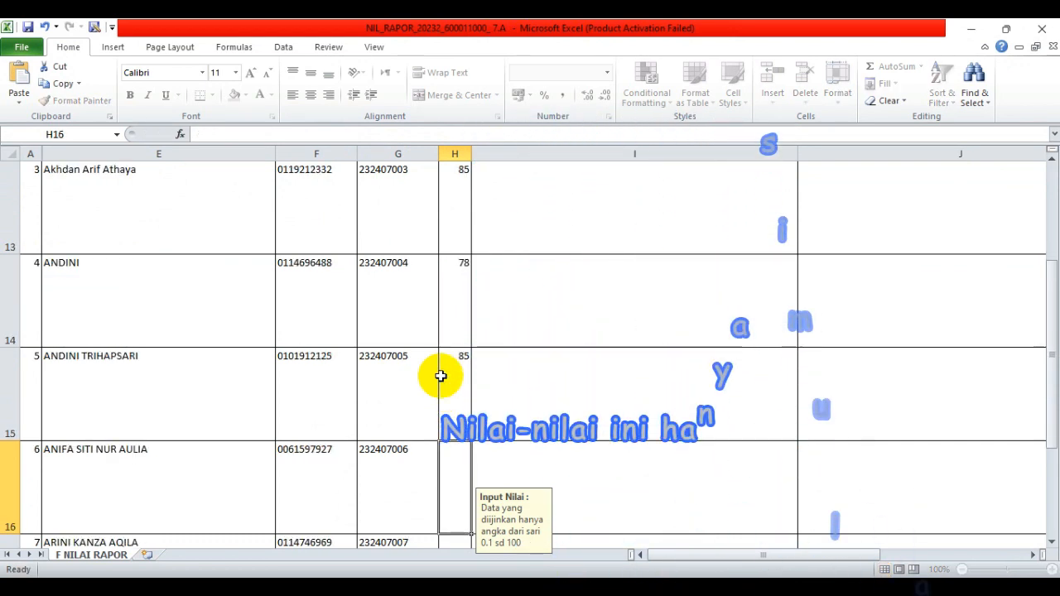
{"action": "type", "text": "78"}
{"action": "key", "text": "Return"}
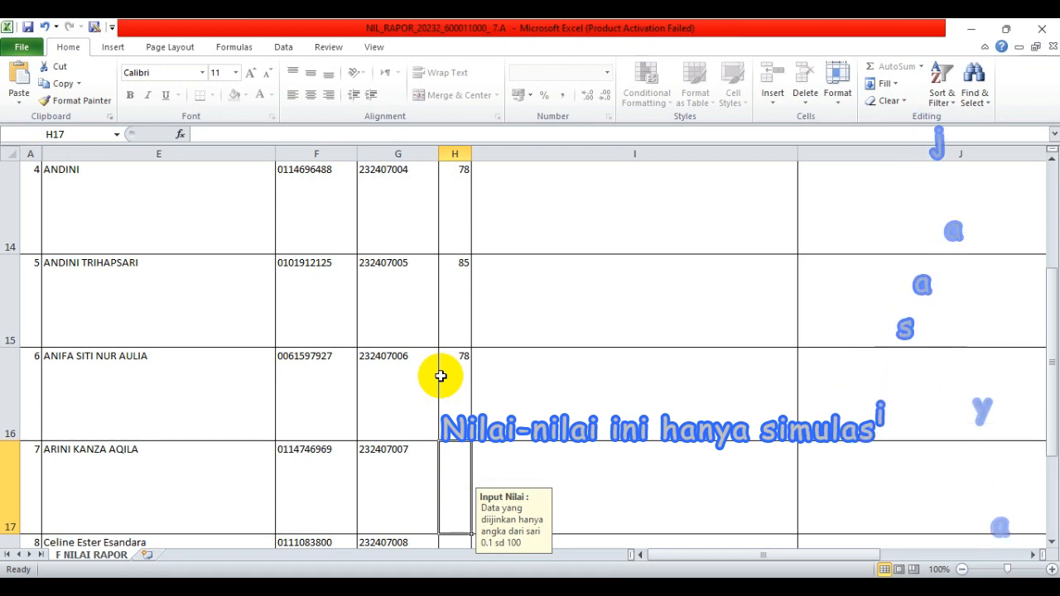
{"action": "left_click", "coordinate": [439, 374]}
{"action": "type", "text": "92"}
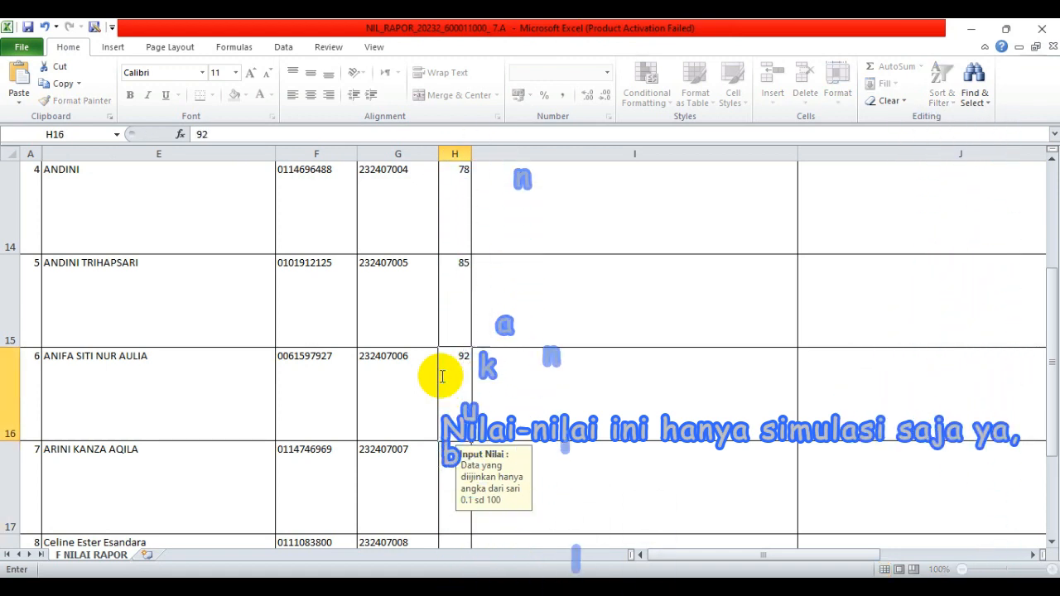
{"action": "key", "text": "Return"}
{"action": "type", "text": "83"}
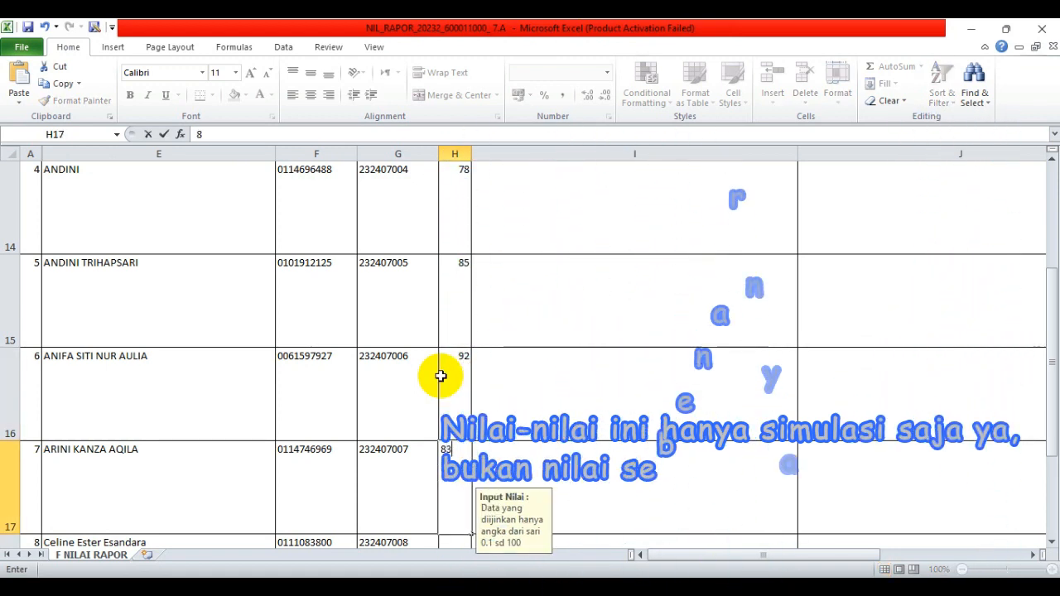
{"action": "key", "text": "Return"}
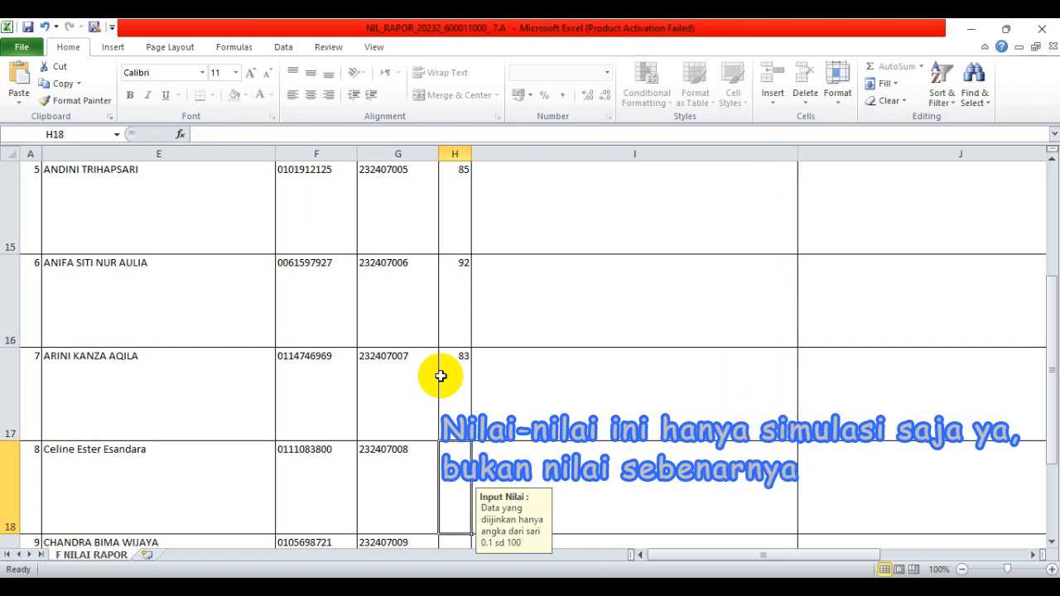
{"action": "type", "text": "78"}
{"action": "key", "text": "Return"}
{"action": "type", "text": "86"}
{"action": "key", "text": "Return"}
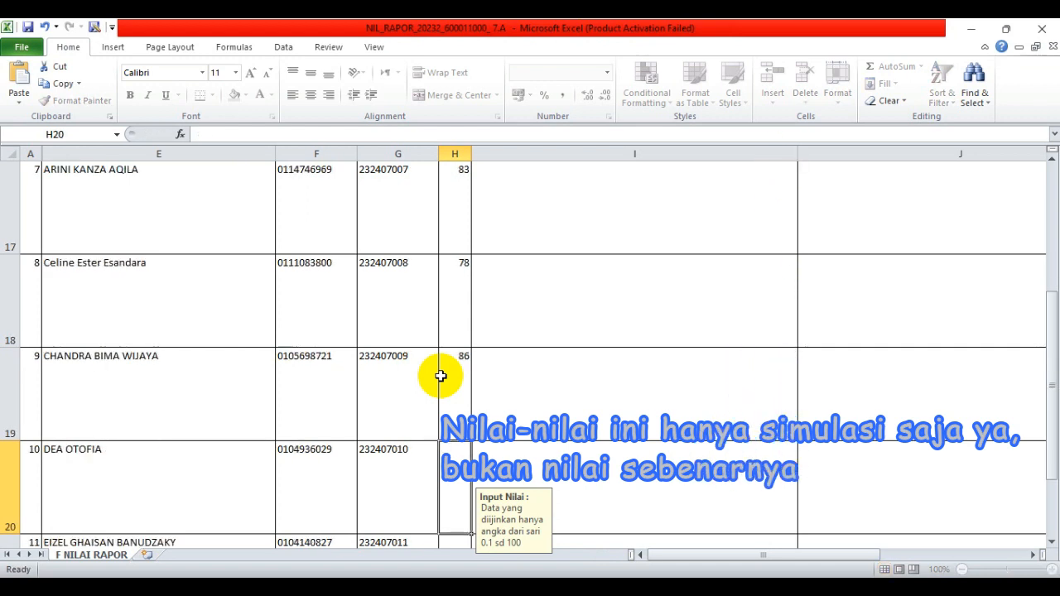
{"action": "type", "text": "87"}
{"action": "key", "text": "Return"}
{"action": "type", "text": "87"}
{"action": "key", "text": "Return"}
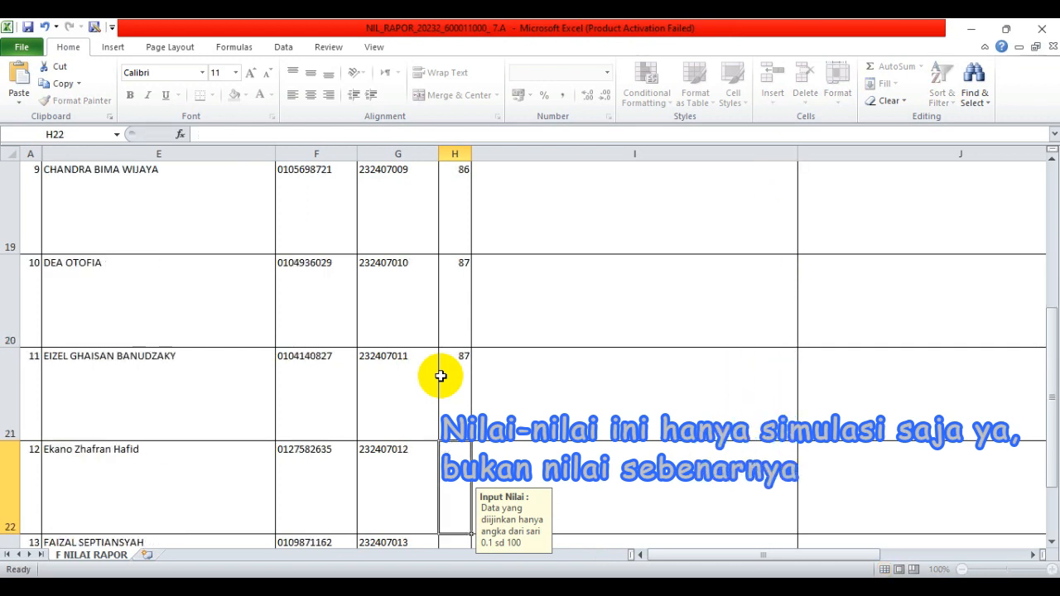
{"action": "type", "text": "90"}
{"action": "key", "text": "Return"}
{"action": "type", "text": "78"}
{"action": "key", "text": "Return"}
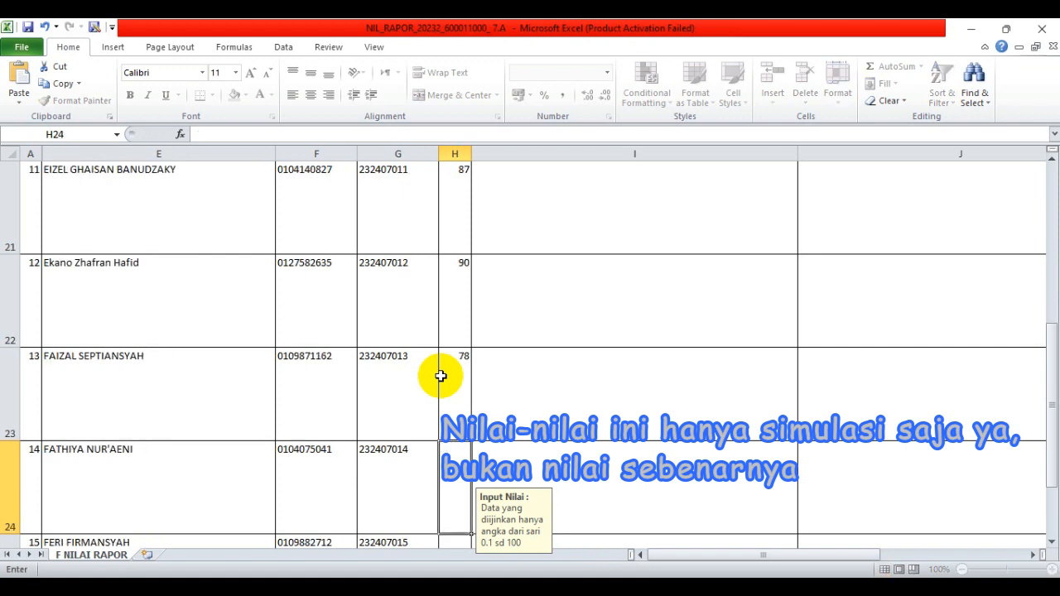
{"action": "type", "text": "75"}
{"action": "key", "text": "Return"}
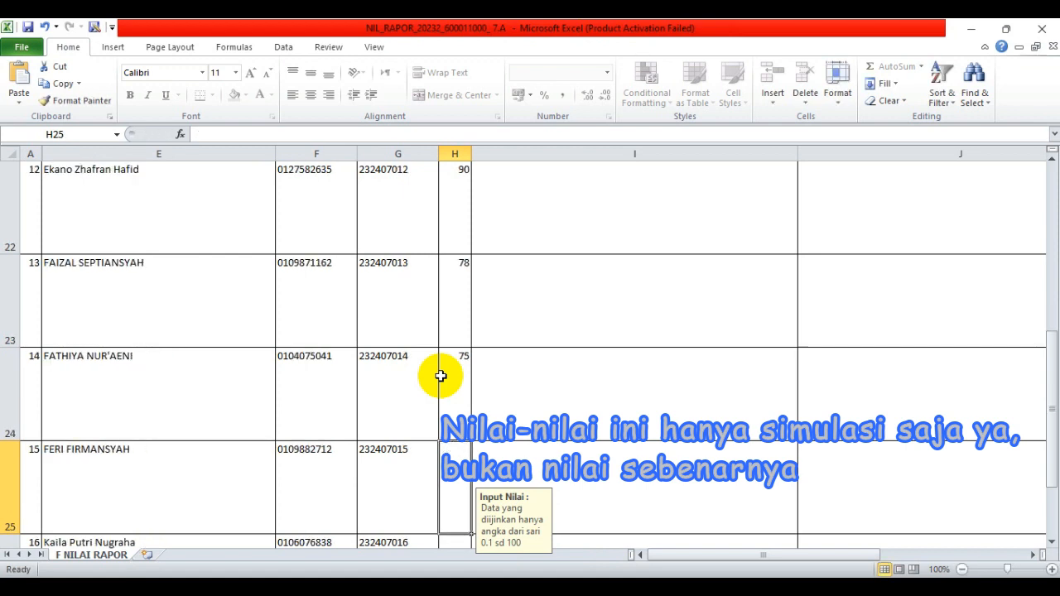
- Set H24 to 86 and enter the remaining grades through the last student's 87
{"action": "left_click", "coordinate": [441, 377]}
{"action": "type", "text": "86"}
{"action": "key", "text": "Return"}
{"action": "type", "text": "89"}
{"action": "key", "text": "Return"}
{"action": "type", "text": "90"}
{"action": "key", "text": "Return"}
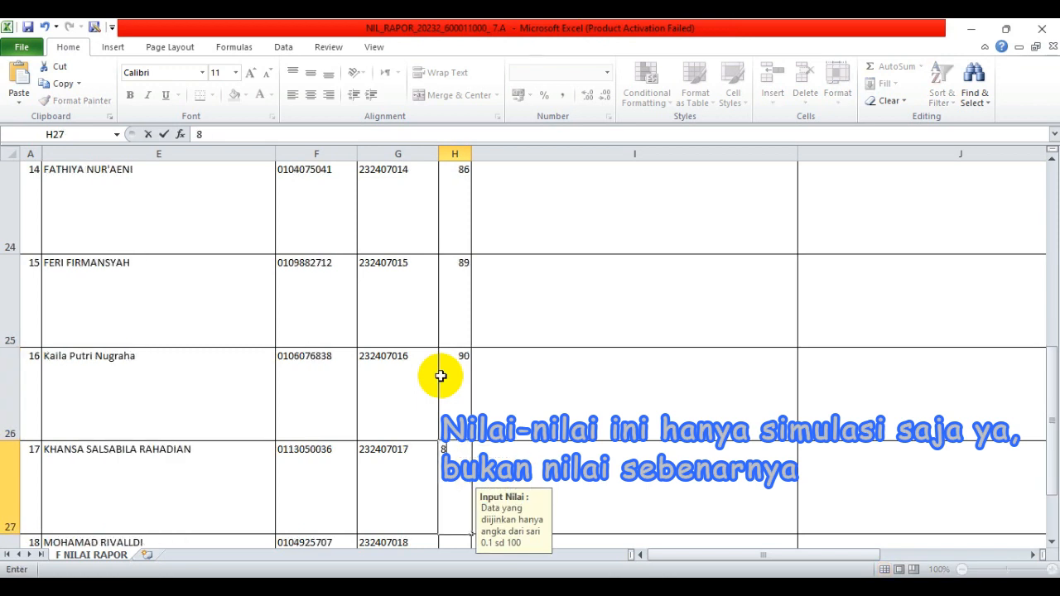
{"action": "type", "text": "87"}
{"action": "key", "text": "Return"}
{"action": "type", "text": "78"}
{"action": "key", "text": "Return"}
{"action": "type", "text": "9"}
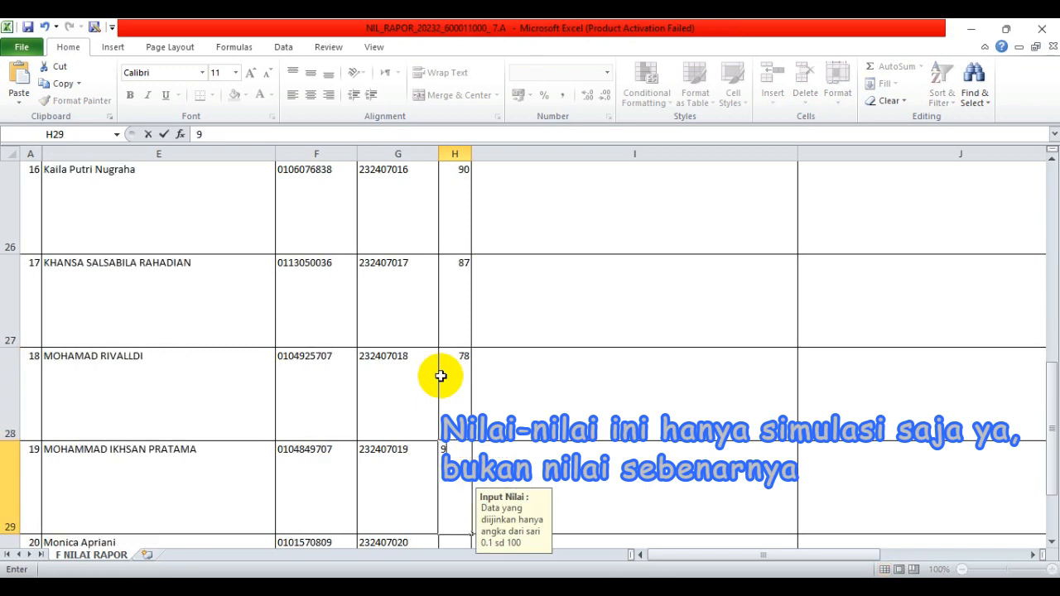
{"action": "type", "text": "0"}
{"action": "key", "text": "Return"}
{"action": "type", "text": "89"}
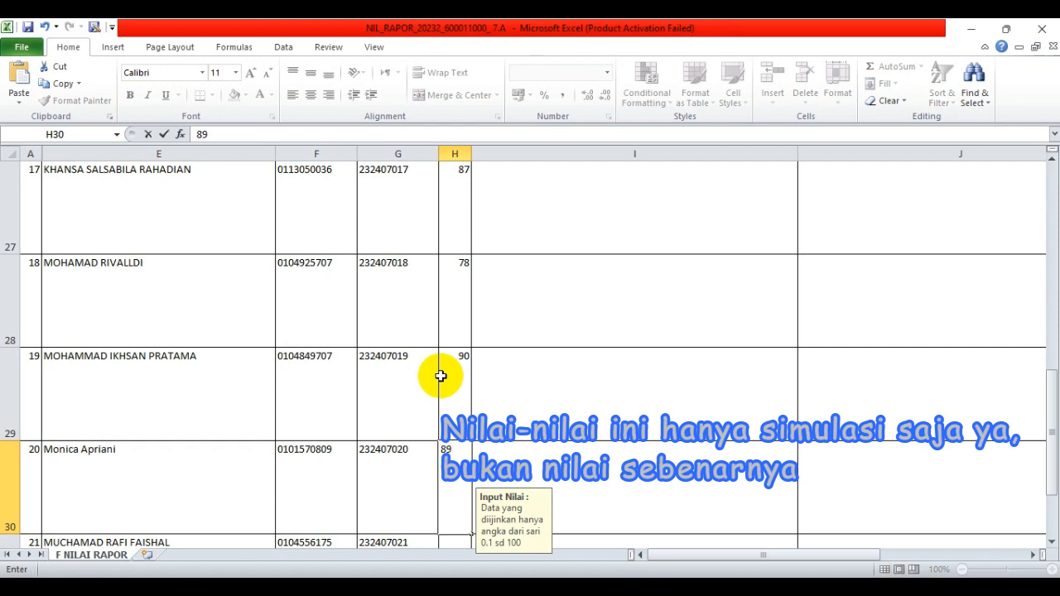
{"action": "key", "text": "Return"}
{"action": "type", "text": "87"}
{"action": "key", "text": "Return"}
{"action": "key", "text": "Return"}
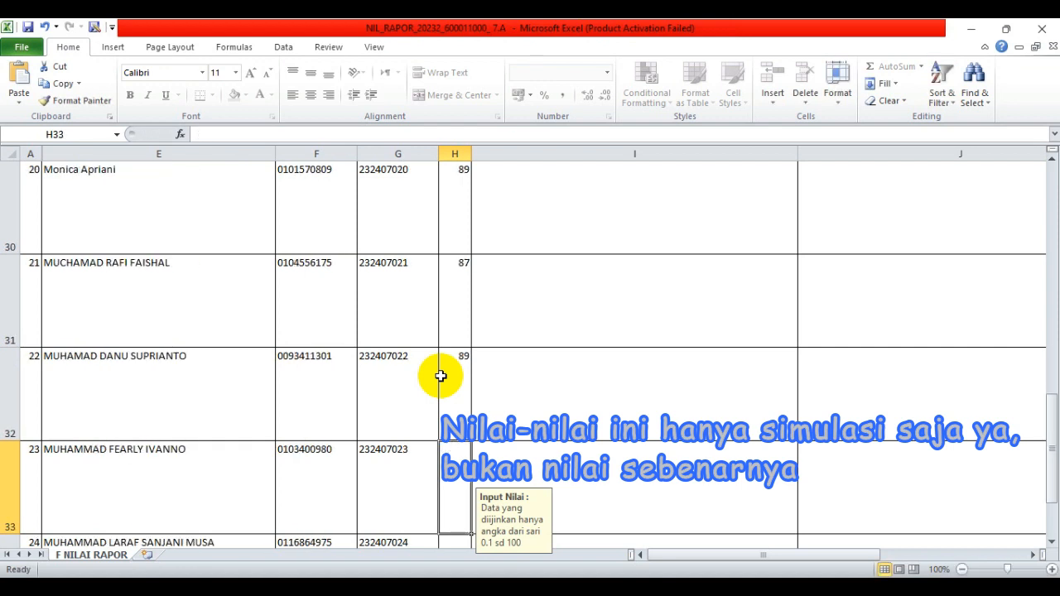
{"action": "type", "text": "89"}
{"action": "key", "text": "Return"}
{"action": "type", "text": "90"}
{"action": "key", "text": "Return"}
{"action": "type", "text": "987"}
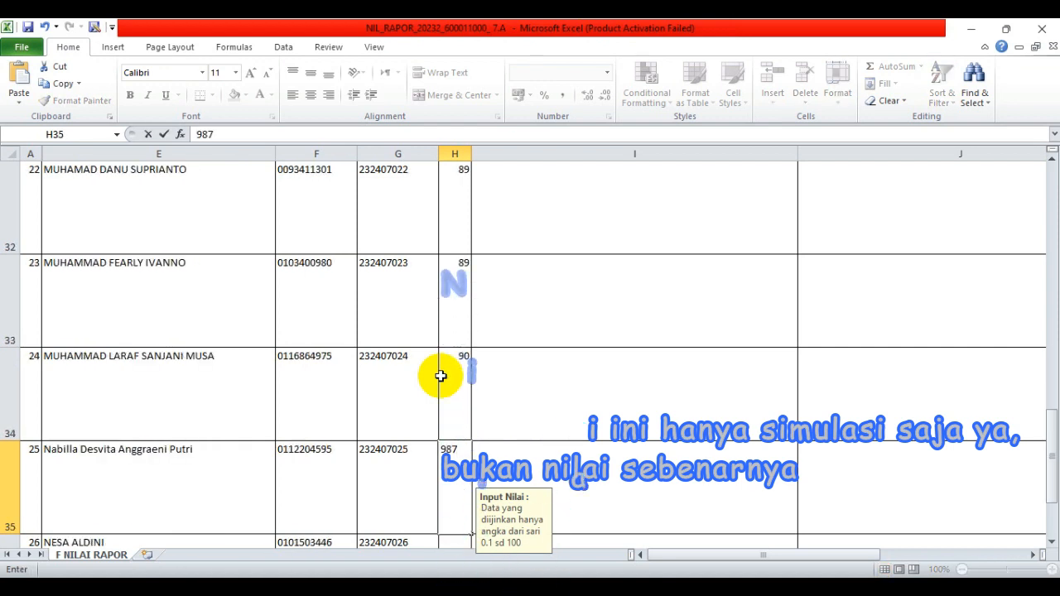
{"action": "key", "text": "BackSpace"}
{"action": "key", "text": "BackSpace"}
{"action": "type", "text": "1"}
{"action": "key", "text": "Return"}
{"action": "type", "text": "75"}
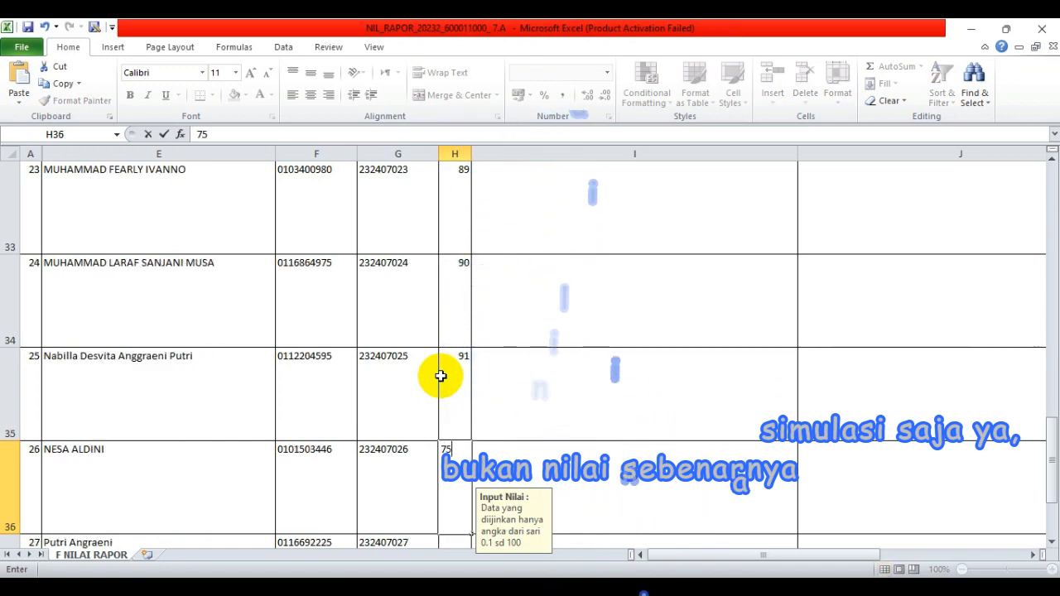
{"action": "key", "text": "Return"}
{"action": "type", "text": "75"}
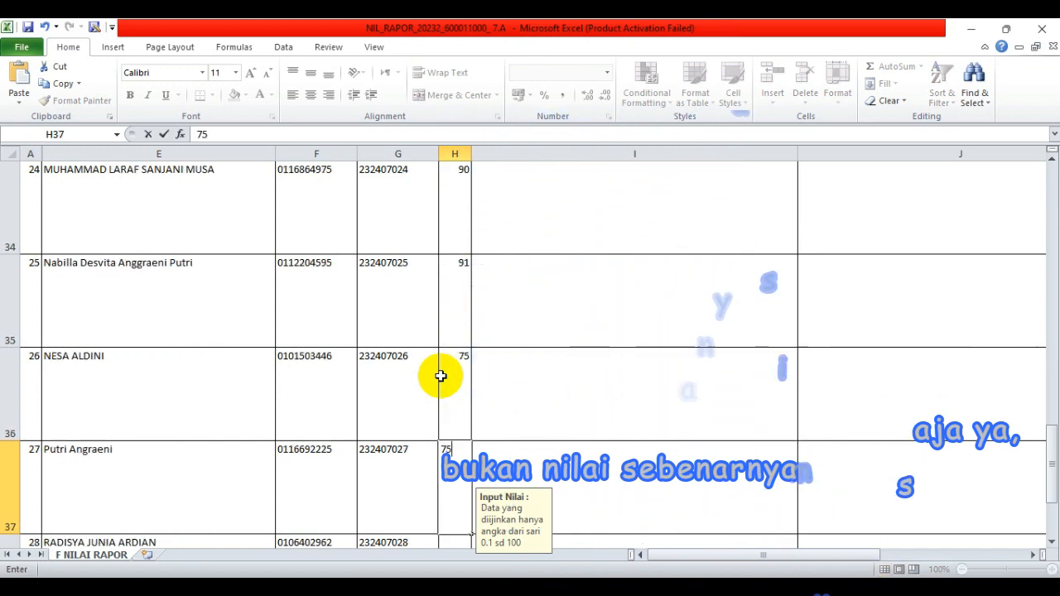
{"action": "key", "text": "Return"}
{"action": "type", "text": "78"}
{"action": "key", "text": "Return"}
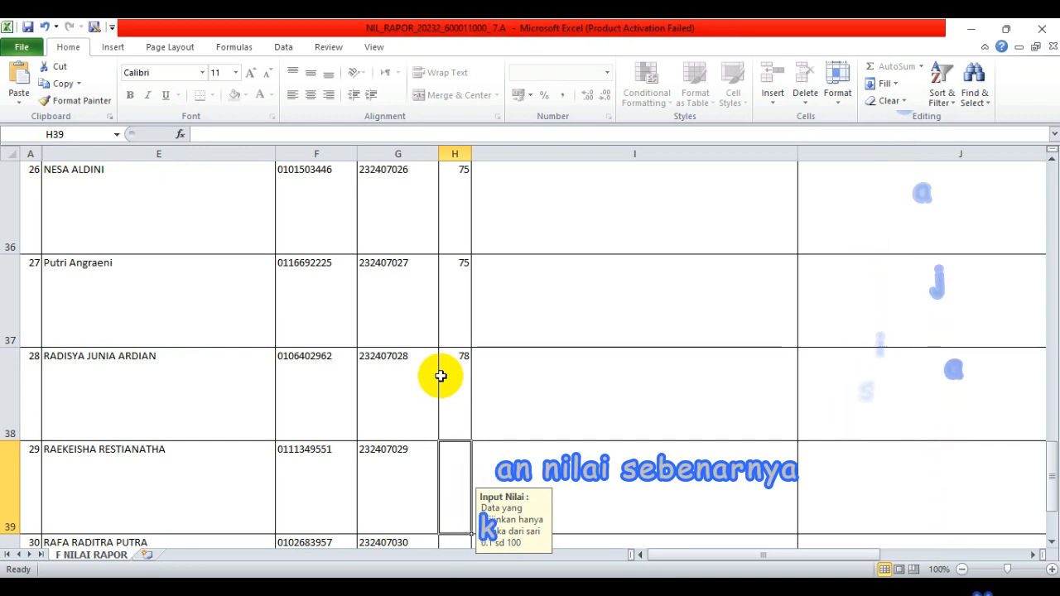
{"action": "type", "text": "87"}
{"action": "key", "text": "Return"}
{"action": "type", "text": "90"}
{"action": "key", "text": "Return"}
{"action": "type", "text": "92"}
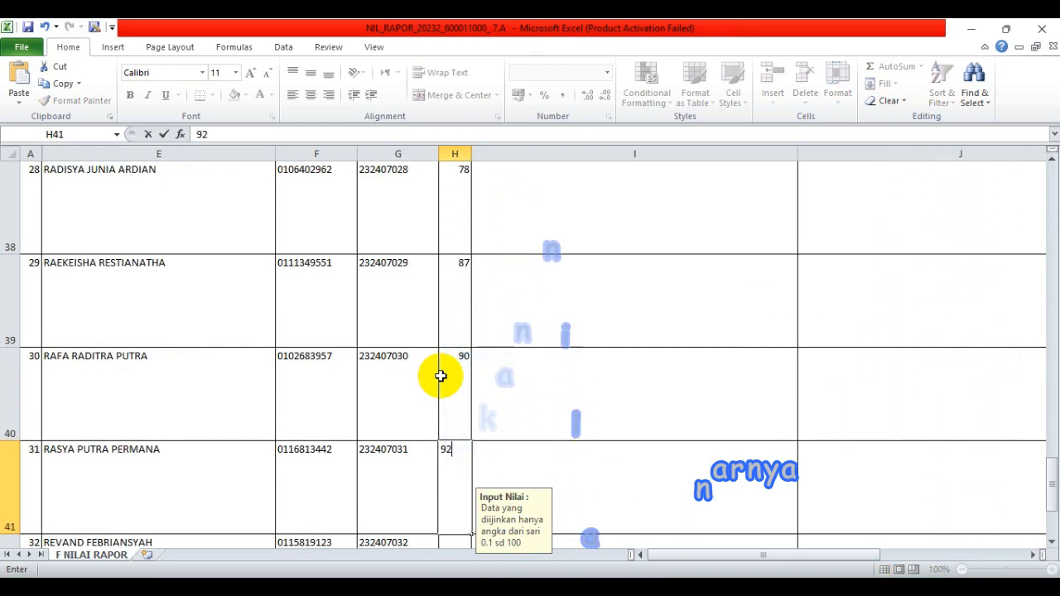
{"action": "key", "text": "Return"}
{"action": "type", "text": "84"}
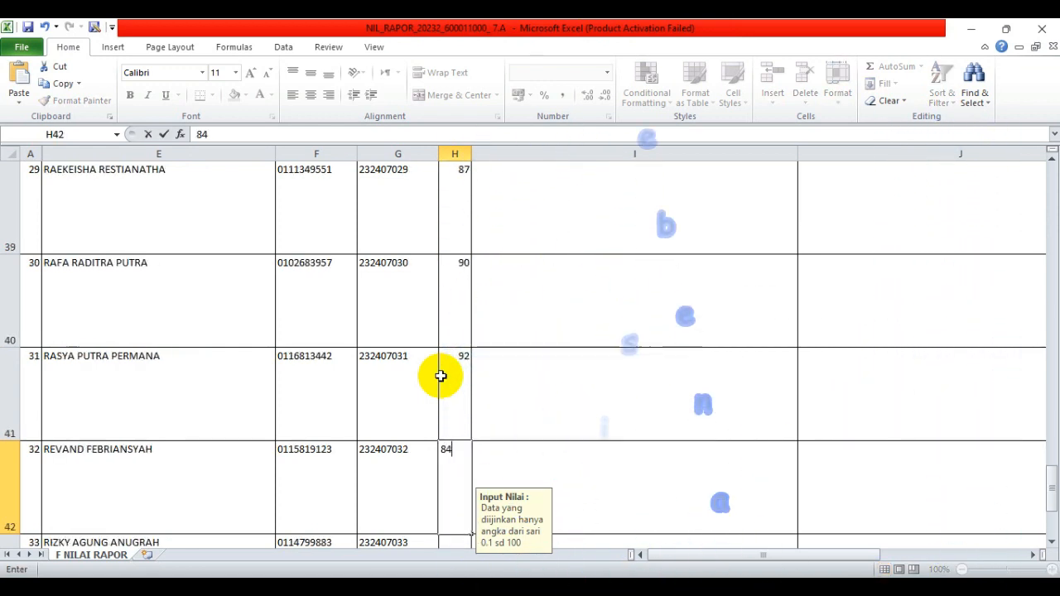
{"action": "key", "text": "Return"}
{"action": "type", "text": "87"}
{"action": "key", "text": "Return"}
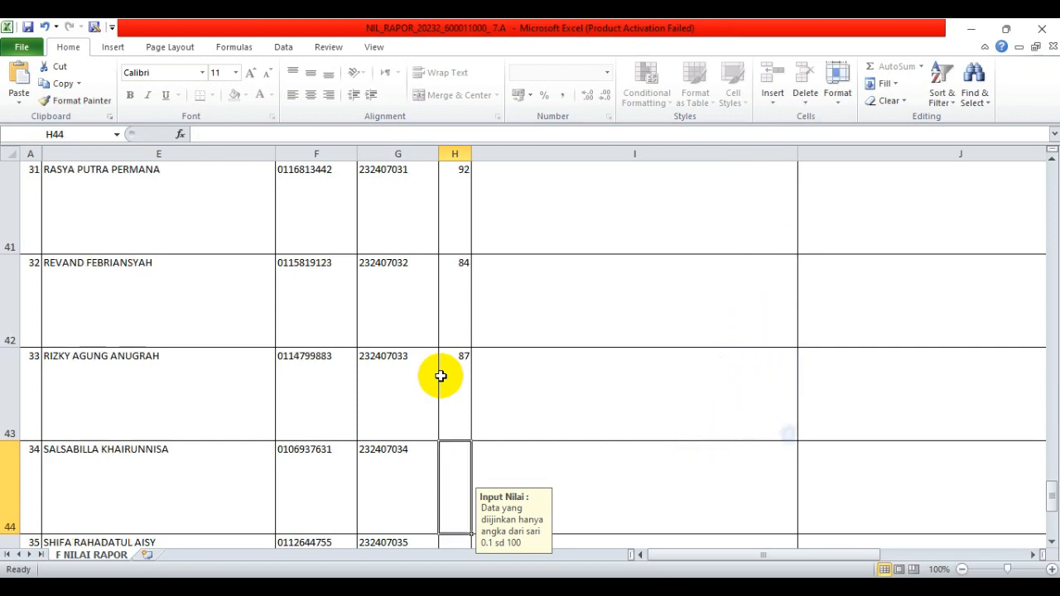
{"action": "type", "text": "75"}
{"action": "key", "text": "Return"}
{"action": "type", "text": "89"}
{"action": "key", "text": "Return"}
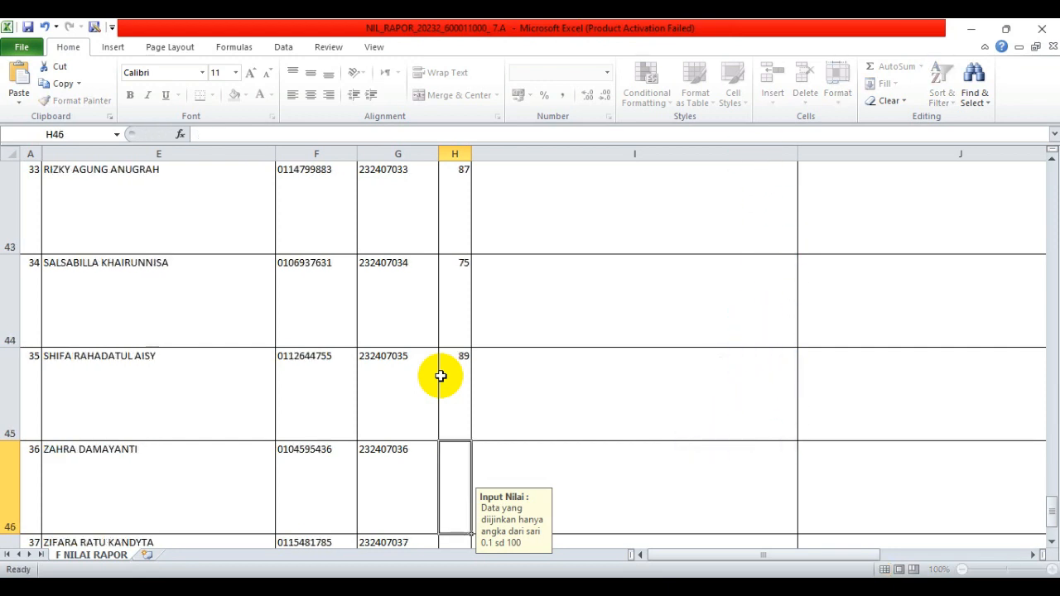
{"action": "type", "text": "75"}
{"action": "key", "text": "Return"}
{"action": "type", "text": "87"}
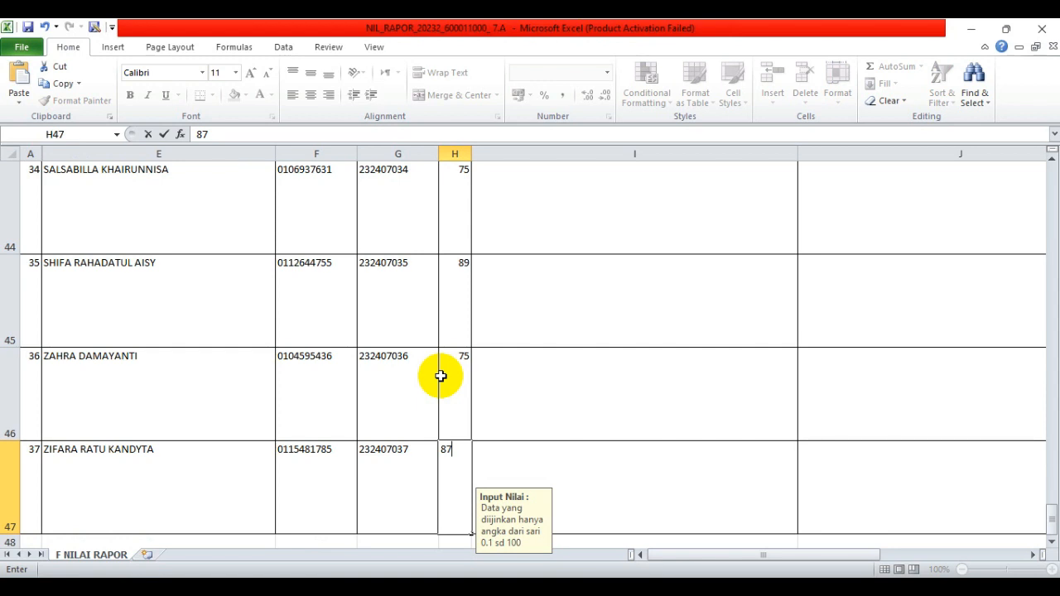
{"action": "key", "text": "Return"}
{"action": "type", "text": "8"}
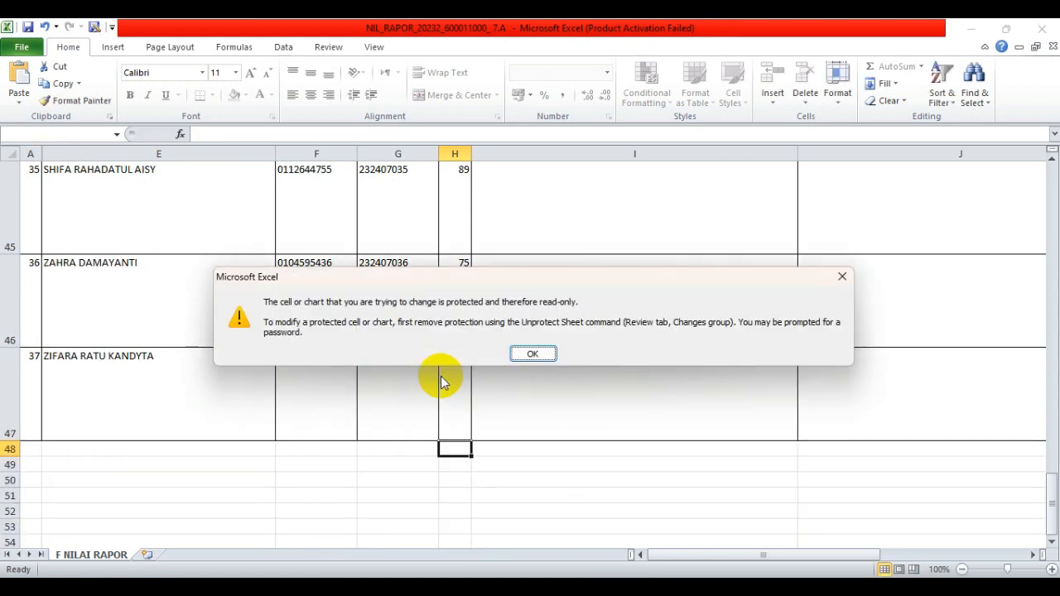
- Dismiss the protected-cell warning and return to the top-left of the sheet
{"action": "left_click", "coordinate": [838, 285]}
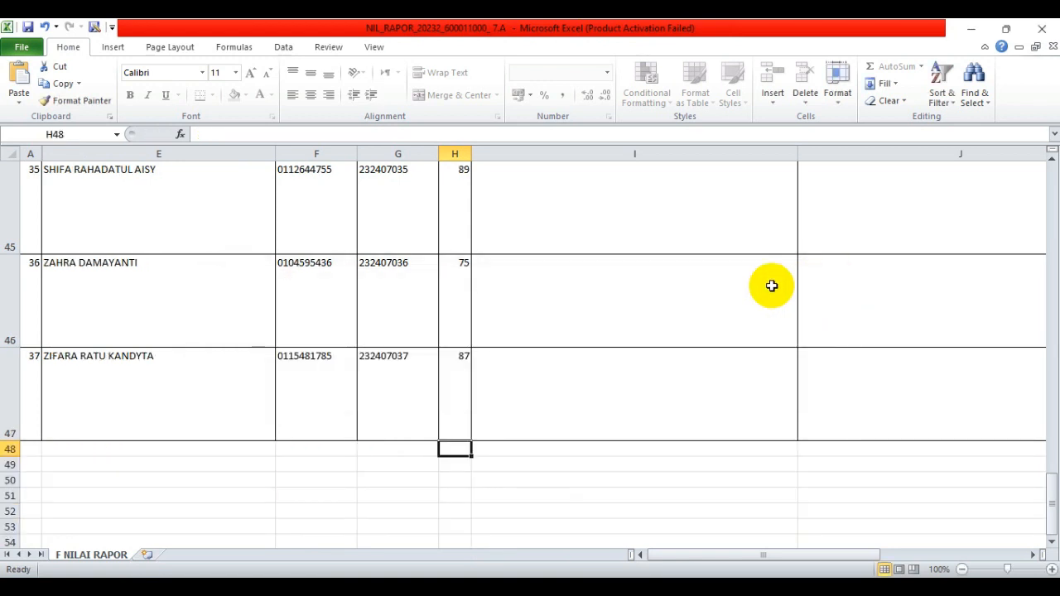
{"action": "left_click", "coordinate": [654, 301]}
{"action": "key", "text": "ctrl+Up"}
{"action": "key", "text": "Up"}
{"action": "key", "text": "Up"}
{"action": "key", "text": "Up"}
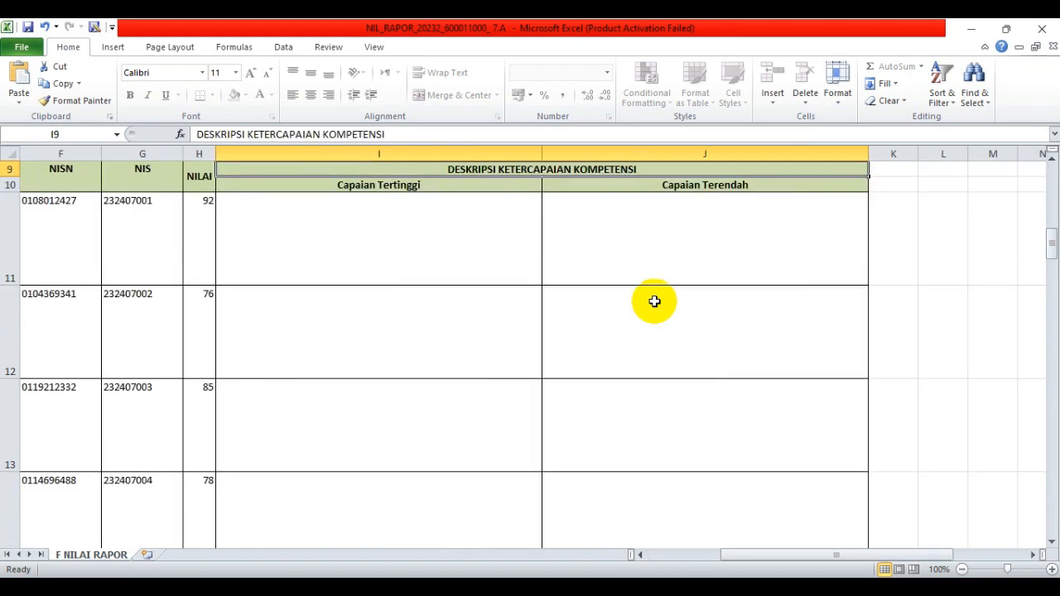
{"action": "key", "text": "Up"}
{"action": "key", "text": "Up"}
{"action": "key", "text": "Left"}
{"action": "key", "text": "Left"}
{"action": "key", "text": "Left"}
{"action": "key", "text": "Left"}
{"action": "key", "text": "Left"}
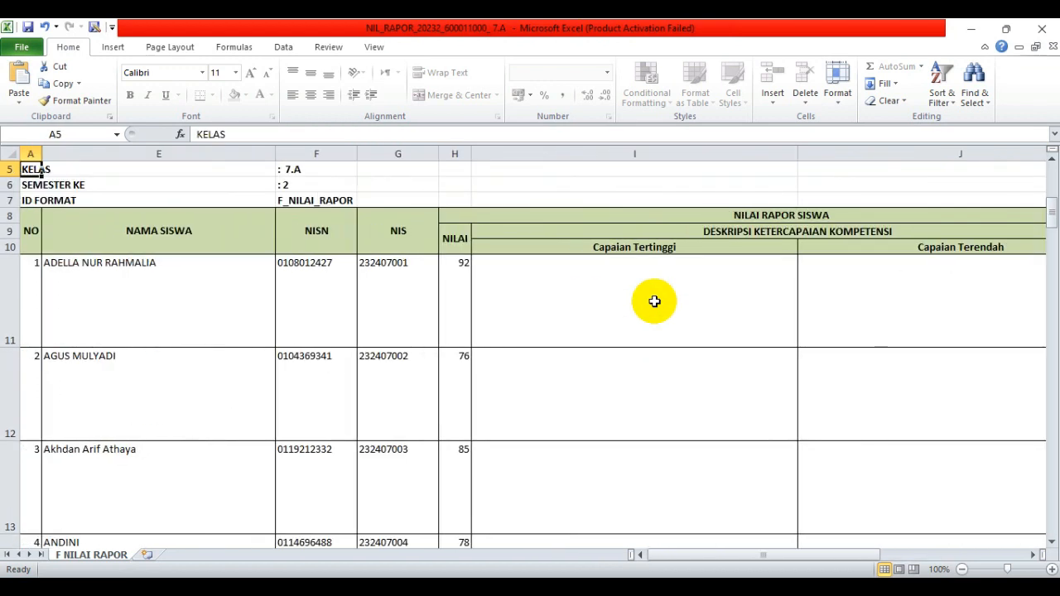
- Select all text in row 3's Deskripsi Capaian Tertinggi box in e-Rapor and bring it to Excel
{"action": "left_click", "coordinate": [648, 302]}
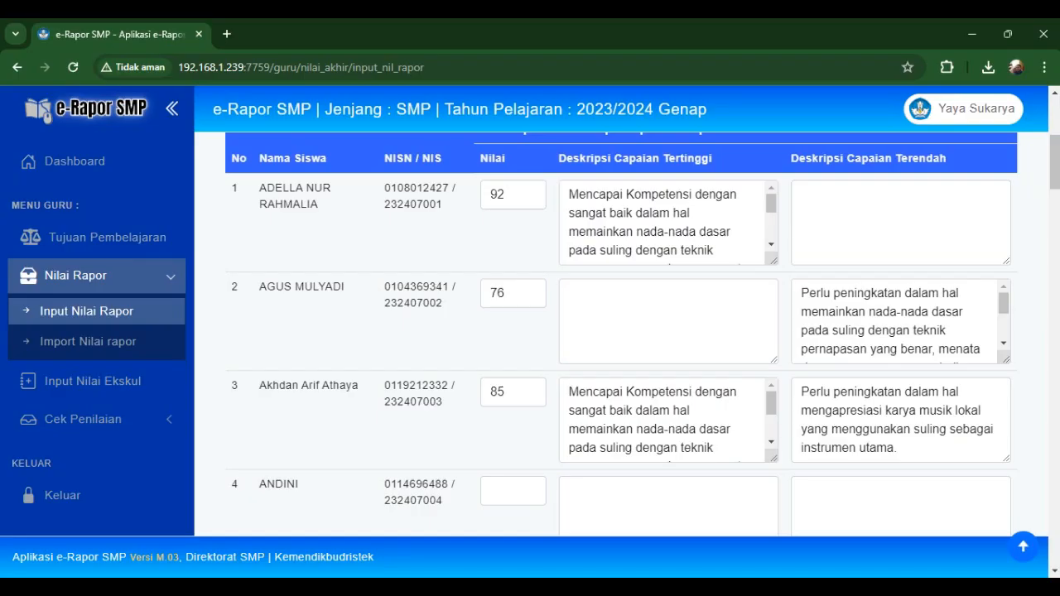
{"action": "left_click", "coordinate": [684, 429]}
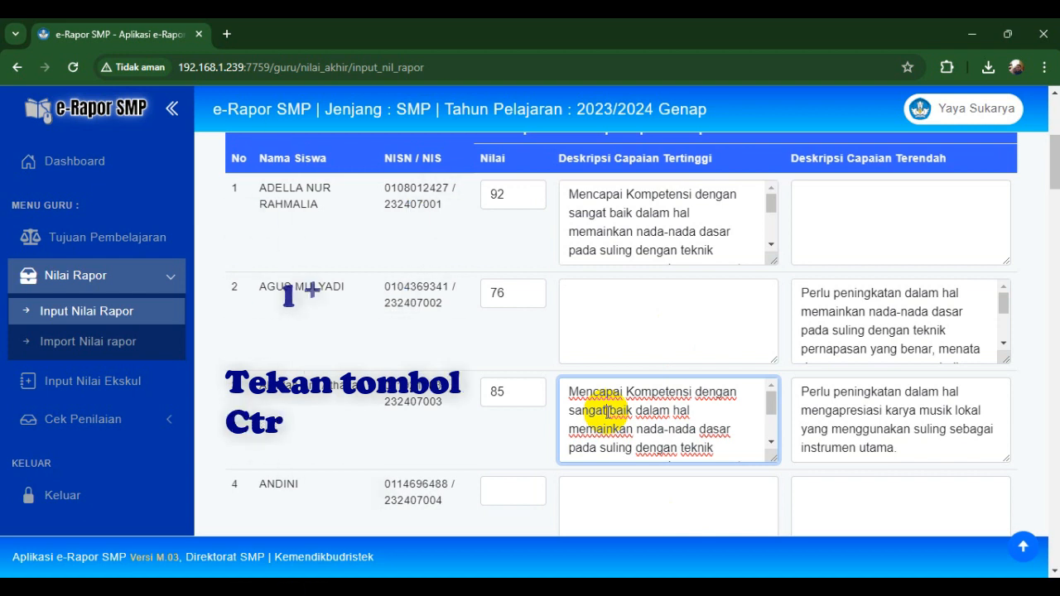
{"action": "key", "text": "ctrl+a"}
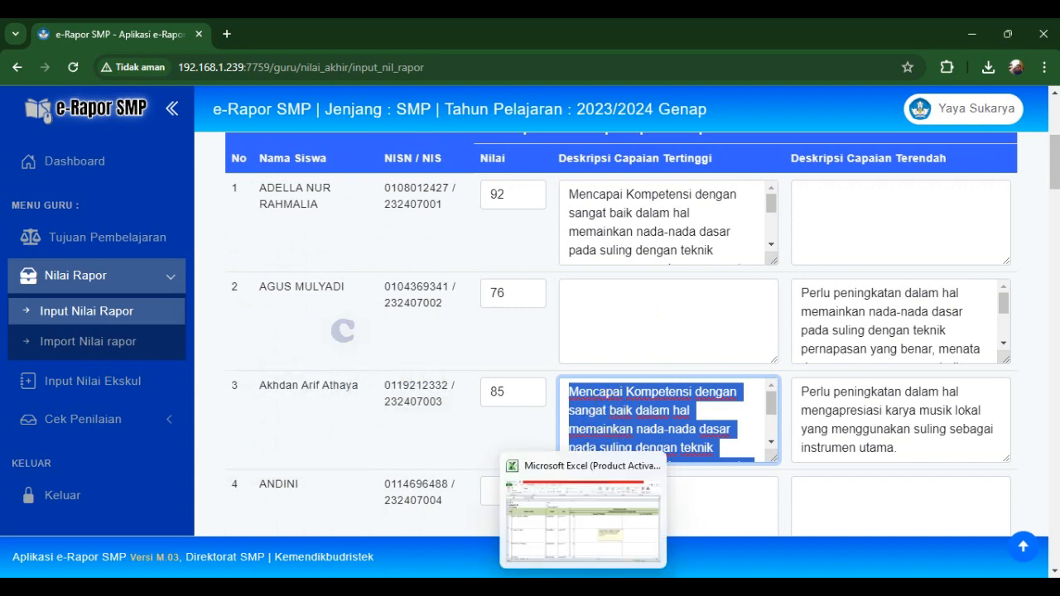
{"action": "key", "text": "alt+Tab"}
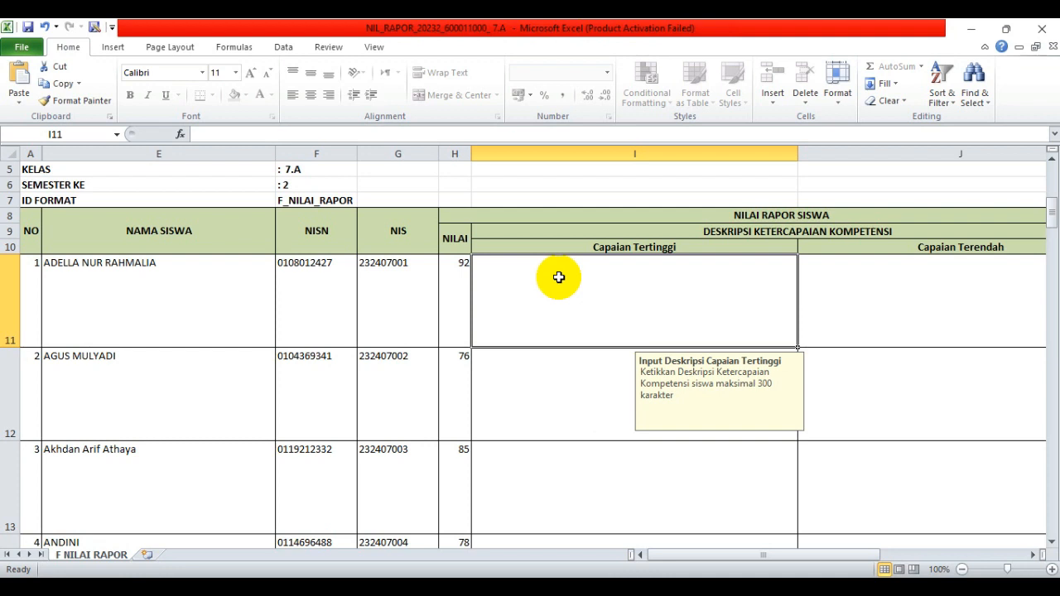
- Paste the highest-achievement description into I11 and fill it down the Capaian Tertinggi column
{"action": "type", "text": "Mencapai Kompetensi dengan sangat baik dalam hal memainkan nada-nada dasar pada suling dengan teknik pernapasan yang benar, menata dan mengaransemen melodi sederhana dengan menggunakan suling."}
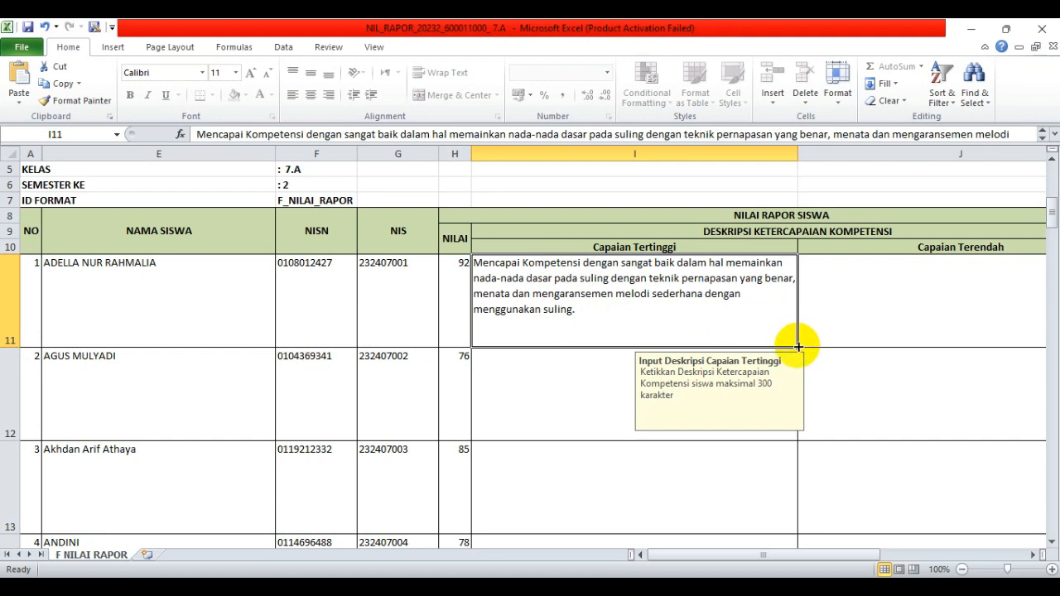
{"action": "left_click", "coordinate": [1023, 572]}
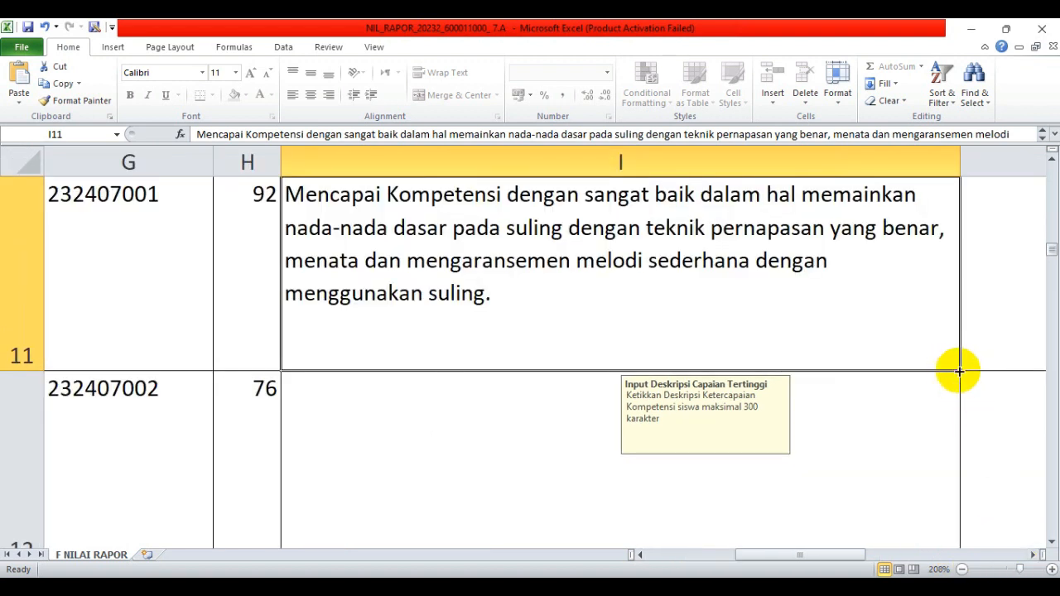
{"action": "double_click", "coordinate": [960, 371]}
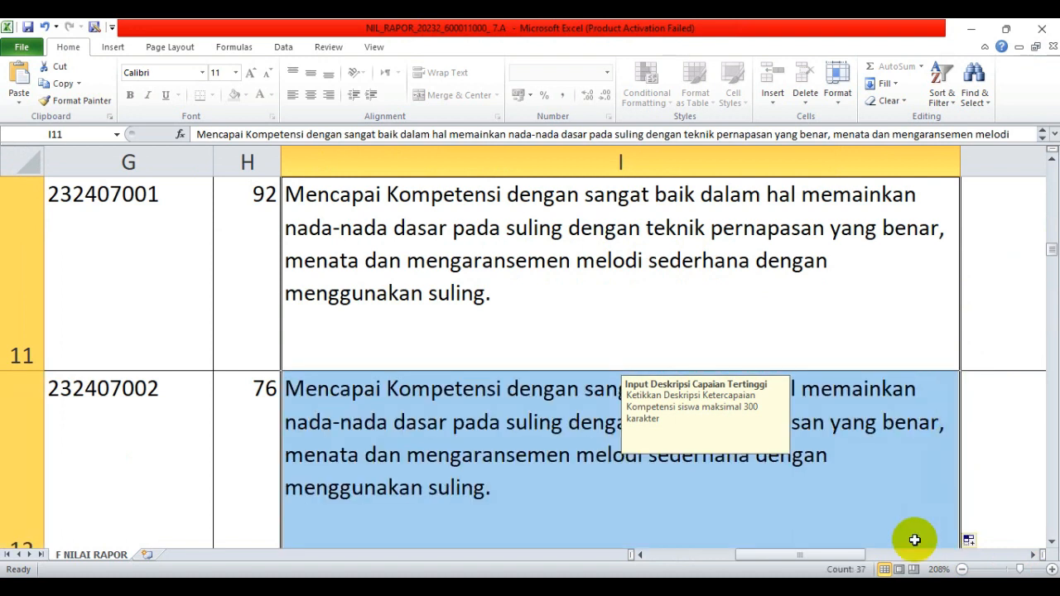
{"action": "left_click", "coordinate": [1008, 570]}
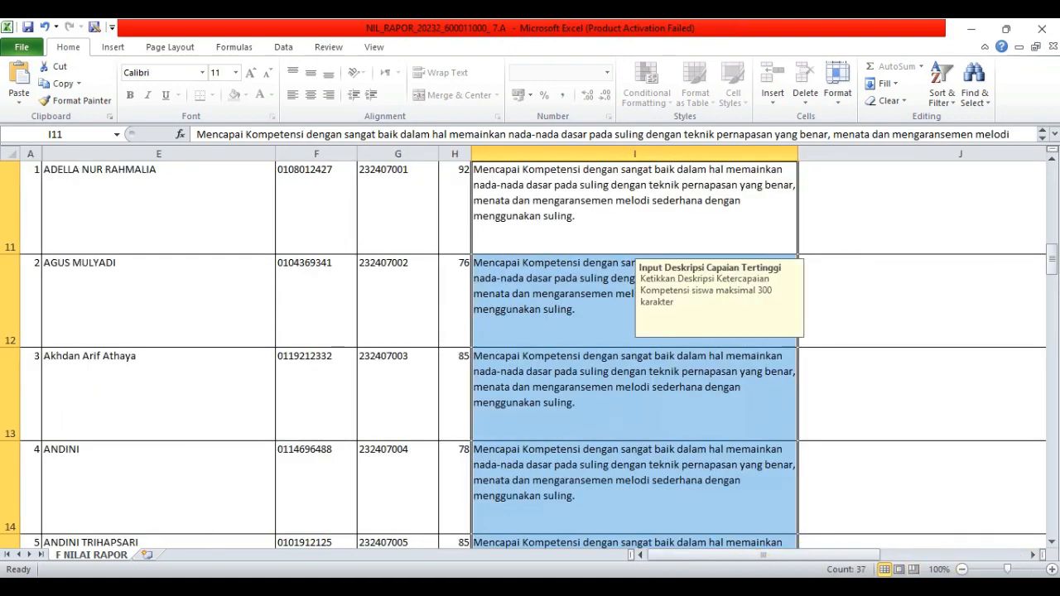
- Copy the third student's lowest-achievement description from e-Rapor and select cell J11 in Excel
{"action": "key", "text": "alt+Tab"}
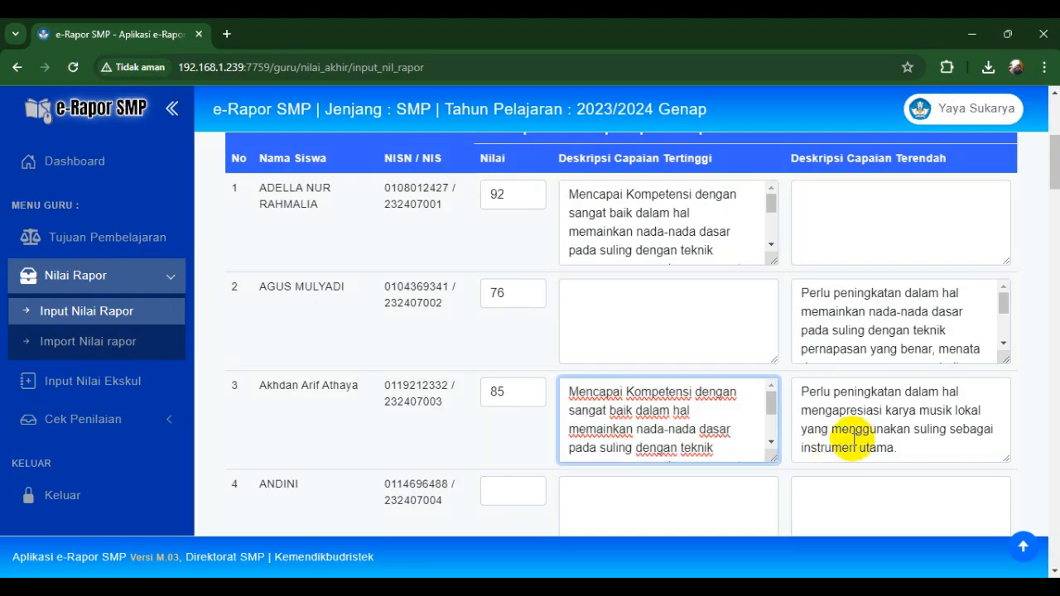
{"action": "left_click", "coordinate": [861, 436]}
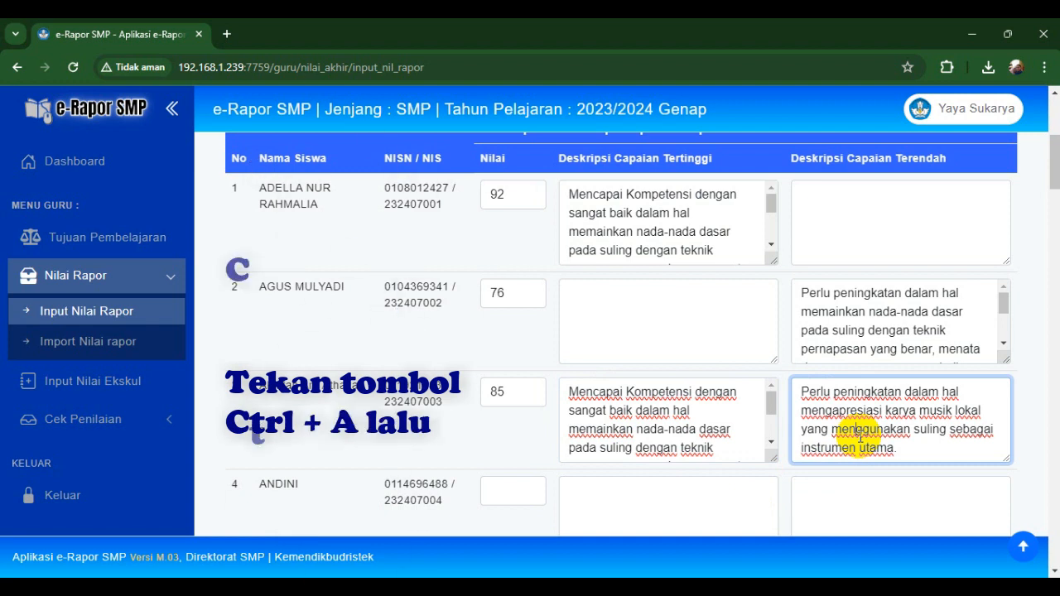
{"action": "key", "text": "ctrl+a"}
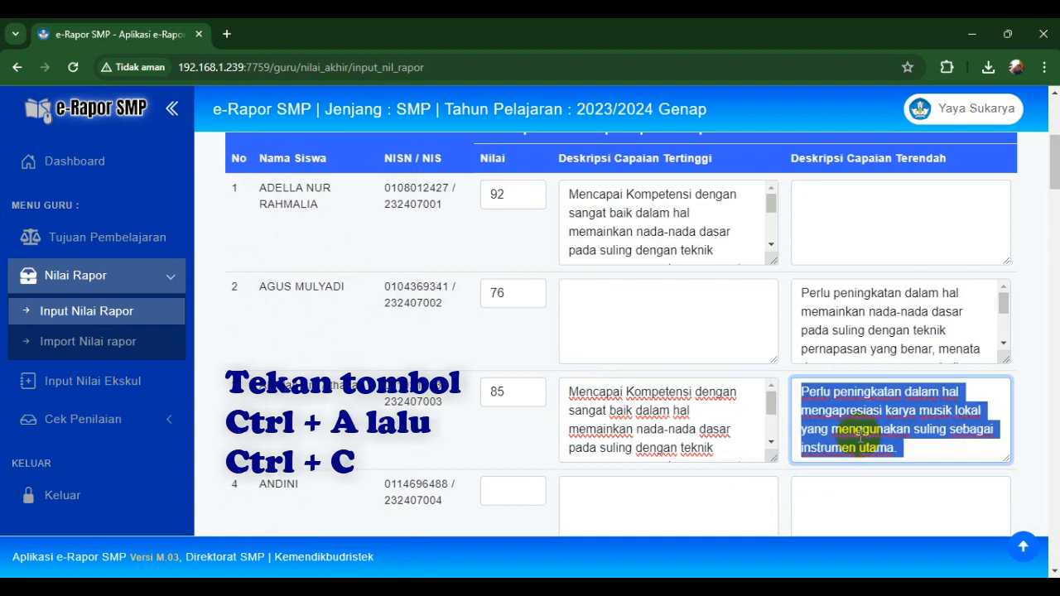
{"action": "key", "text": "ctrl+c"}
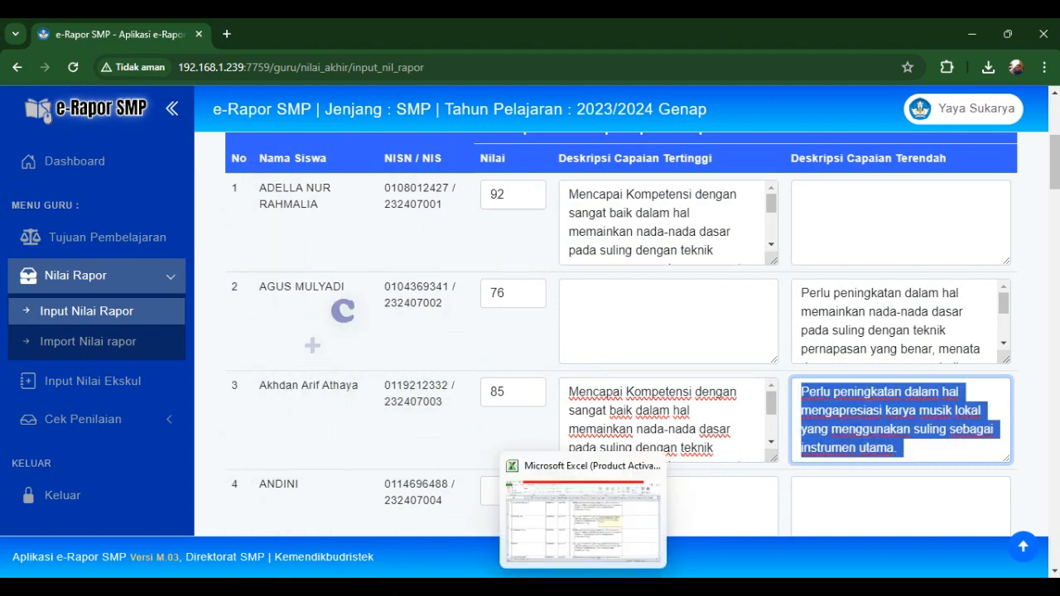
{"action": "left_click", "coordinate": [577, 512]}
{"action": "left_click", "coordinate": [1027, 224]}
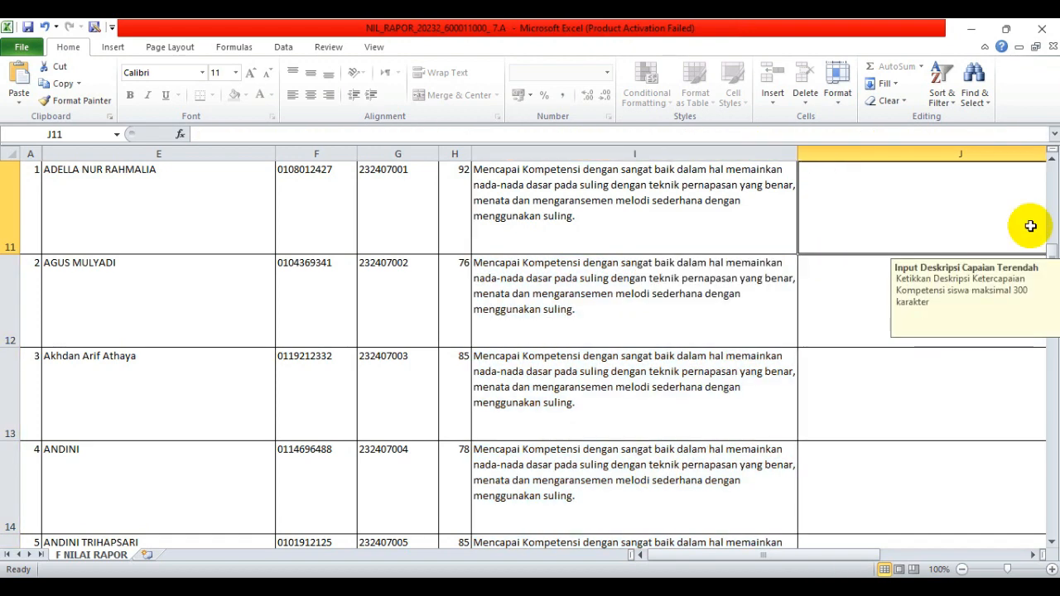
- Paste the suling lowest-achievement description into J11 and fill it down all 37 Capaian Terendah rows
{"action": "left_click_drag", "start_coordinate": [1050, 249], "coordinate": [1050, 236]}
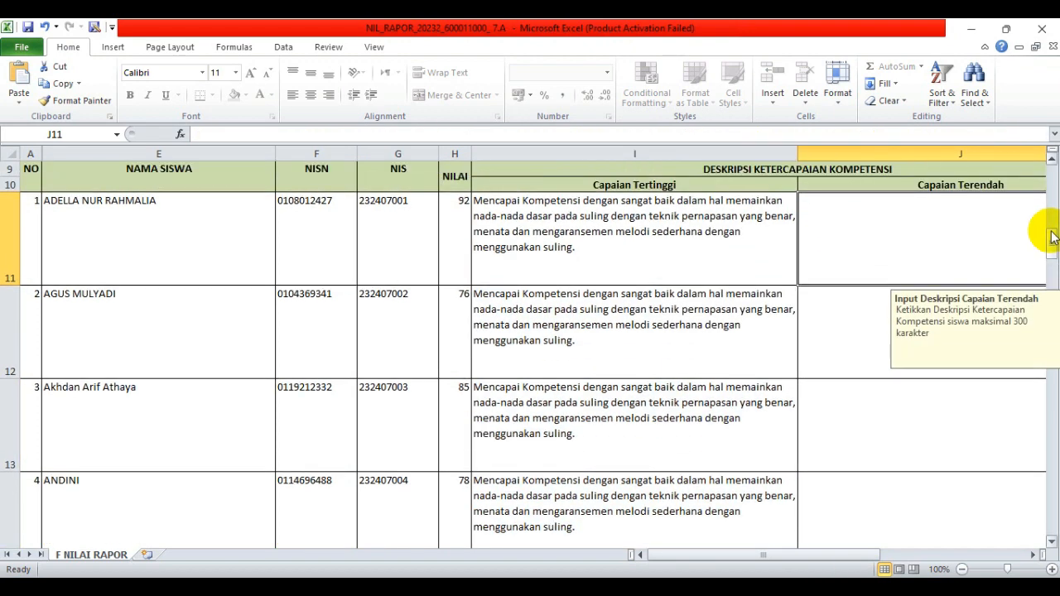
{"action": "key", "text": "ctrl+v"}
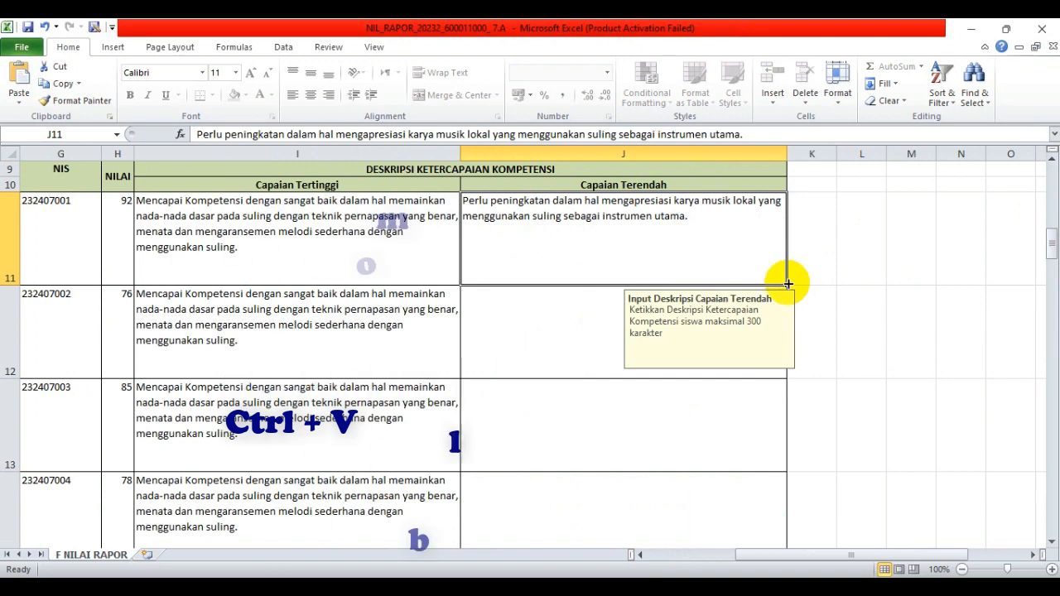
{"action": "double_click", "coordinate": [789, 284]}
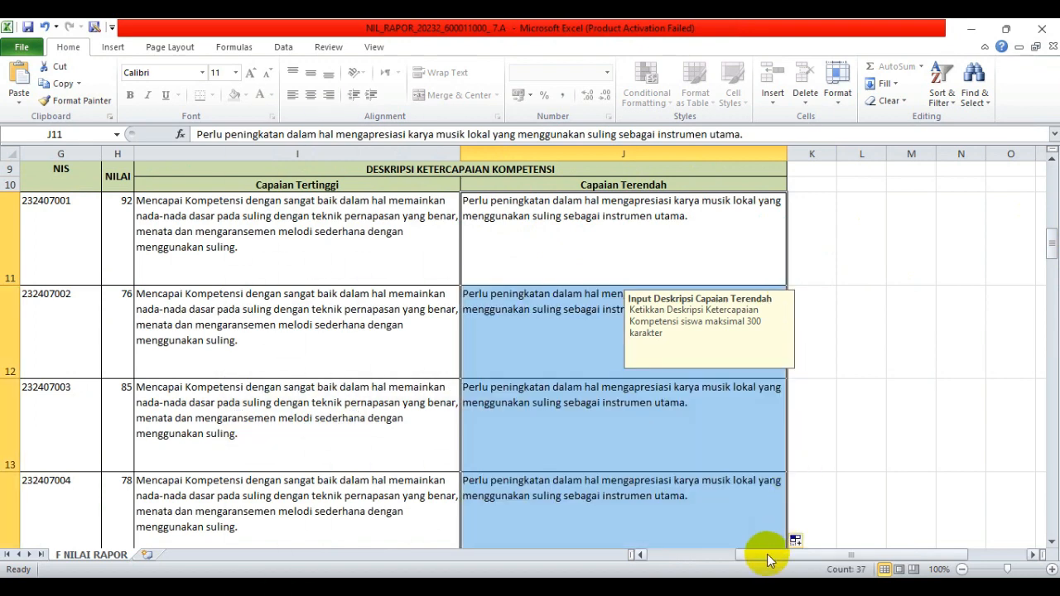
{"action": "left_click_drag", "start_coordinate": [769, 556], "coordinate": [681, 570]}
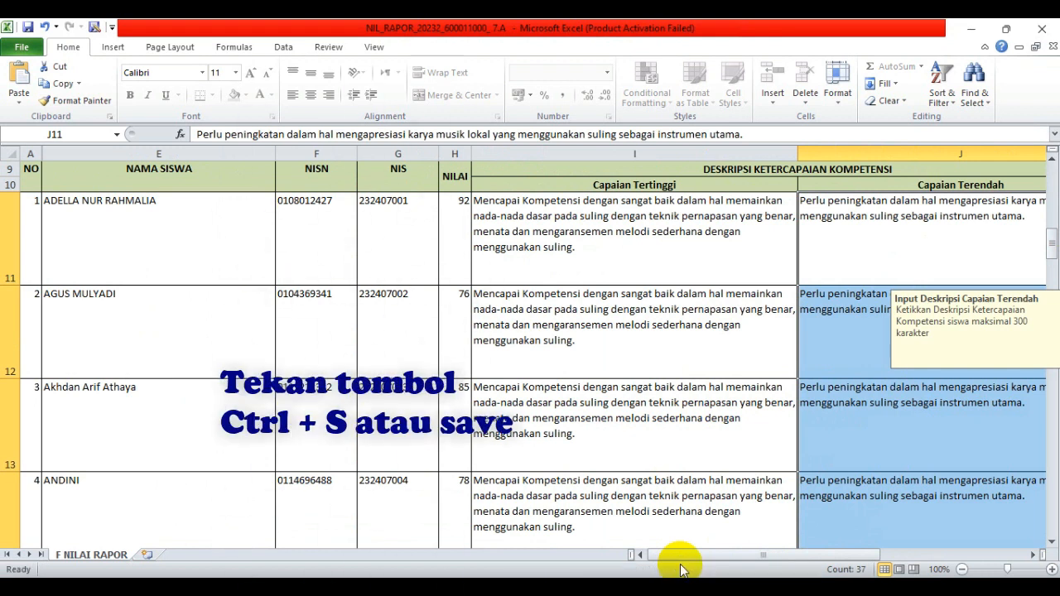
- Glance at the e-Rapor page, then return to the workbook and select cell I12
{"action": "mouse_move", "coordinate": [685, 586]}
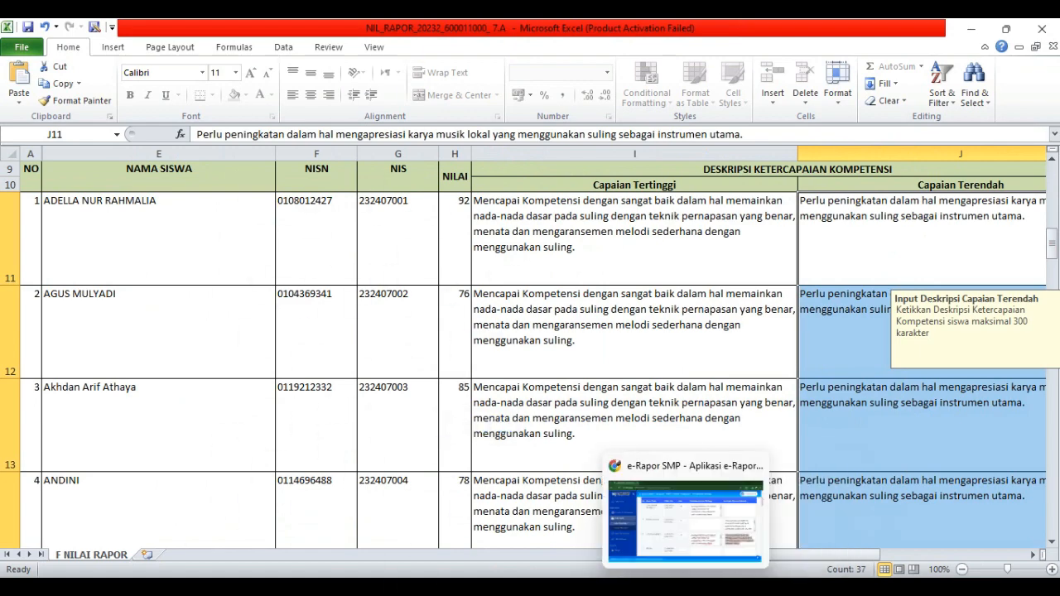
{"action": "left_click", "coordinate": [1047, 29]}
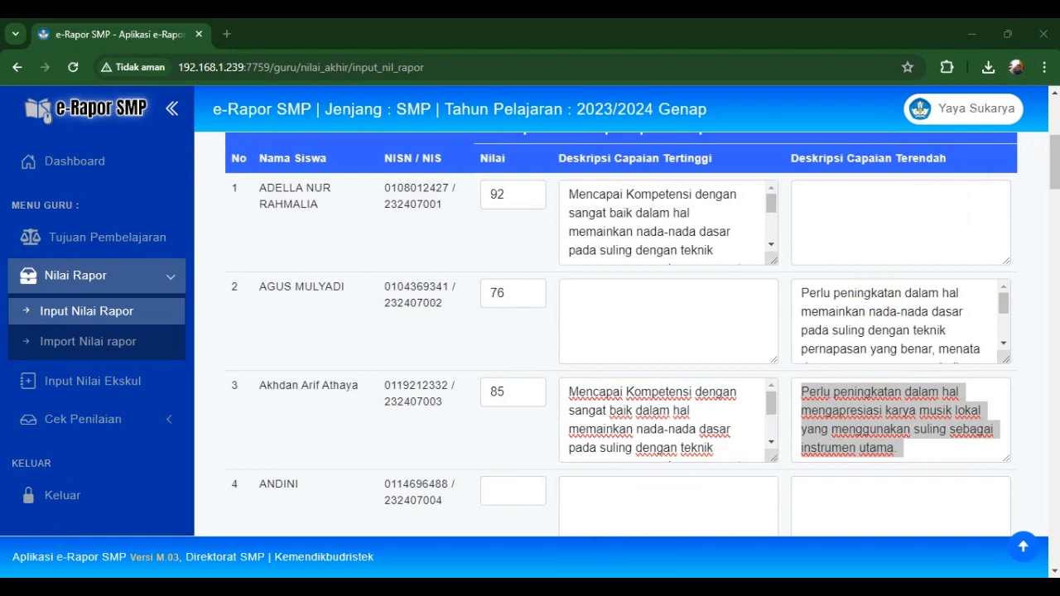
{"action": "left_click", "coordinate": [595, 572]}
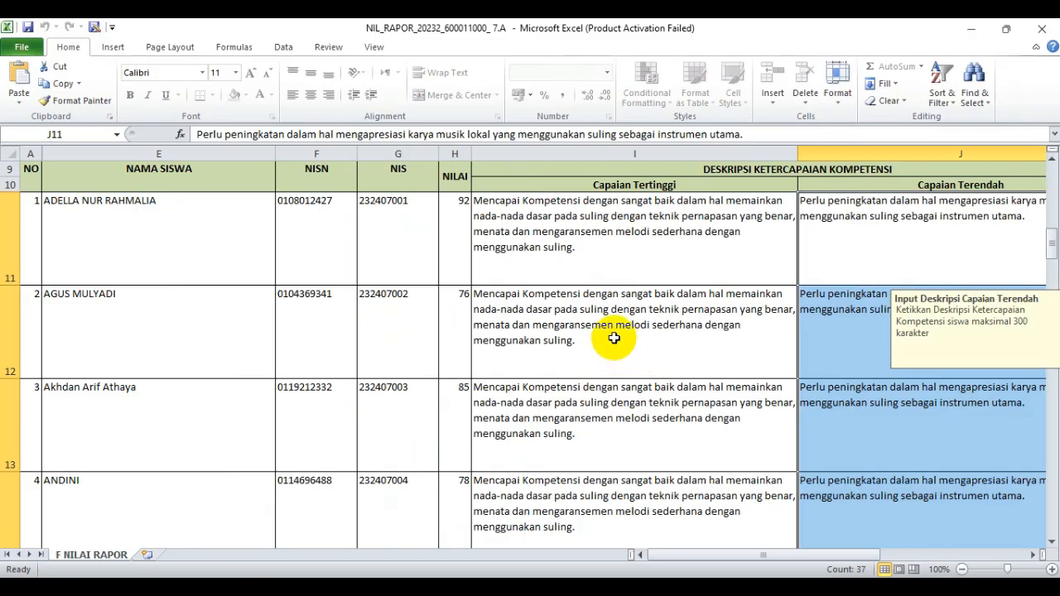
{"action": "left_click", "coordinate": [614, 338]}
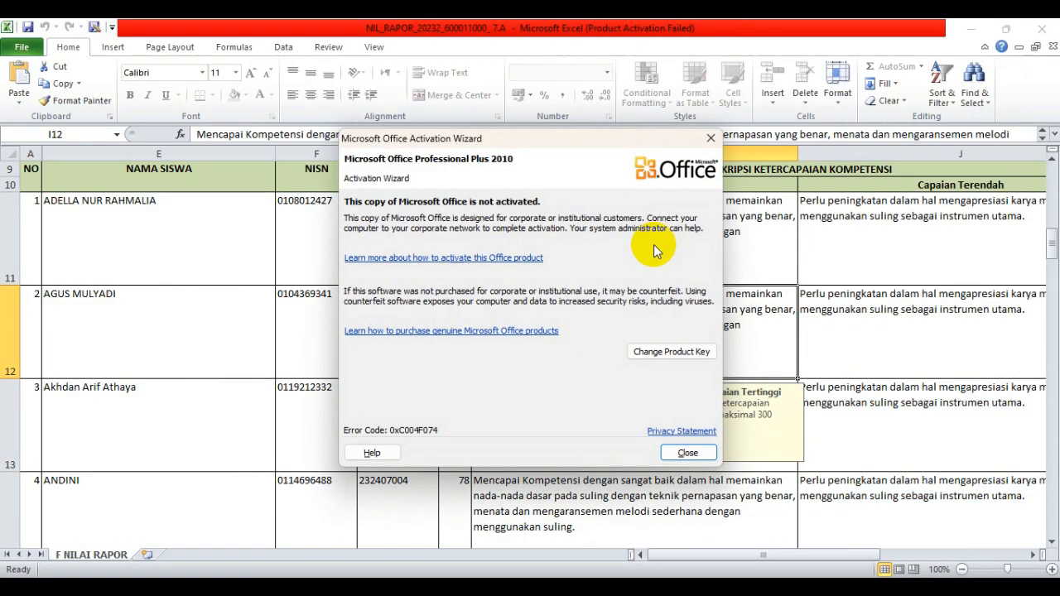
- Dismiss the Office activation notice and clear J11 for the 92 scorer and I12 for the 76 scorer
{"action": "left_click", "coordinate": [708, 140]}
{"action": "left_click", "coordinate": [638, 240]}
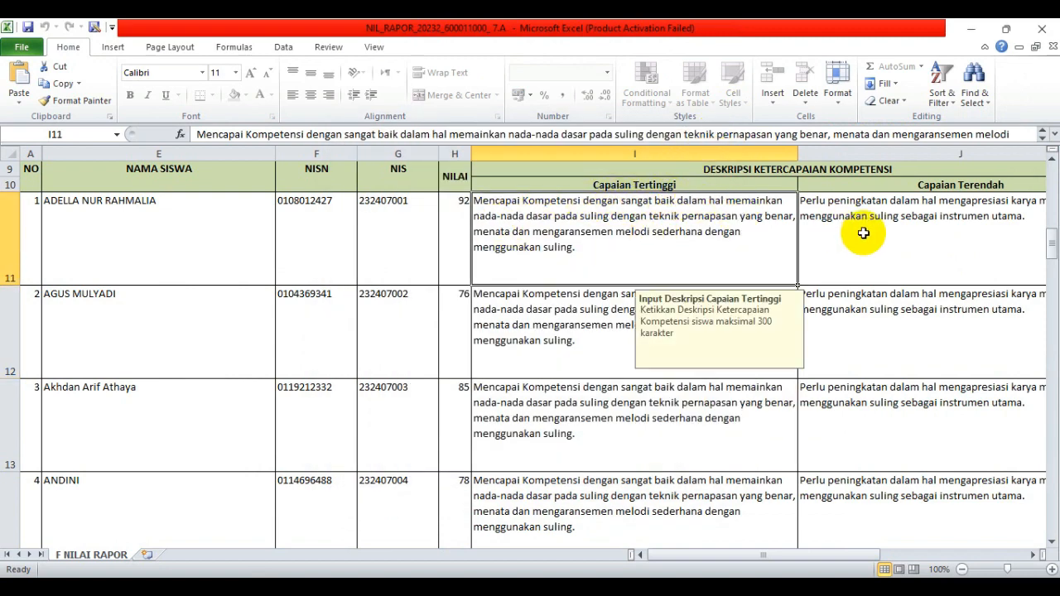
{"action": "left_click", "coordinate": [864, 236]}
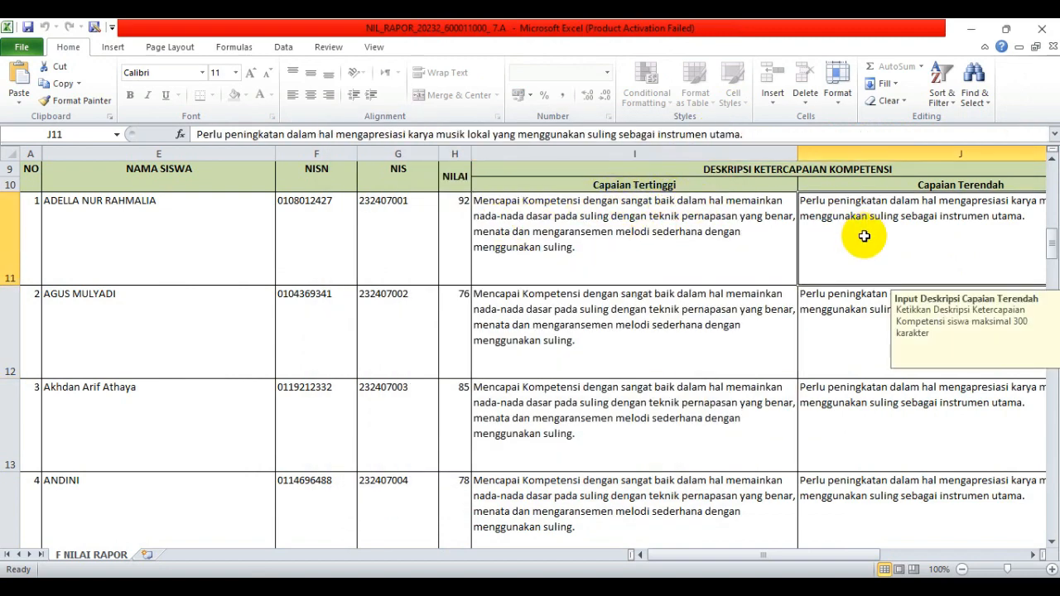
{"action": "key", "text": "Delete"}
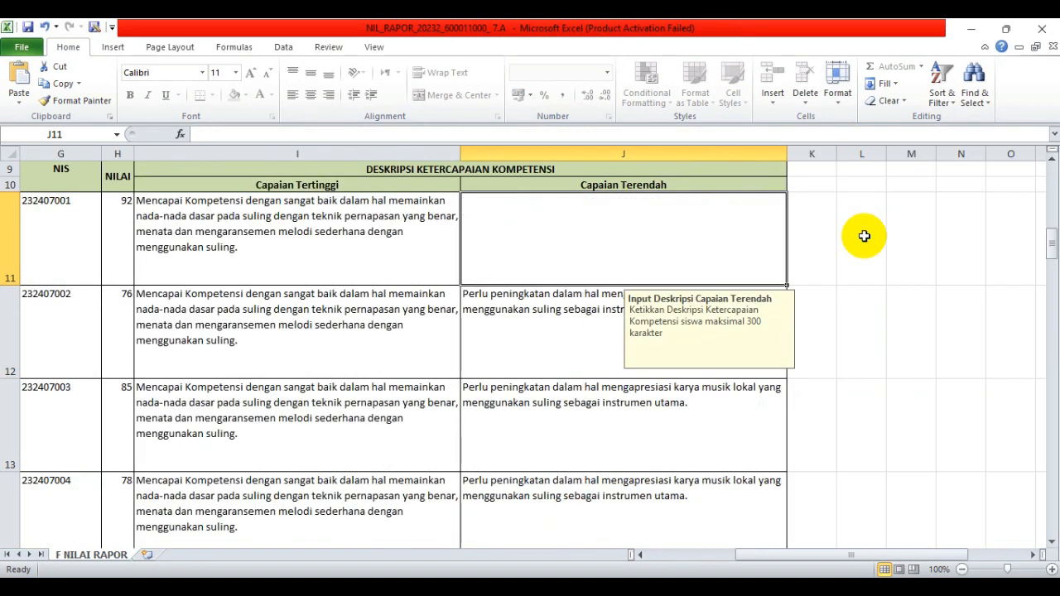
{"action": "key", "text": "Down"}
{"action": "key", "text": "Left"}
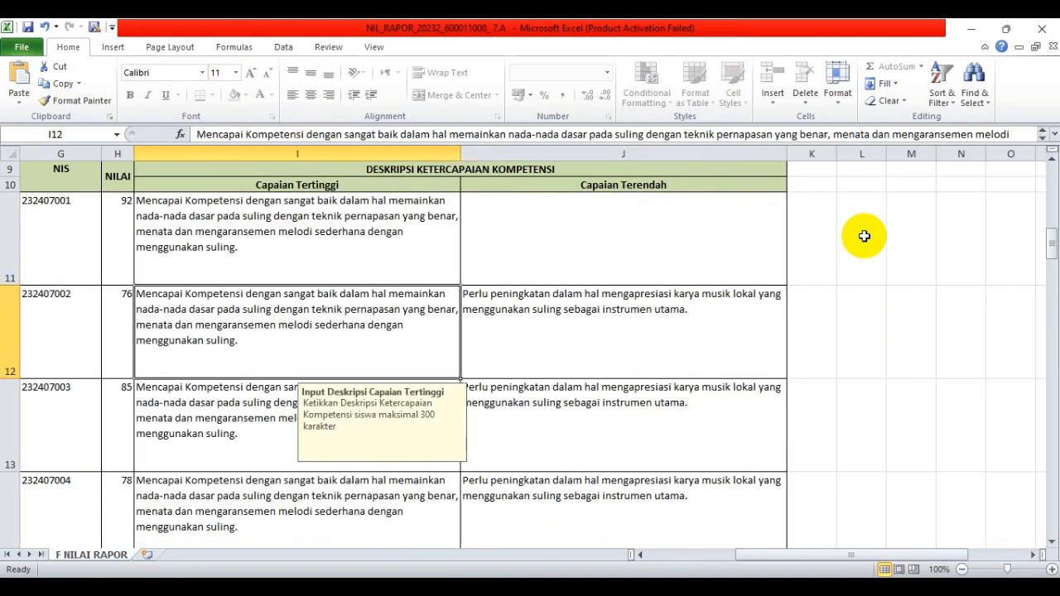
{"action": "key", "text": "Delete"}
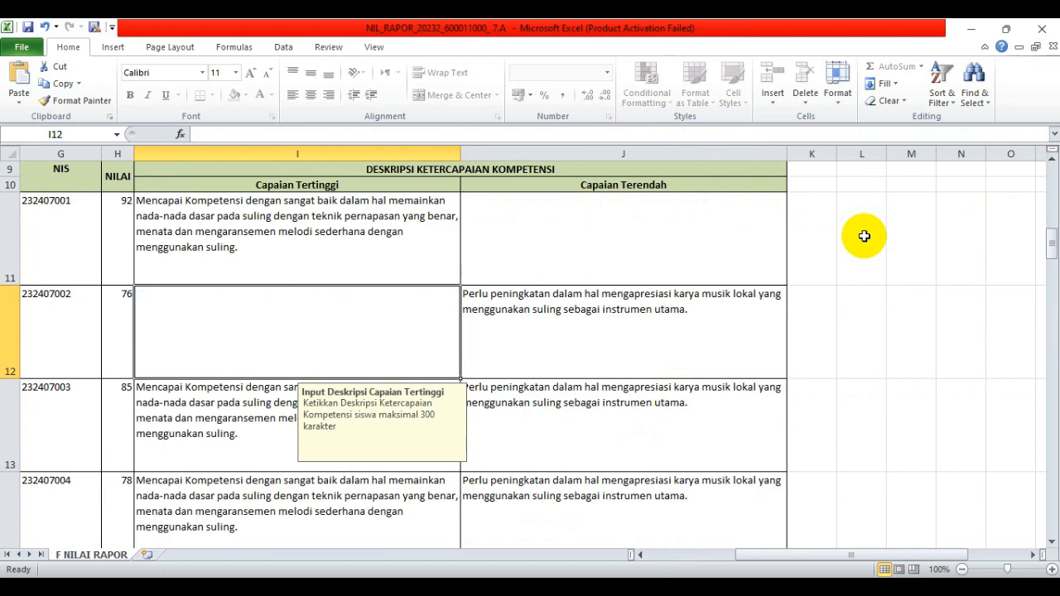
{"action": "key", "text": "Down"}
{"action": "key", "text": "Right"}
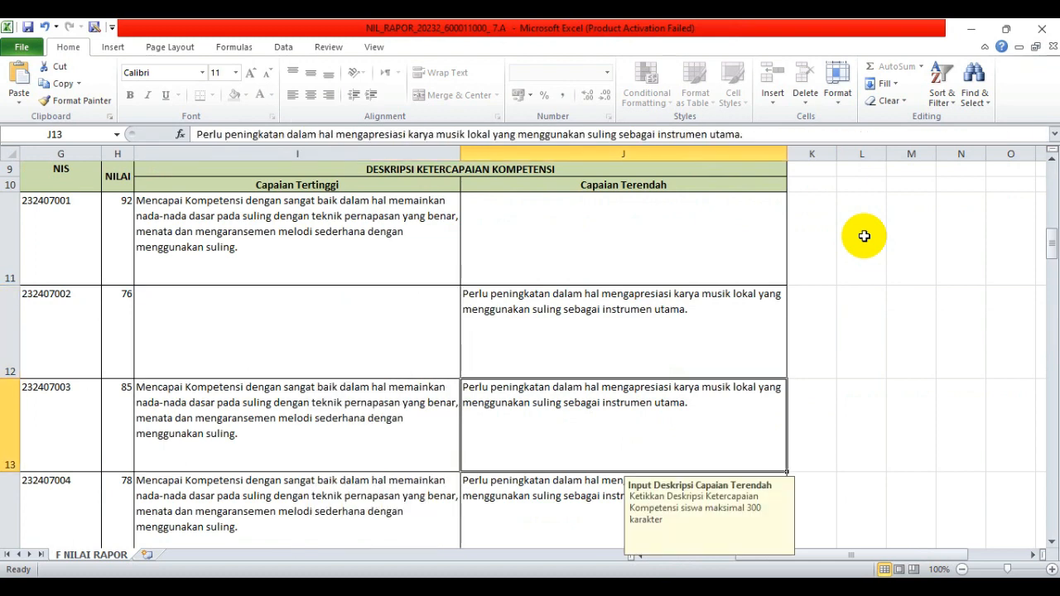
{"action": "key", "text": "Left"}
{"action": "key", "text": "Right"}
{"action": "key", "text": "Left"}
{"action": "key", "text": "Right"}
{"action": "key", "text": "Left"}
- Clear the highest descriptions of the next 78 scorers and the lowest descriptions of the 92 and 91 scorers
{"action": "key", "text": "Down"}
{"action": "key", "text": "Right"}
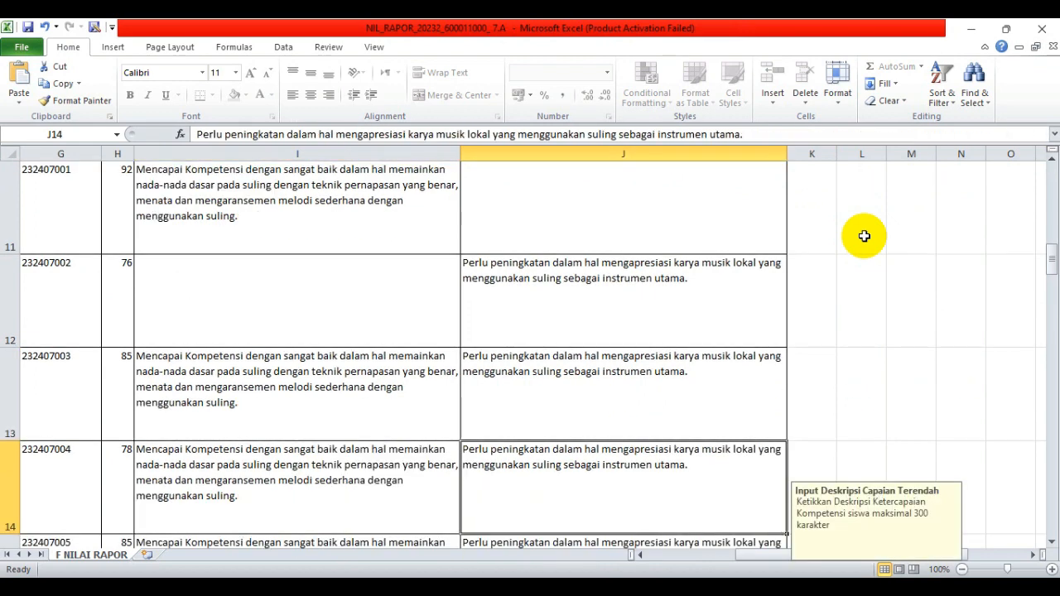
{"action": "key", "text": "Left"}
{"action": "key", "text": "Delete"}
{"action": "key", "text": "Down"}
{"action": "key", "text": "Down"}
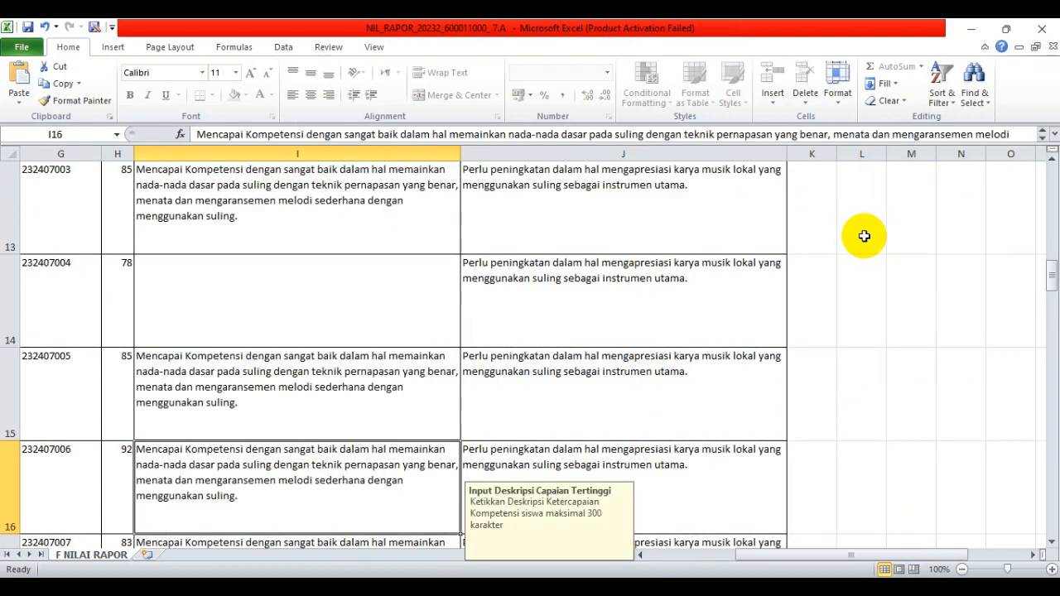
{"action": "key", "text": "Right"}
{"action": "key", "text": "Delete"}
{"action": "key", "text": "Down"}
{"action": "key", "text": "Down"}
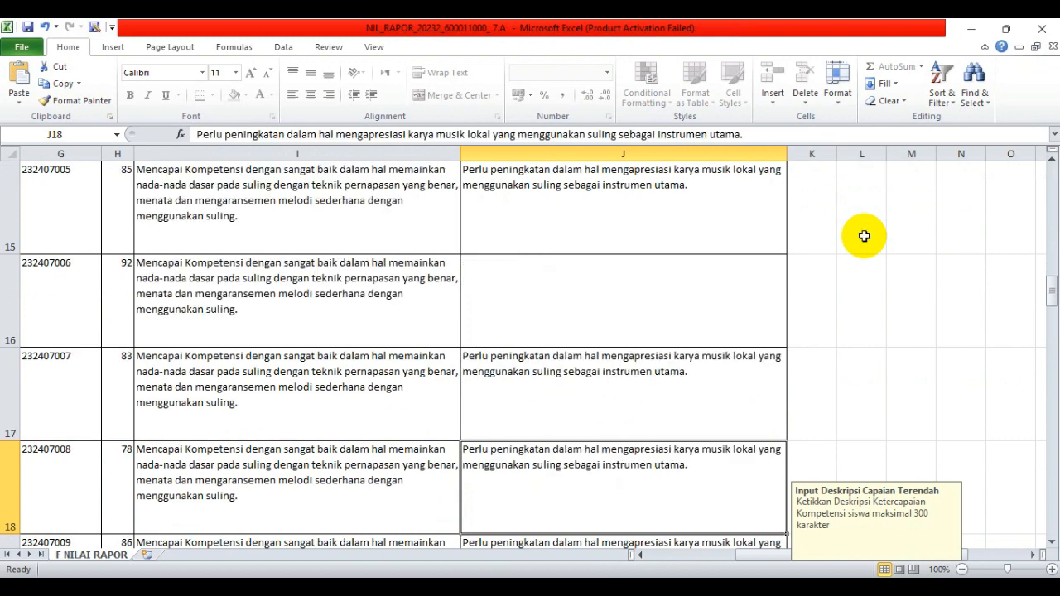
{"action": "key", "text": "Left"}
{"action": "key", "text": "Delete"}
{"action": "key", "text": "Down"}
{"action": "key", "text": "Down"}
{"action": "key", "text": "Down"}
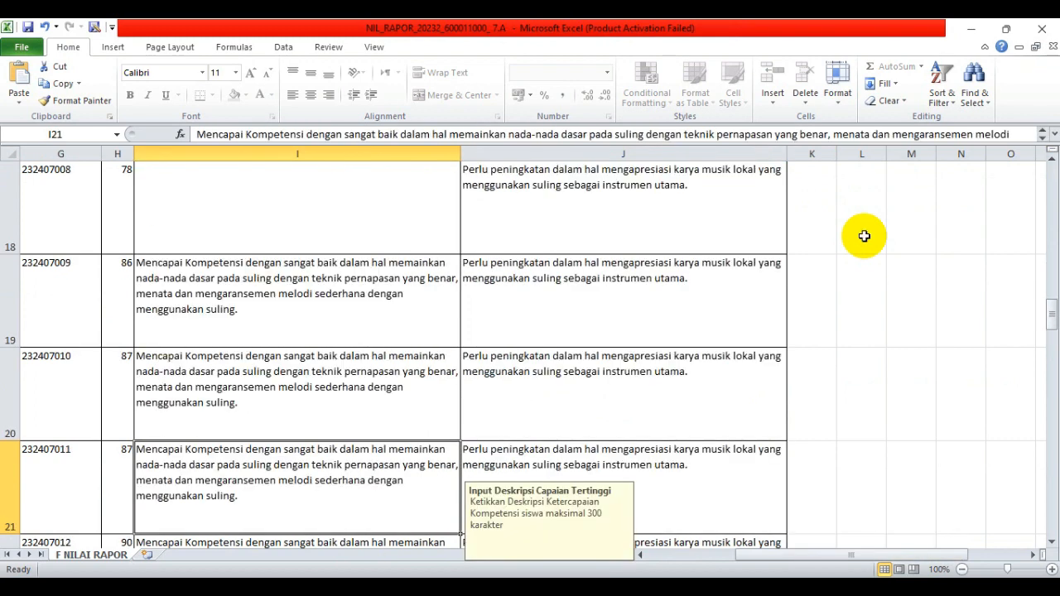
{"action": "key", "text": "Down"}
{"action": "key", "text": "Down"}
{"action": "key", "text": "Down"}
{"action": "key", "text": "Down"}
{"action": "key", "text": "Down"}
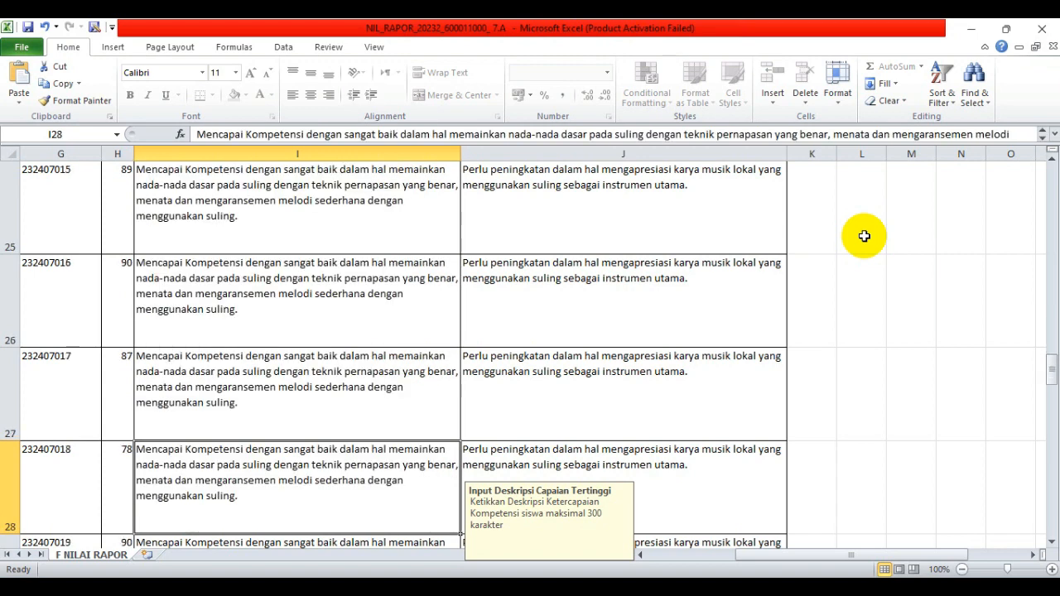
{"action": "key", "text": "Delete"}
{"action": "key", "text": "Down"}
{"action": "key", "text": "Down"}
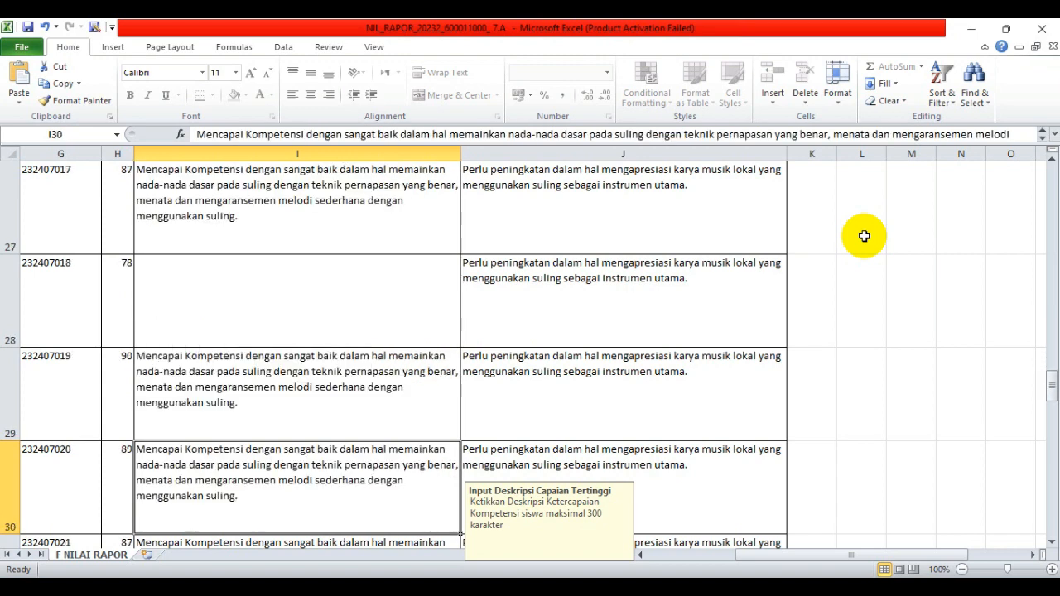
{"action": "key", "text": "Down"}
{"action": "key", "text": "Down"}
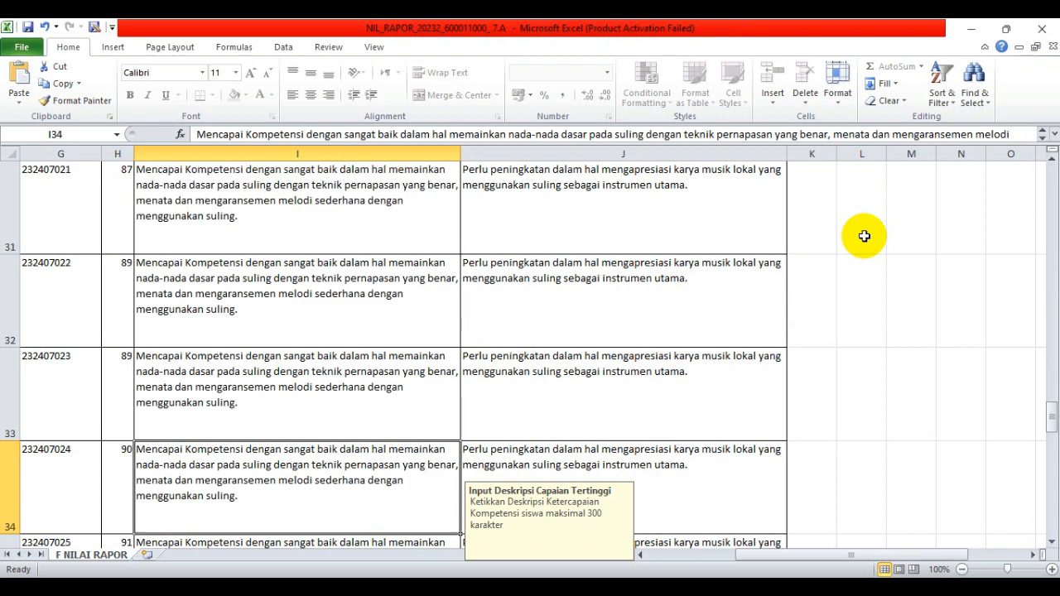
{"action": "key", "text": "Right"}
{"action": "key", "text": "Delete"}
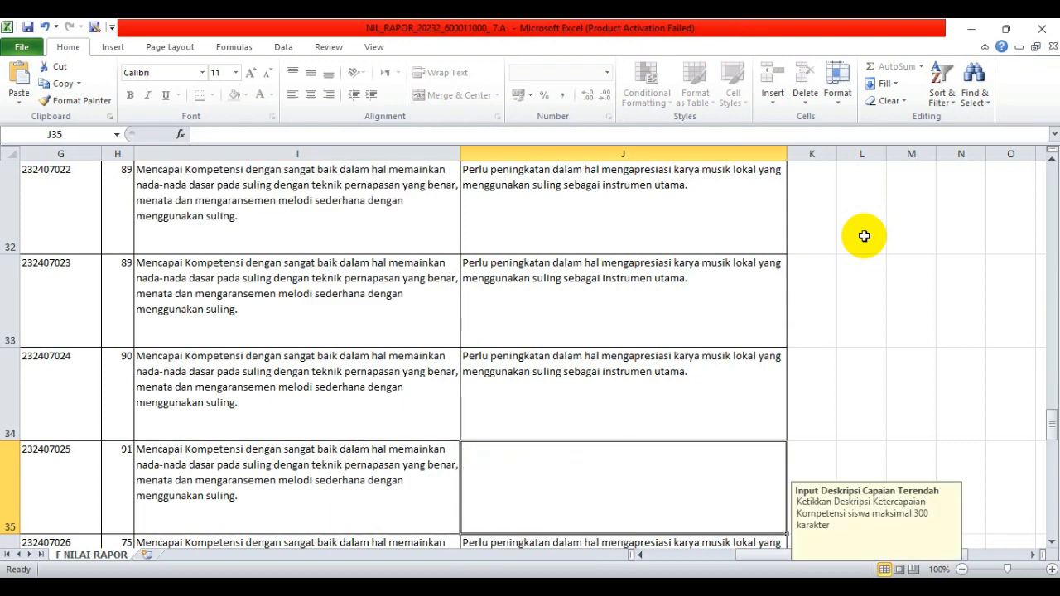
- Clear the remaining highest descriptions for 75 and 78 scorers and the lowest for another 92 scorer
{"action": "key", "text": "Down"}
{"action": "key", "text": "Down"}
{"action": "key", "text": "Left"}
{"action": "key", "text": "Up"}
{"action": "key", "text": "Delete"}
{"action": "key", "text": "Down"}
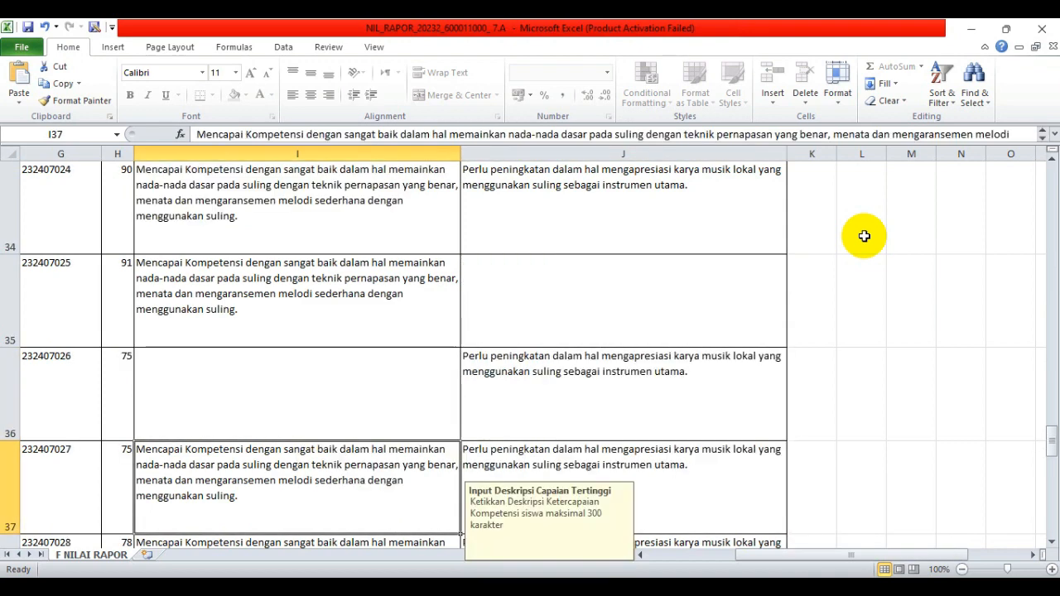
{"action": "key", "text": "Delete"}
{"action": "key", "text": "Down"}
{"action": "key", "text": "Down"}
{"action": "key", "text": "Up"}
{"action": "key", "text": "Delete"}
{"action": "key", "text": "Down"}
{"action": "key", "text": "Down"}
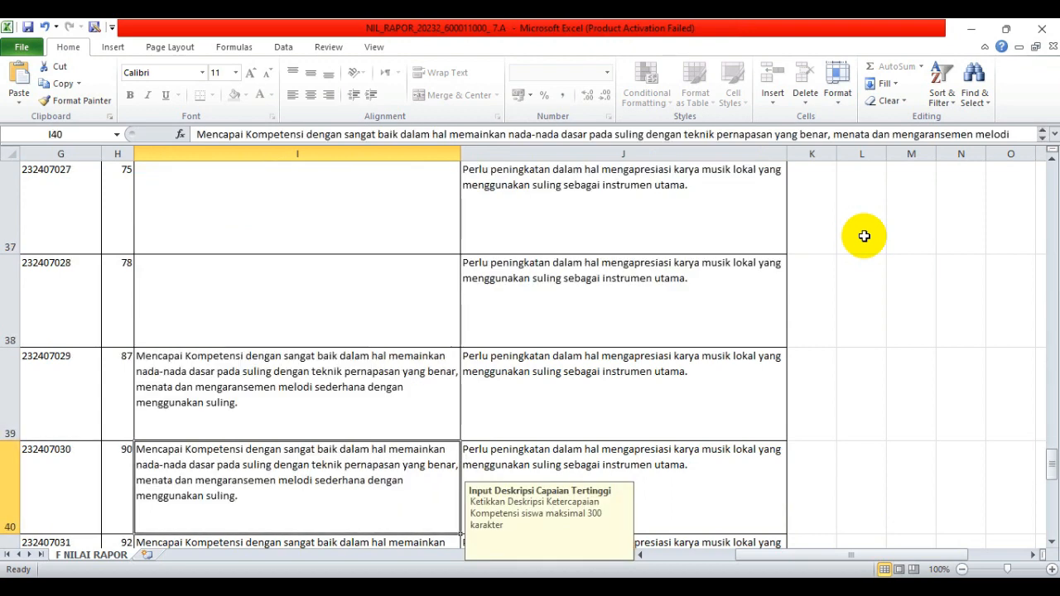
{"action": "key", "text": "Down"}
{"action": "key", "text": "Right"}
{"action": "key", "text": "Delete"}
{"action": "key", "text": "Down"}
{"action": "key", "text": "Down"}
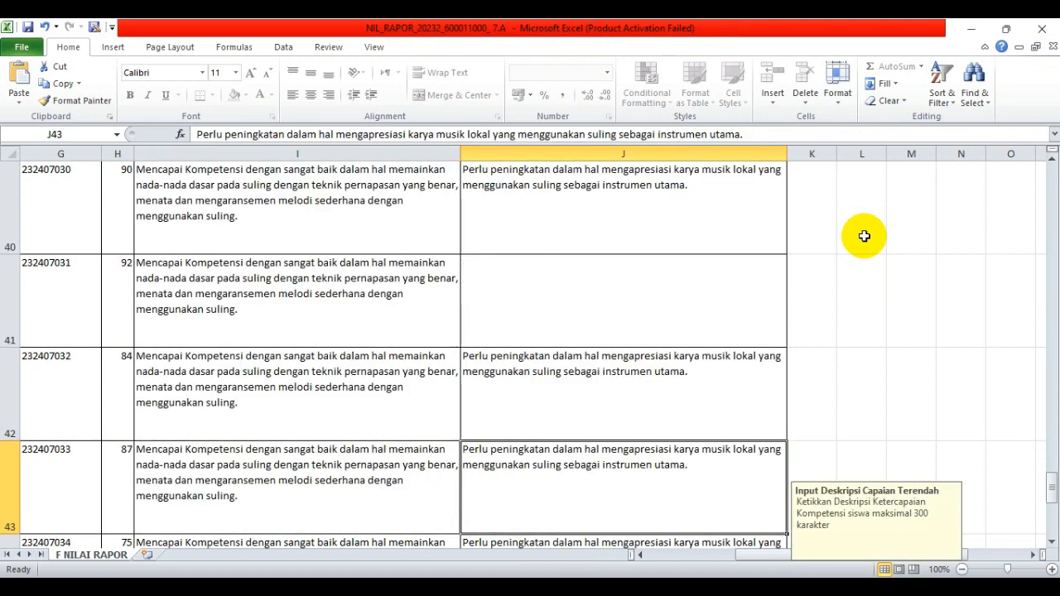
{"action": "key", "text": "Down"}
{"action": "key", "text": "Left"}
{"action": "key", "text": "Delete"}
{"action": "key", "text": "Down"}
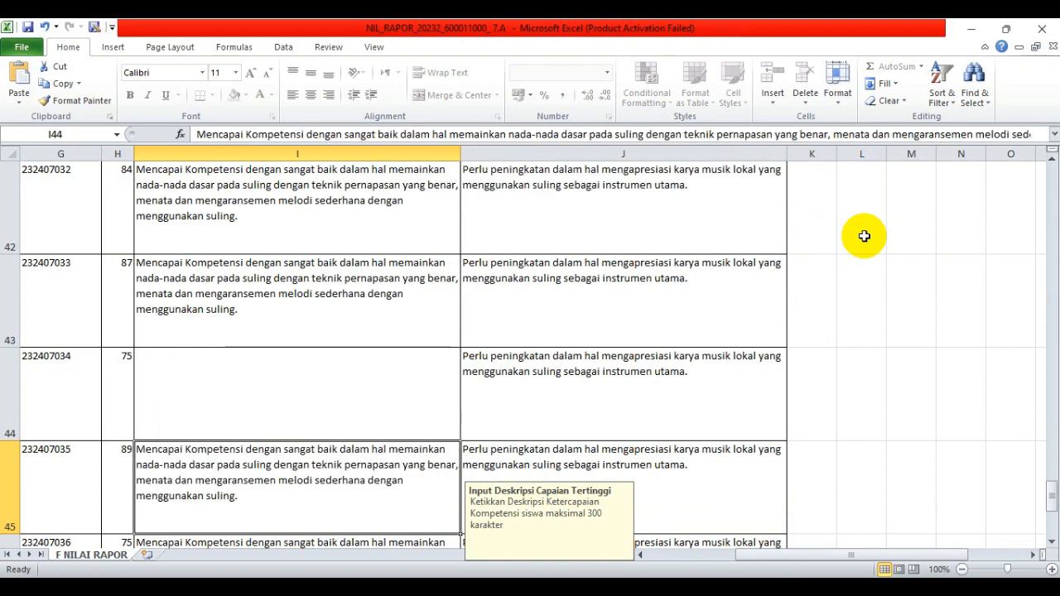
{"action": "key", "text": "Down"}
{"action": "key", "text": "Delete"}
{"action": "key", "text": "Down"}
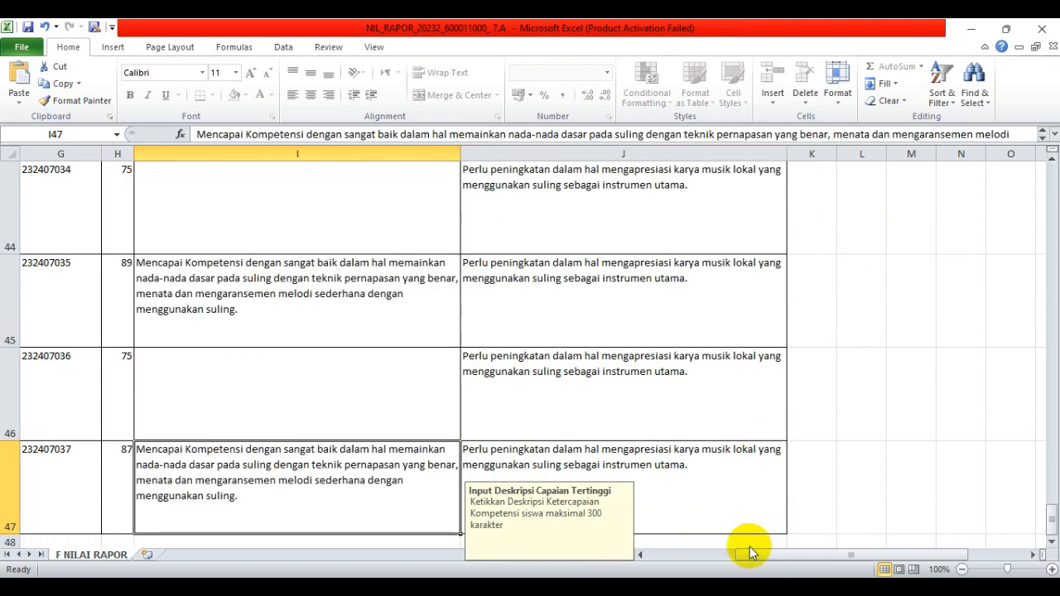
- Copy all text from student 1's Deskripsi Capaian Tertinggi box in e-Rapor, then return to Excel
{"action": "mouse_move", "coordinate": [754, 590]}
{"action": "left_click", "coordinate": [754, 514]}
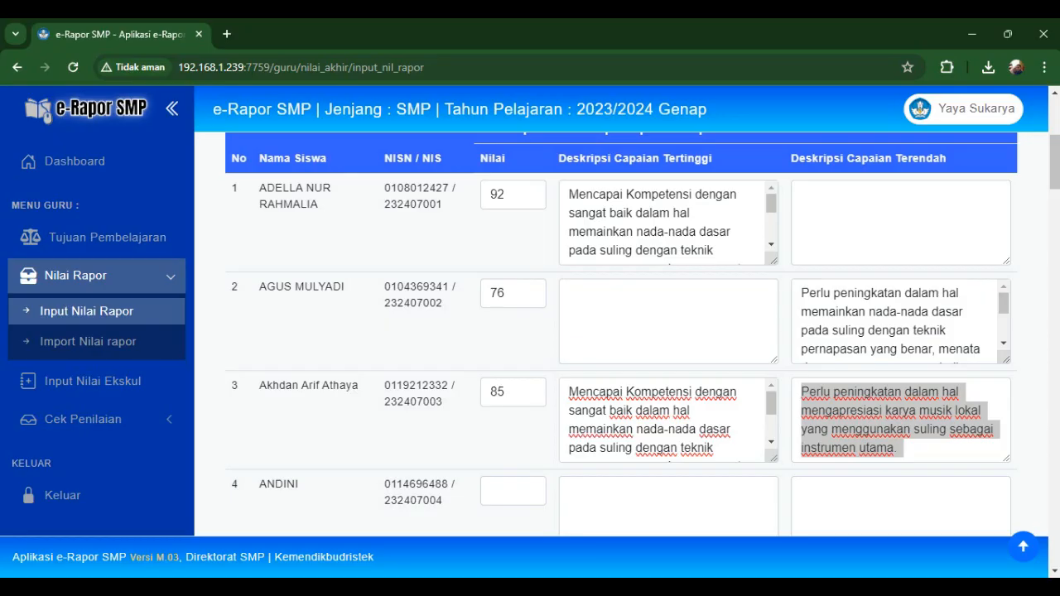
{"action": "left_click", "coordinate": [640, 233]}
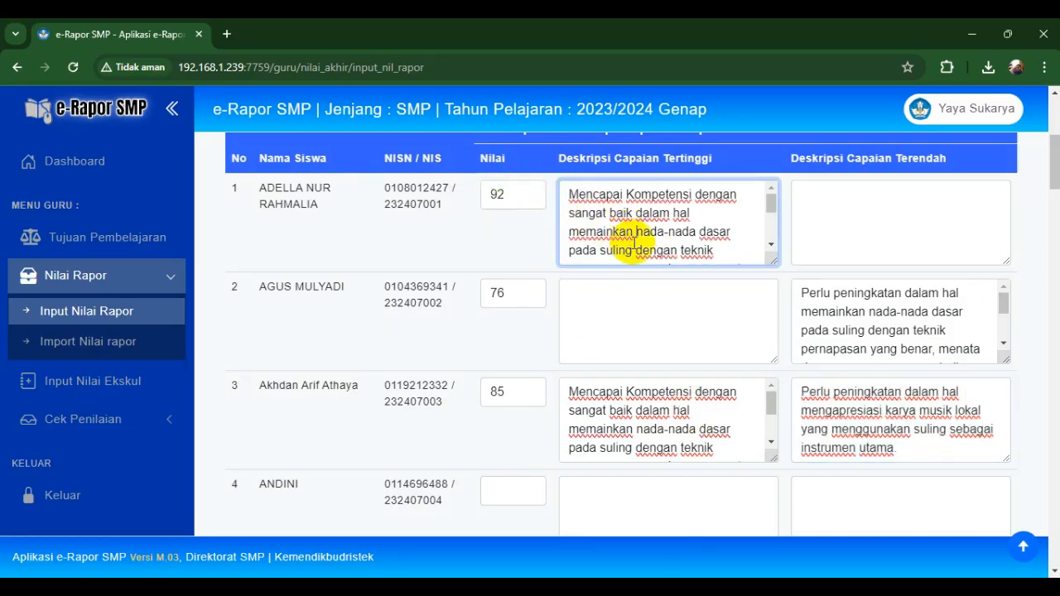
{"action": "key", "text": "ctrl+a"}
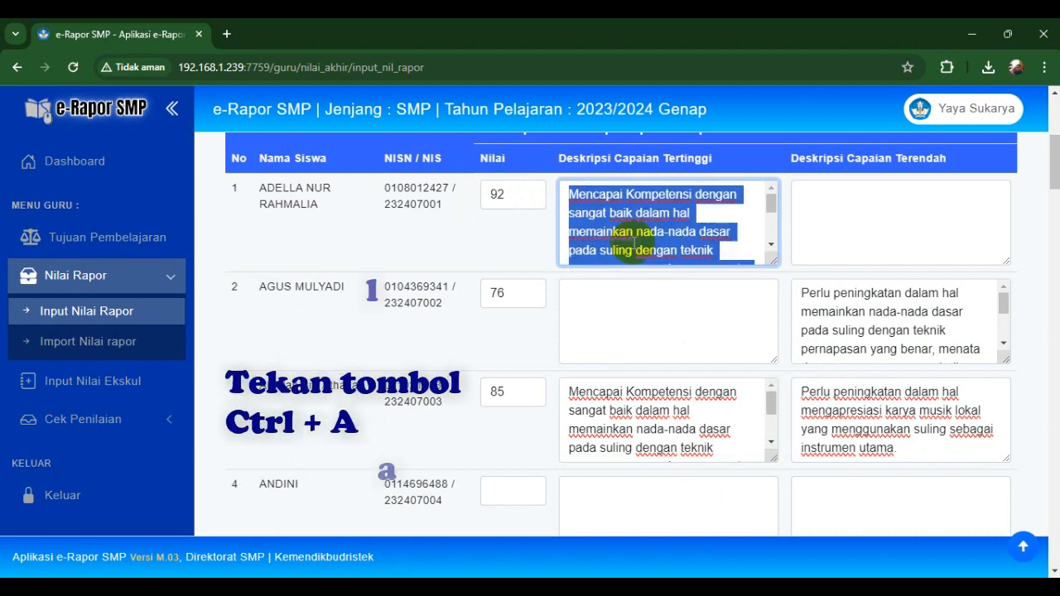
{"action": "key", "text": "ctrl+c"}
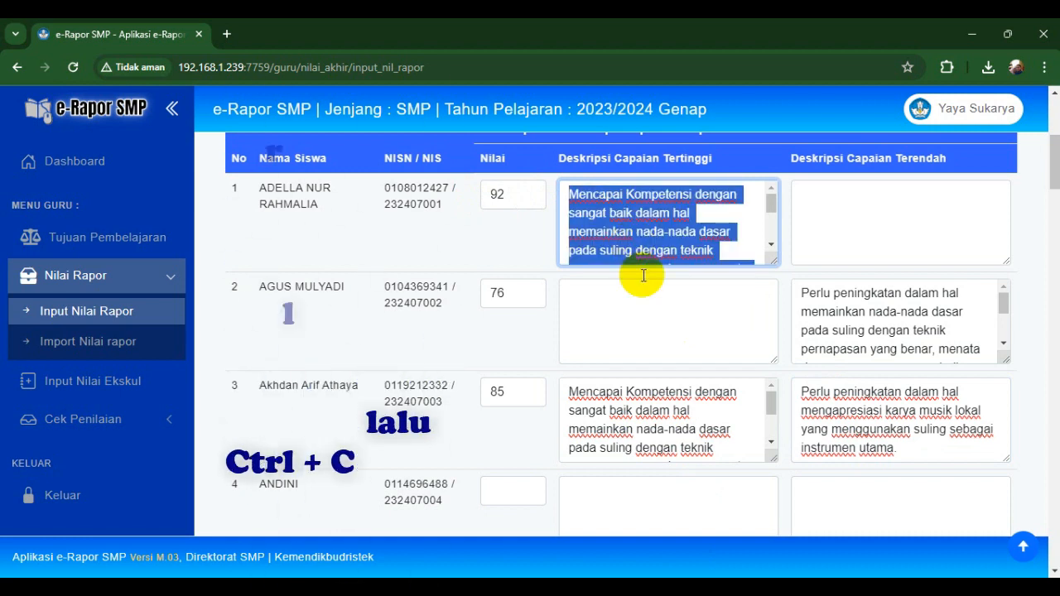
{"action": "key", "text": "alt+Tab"}
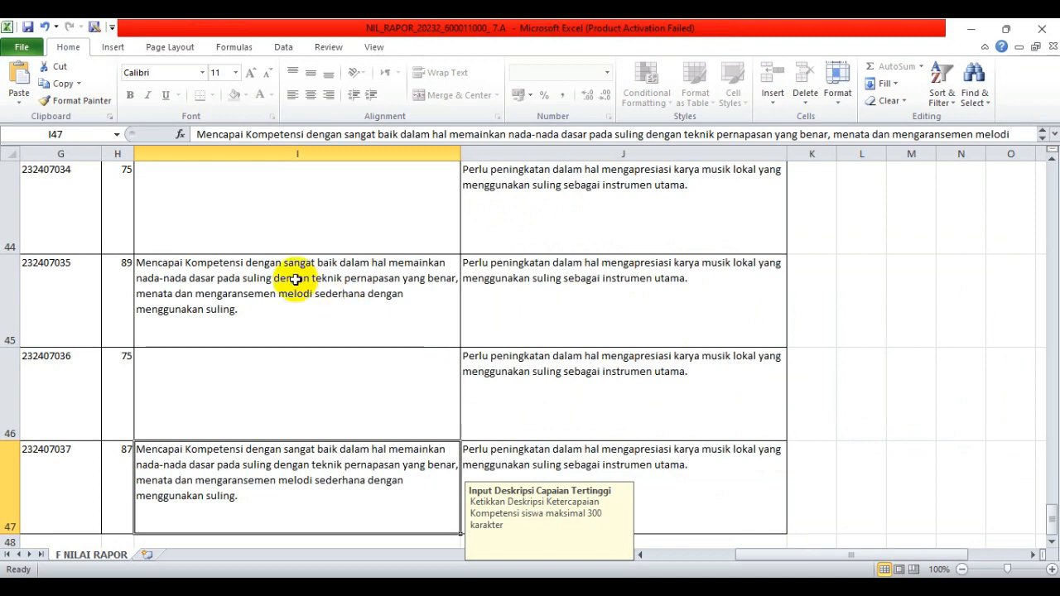
- Paste the fuller suling-appreciation description into the score-92 students' Capaian Tertinggi cells, including row 41
{"action": "left_click", "coordinate": [284, 273]}
{"action": "key", "text": "Down"}
{"action": "key", "text": "Down"}
{"action": "key", "text": "Down"}
{"action": "key", "text": "Up"}
{"action": "key", "text": "Up"}
{"action": "key", "text": "Up"}
{"action": "key", "text": "Up"}
{"action": "key", "text": "Up"}
{"action": "key", "text": "Up"}
{"action": "key", "text": "Up"}
{"action": "key", "text": "Up"}
{"action": "key", "text": "Up"}
{"action": "key", "text": "Up"}
{"action": "key", "text": "Up"}
{"action": "key", "text": "Up"}
{"action": "key", "text": "Up"}
{"action": "key", "text": "Up"}
{"action": "key", "text": "Up"}
{"action": "key", "text": "Up"}
{"action": "key", "text": "Up"}
{"action": "key", "text": "Up"}
{"action": "key", "text": "Up"}
{"action": "key", "text": "Up"}
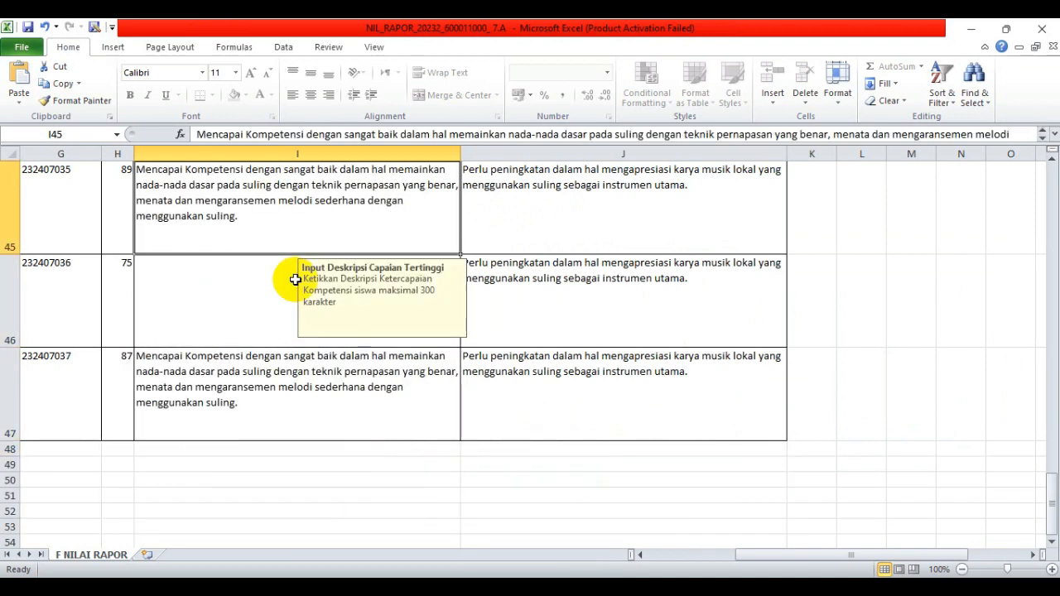
{"action": "key", "text": "Up"}
{"action": "key", "text": "Up"}
{"action": "key", "text": "Up"}
{"action": "key", "text": "Up"}
{"action": "key", "text": "Up"}
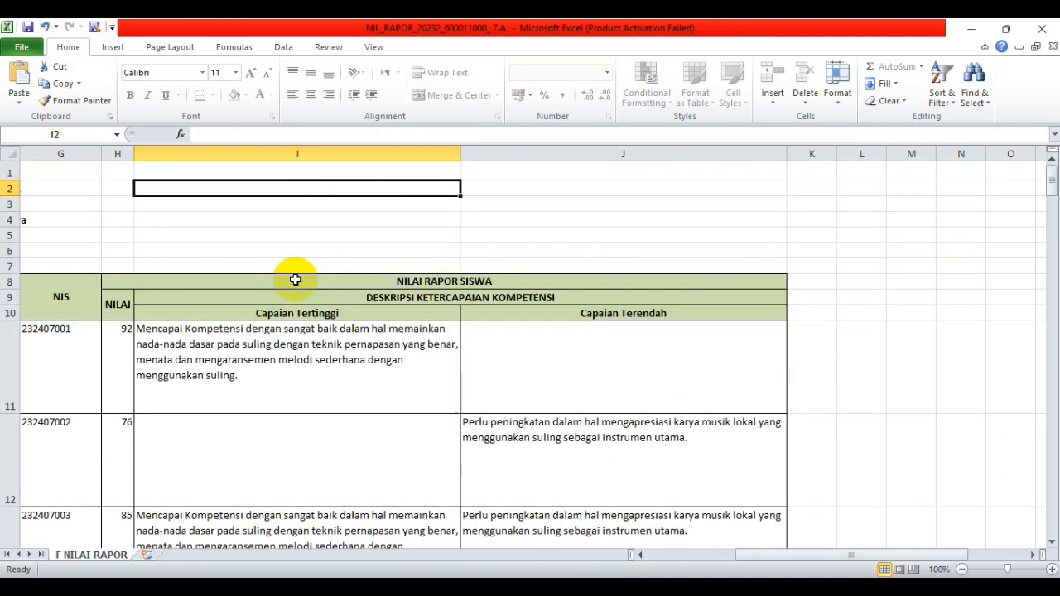
{"action": "key", "text": "Down"}
{"action": "key", "text": "Down"}
{"action": "key", "text": "Down"}
{"action": "key", "text": "Down"}
{"action": "key", "text": "Down"}
{"action": "key", "text": "Down"}
{"action": "key", "text": "Down"}
{"action": "key", "text": "Down"}
{"action": "key", "text": "Down"}
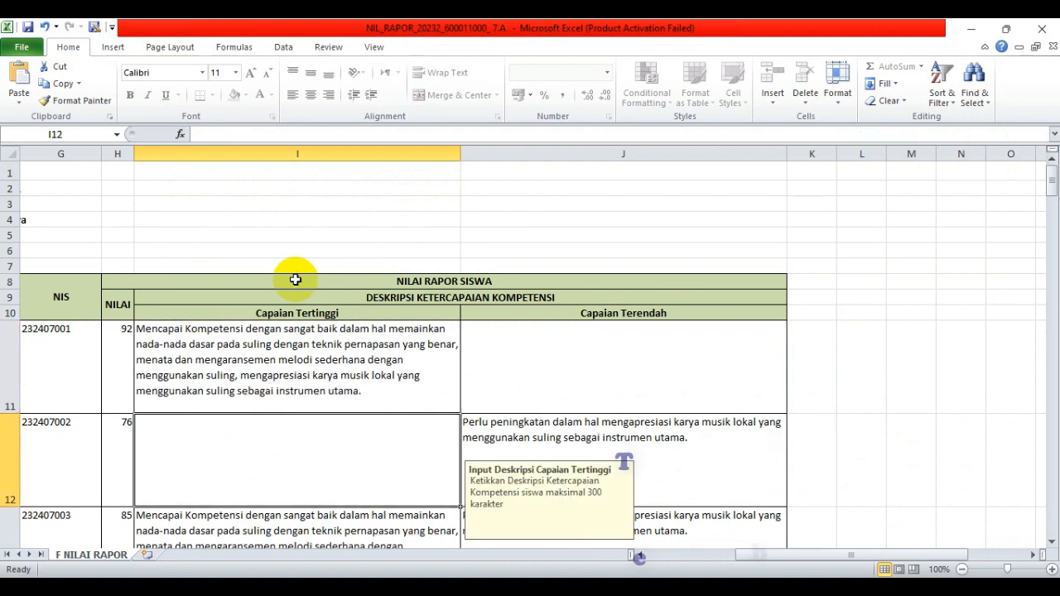
{"action": "key", "text": "Down"}
{"action": "key", "text": "Down"}
{"action": "key", "text": "Down"}
{"action": "key", "text": "Down"}
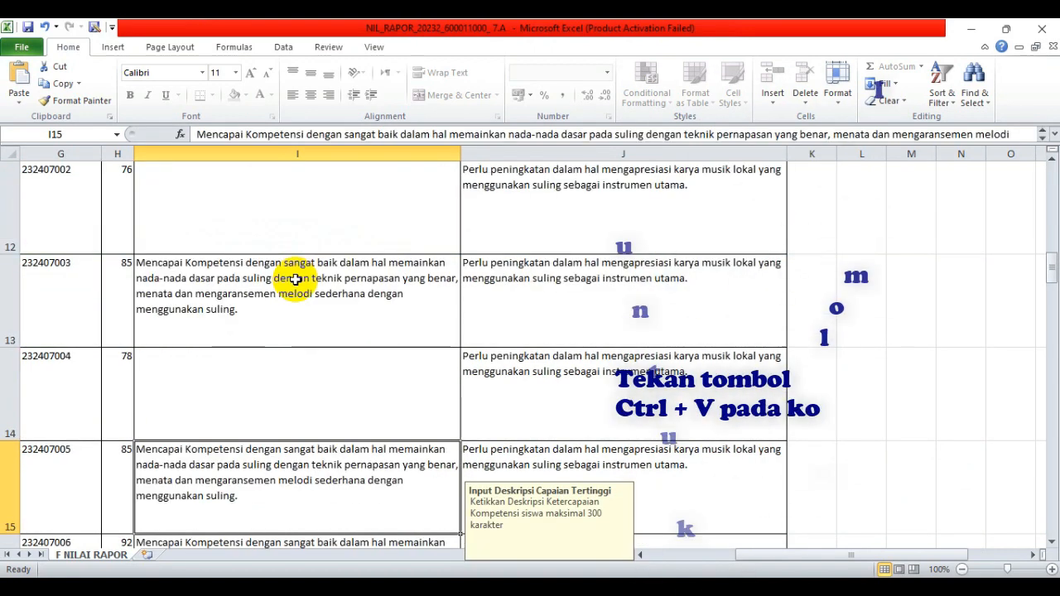
{"action": "key", "text": "ctrl+v"}
{"action": "key", "text": "Down"}
{"action": "key", "text": "Down"}
{"action": "key", "text": "Down"}
{"action": "key", "text": "Down"}
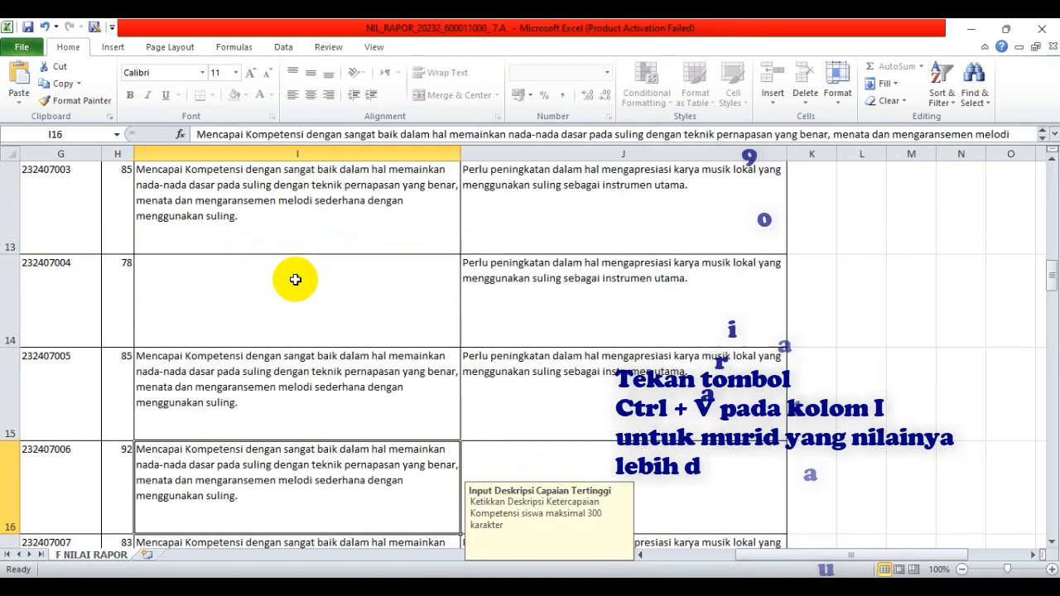
{"action": "key", "text": "ctrl+v"}
{"action": "key", "text": "Down"}
{"action": "key", "text": "Down"}
{"action": "key", "text": "Down"}
{"action": "key", "text": "Down"}
{"action": "key", "text": "Down"}
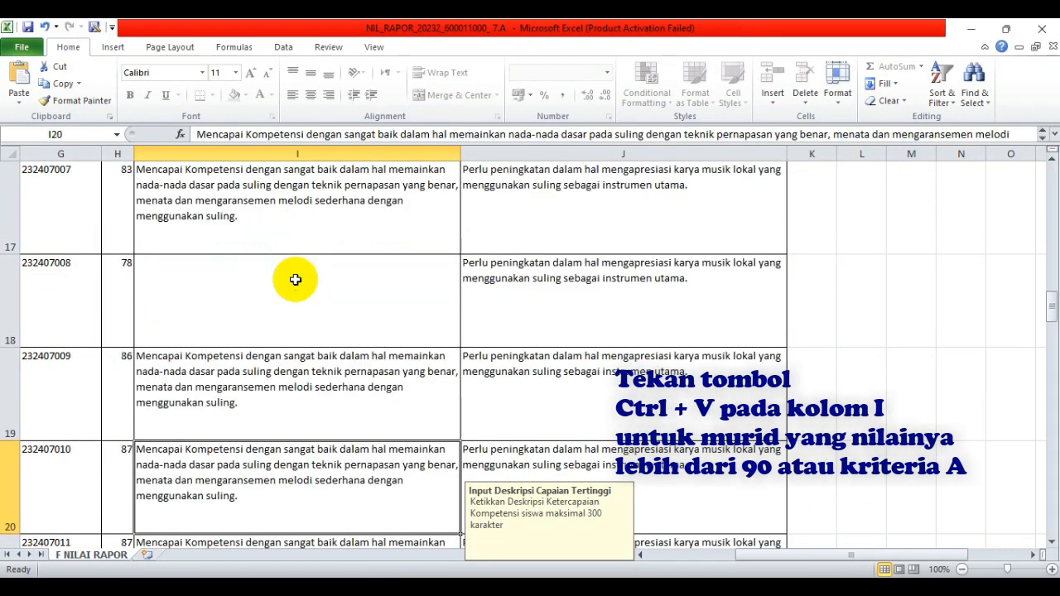
{"action": "key", "text": "Down"}
{"action": "key", "text": "Down"}
{"action": "key", "text": "Down"}
{"action": "key", "text": "Down"}
{"action": "key", "text": "Down"}
{"action": "key", "text": "Down"}
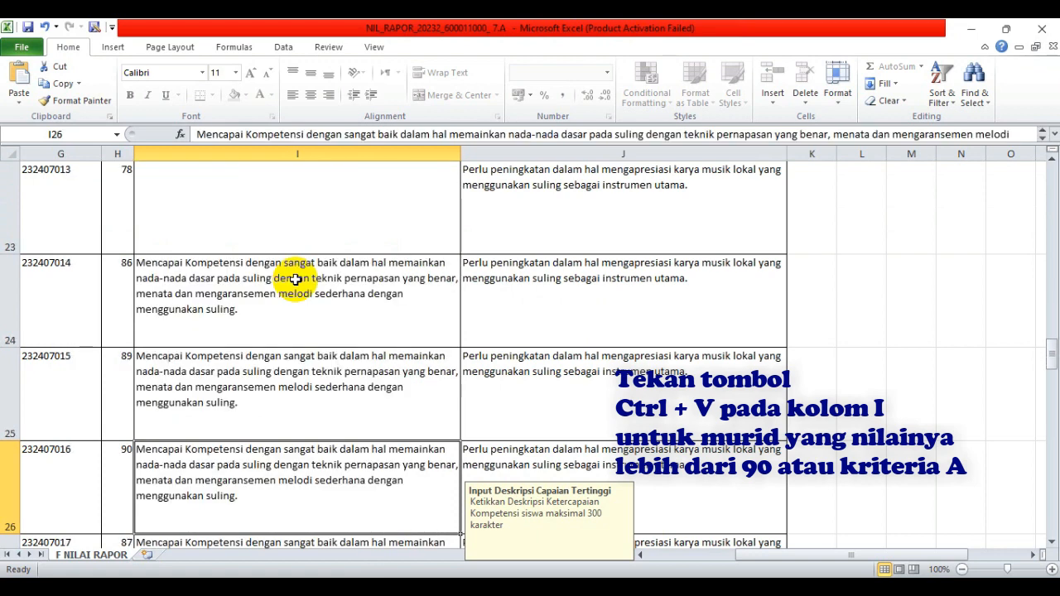
{"action": "key", "text": "Down"}
{"action": "key", "text": "Down"}
{"action": "key", "text": "Down"}
{"action": "key", "text": "Down"}
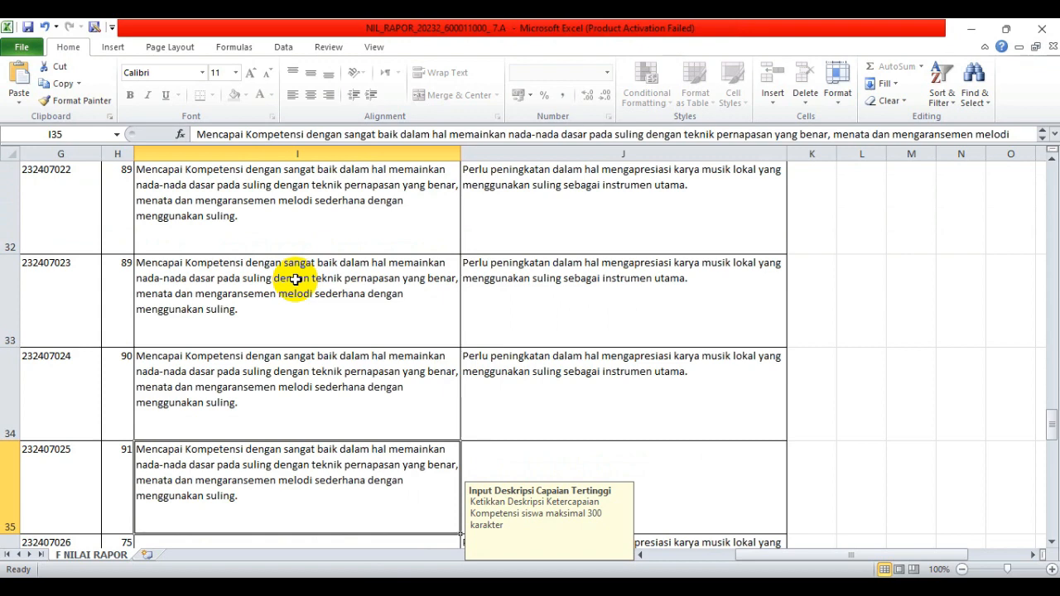
{"action": "key", "text": "Down"}
{"action": "key", "text": "Down"}
{"action": "key", "text": "Down"}
{"action": "key", "text": "Down"}
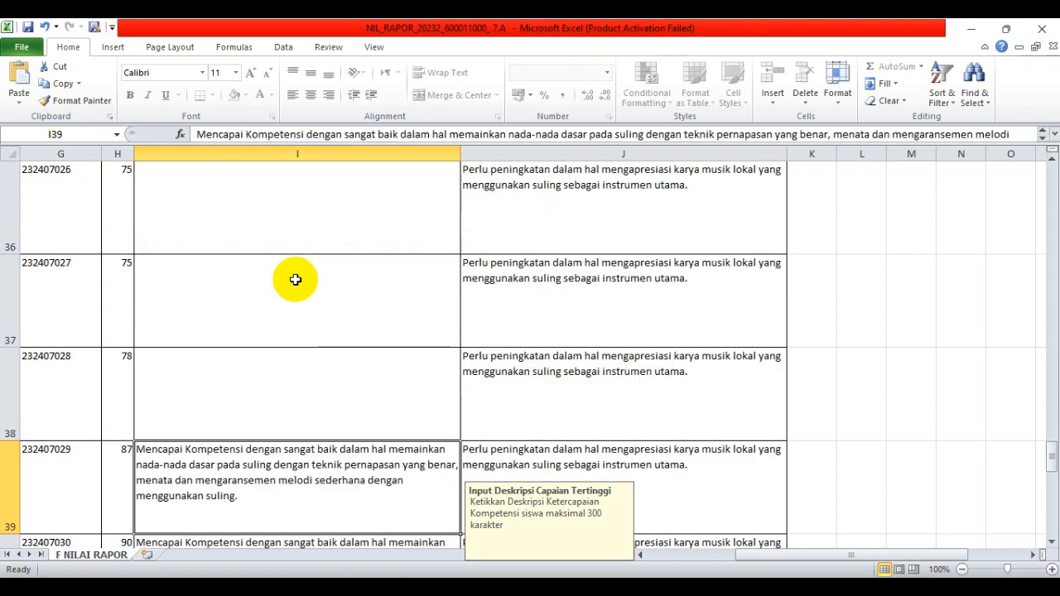
{"action": "key", "text": "Down"}
{"action": "key", "text": "Down"}
{"action": "key", "text": "ctrl+v"}
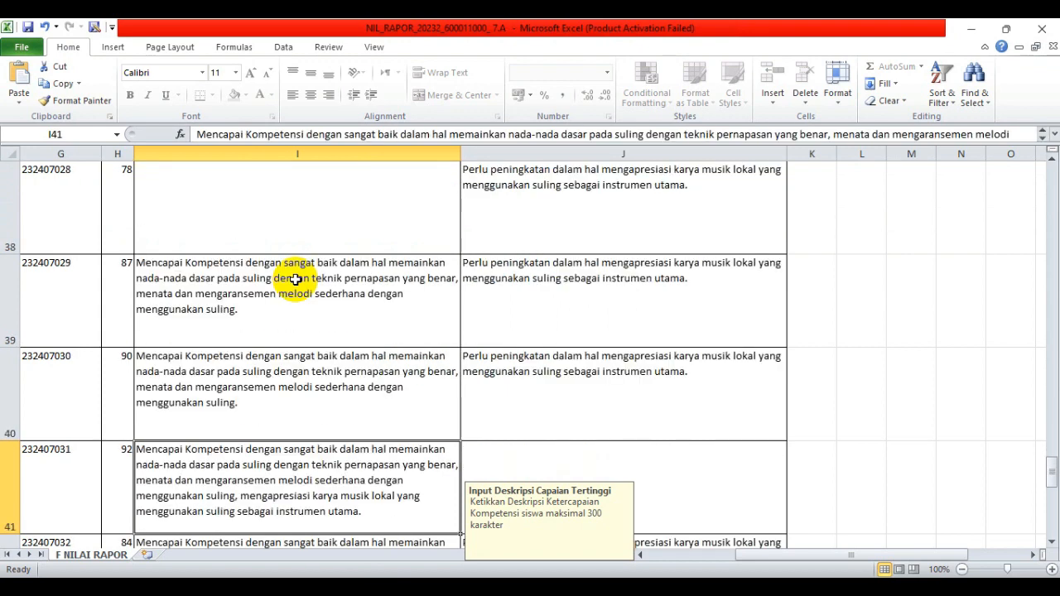
{"action": "key", "text": "Down"}
{"action": "key", "text": "Down"}
{"action": "key", "text": "Down"}
{"action": "key", "text": "Down"}
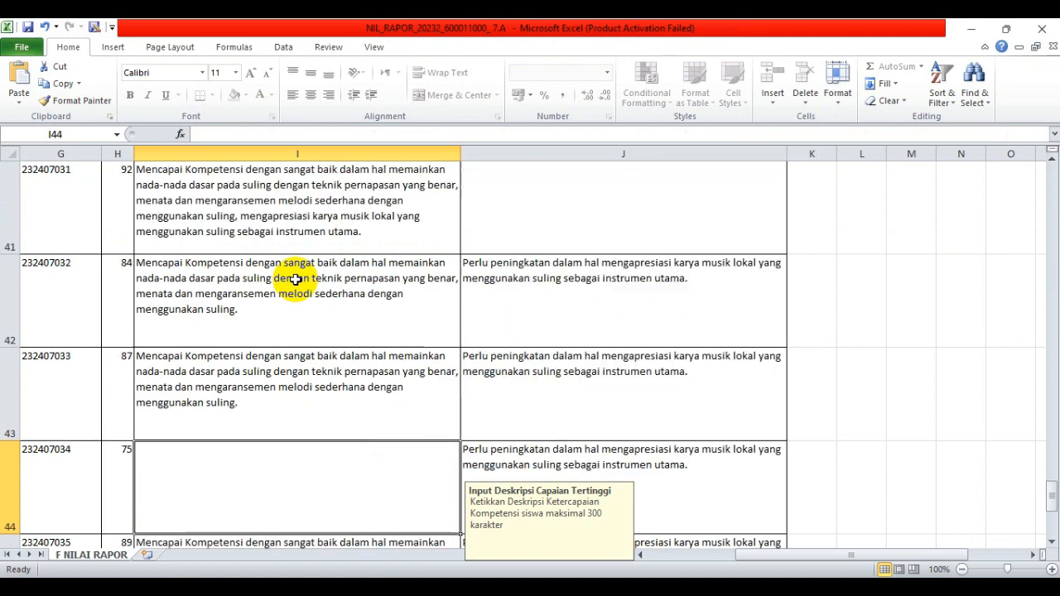
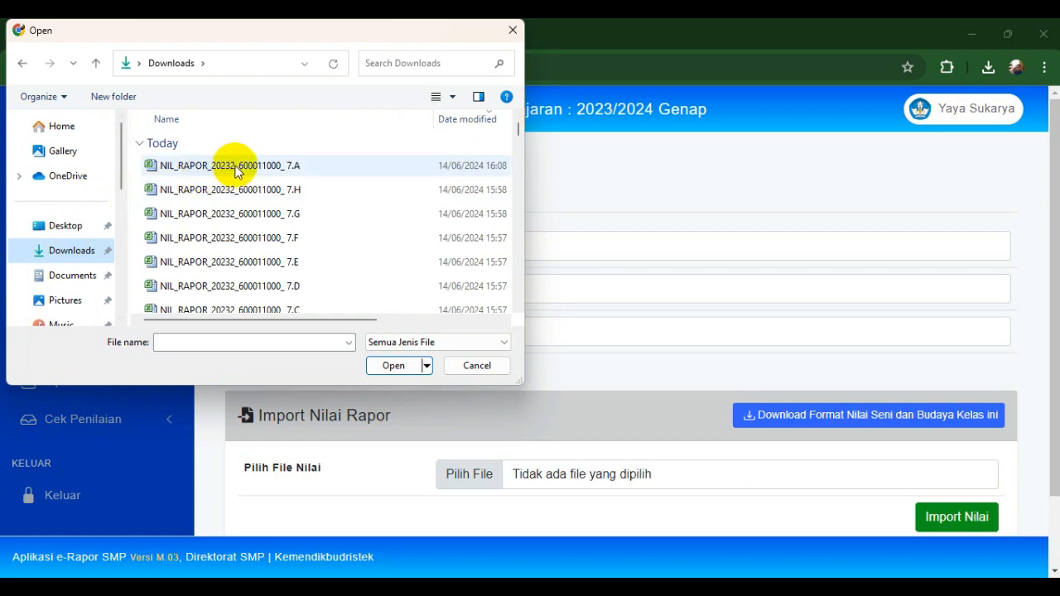
- Import the 7.A Seni dan Budaya grade file, recording 37 grades and descriptions
{"action": "left_click", "coordinate": [237, 168]}
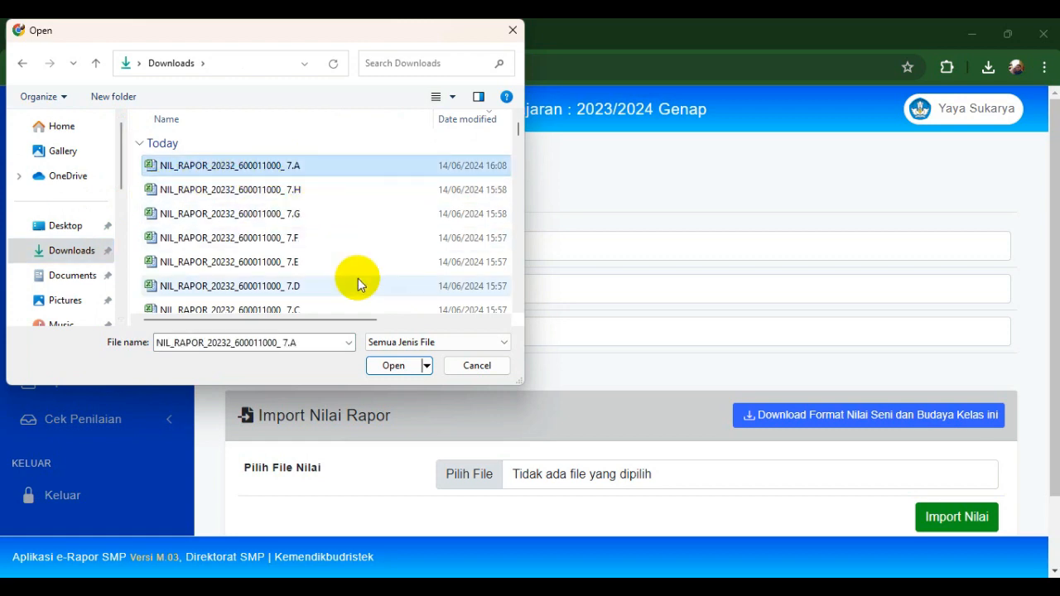
{"action": "left_click", "coordinate": [392, 365]}
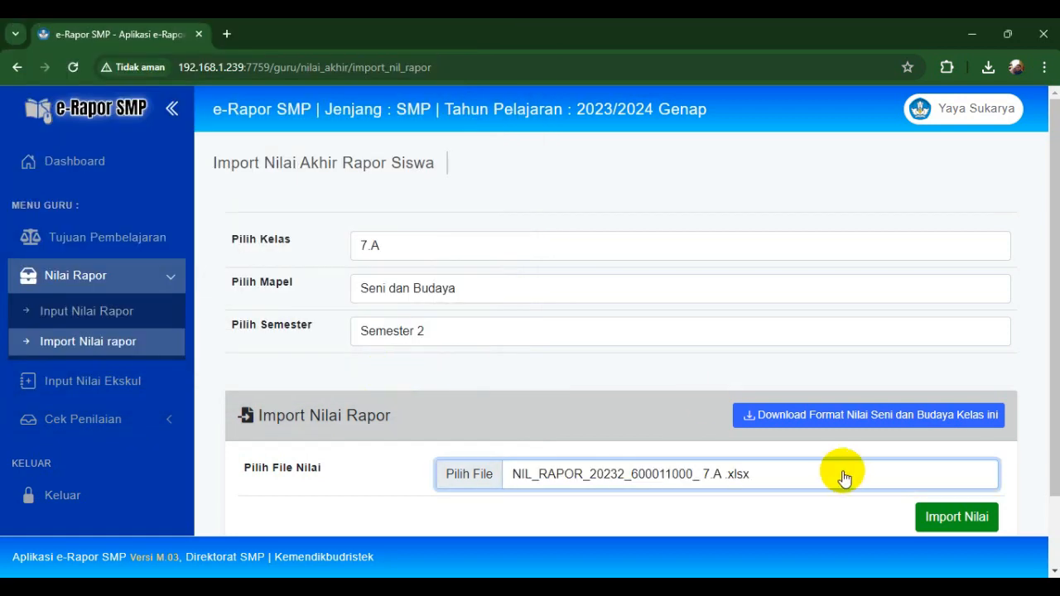
{"action": "left_click", "coordinate": [957, 520]}
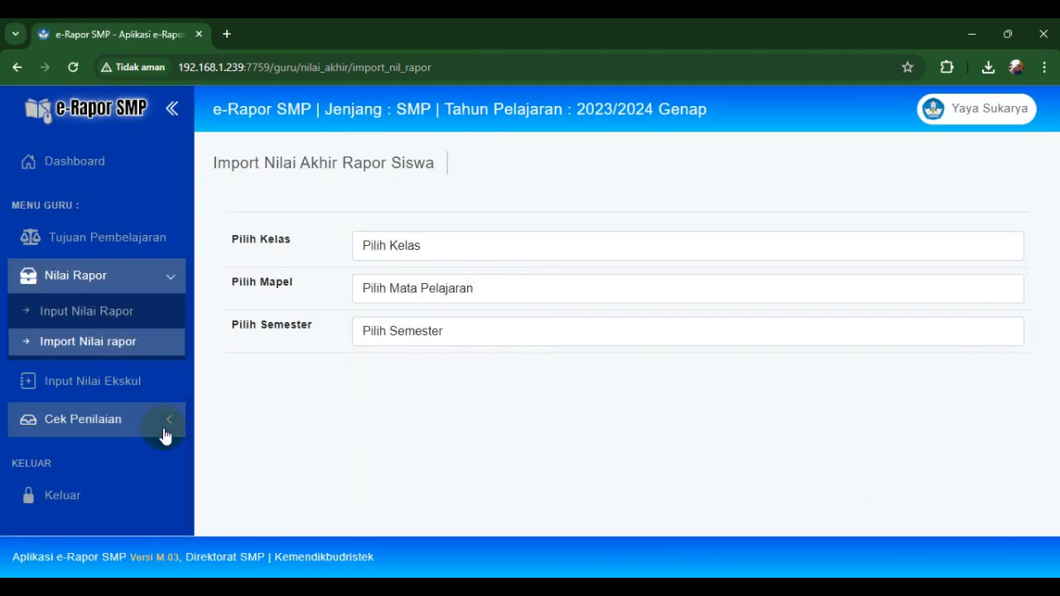
- Review Cek Penilaian's Status Penilaian page, then log out to the login page
{"action": "left_click", "coordinate": [164, 430]}
{"action": "left_click", "coordinate": [120, 395]}
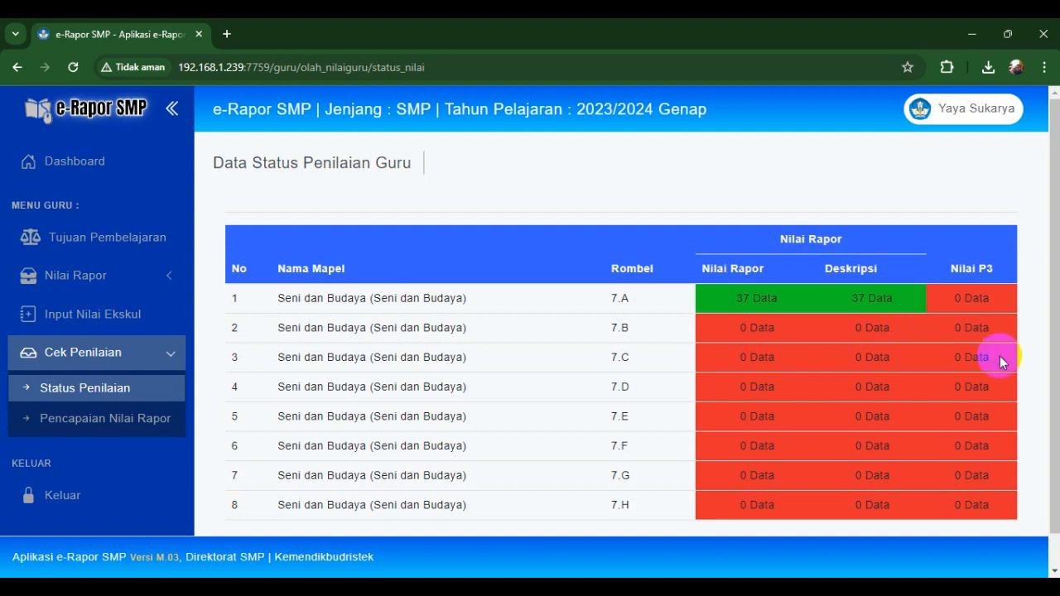
{"action": "left_click", "coordinate": [976, 125]}
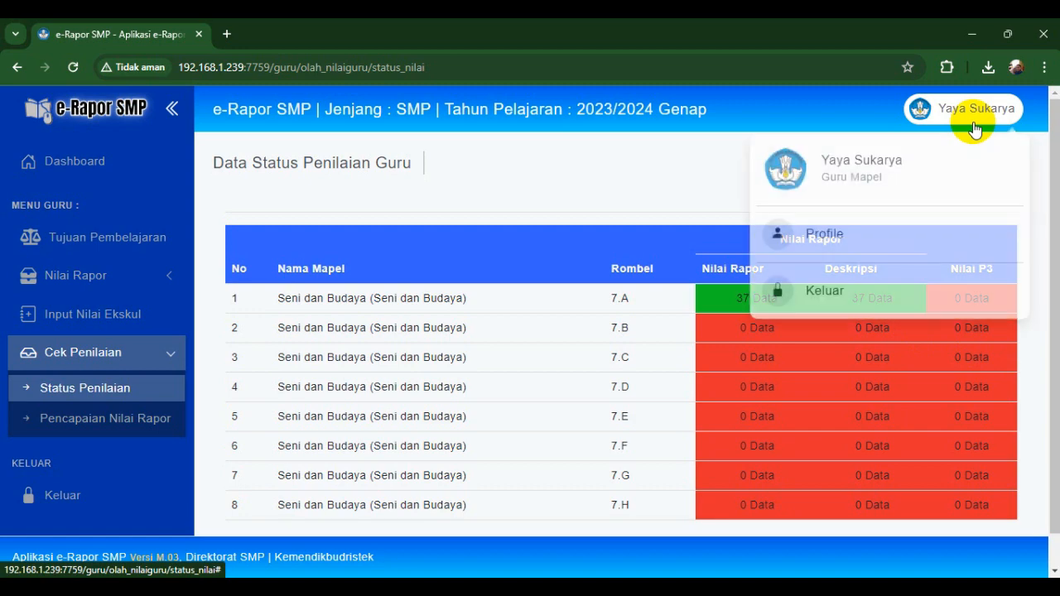
{"action": "left_click", "coordinate": [818, 278]}
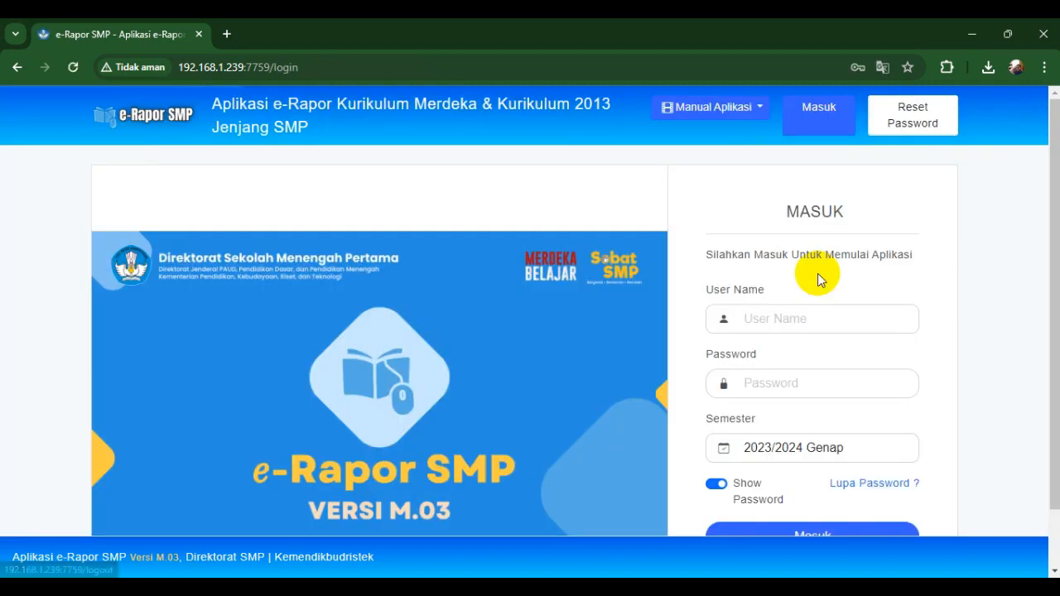
- Log in with the saved teacher account and choose school SMP NEGERI 31
{"action": "left_click", "coordinate": [792, 316]}
{"action": "type", "text": "198"}
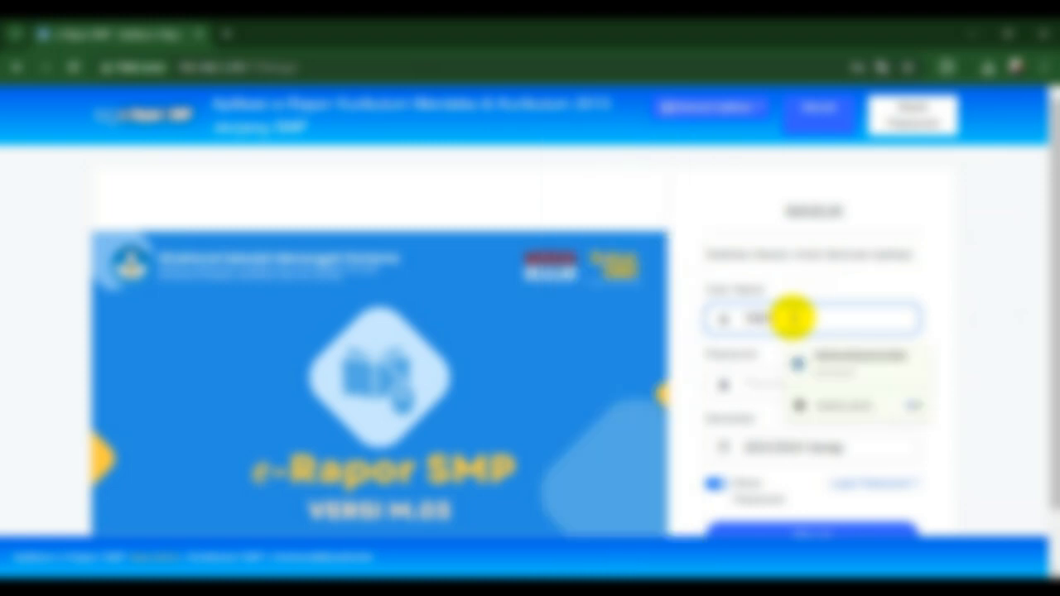
{"action": "left_click", "coordinate": [820, 364]}
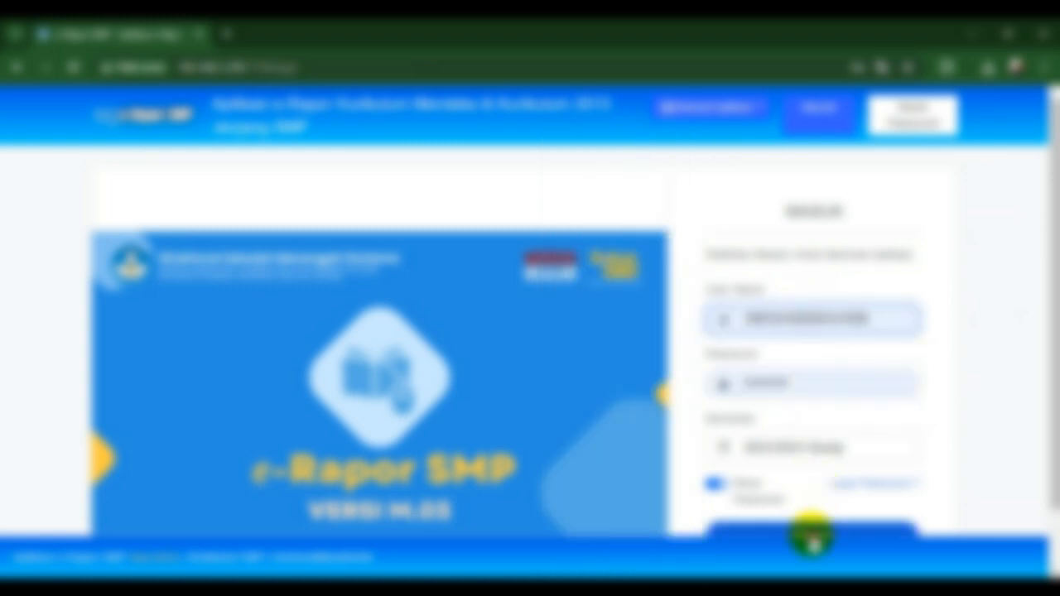
{"action": "left_click", "coordinate": [812, 532]}
{"action": "left_click", "coordinate": [525, 427]}
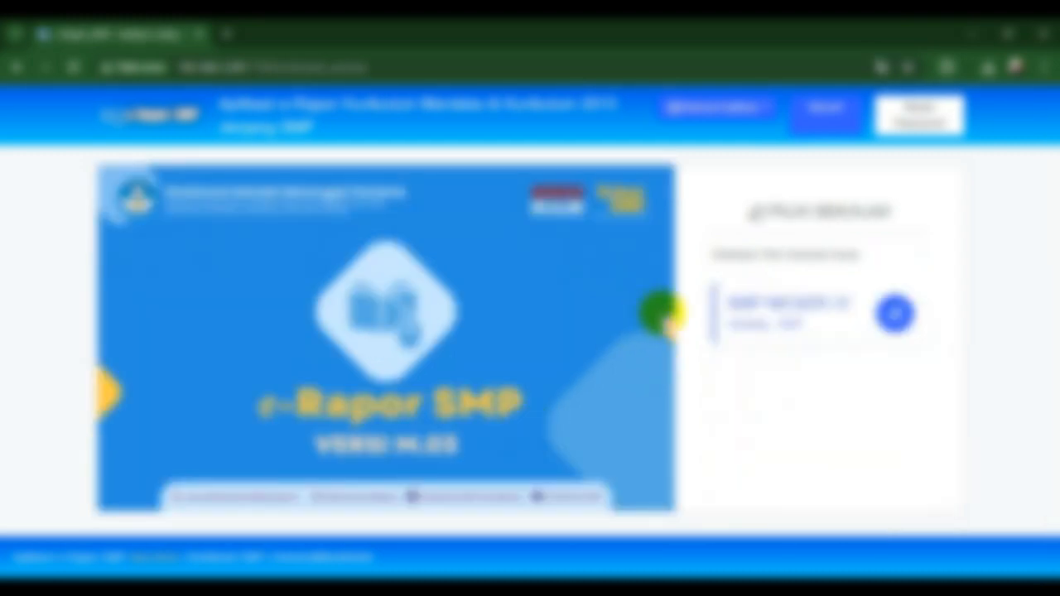
{"action": "left_click", "coordinate": [733, 333]}
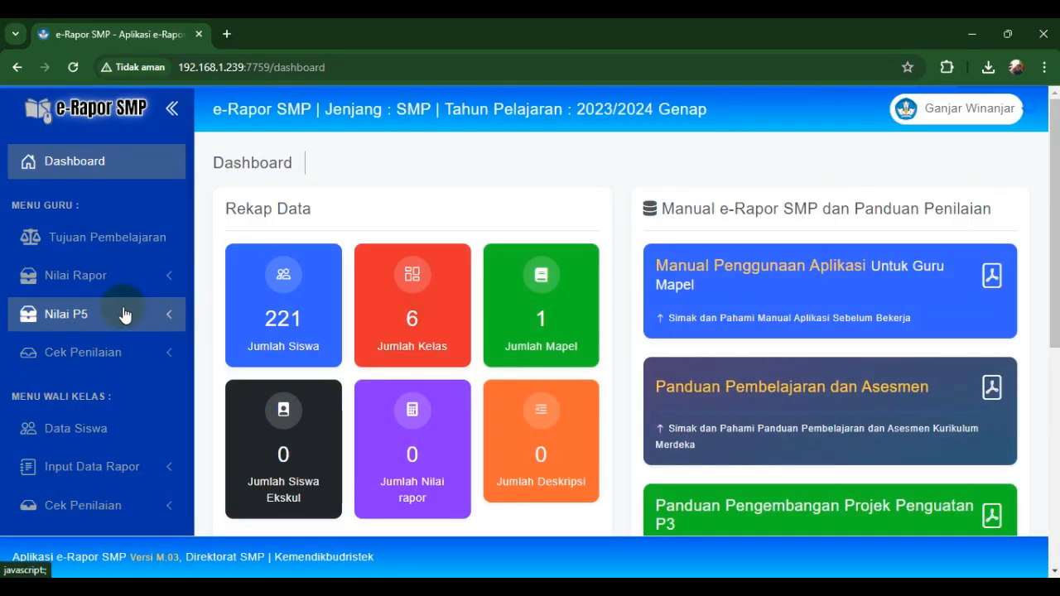
- Go to Nilai P5's Input Capaian Projek page
{"action": "left_click", "coordinate": [129, 283]}
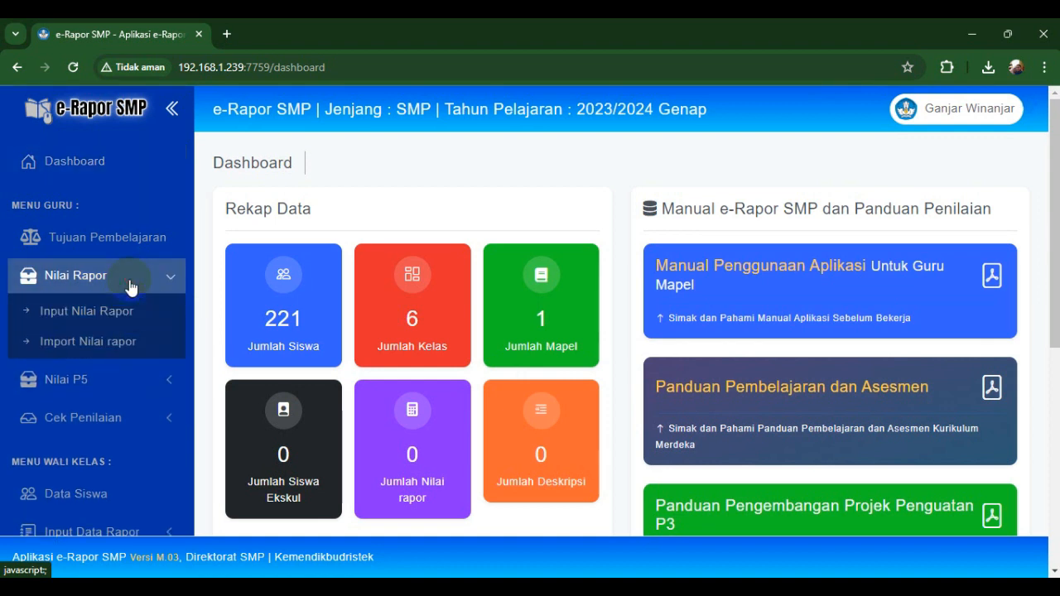
{"action": "left_click", "coordinate": [130, 286]}
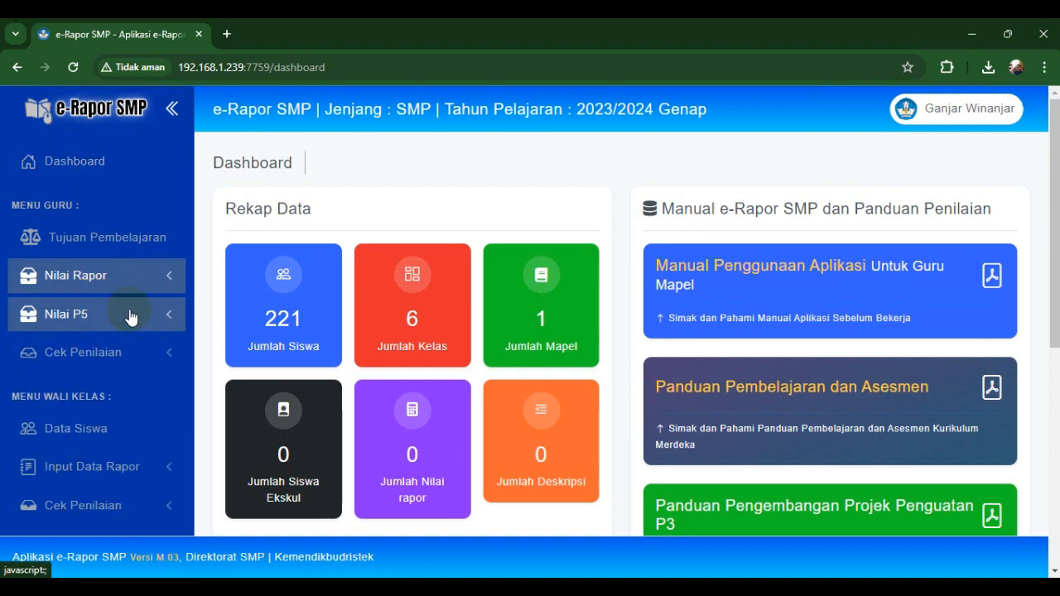
{"action": "left_click", "coordinate": [130, 315]}
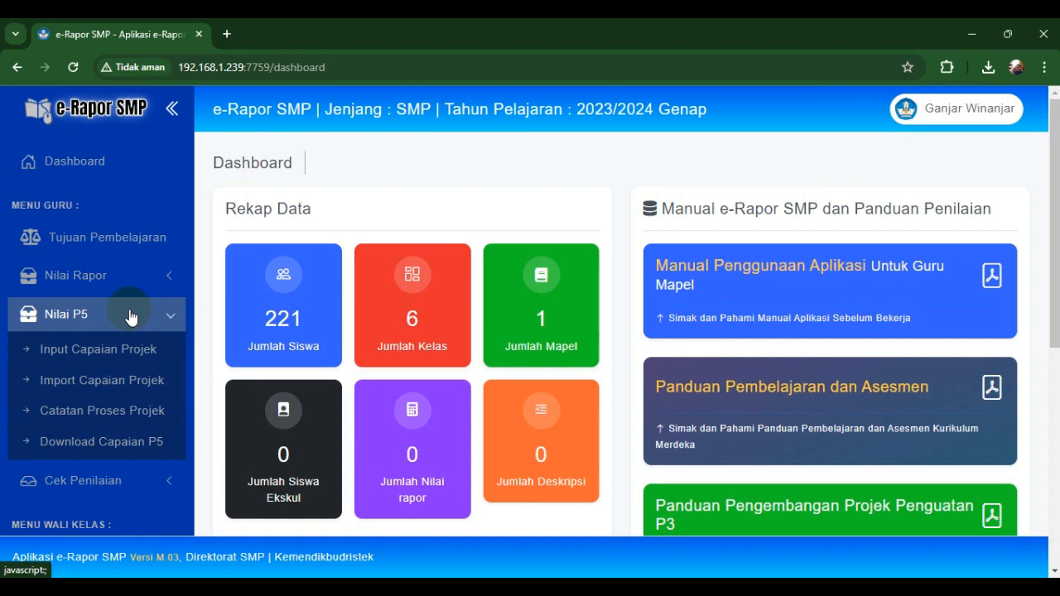
{"action": "left_click", "coordinate": [129, 356]}
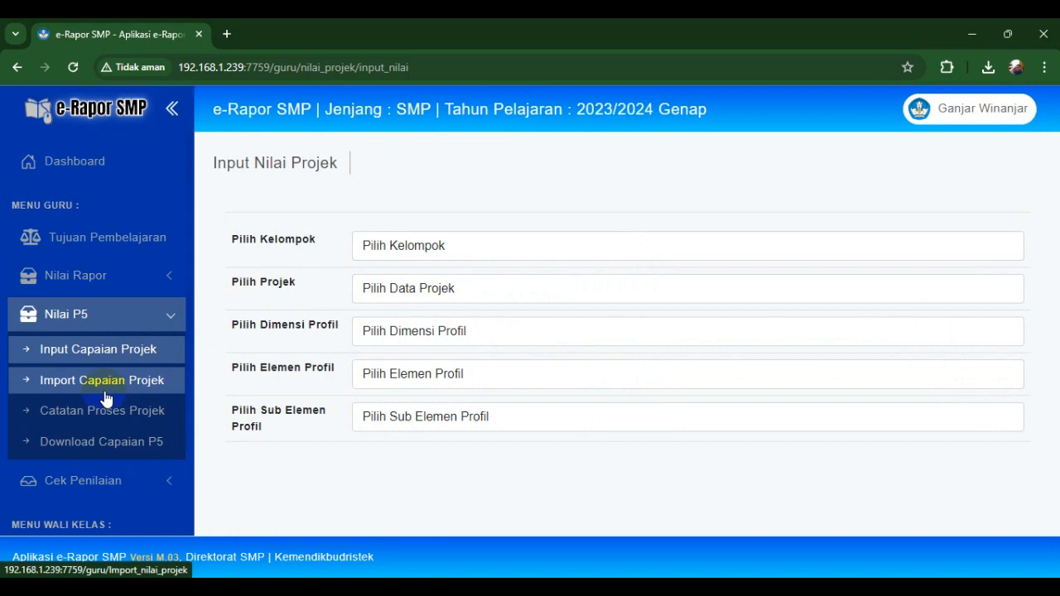
- On Import Capaian Projek, select group 7.C and the Remaja Sigap, Bijak, dan Berdikari project
{"action": "left_click", "coordinate": [106, 396]}
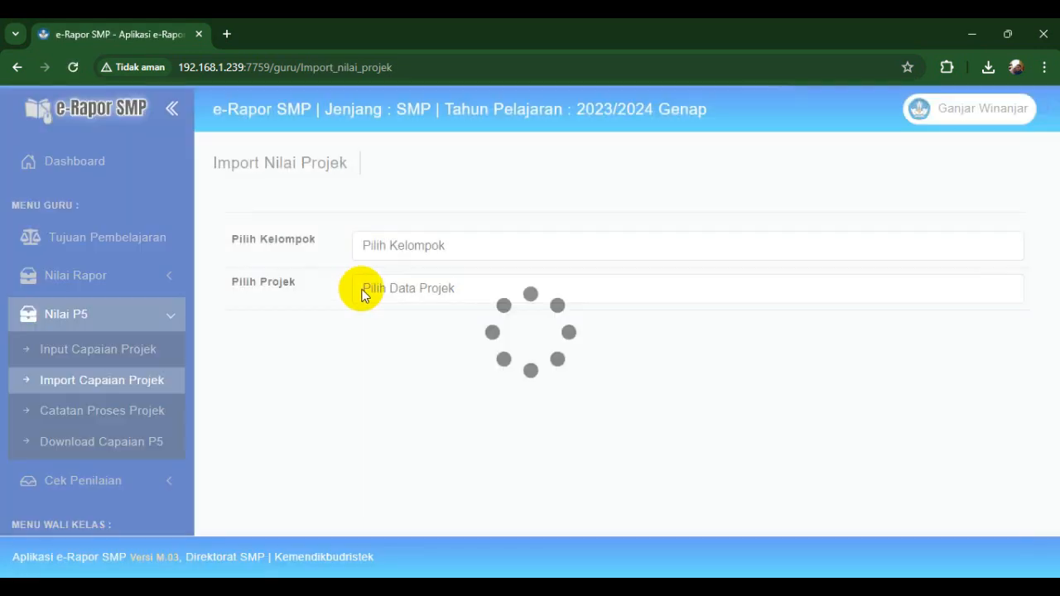
{"action": "left_click", "coordinate": [407, 249]}
{"action": "left_click", "coordinate": [377, 284]}
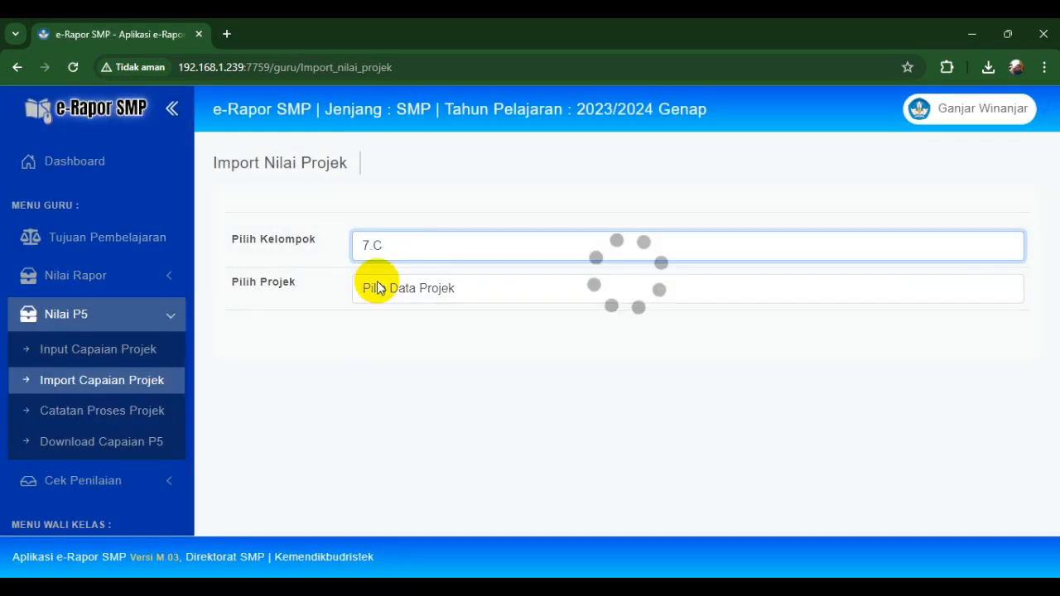
{"action": "left_click", "coordinate": [381, 291]}
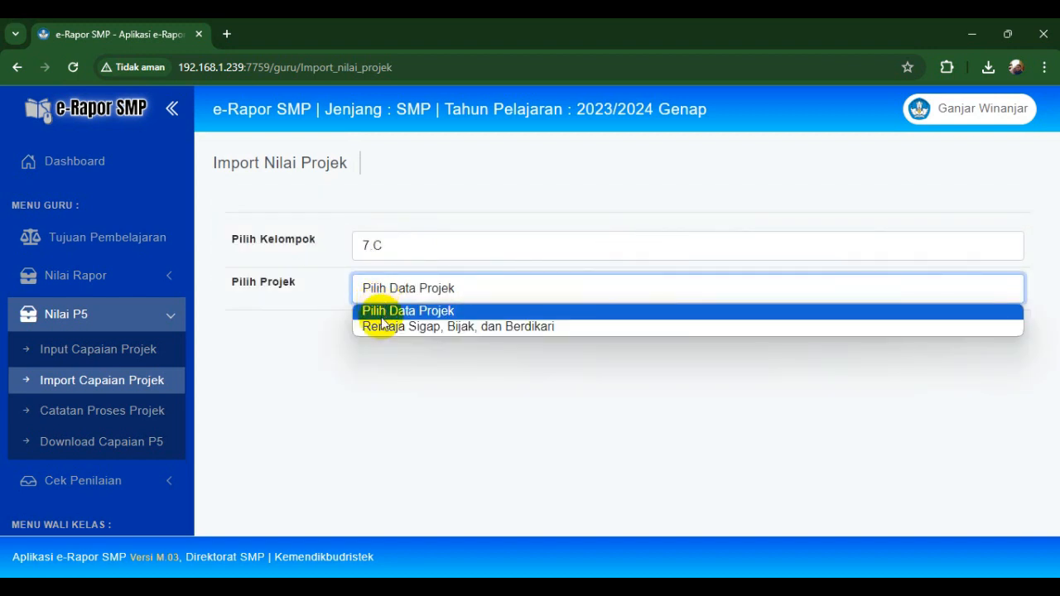
{"action": "left_click", "coordinate": [382, 327]}
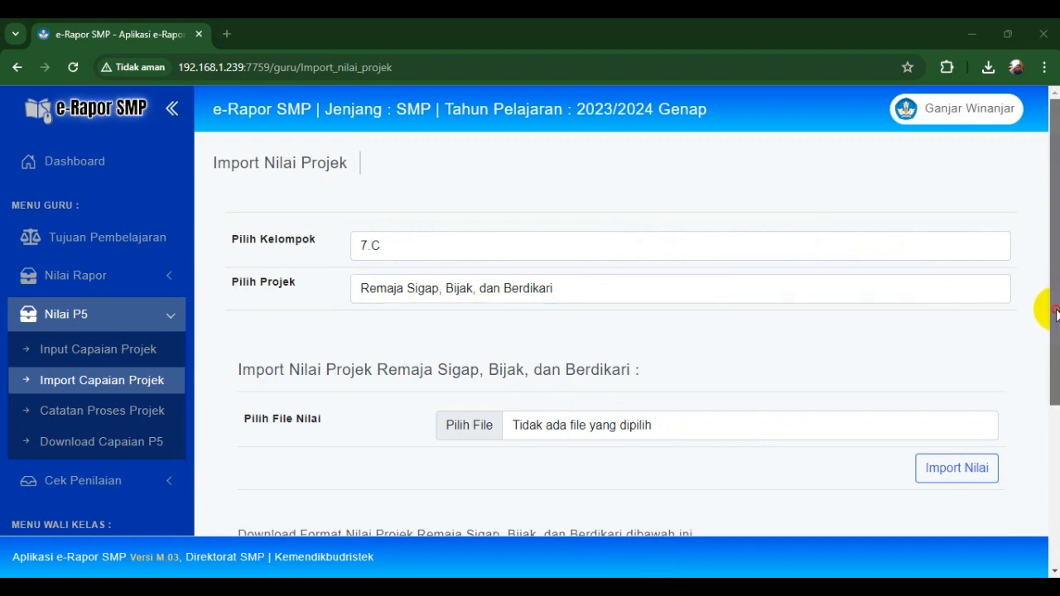
- Download the Beriman, Mandiri and Kreatif dimension grade templates
{"action": "left_click_drag", "start_coordinate": [1044, 303], "coordinate": [1044, 450]}
{"action": "left_click", "coordinate": [955, 406]}
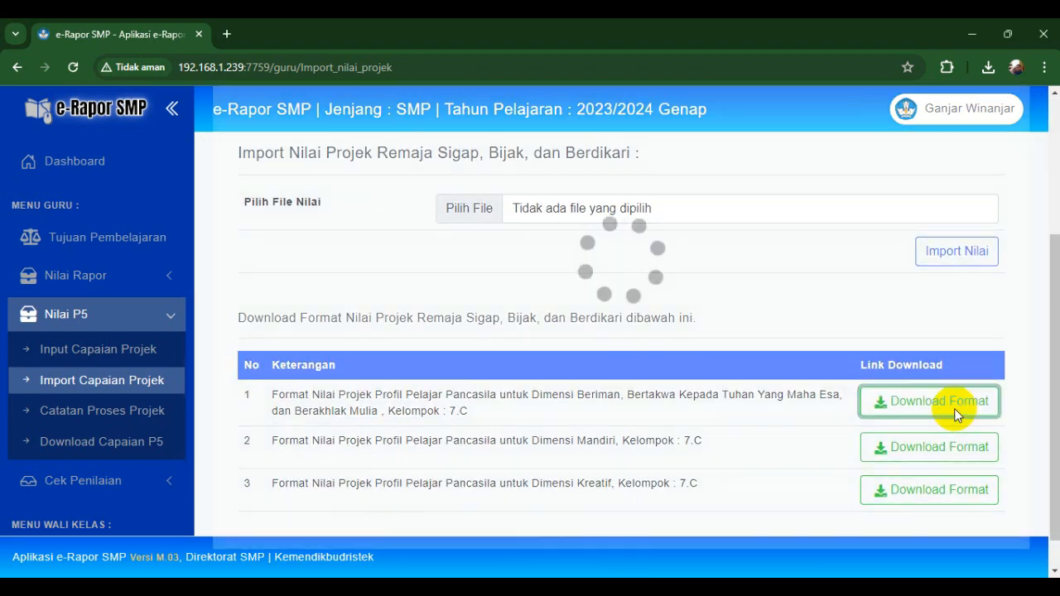
{"action": "left_click", "coordinate": [934, 452]}
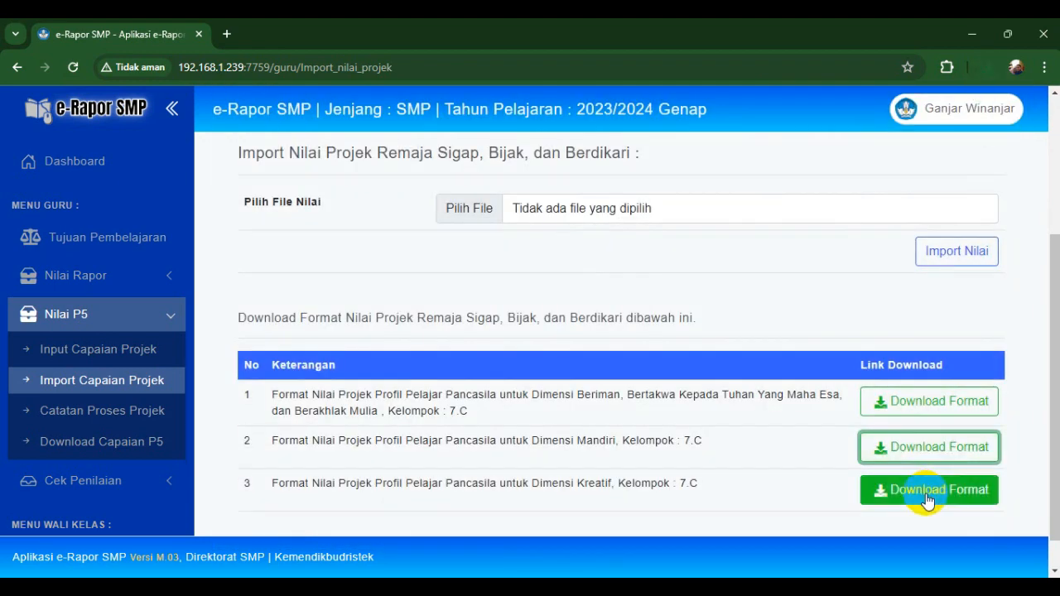
{"action": "left_click", "coordinate": [925, 494]}
- Keep the three blocked template downloads and show them in the Downloads folder
{"action": "left_click", "coordinate": [986, 67]}
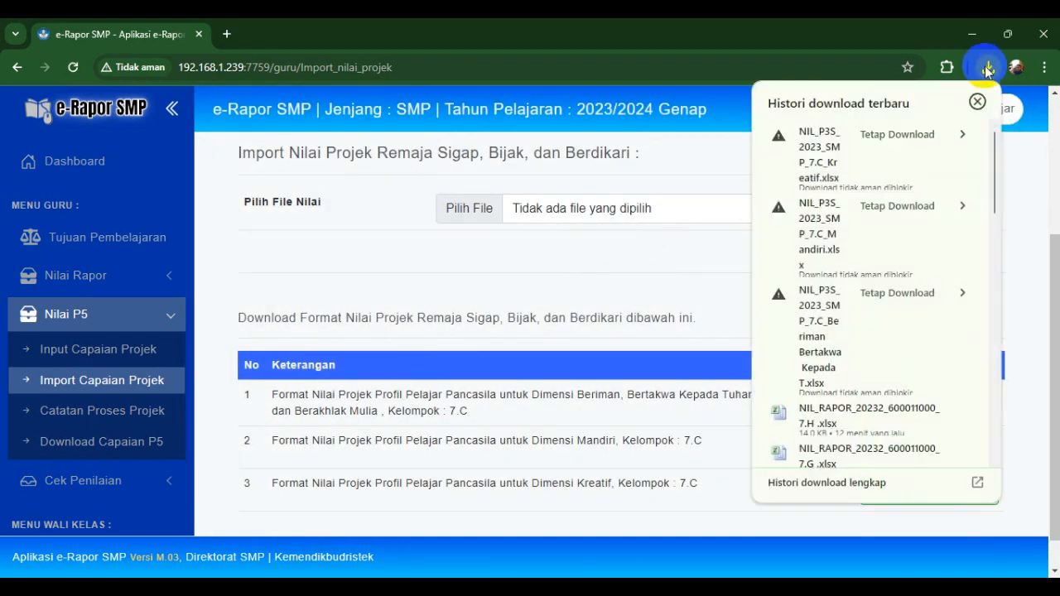
{"action": "left_click", "coordinate": [901, 139]}
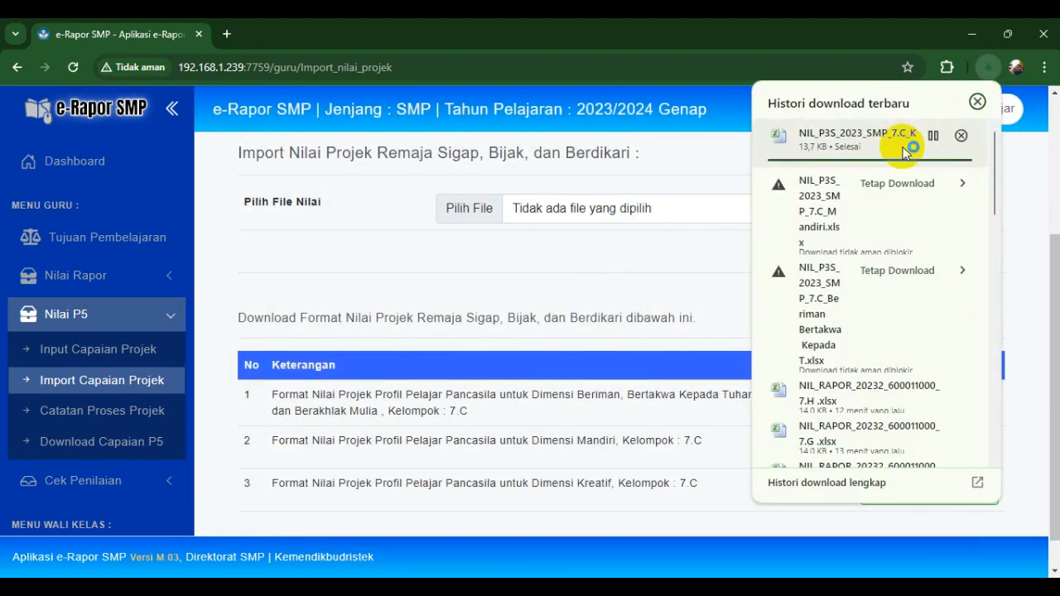
{"action": "left_click", "coordinate": [899, 181]}
{"action": "left_click", "coordinate": [897, 216]}
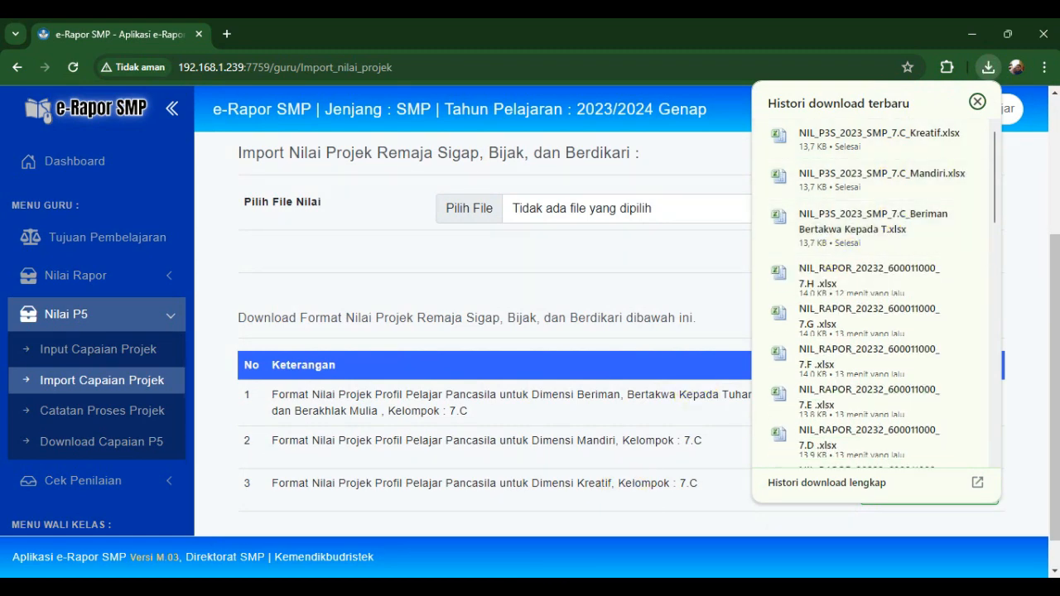
{"action": "left_click", "coordinate": [549, 571]}
{"action": "left_click", "coordinate": [569, 403]}
- Select the Kreatif, Mandiri and Beriman templates together and open them in Excel
{"action": "left_click", "coordinate": [613, 378]}
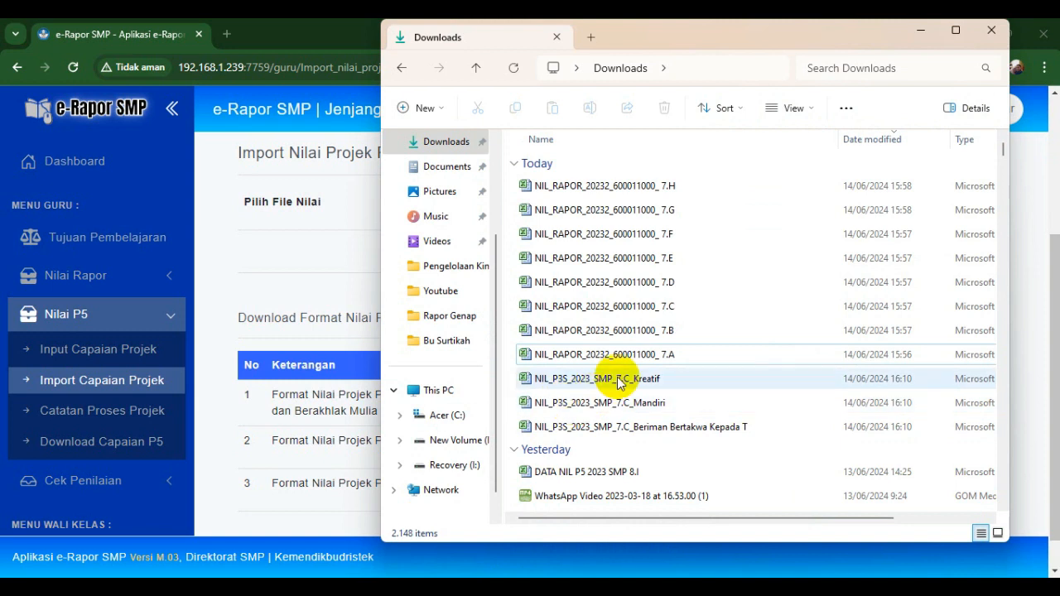
{"action": "left_click", "coordinate": [634, 428], "text": "shift"}
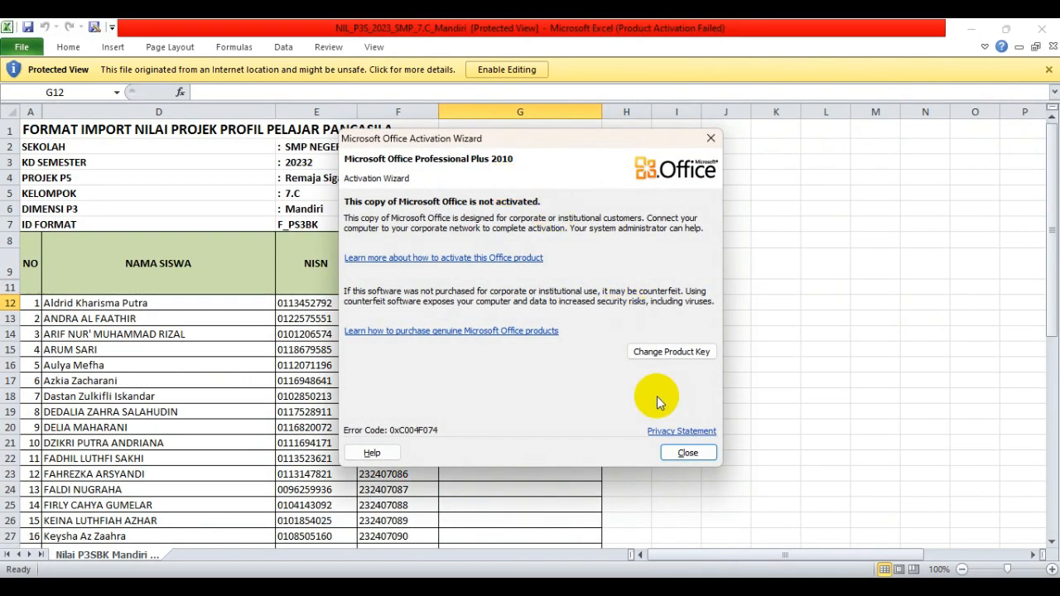
- Enable editing in the Mandiri workbook and try grades from the dropdowns in G12–G14
{"action": "left_click", "coordinate": [688, 453]}
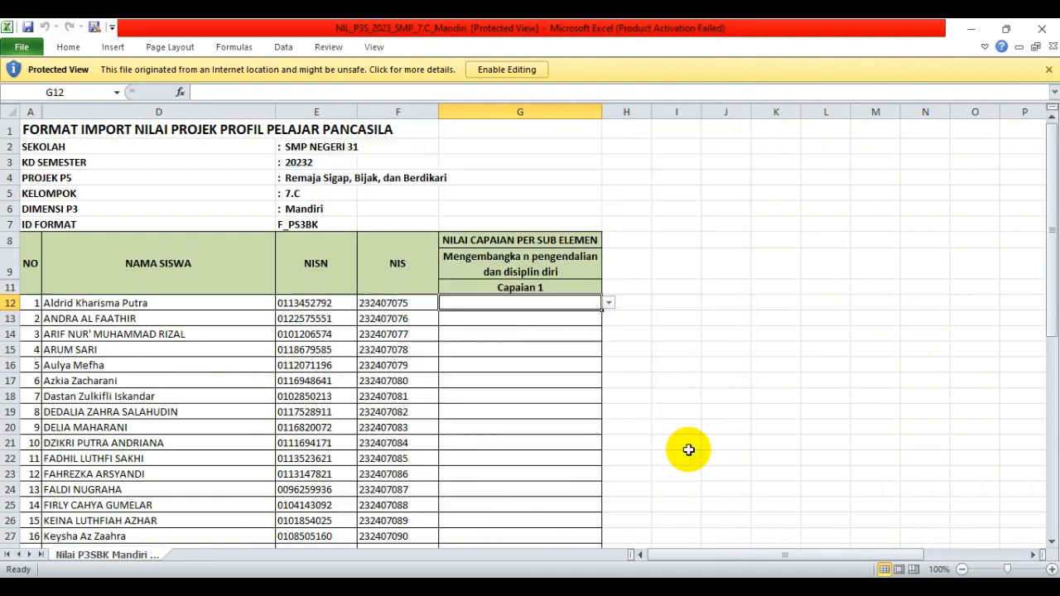
{"action": "left_click", "coordinate": [507, 69]}
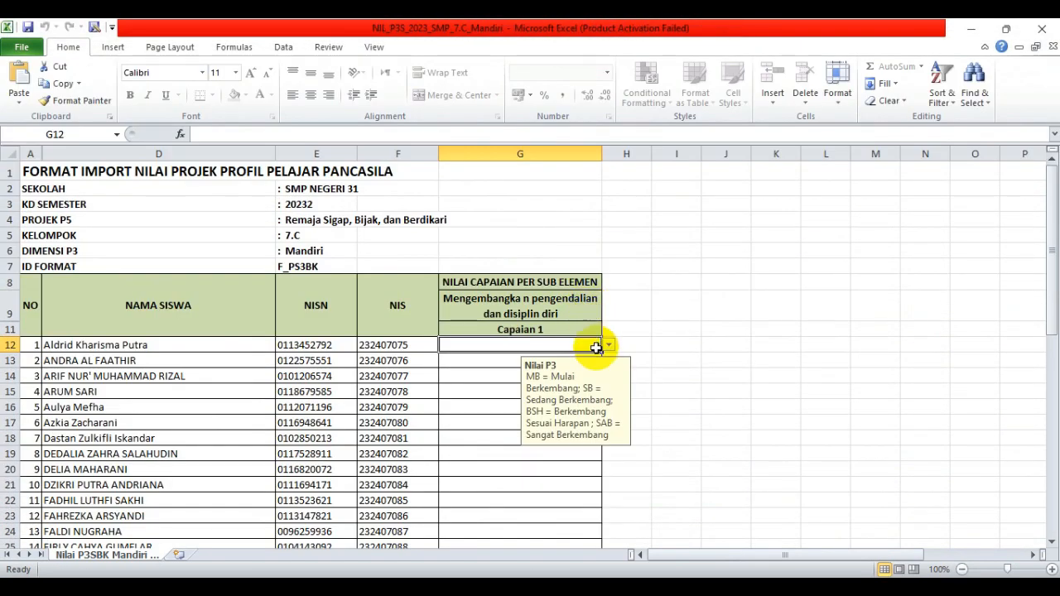
{"action": "left_click", "coordinate": [610, 346]}
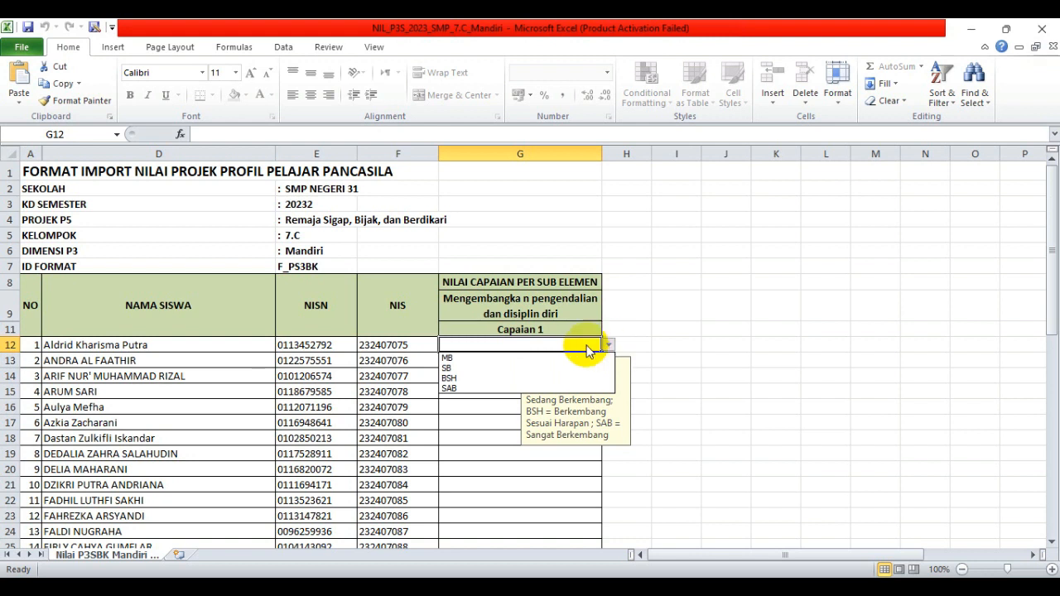
{"action": "left_click", "coordinate": [466, 389]}
{"action": "left_click", "coordinate": [473, 362]}
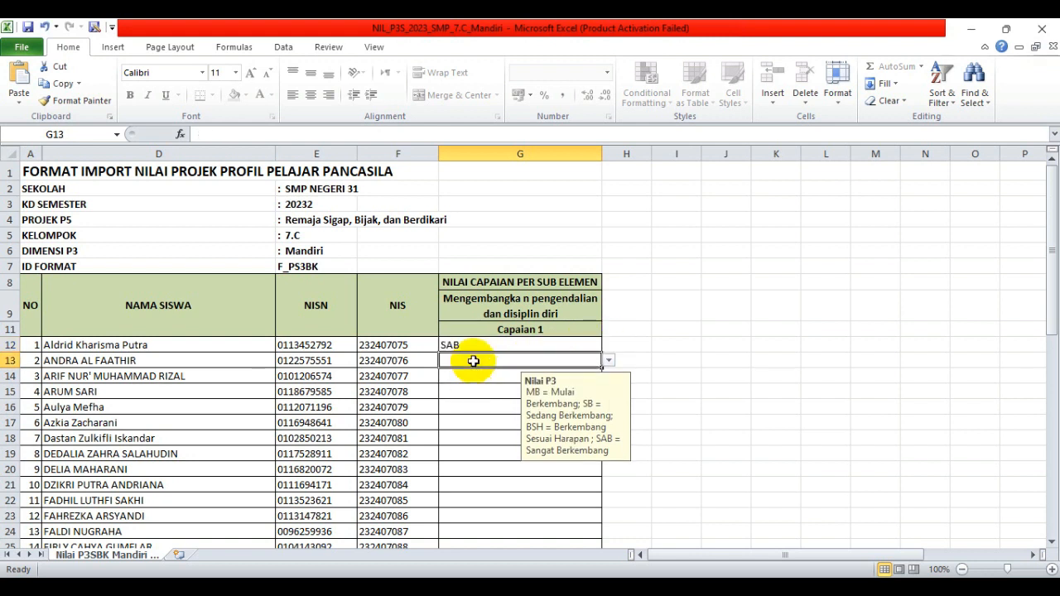
{"action": "left_click", "coordinate": [609, 365]}
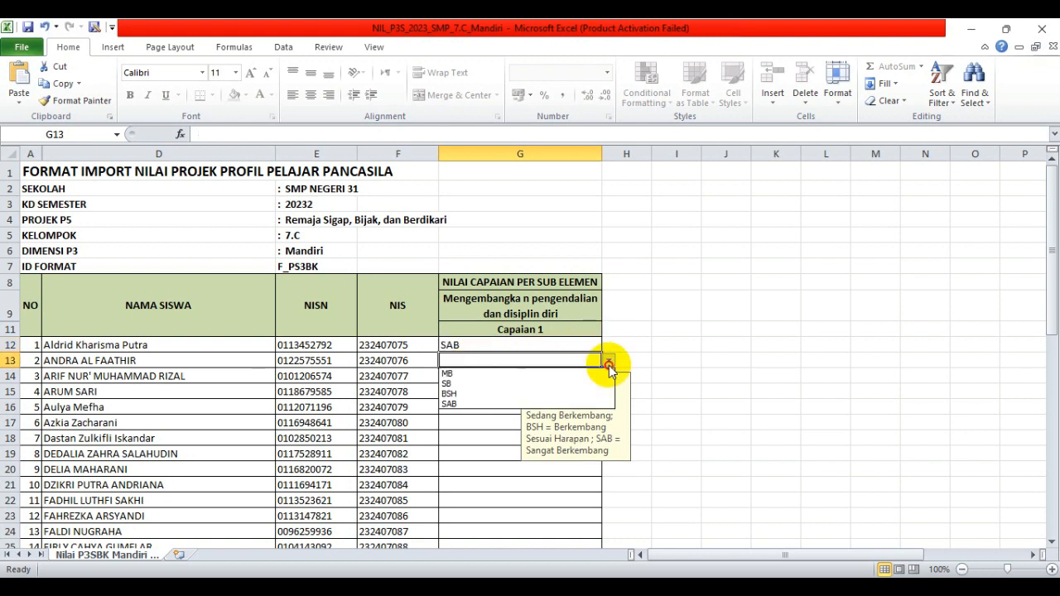
{"action": "left_click", "coordinate": [510, 395]}
{"action": "left_click", "coordinate": [509, 377]}
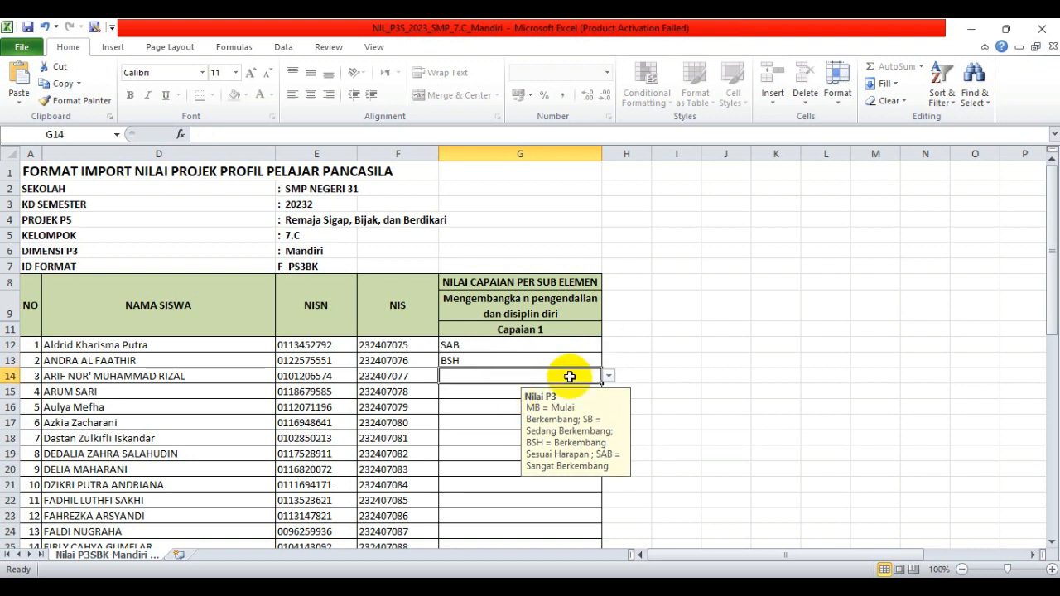
{"action": "left_click", "coordinate": [609, 377]}
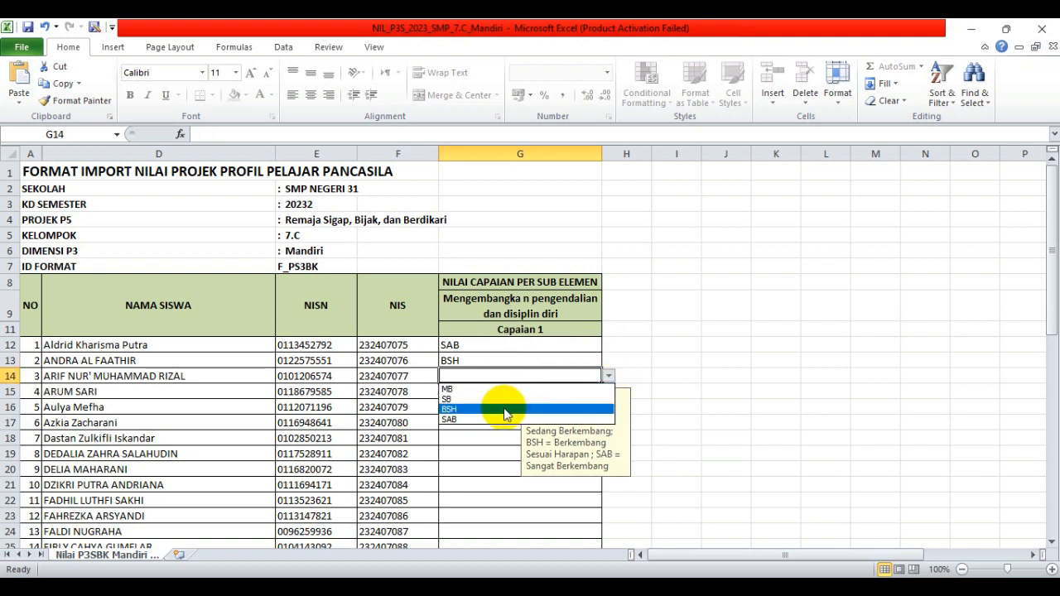
{"action": "left_click", "coordinate": [486, 420]}
- Set G12 to BSH and fill it down the whole Capaian 1 column
{"action": "left_click", "coordinate": [487, 344]}
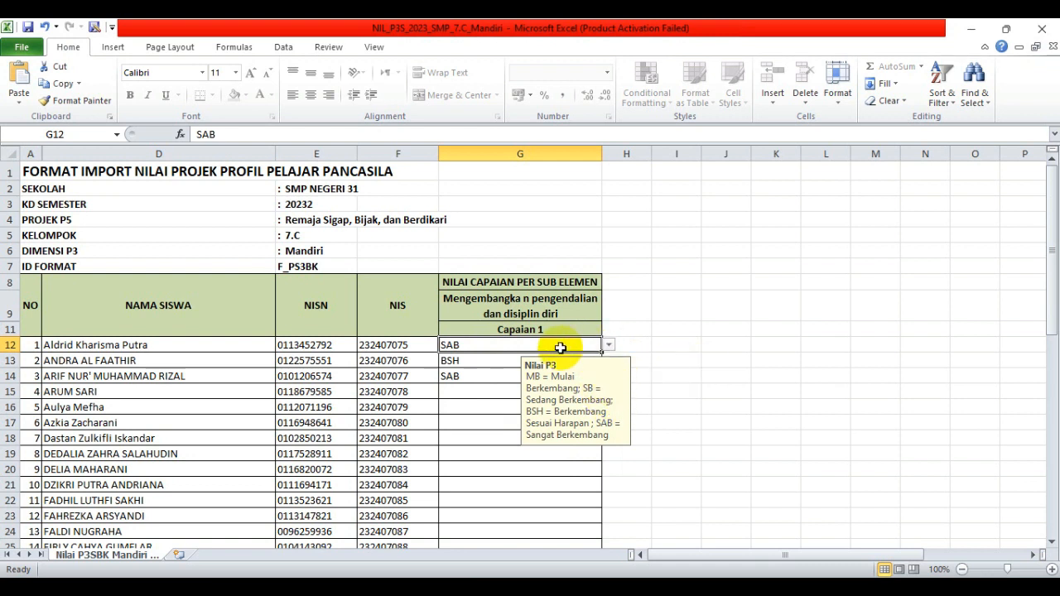
{"action": "type", "text": "bSH"}
{"action": "key", "text": "Return"}
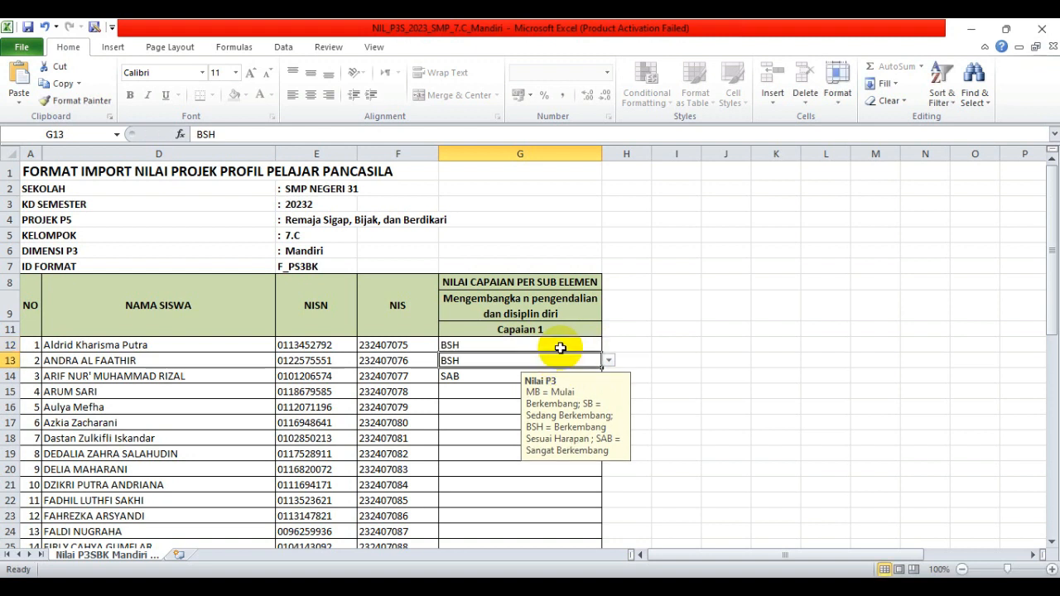
{"action": "left_click", "coordinate": [560, 348]}
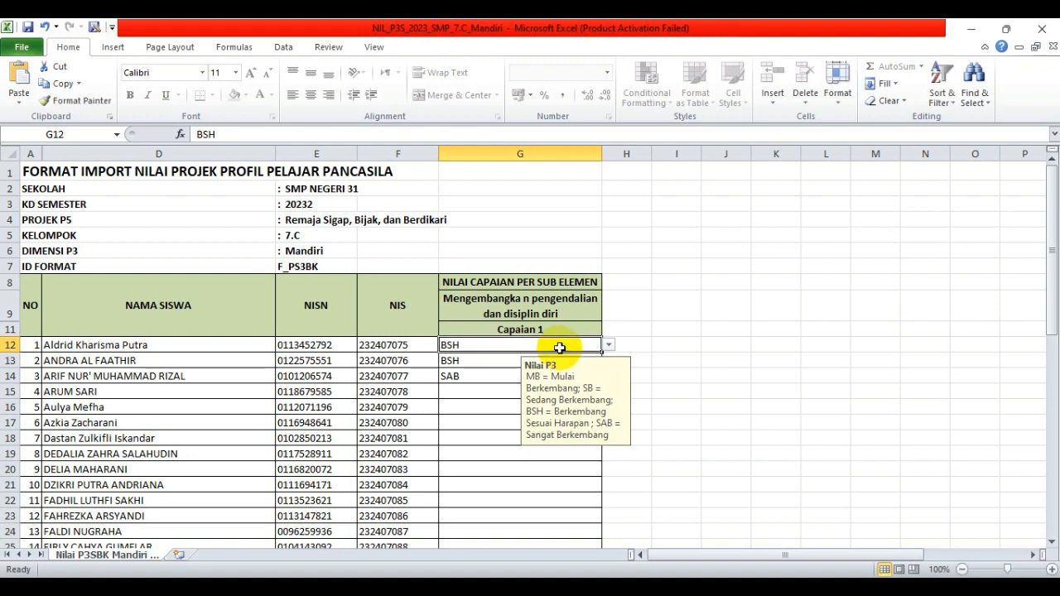
{"action": "double_click", "coordinate": [602, 354]}
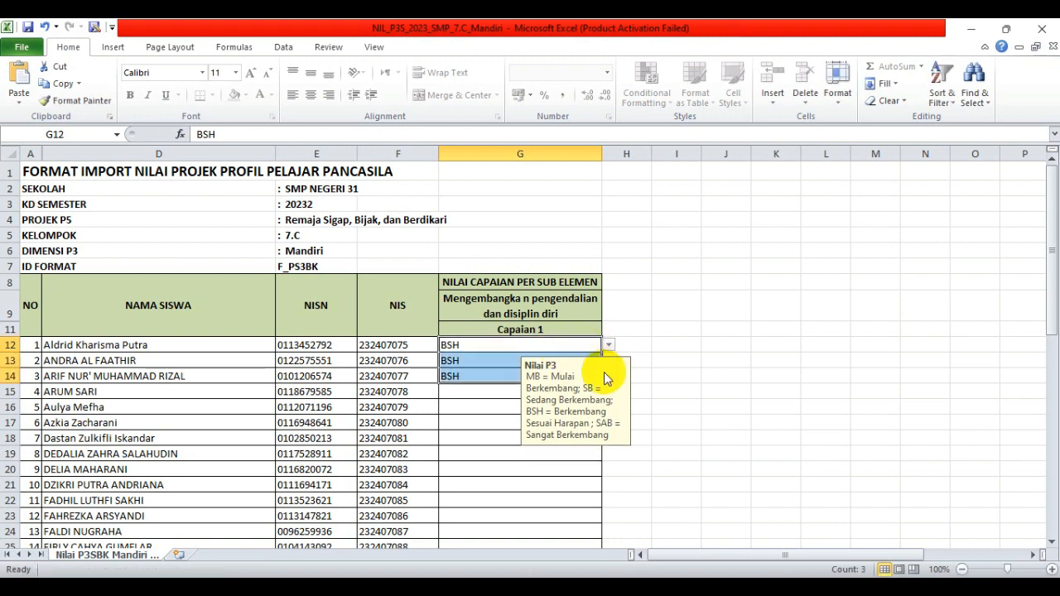
{"action": "left_click", "coordinate": [679, 391]}
{"action": "left_click", "coordinate": [532, 374]}
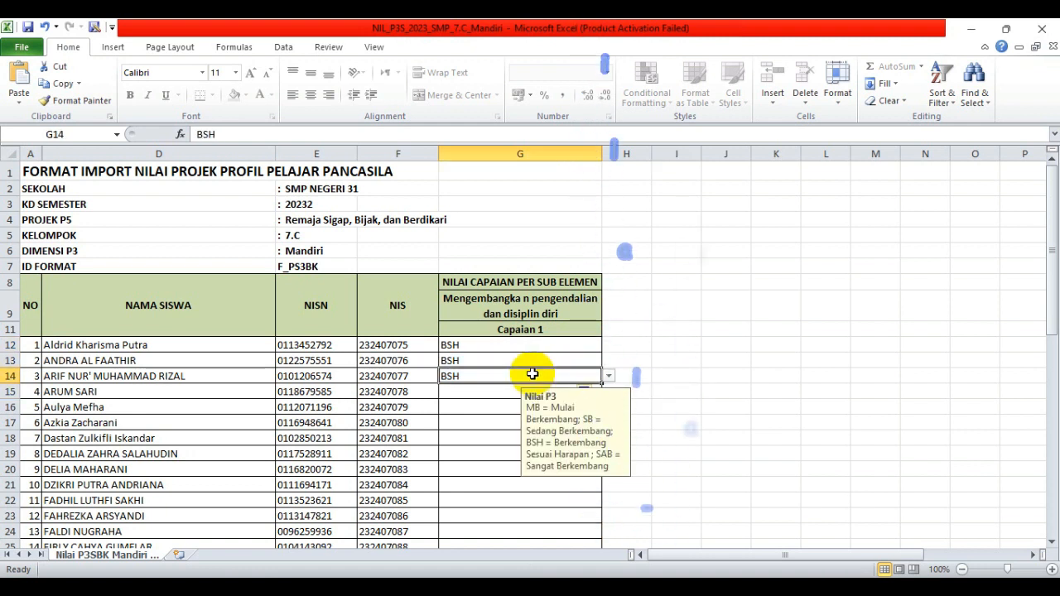
{"action": "key", "text": "Delete"}
{"action": "key", "text": "Up"}
{"action": "key", "text": "Delete"}
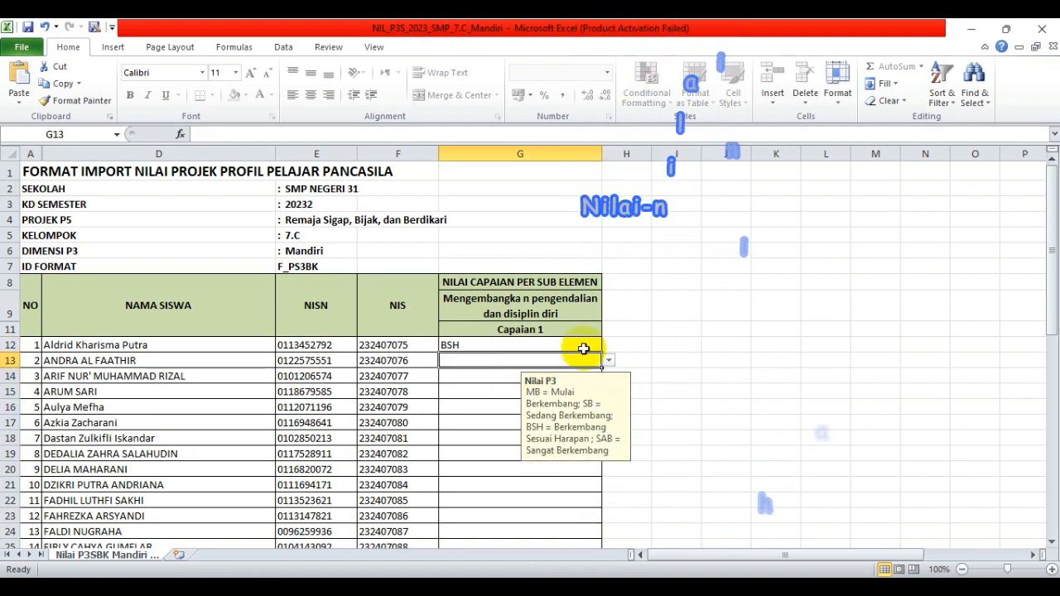
{"action": "left_click", "coordinate": [584, 349]}
{"action": "double_click", "coordinate": [602, 353]}
- Overwrite the exceptions: SAB in G19, MB in G24 and SB in G40
{"action": "left_click", "coordinate": [505, 358]}
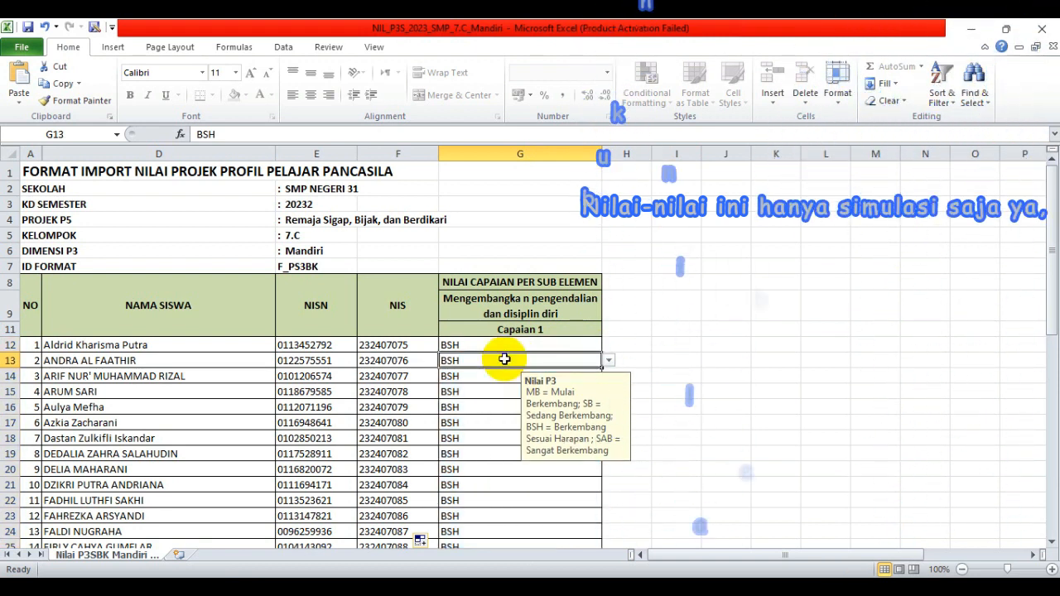
{"action": "key", "text": "Down"}
{"action": "key", "text": "Down"}
{"action": "key", "text": "Down"}
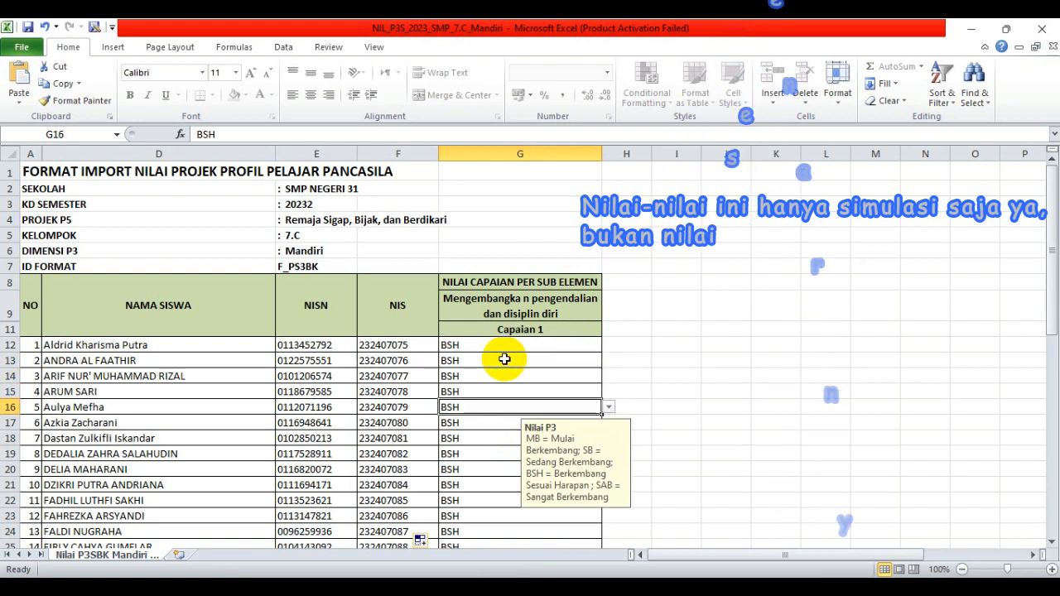
{"action": "key", "text": "Down"}
{"action": "key", "text": "Down"}
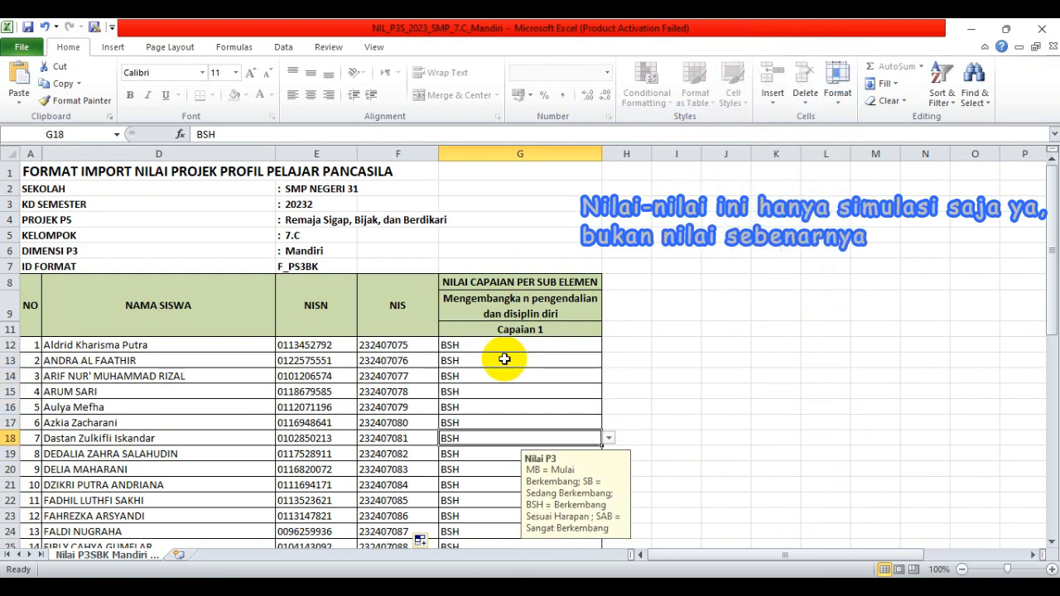
{"action": "key", "text": "Down"}
{"action": "type", "text": "s"}
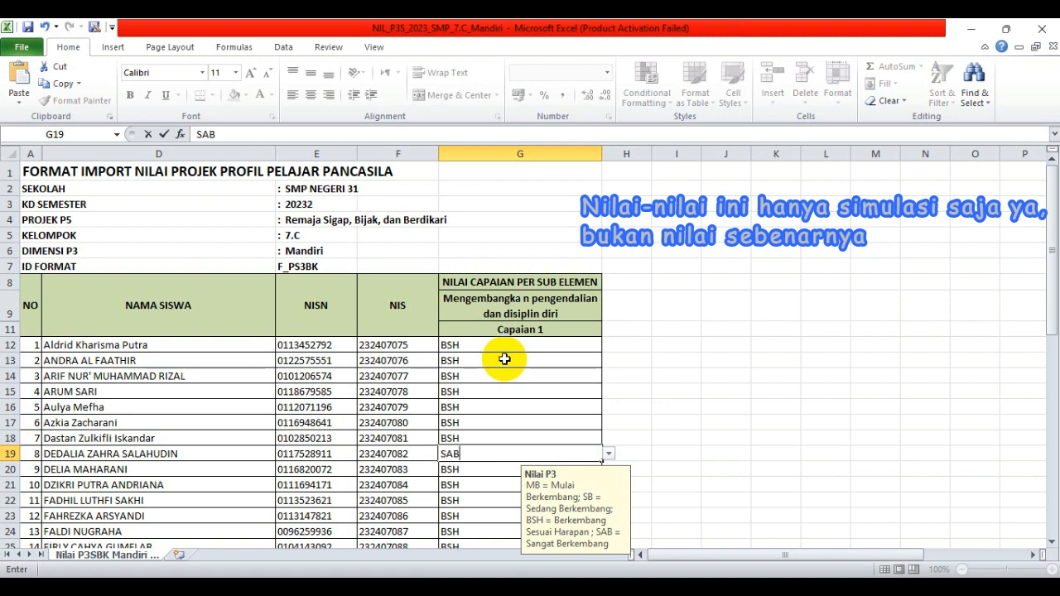
{"action": "type", "text": "AB"}
{"action": "key", "text": "Return"}
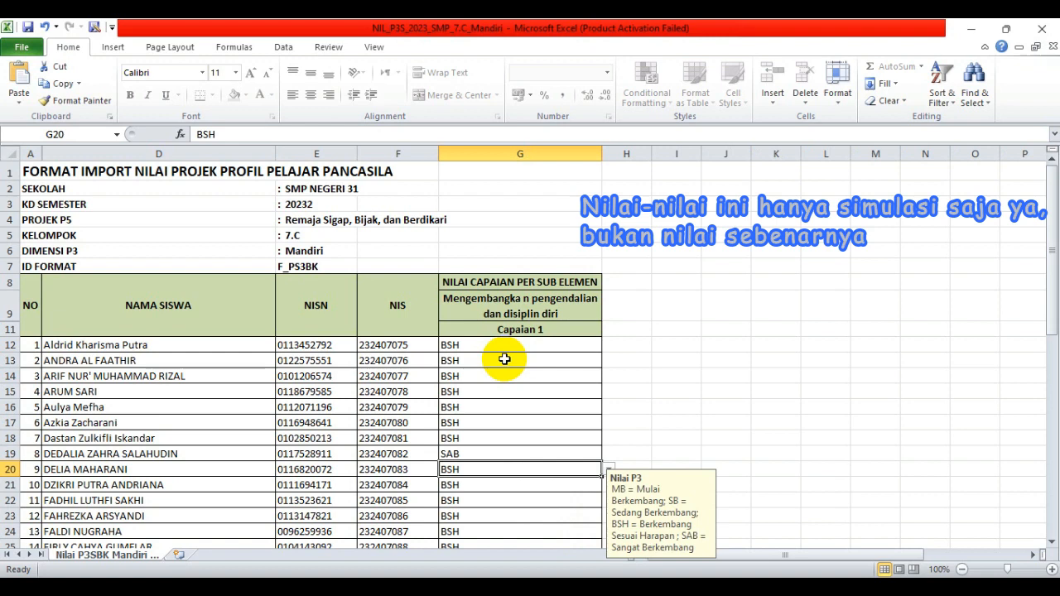
{"action": "key", "text": "Down"}
{"action": "key", "text": "Down"}
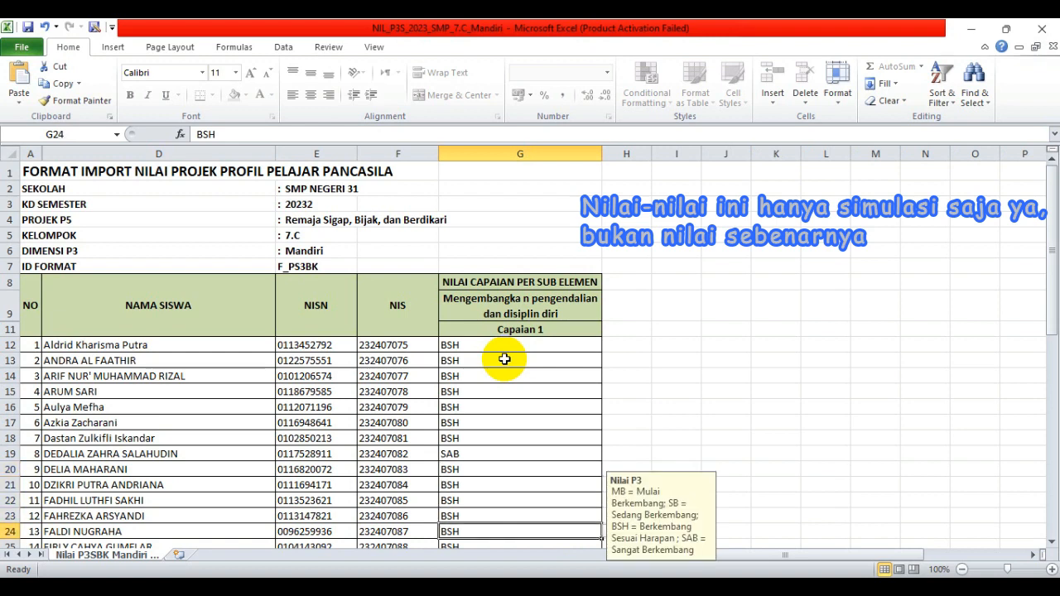
{"action": "type", "text": "MB"}
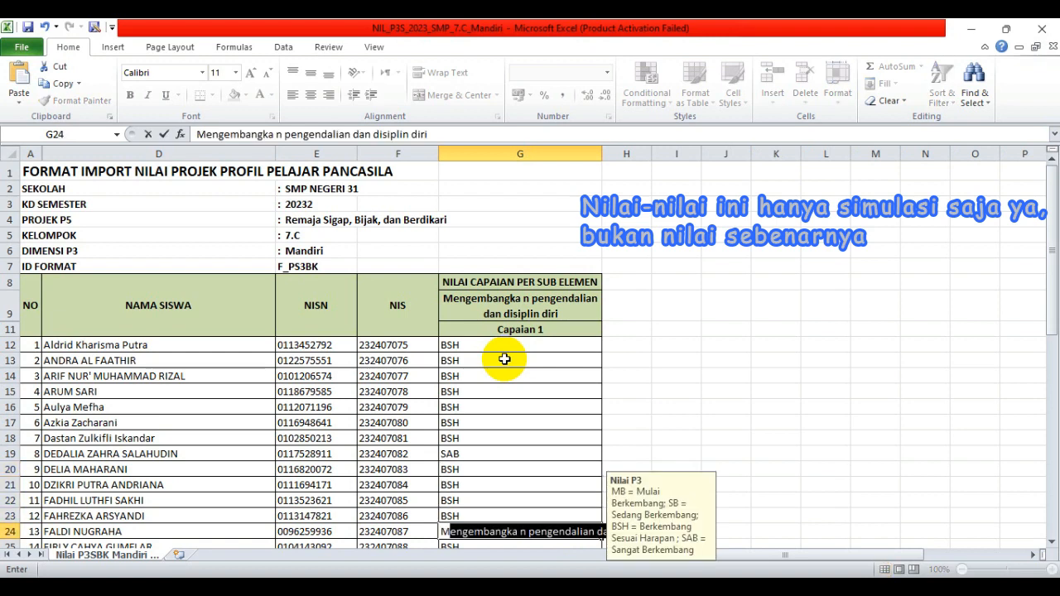
{"action": "key", "text": "Return"}
{"action": "key", "text": "Down"}
{"action": "key", "text": "Down"}
{"action": "key", "text": "Down"}
{"action": "key", "text": "Down"}
{"action": "key", "text": "Down"}
{"action": "key", "text": "Down"}
{"action": "key", "text": "Down"}
{"action": "key", "text": "Down"}
{"action": "key", "text": "Down"}
{"action": "key", "text": "Down"}
{"action": "key", "text": "Down"}
{"action": "key", "text": "Down"}
{"action": "key", "text": "Down"}
{"action": "key", "text": "Down"}
{"action": "key", "text": "Down"}
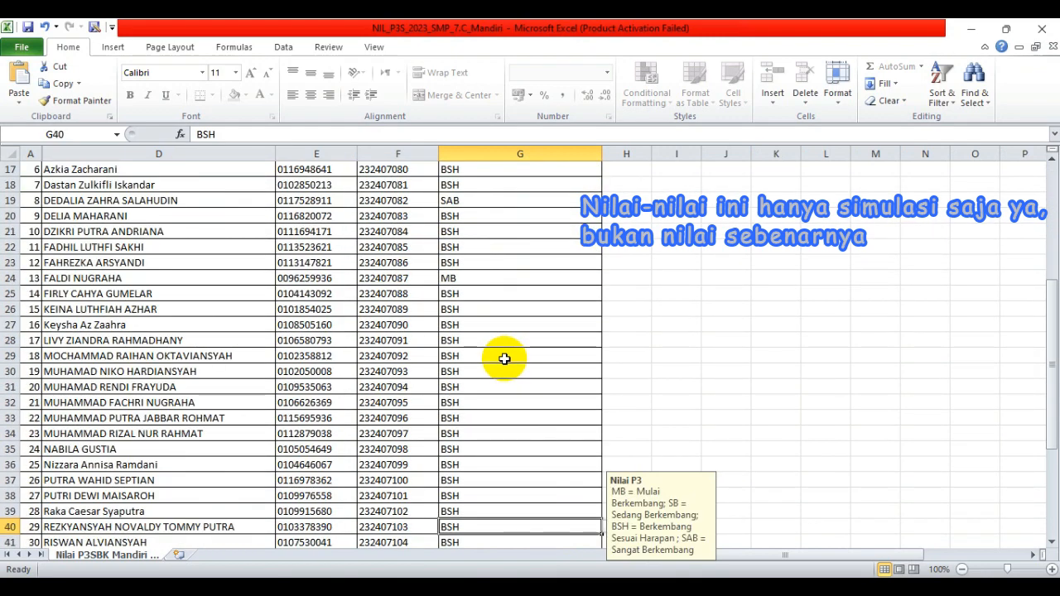
{"action": "type", "text": "SB"}
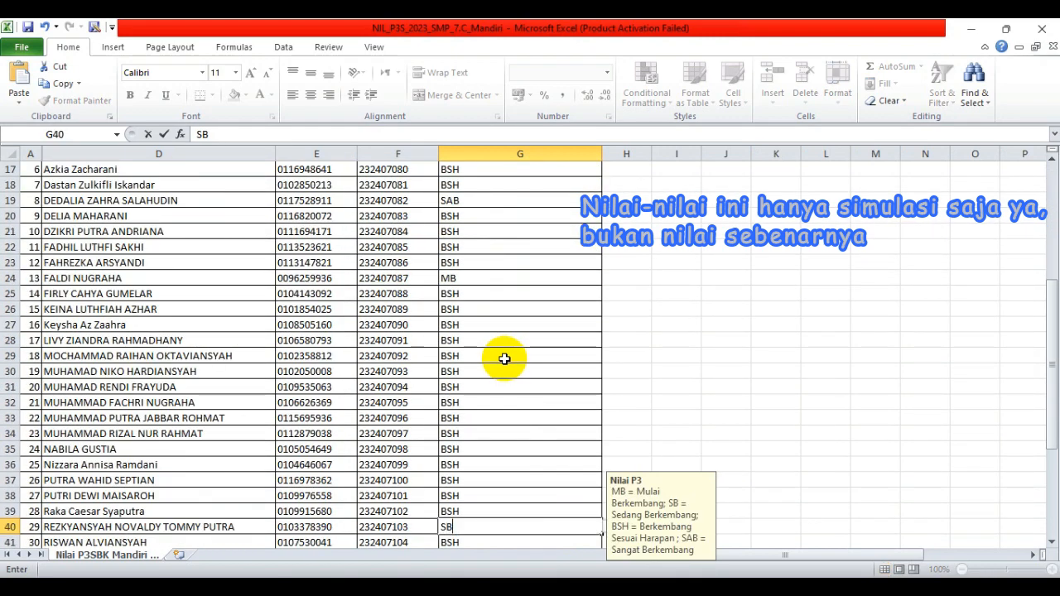
{"action": "key", "text": "Return"}
{"action": "key", "text": "Down"}
{"action": "key", "text": "Down"}
{"action": "key", "text": "Down"}
{"action": "key", "text": "Down"}
{"action": "key", "text": "Down"}
{"action": "key", "text": "Down"}
{"action": "key", "text": "Down"}
{"action": "key", "text": "Down"}
{"action": "key", "text": "Down"}
{"action": "key", "text": "Down"}
{"action": "key", "text": "Down"}
{"action": "key", "text": "Down"}
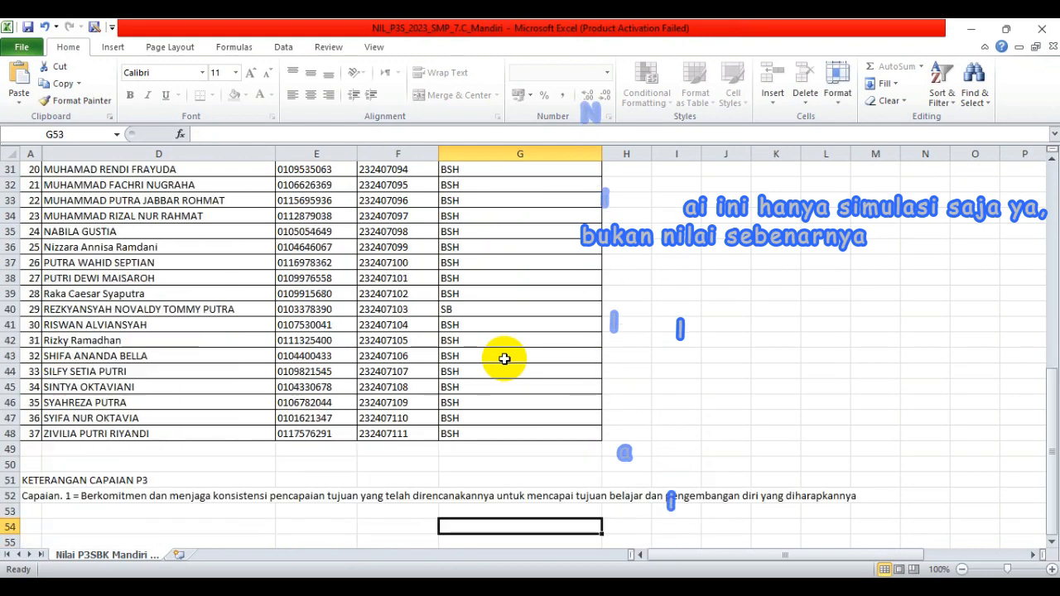
{"action": "key", "text": "Down"}
{"action": "key", "text": "Down"}
{"action": "key", "text": "Down"}
{"action": "key", "text": "Down"}
{"action": "key", "text": "Down"}
{"action": "key", "text": "Down"}
{"action": "key", "text": "Down"}
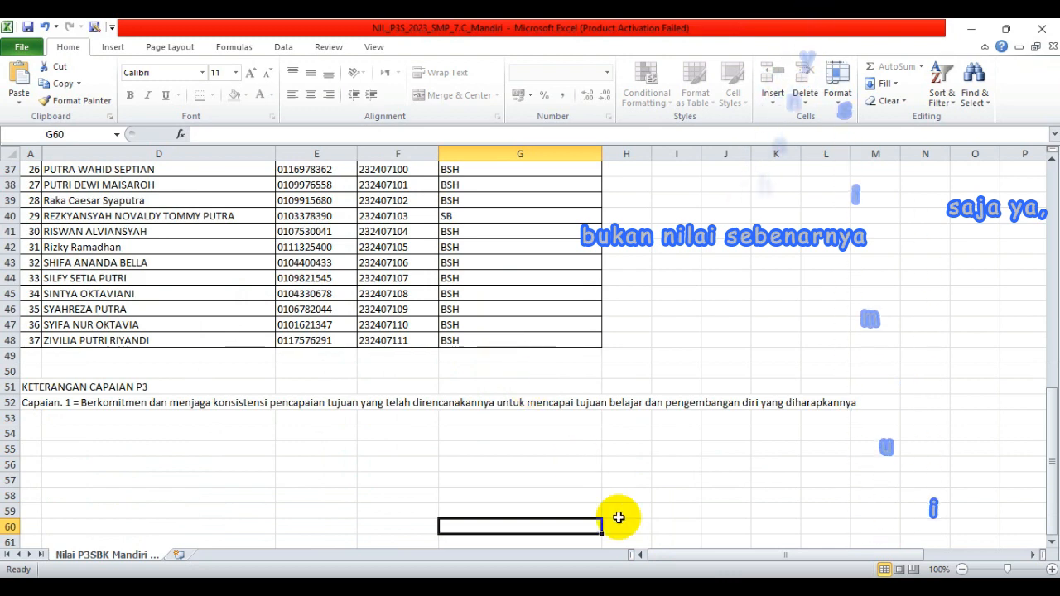
- Close the Mandiri, Kreatif and Beriman workbooks and exit Excel
{"action": "left_click", "coordinate": [1042, 30]}
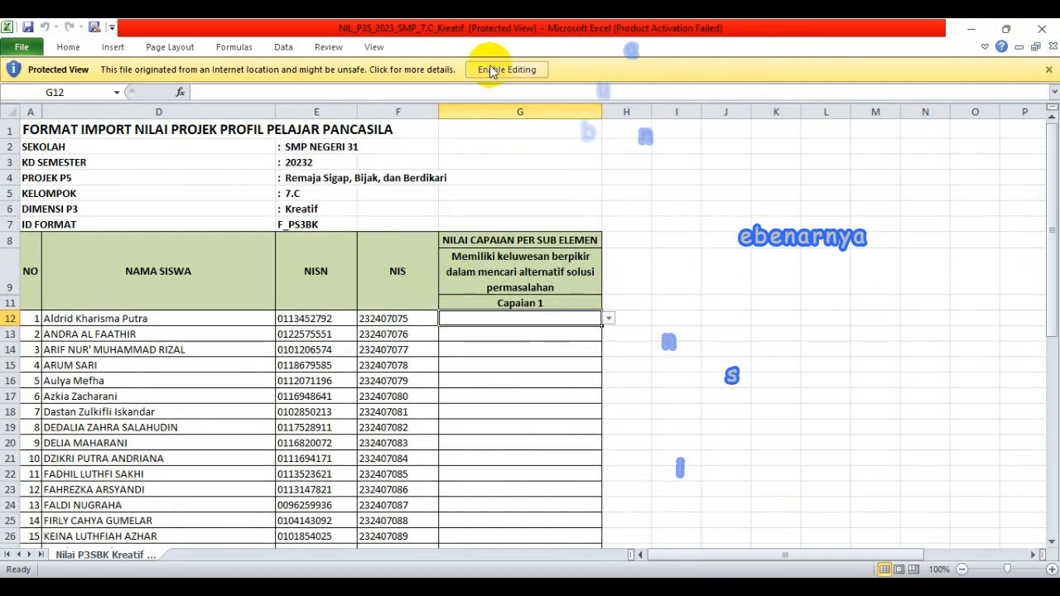
{"action": "left_click", "coordinate": [1050, 29]}
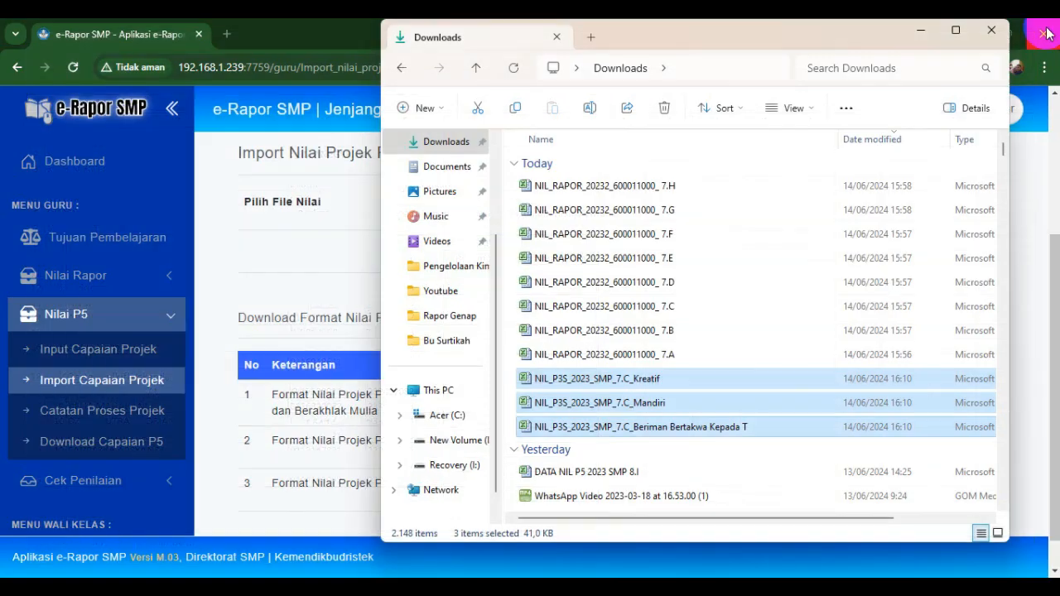
{"action": "left_click", "coordinate": [1042, 28]}
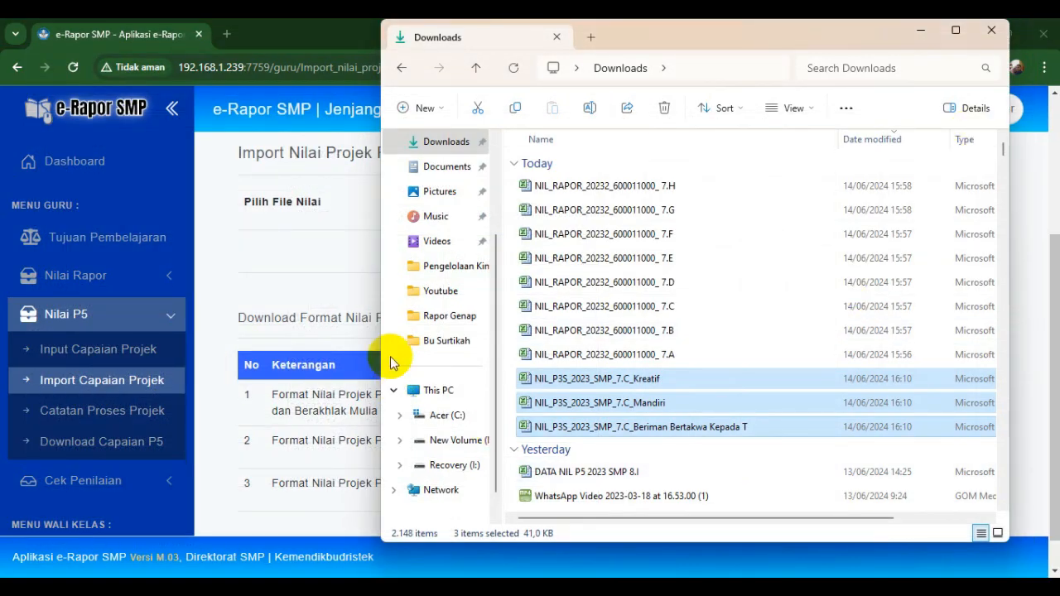
- Upload and import the Mandiri grade file for 7.C
{"action": "left_click", "coordinate": [256, 273]}
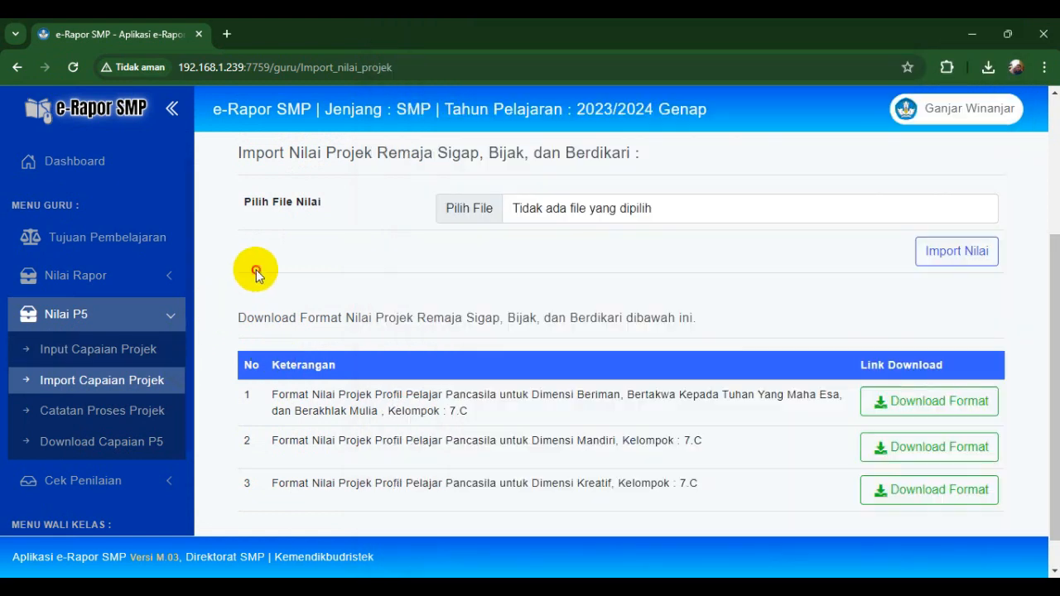
{"action": "left_click", "coordinate": [491, 213]}
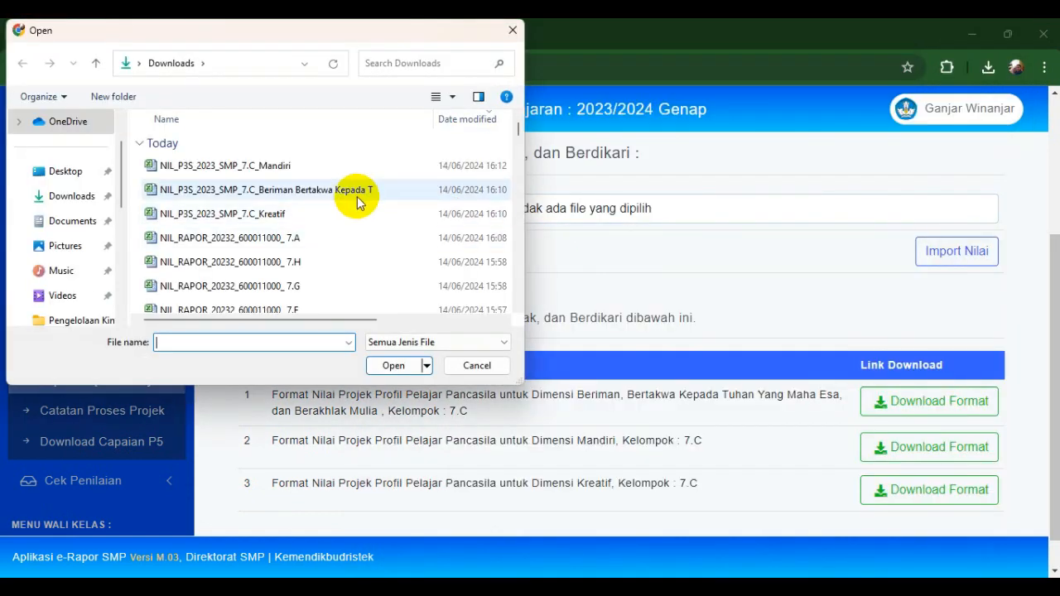
{"action": "double_click", "coordinate": [345, 165]}
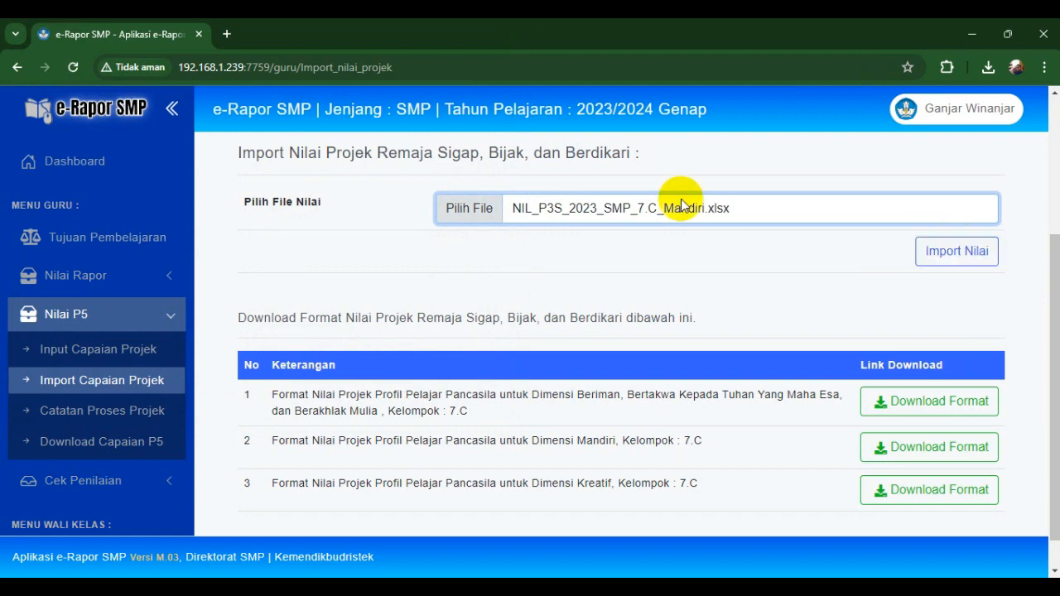
{"action": "left_click", "coordinate": [939, 256]}
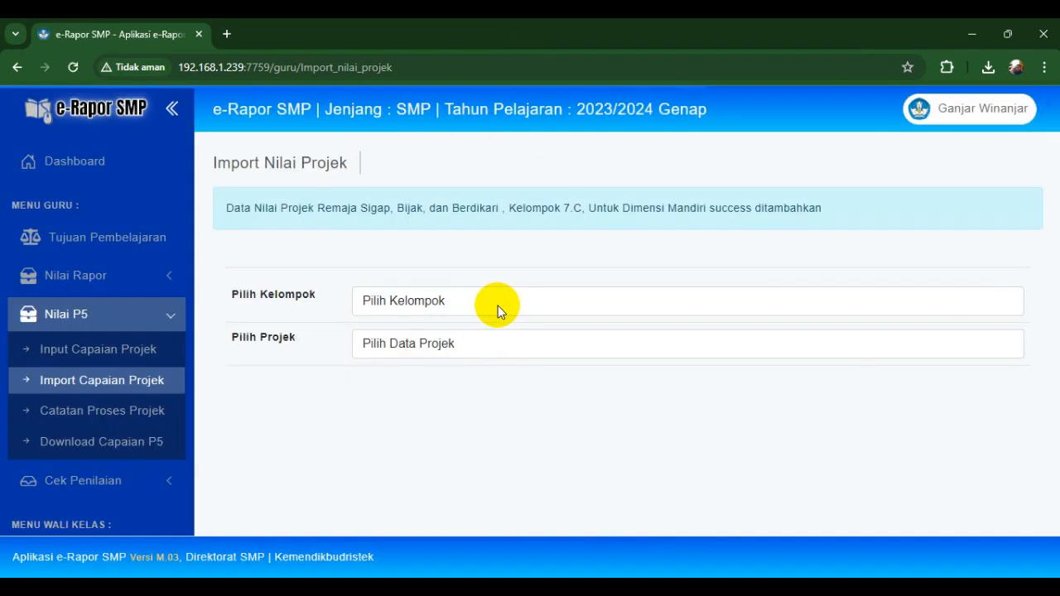
- Select 7.C and the Remaja Sigap, Bijak, dan Berdikari project, then upload the Kreatif file
{"action": "left_click", "coordinate": [498, 305]}
{"action": "left_click", "coordinate": [426, 340]}
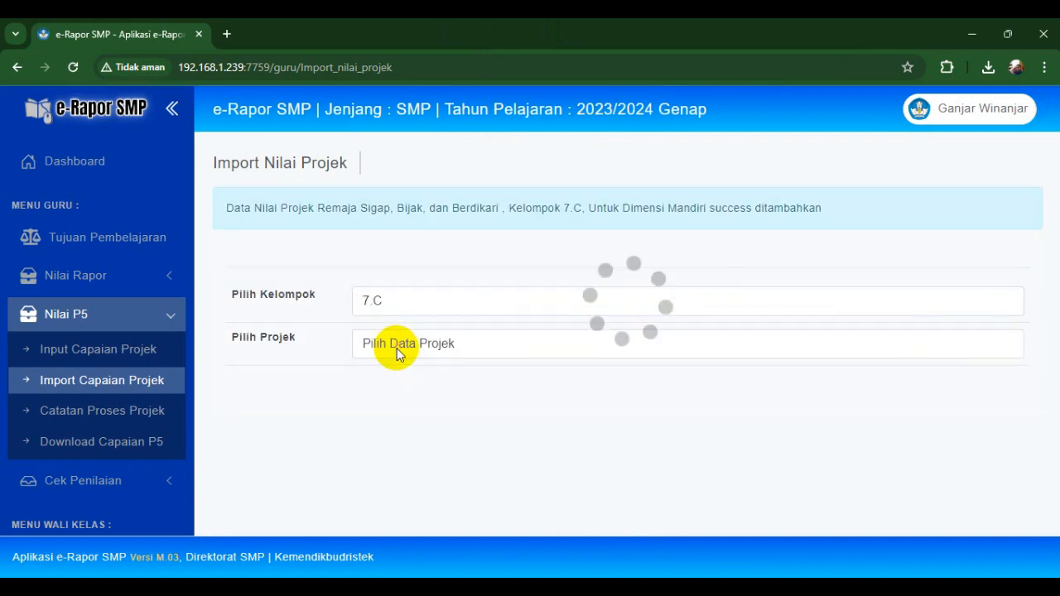
{"action": "left_click", "coordinate": [396, 347]}
{"action": "left_click", "coordinate": [381, 382]}
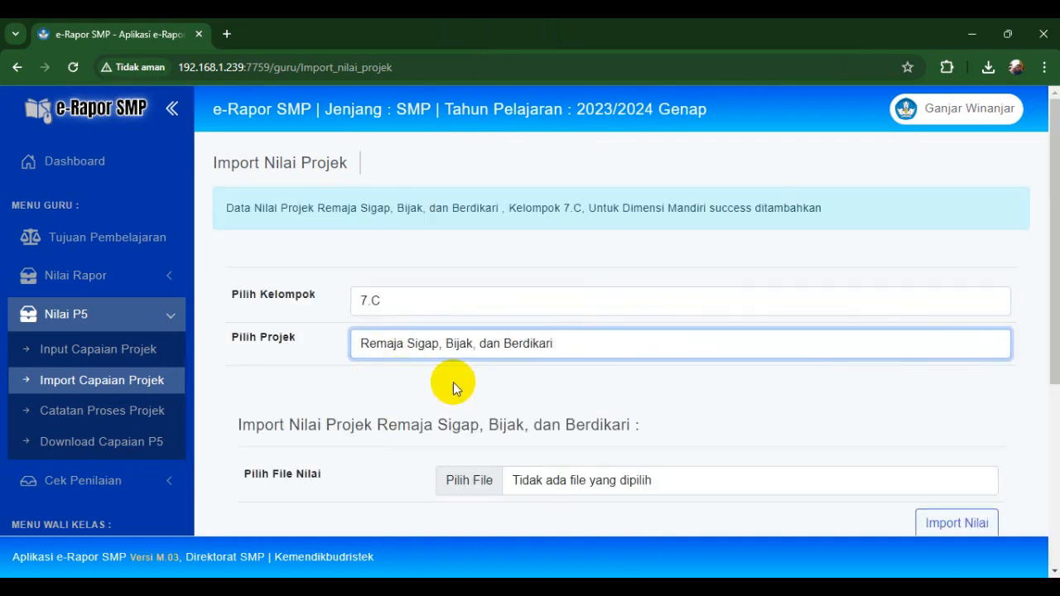
{"action": "left_click", "coordinate": [489, 479]}
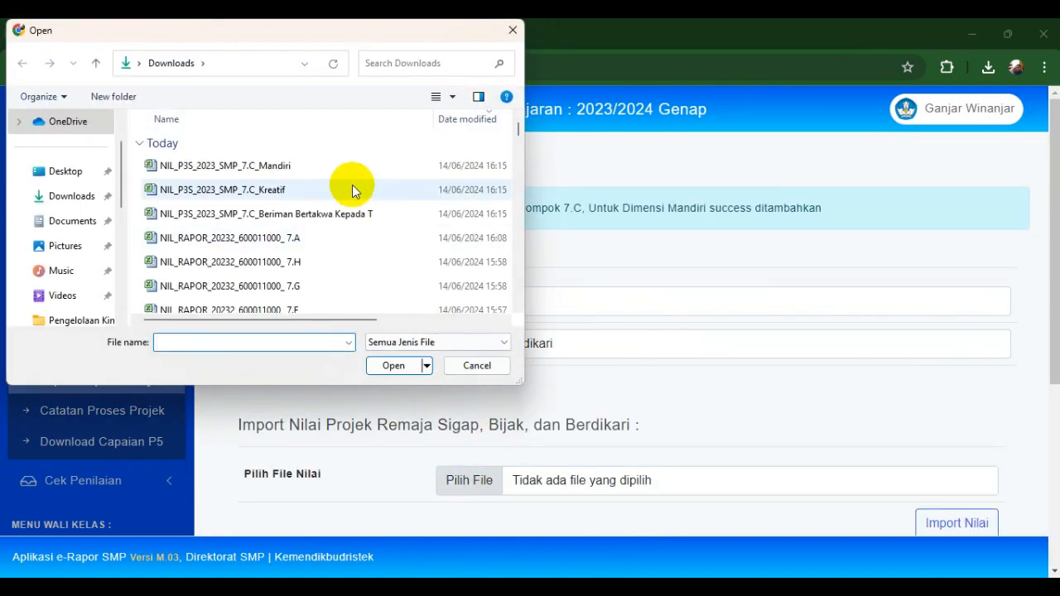
{"action": "double_click", "coordinate": [350, 184]}
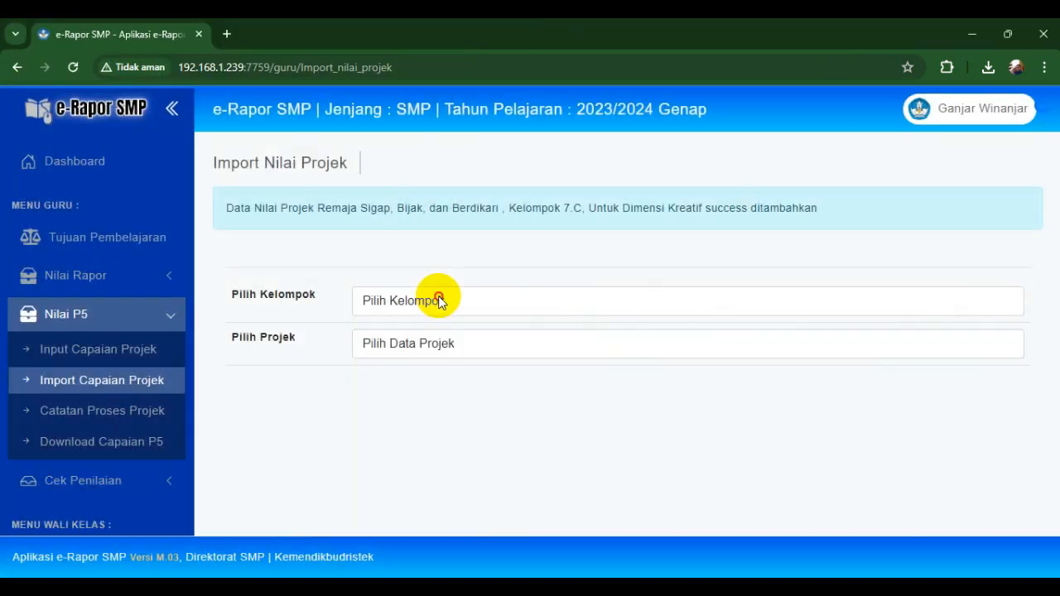
- Select 7.C and the project again and import the Beriman grade file
{"action": "left_click", "coordinate": [437, 293]}
{"action": "left_click", "coordinate": [391, 339]}
{"action": "left_click", "coordinate": [390, 344]}
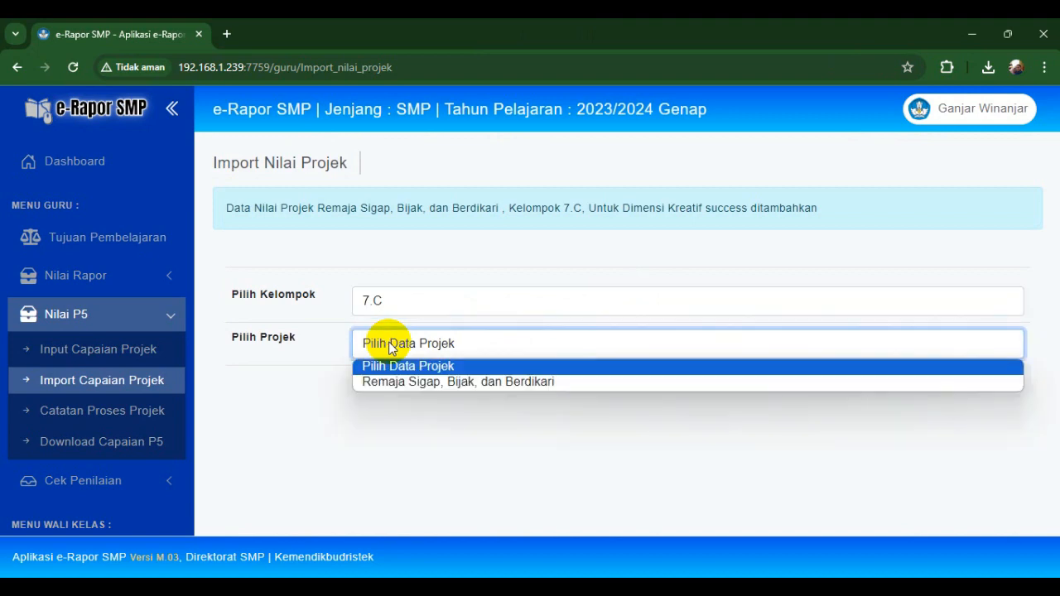
{"action": "left_click", "coordinate": [394, 384]}
{"action": "left_click", "coordinate": [547, 487]}
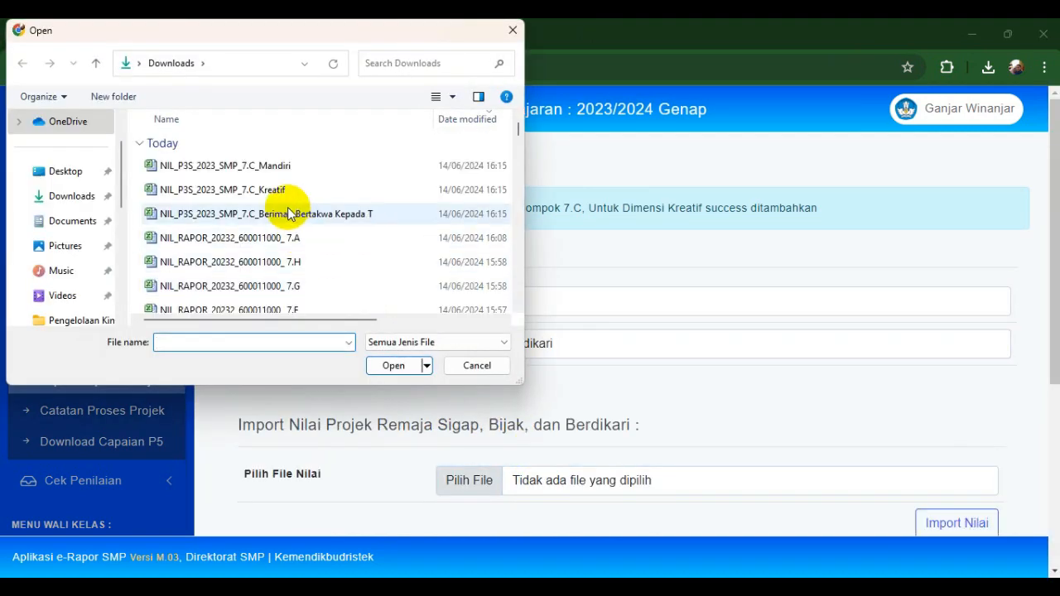
{"action": "double_click", "coordinate": [287, 207]}
{"action": "left_click", "coordinate": [955, 522]}
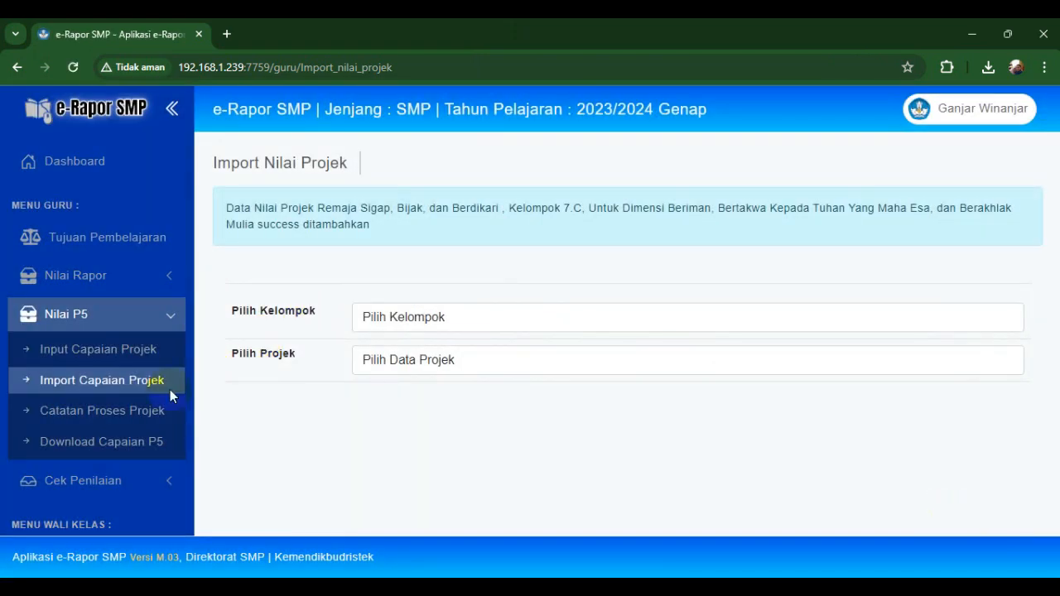
- On Catatan Proses Projek, pick 7.C and Remaja Sigap, Bijak, dan Berdikari, then save the notes
{"action": "left_click", "coordinate": [151, 409]}
{"action": "left_click", "coordinate": [504, 263]}
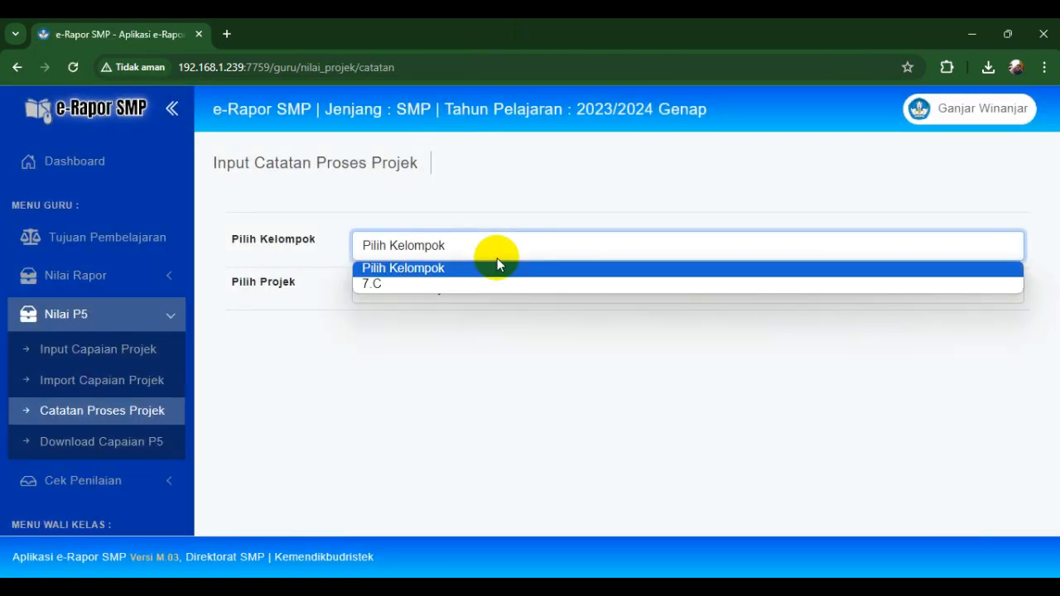
{"action": "left_click", "coordinate": [440, 281]}
{"action": "left_click", "coordinate": [406, 287]}
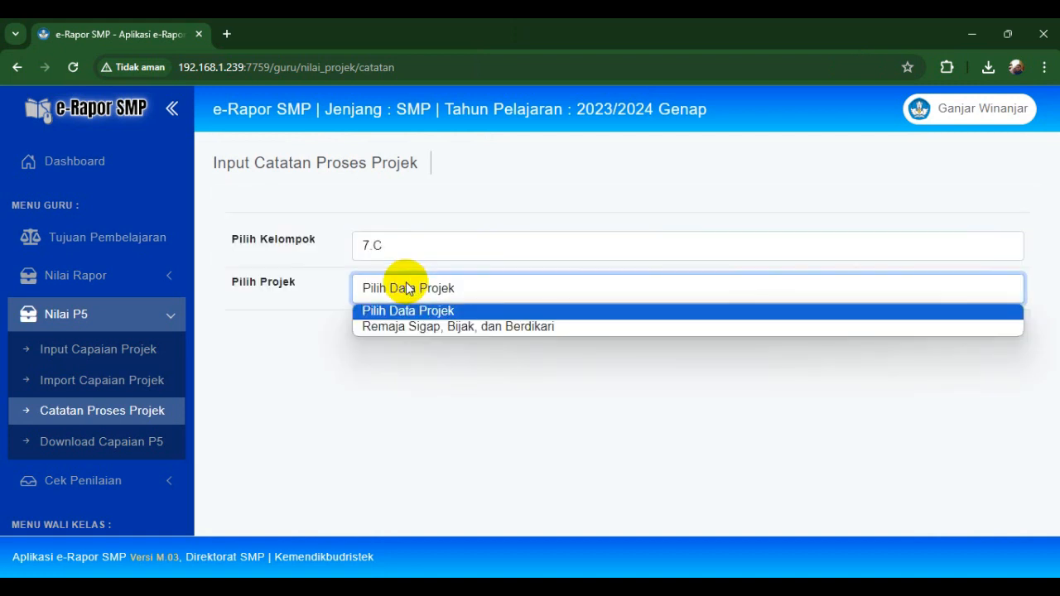
{"action": "left_click", "coordinate": [410, 323]}
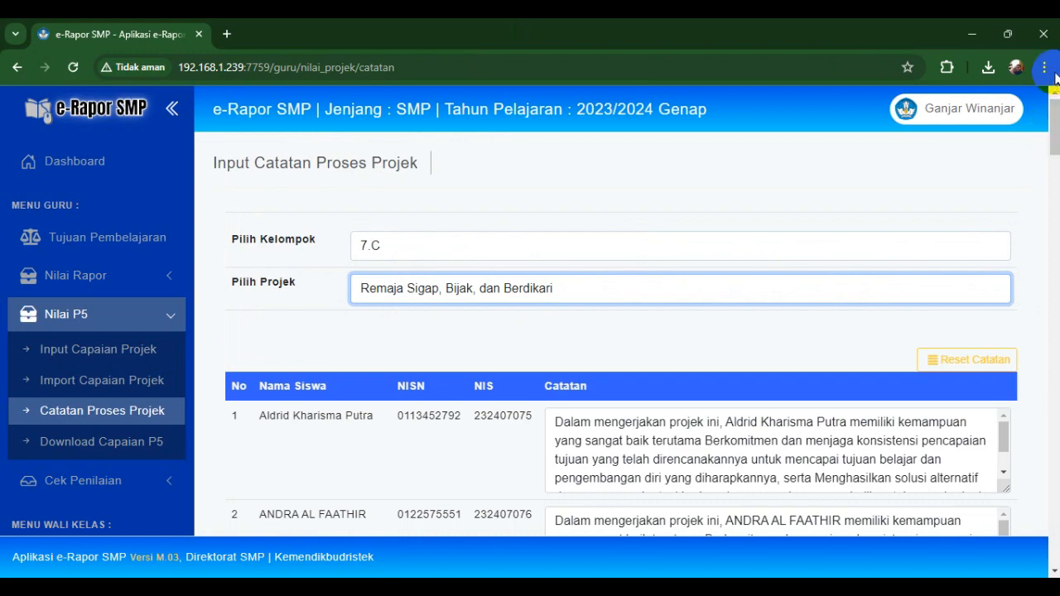
{"action": "left_click_drag", "start_coordinate": [1053, 133], "coordinate": [1036, 547]}
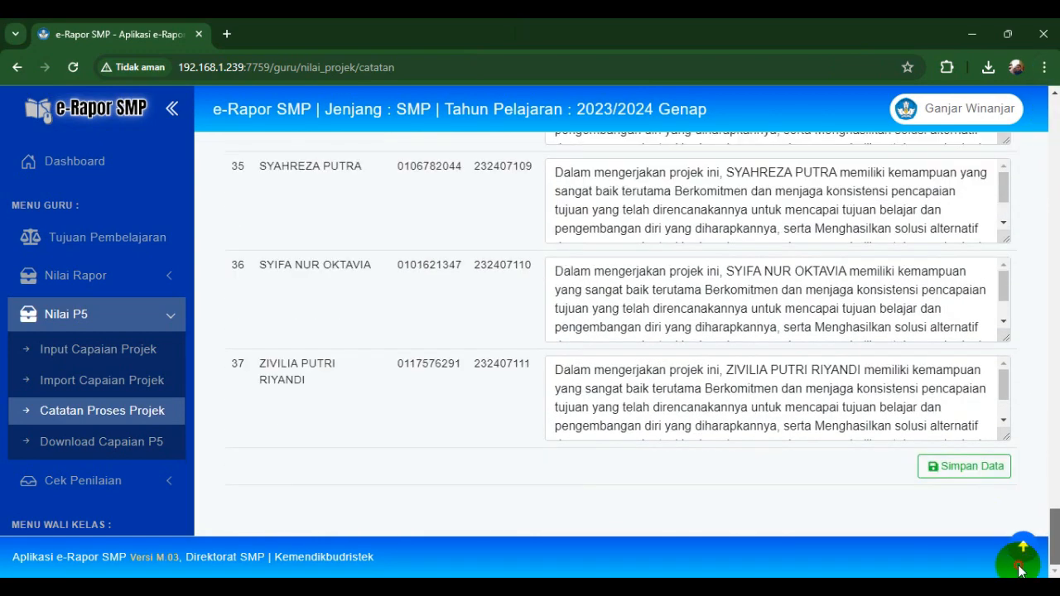
{"action": "left_click", "coordinate": [952, 467]}
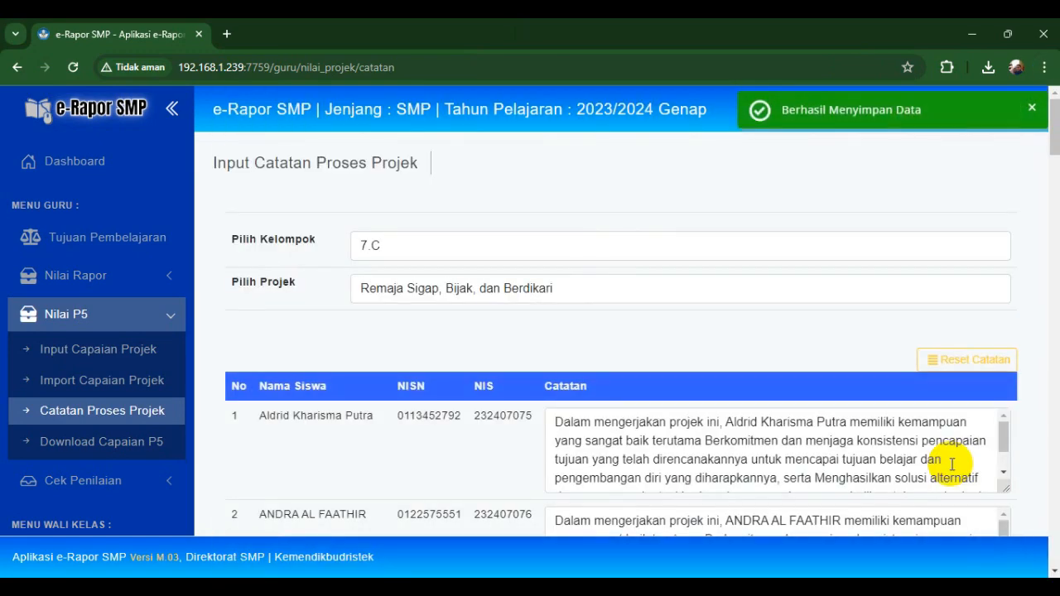
- Collapse the P5 menus and expand the Input Data Rapor section of the sidebar
{"action": "left_click", "coordinate": [164, 318]}
{"action": "left_click", "coordinate": [101, 287]}
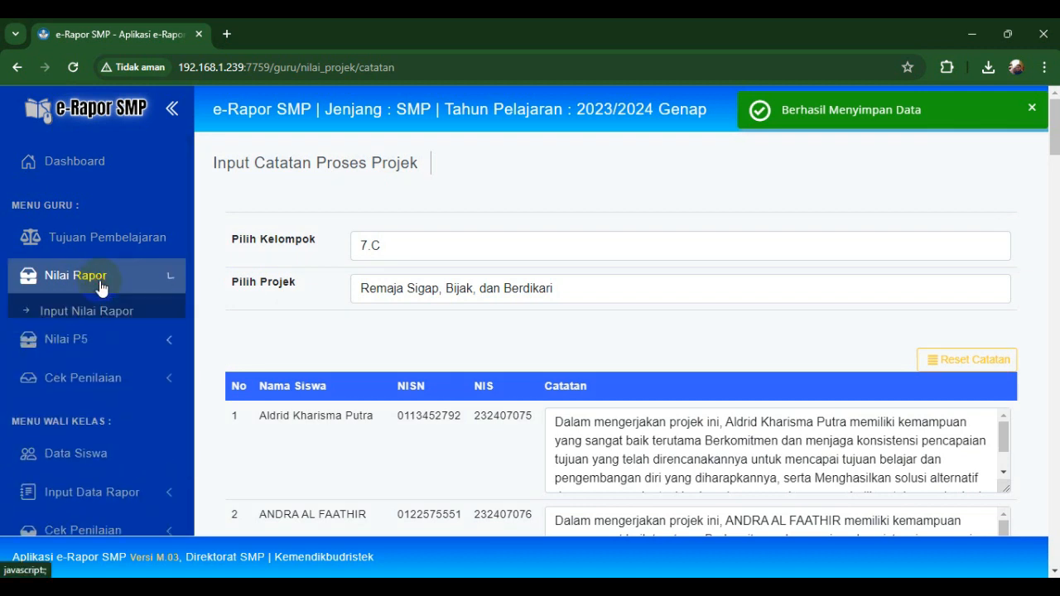
{"action": "left_click", "coordinate": [101, 286]}
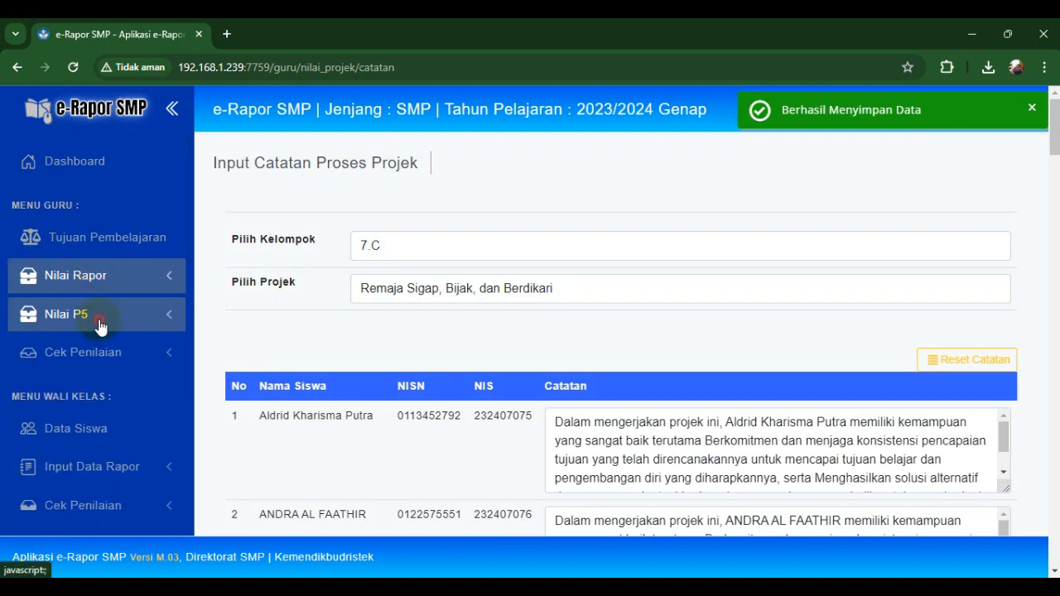
{"action": "left_click", "coordinate": [101, 324]}
{"action": "left_click", "coordinate": [99, 326]}
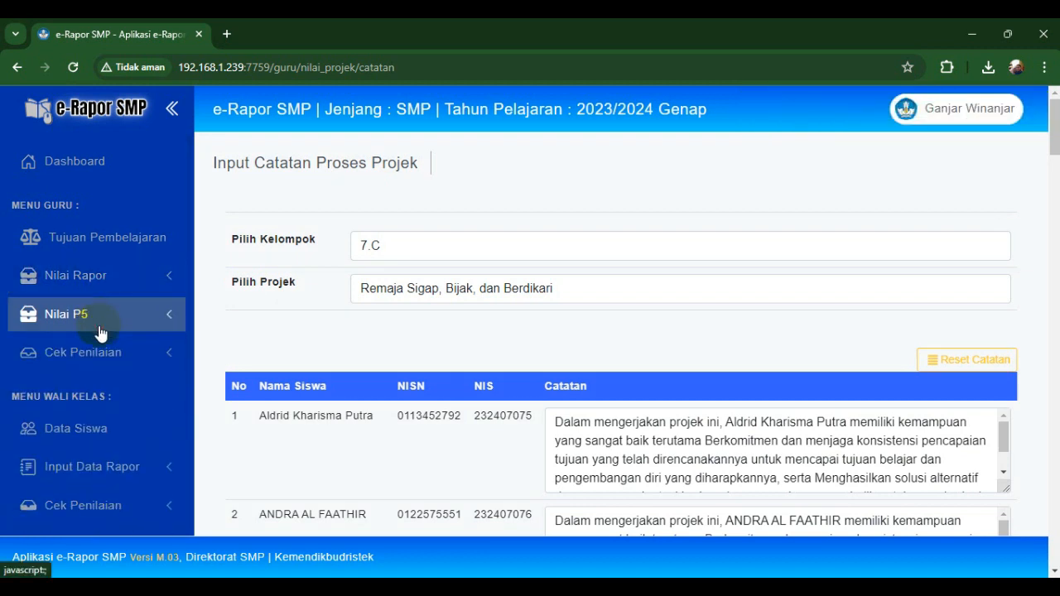
{"action": "left_click", "coordinate": [99, 470]}
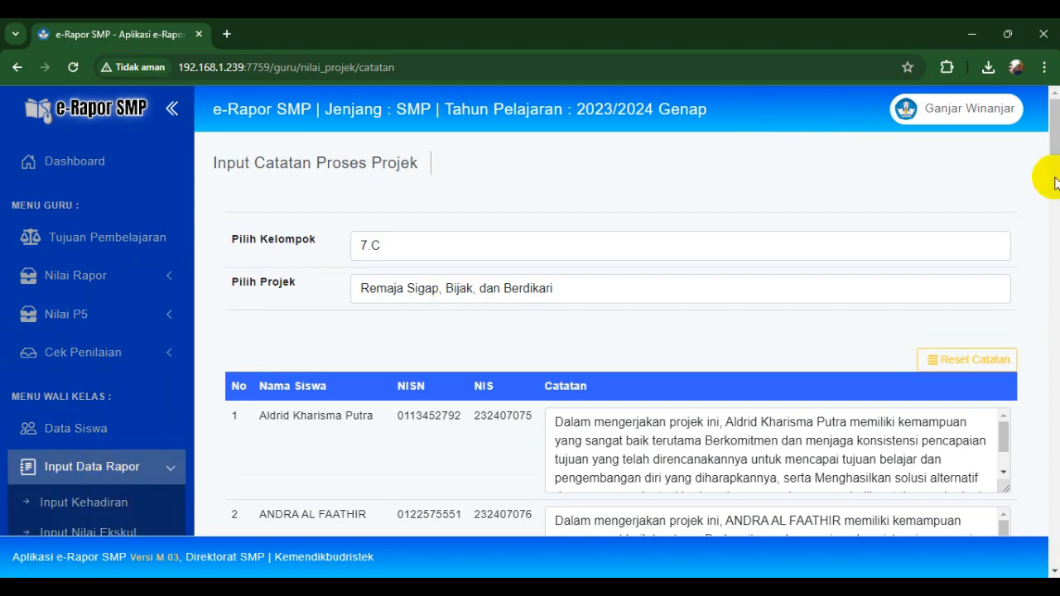
{"action": "left_click_drag", "start_coordinate": [1056, 154], "coordinate": [923, 206]}
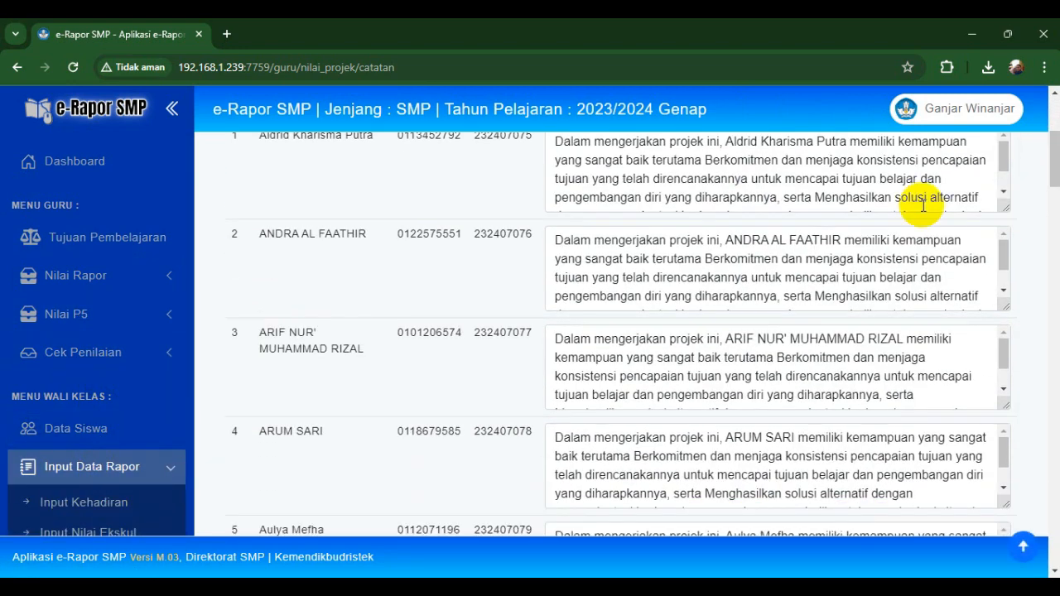
{"action": "scroll", "coordinate": [193, 328], "scroll_direction": "down", "scroll_amount": 3}
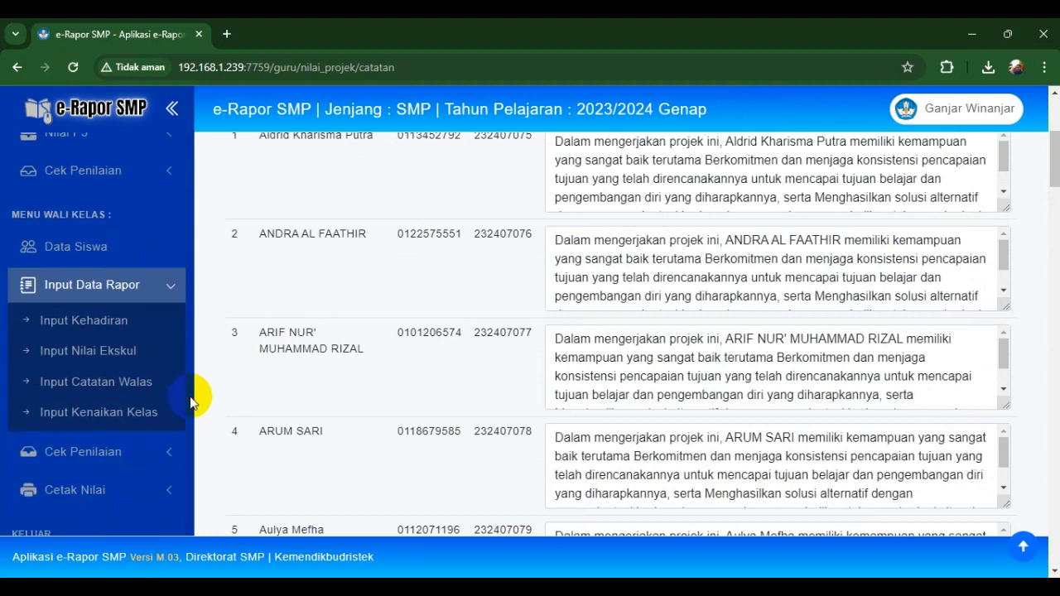
- Open Input Kehadiran and load class 7.C for Semester 2
{"action": "left_click", "coordinate": [94, 336]}
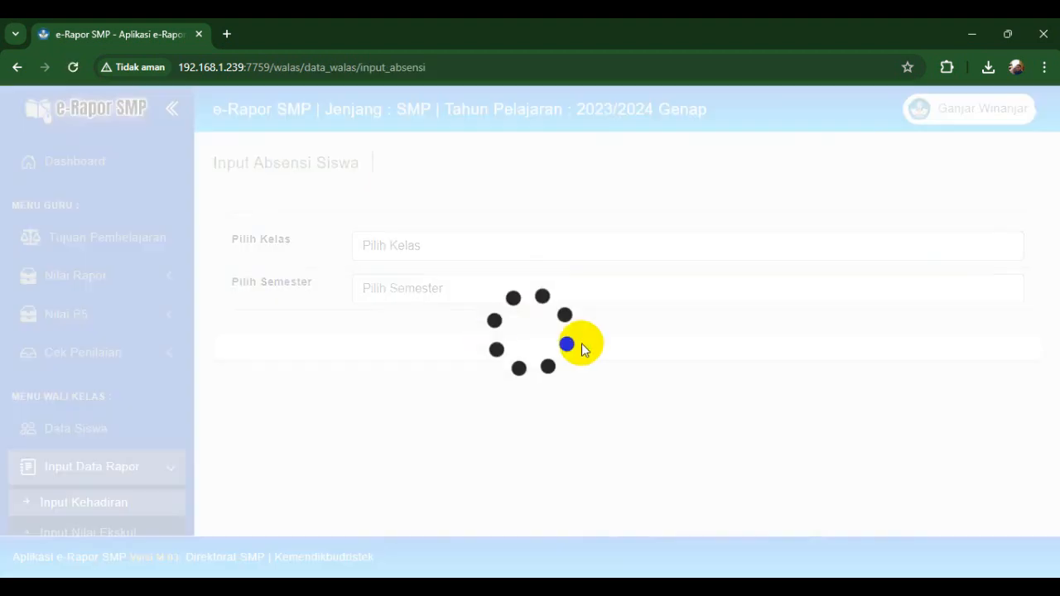
{"action": "left_click", "coordinate": [406, 246]}
{"action": "left_click", "coordinate": [378, 284]}
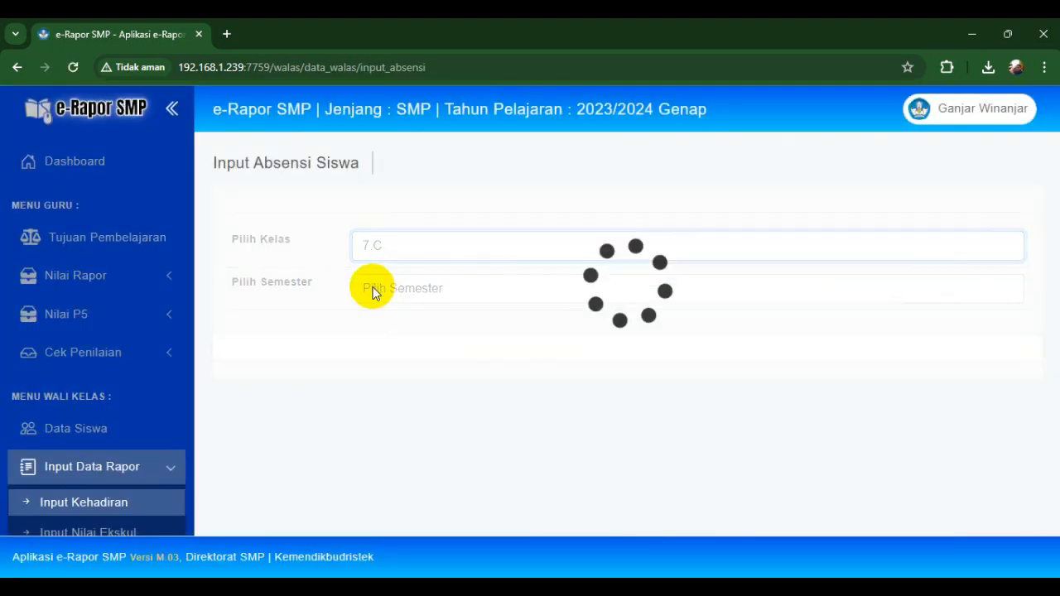
{"action": "left_click", "coordinate": [369, 288]}
{"action": "left_click", "coordinate": [378, 328]}
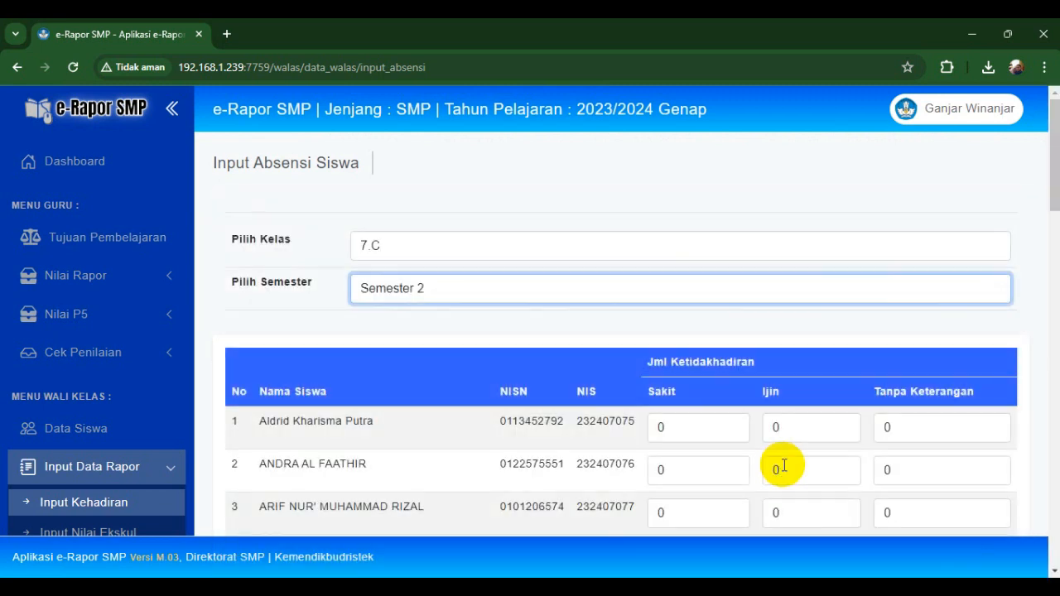
- Enter absences: row 1 Sakit 1, row 2 Sakit 3 and Ijin 2, row 3 1-1-1
{"action": "left_click", "coordinate": [676, 429]}
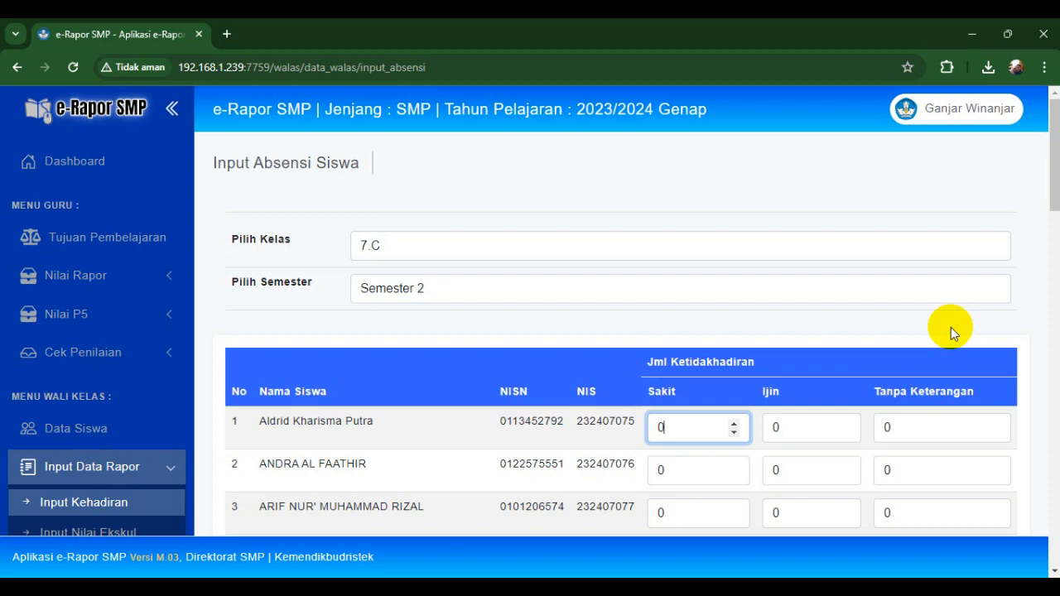
{"action": "key", "text": "BackSpace"}
{"action": "type", "text": "1"}
{"action": "key", "text": "Tab"}
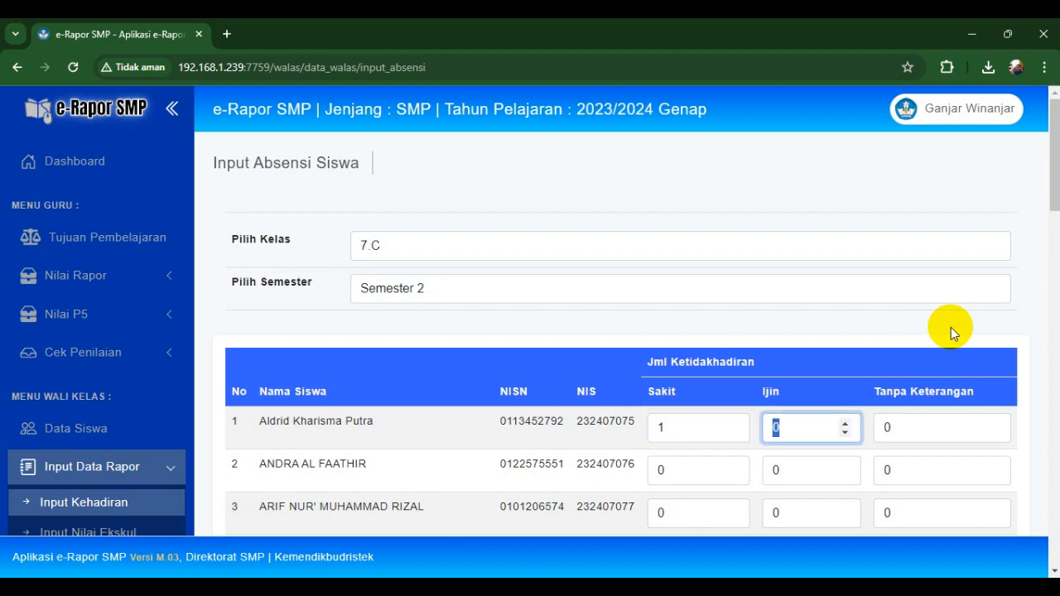
{"action": "key", "text": "Tab"}
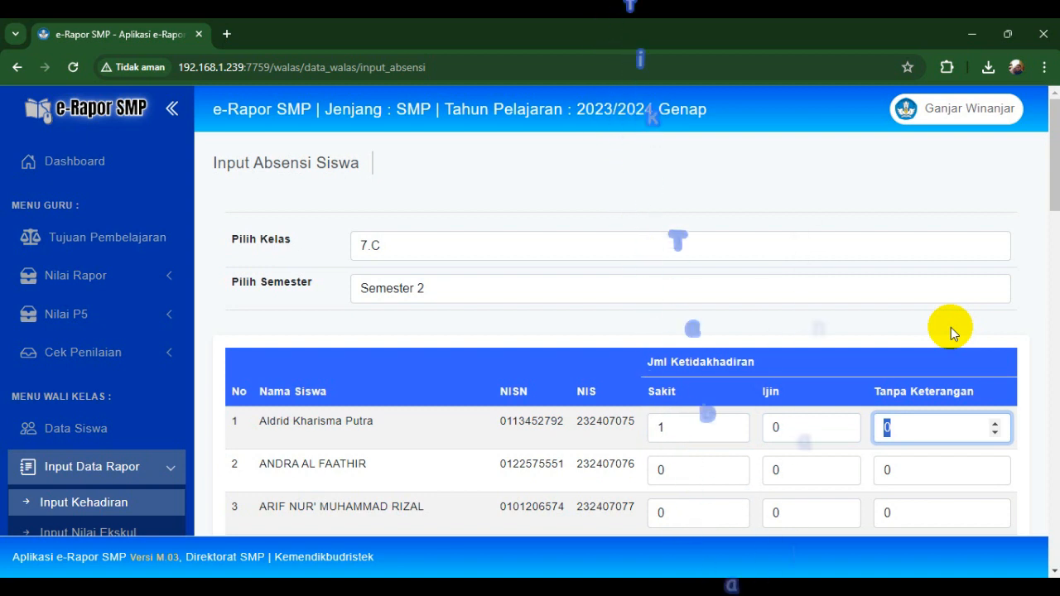
{"action": "key", "text": "Tab"}
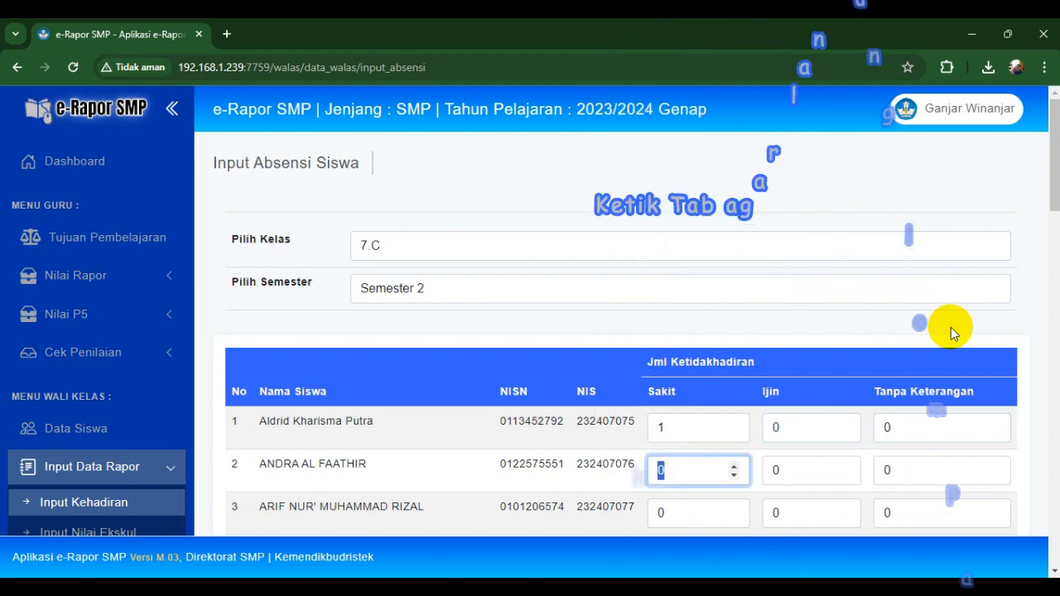
{"action": "type", "text": "3"}
{"action": "key", "text": "Tab"}
{"action": "type", "text": "2"}
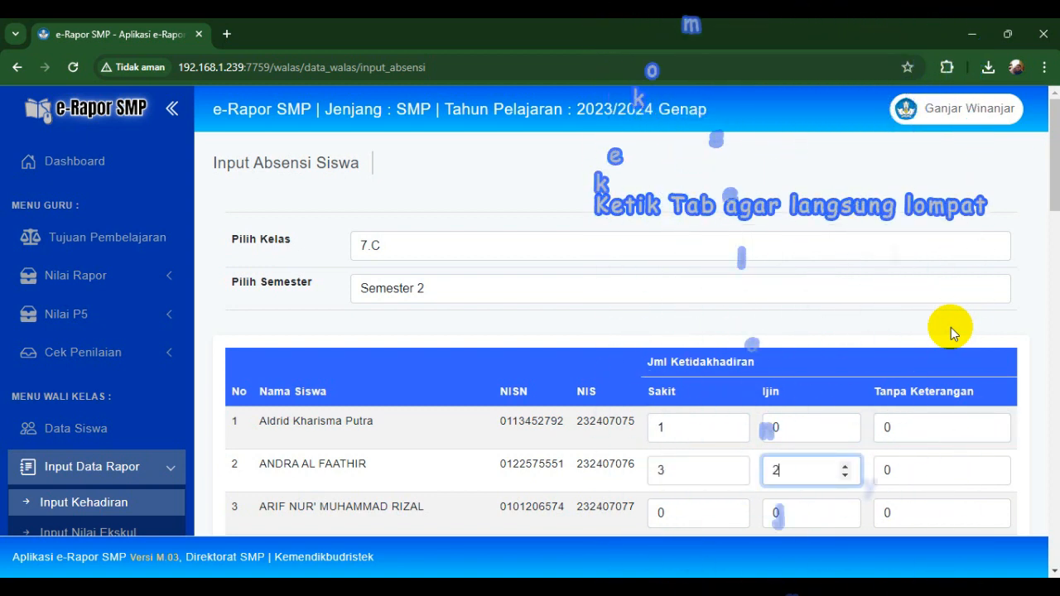
{"action": "key", "text": "Tab"}
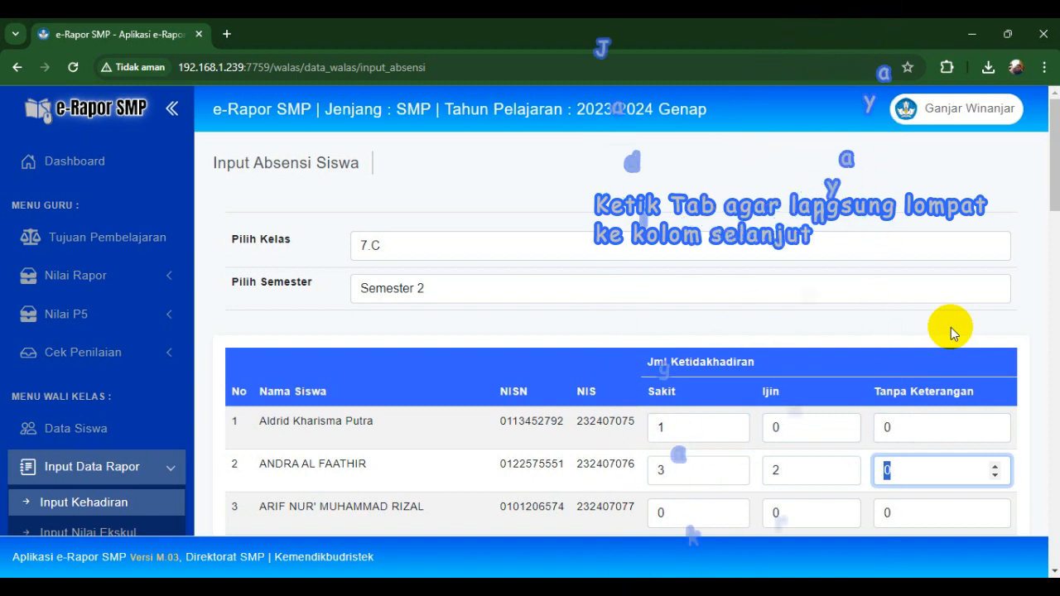
{"action": "key", "text": "Tab"}
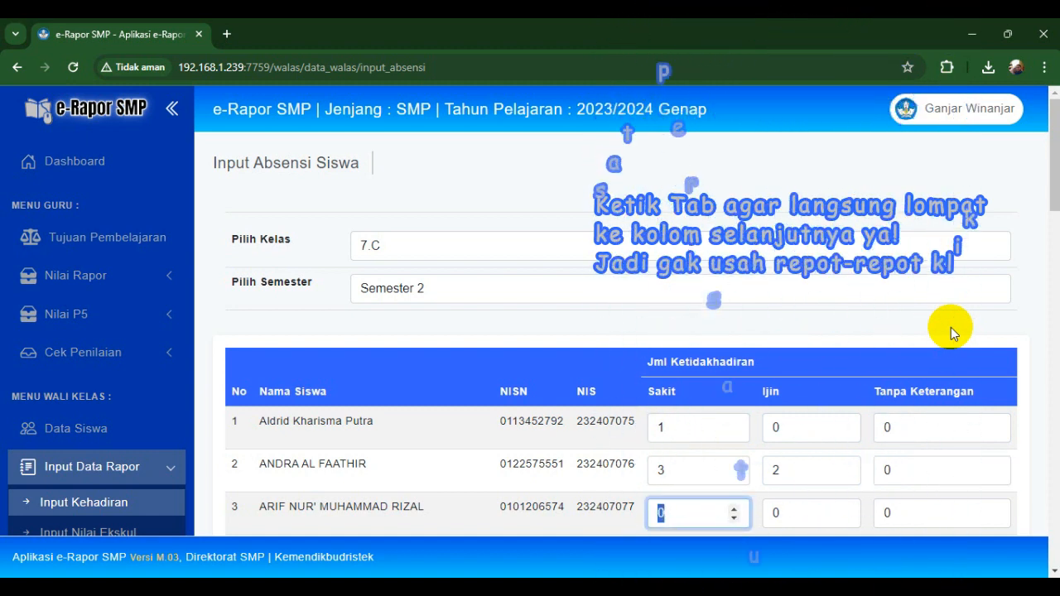
{"action": "type", "text": "1"}
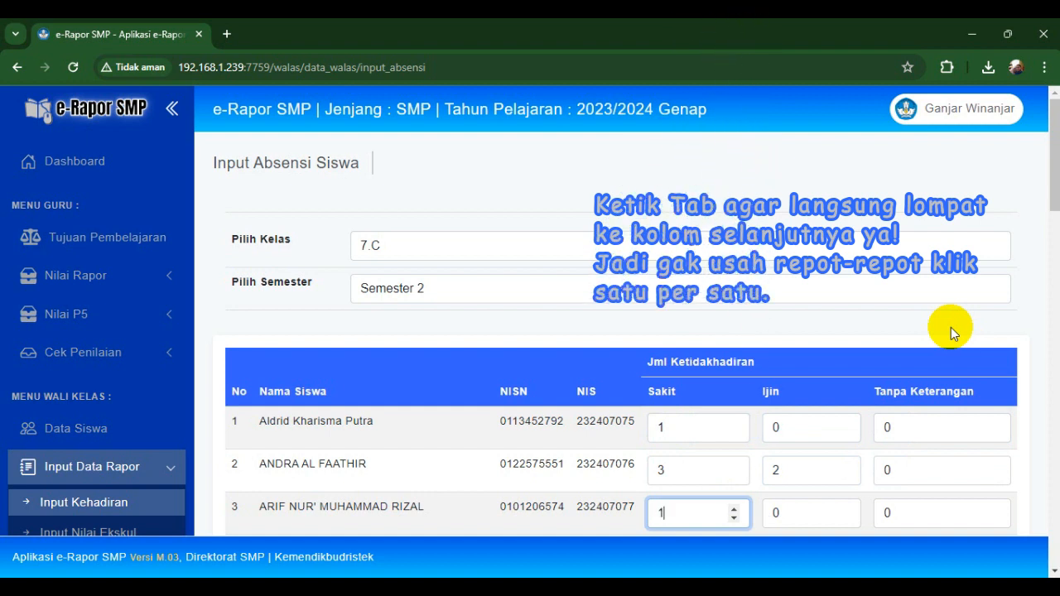
{"action": "key", "text": "Tab"}
{"action": "type", "text": "1"}
{"action": "key", "text": "Tab"}
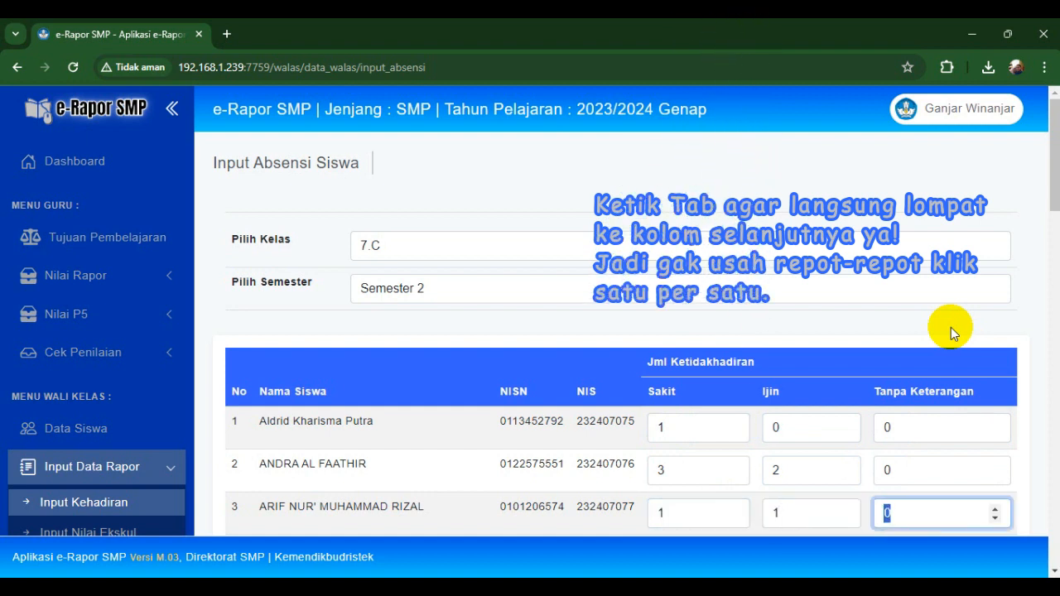
{"action": "type", "text": "1"}
- Give row 7 one Sakit, one Ijin and one Tanpa Keterangan absence
{"action": "key", "text": "Tab"}
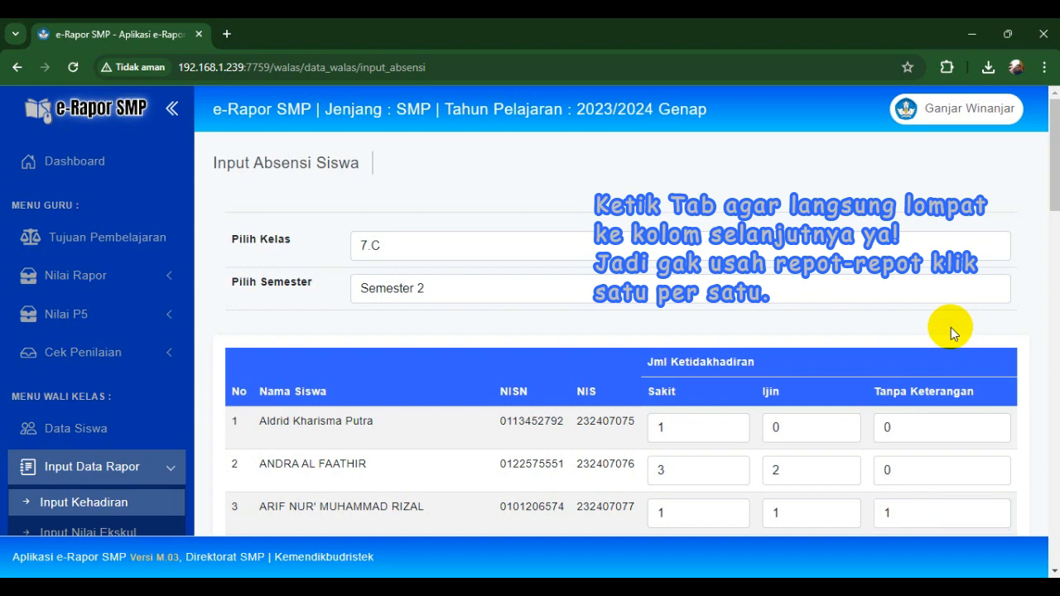
{"action": "key", "text": "Tab"}
{"action": "key", "text": "Tab"}
{"action": "key", "text": "Tab"}
{"action": "key", "text": "Tab"}
{"action": "key", "text": "Tab"}
{"action": "key", "text": "Tab"}
{"action": "key", "text": "Tab"}
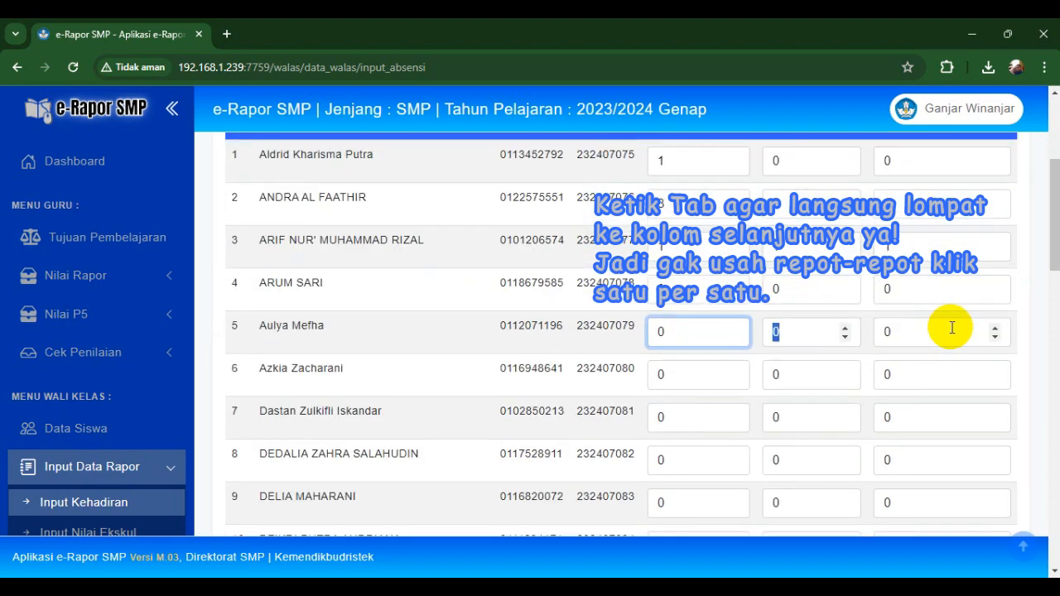
{"action": "key", "text": "Tab"}
{"action": "key", "text": "Tab"}
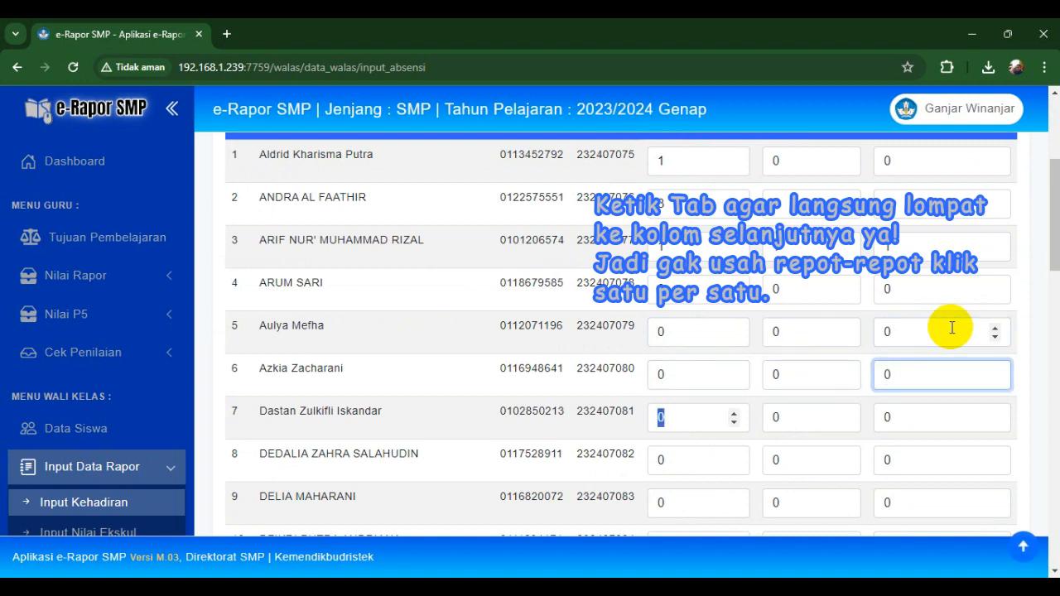
{"action": "type", "text": "1"}
{"action": "key", "text": "Tab"}
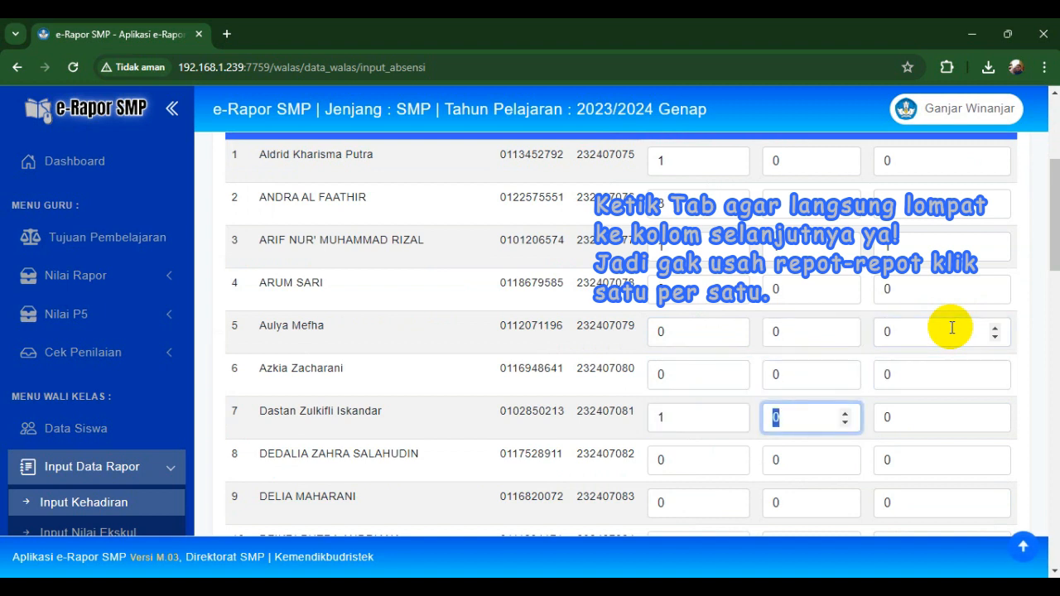
{"action": "type", "text": "1"}
{"action": "key", "text": "Tab"}
{"action": "type", "text": "1"}
{"action": "key", "text": "Tab"}
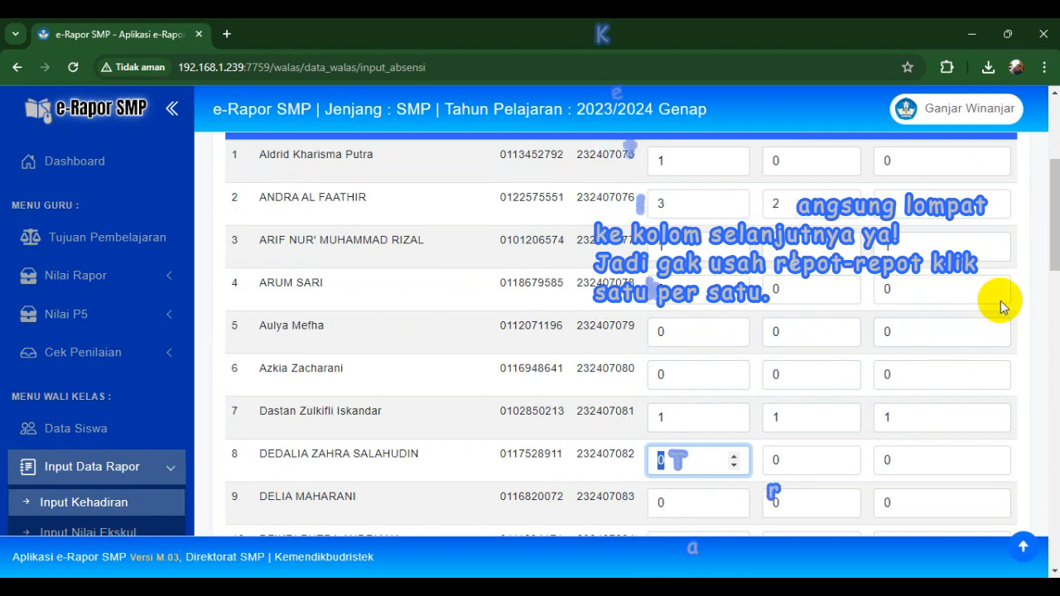
{"action": "left_click_drag", "start_coordinate": [1055, 214], "coordinate": [1054, 508]}
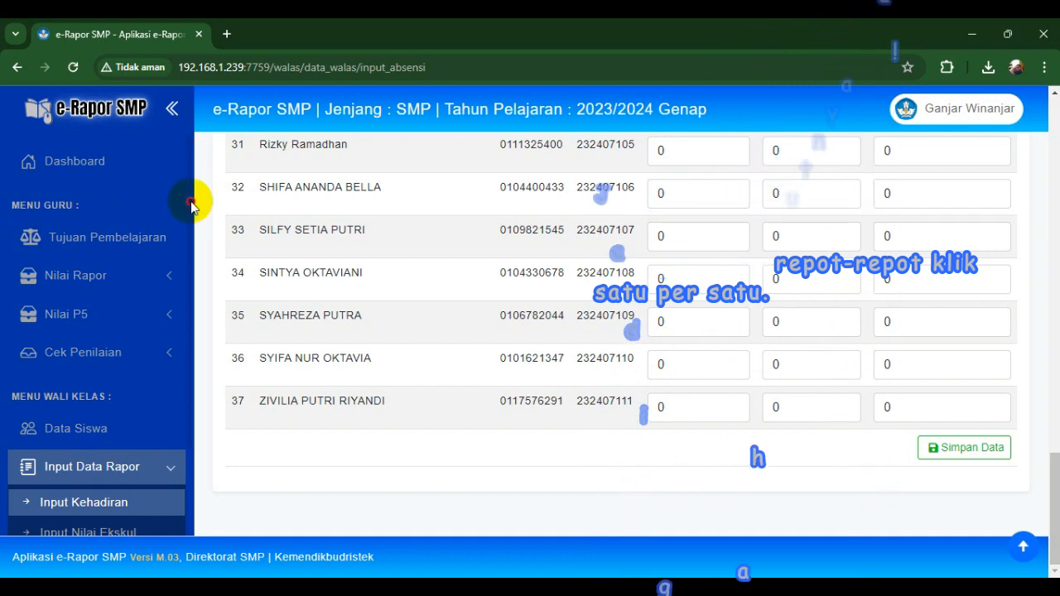
{"action": "scroll", "coordinate": [186, 266], "scroll_direction": "down", "scroll_amount": 3}
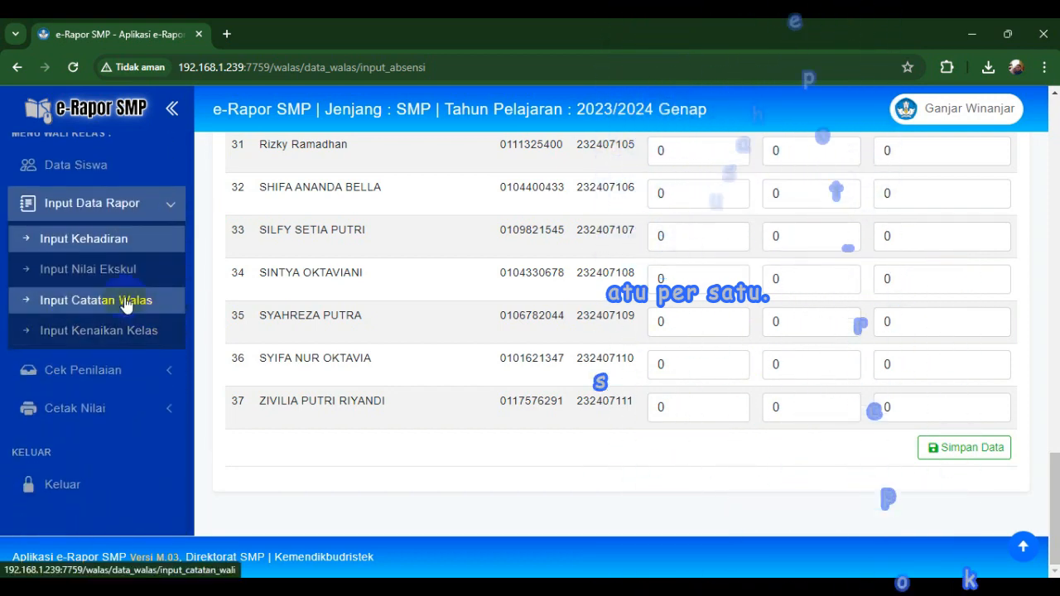
- On Input Catatan Walikelas, load class 7.C for Semester 2 and focus the first note box
{"action": "left_click", "coordinate": [125, 303]}
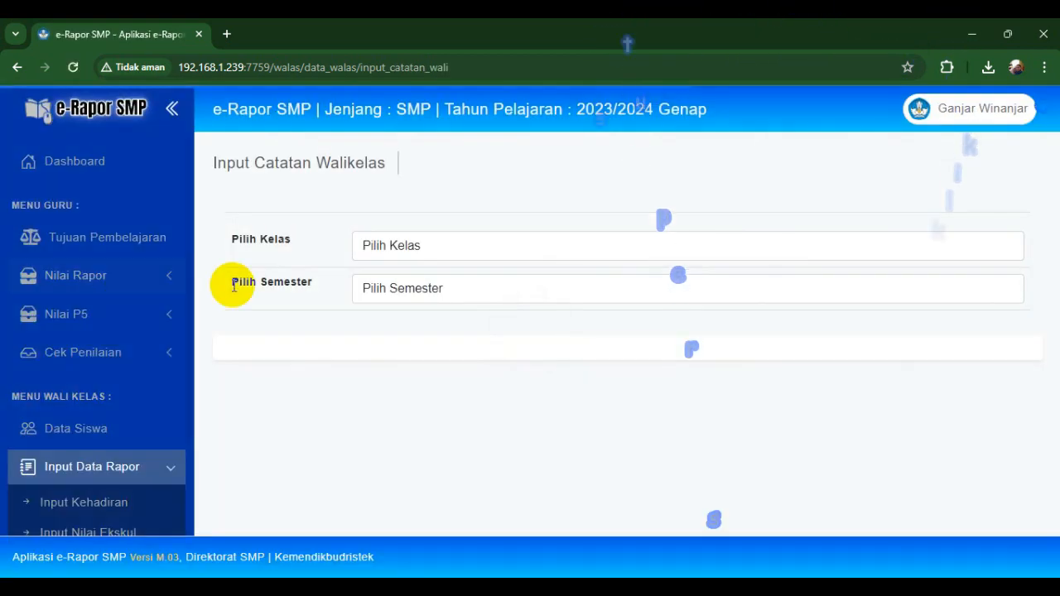
{"action": "left_click", "coordinate": [362, 246]}
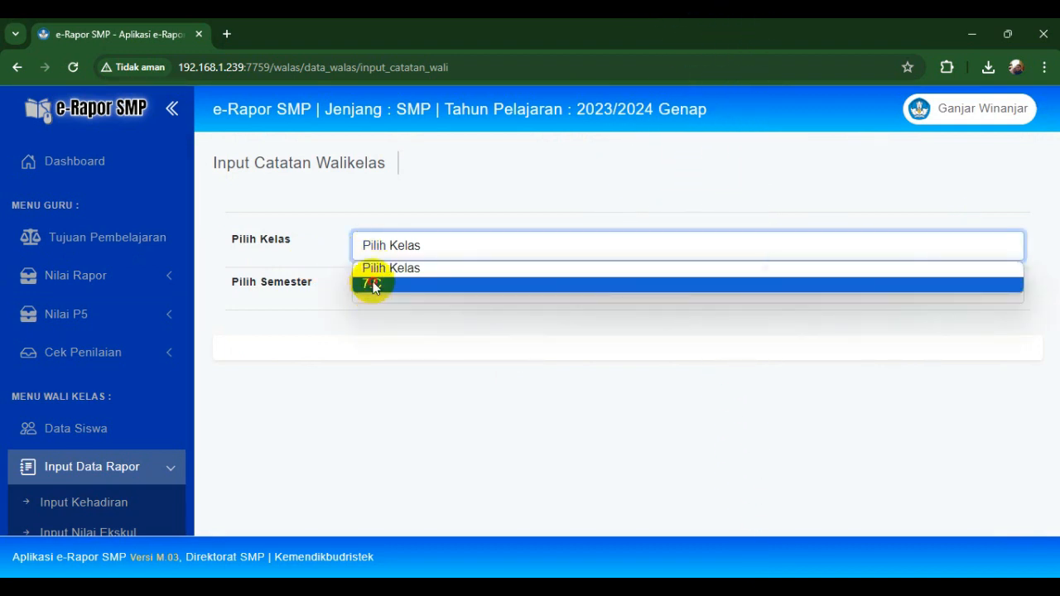
{"action": "left_click", "coordinate": [373, 285]}
{"action": "left_click", "coordinate": [379, 287]}
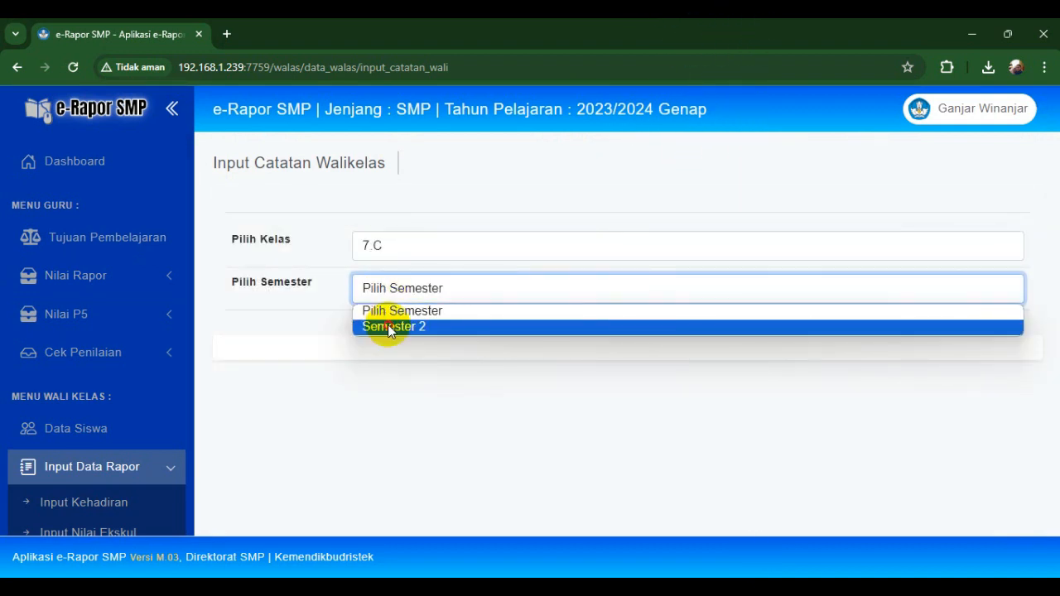
{"action": "left_click", "coordinate": [389, 328]}
{"action": "left_click", "coordinate": [717, 403]}
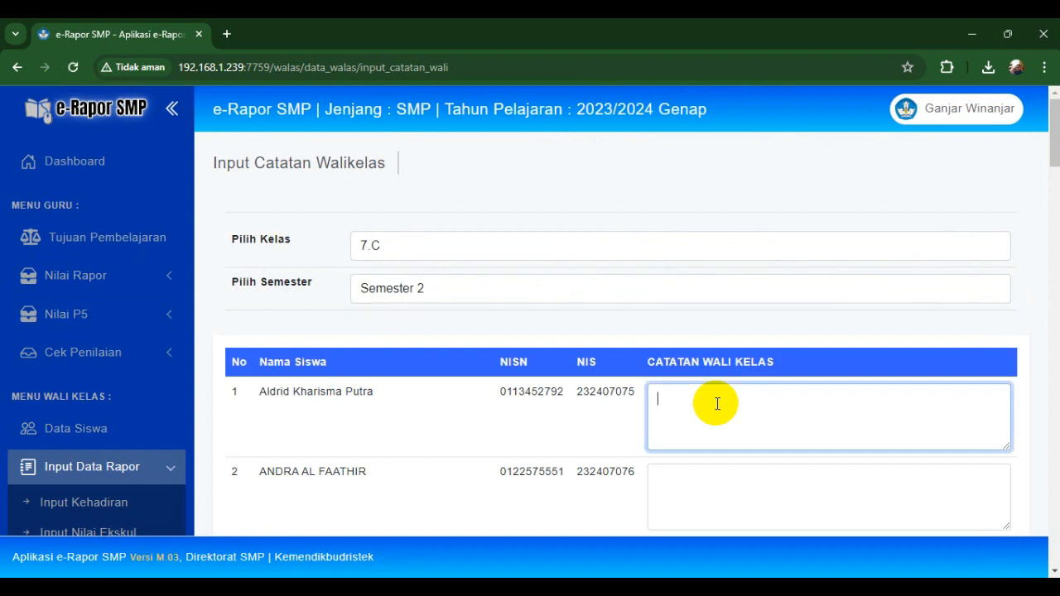
- Write the first note: 'Selamat atas keberhasilannya naik ke kelas 8! Tingkatkan motivasi belajarmu… Semoga Ananda sukses!'
{"action": "type", "text": "Selamat ata"}
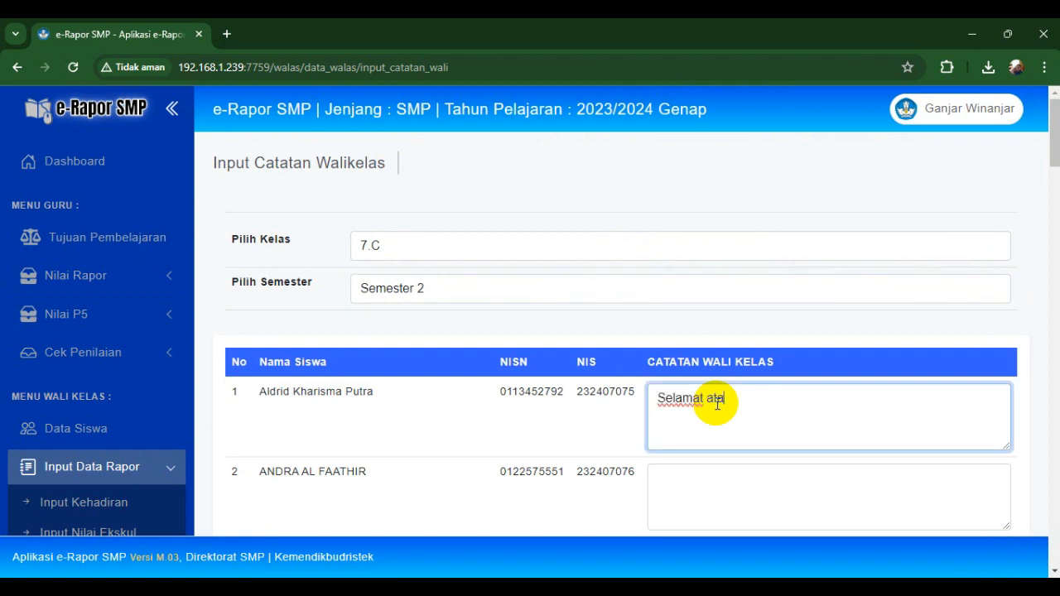
{"action": "type", "text": "s kenaikan kelas"}
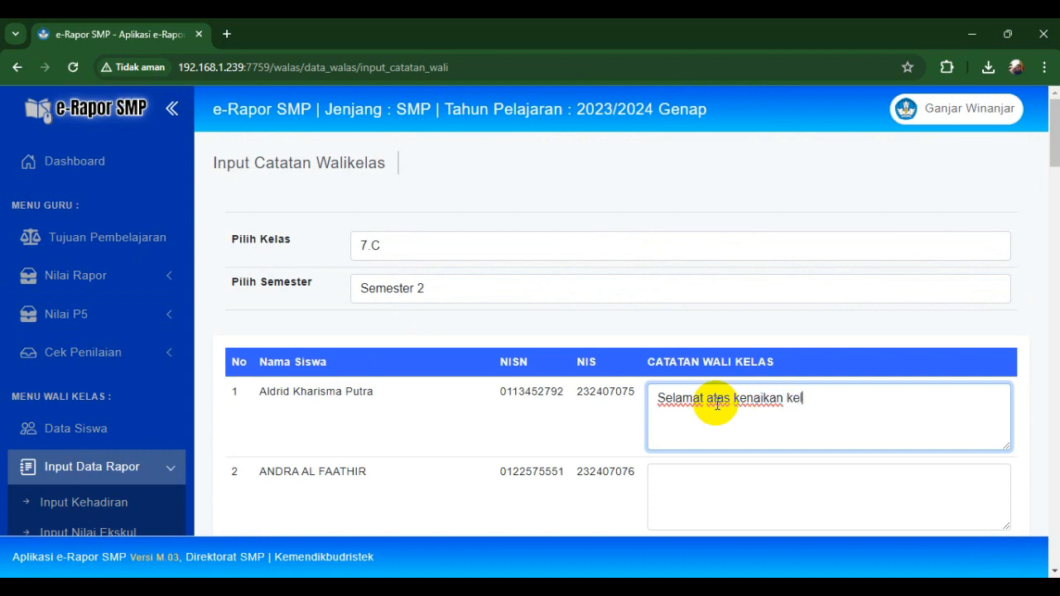
{"action": "key", "text": "ctrl+BackSpace"}
{"action": "key", "text": "ctrl+BackSpace"}
{"action": "key", "text": "ctrl+BackSpace"}
{"action": "type", "text": "a"}
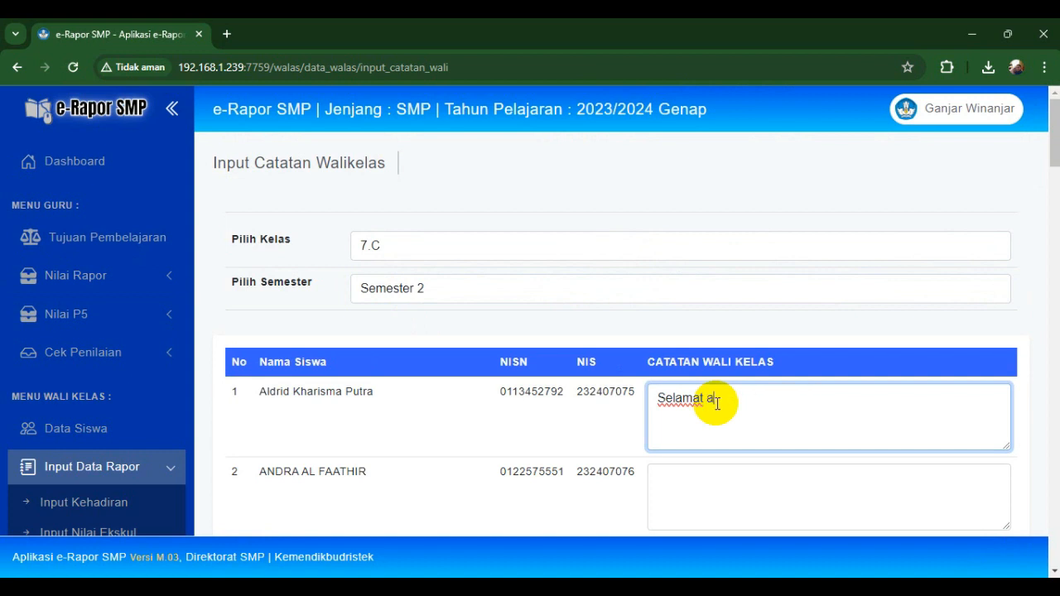
{"action": "type", "text": "tas keberhasila"}
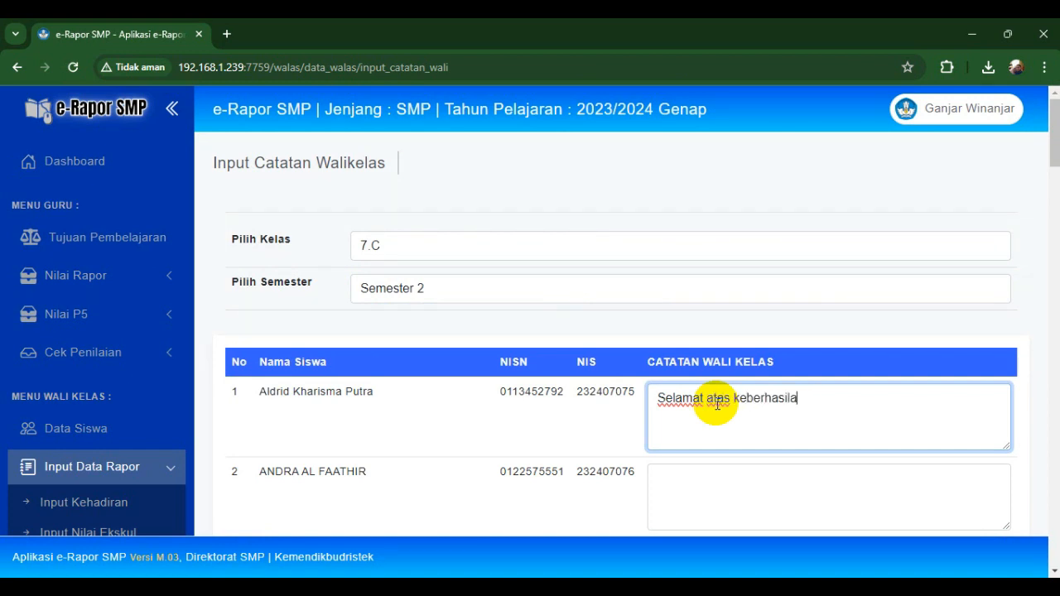
{"action": "type", "text": "nnya naik ke"}
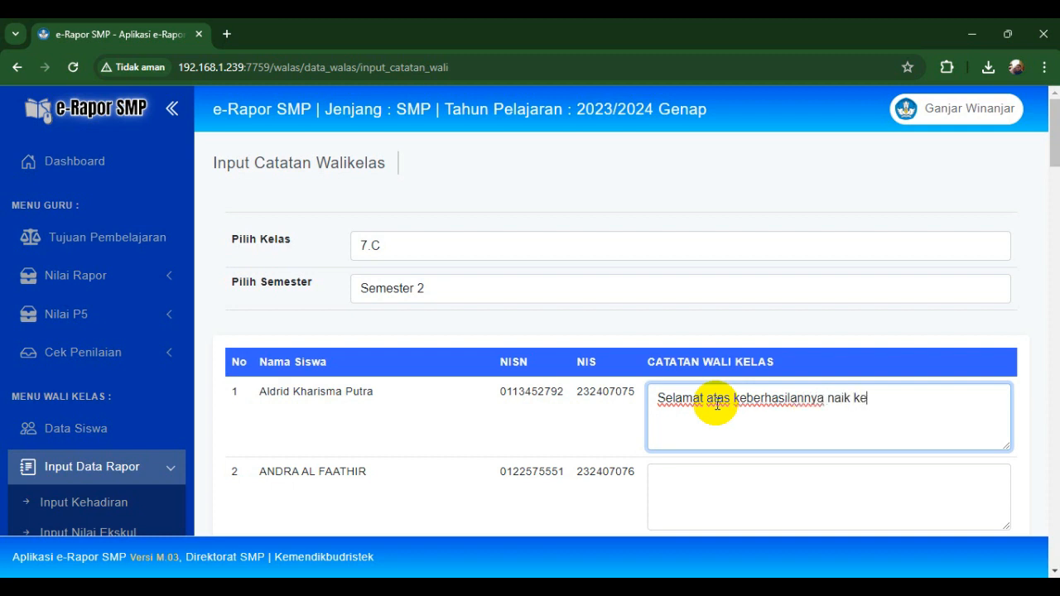
{"action": "type", "text": " kelas 8! Tingkatka"}
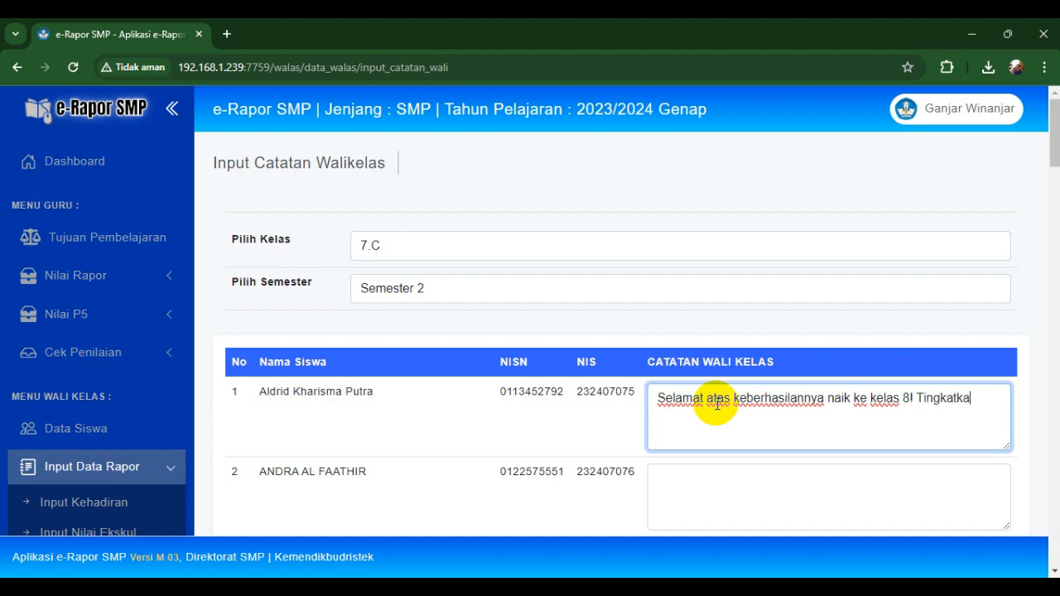
{"action": "type", "text": "n motivasi belajarmu"}
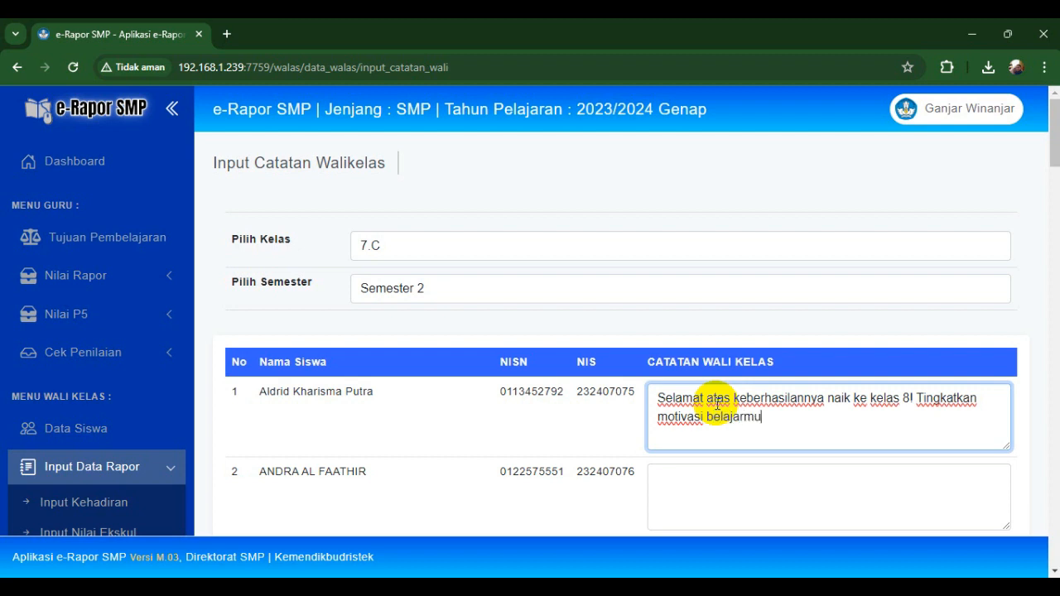
{"action": "type", "text": " dan perba"}
{"action": "key", "text": "BackSpace"}
{"action": "key", "text": "BackSpace"}
{"action": "key", "text": "BackSpace"}
{"action": "key", "text": "BackSpace"}
{"action": "key", "text": "BackSpace"}
{"action": "key", "text": "BackSpace"}
{"action": "key", "text": "BackSpace"}
{"action": "key", "text": "BackSpace"}
{"action": "key", "text": "BackSpace"}
{"action": "key", "text": "BackSpace"}
{"action": "type", "text": ", perbaiki semua keku"}
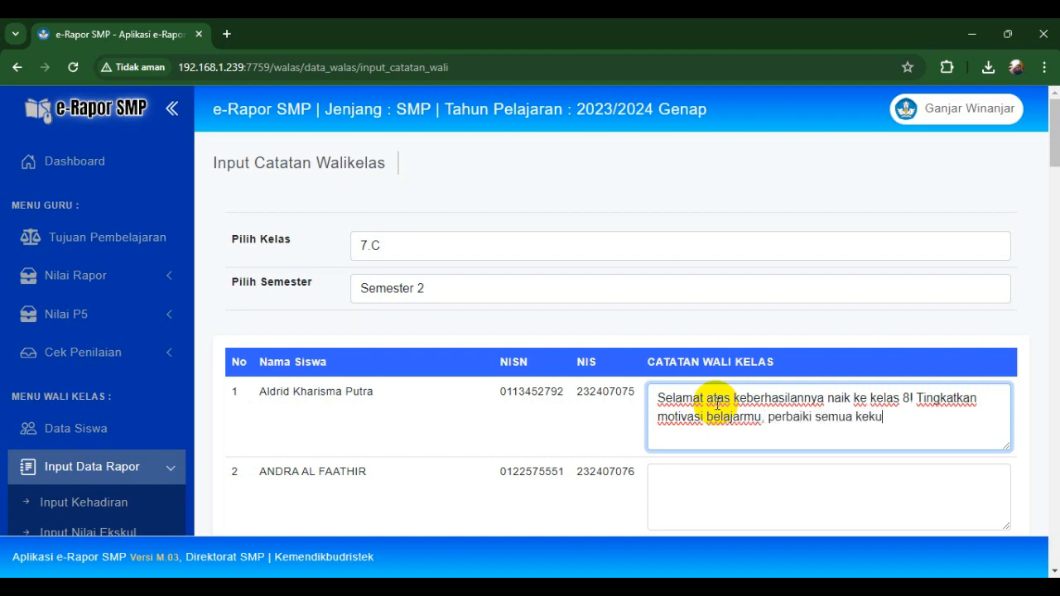
{"action": "type", "text": "rangan, dan tingkatakan "}
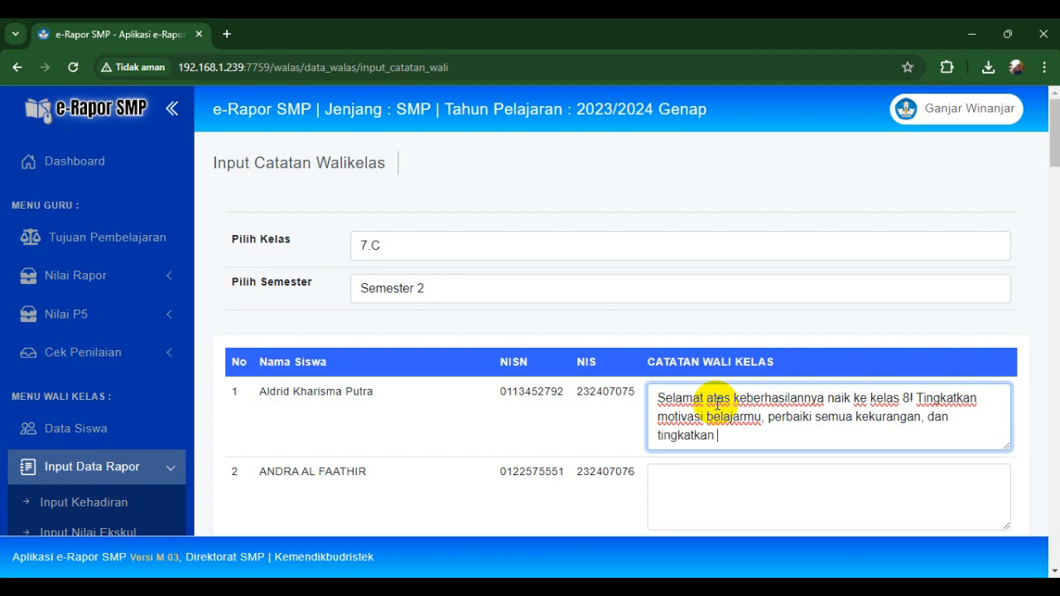
{"action": "type", "text": "prestasi"}
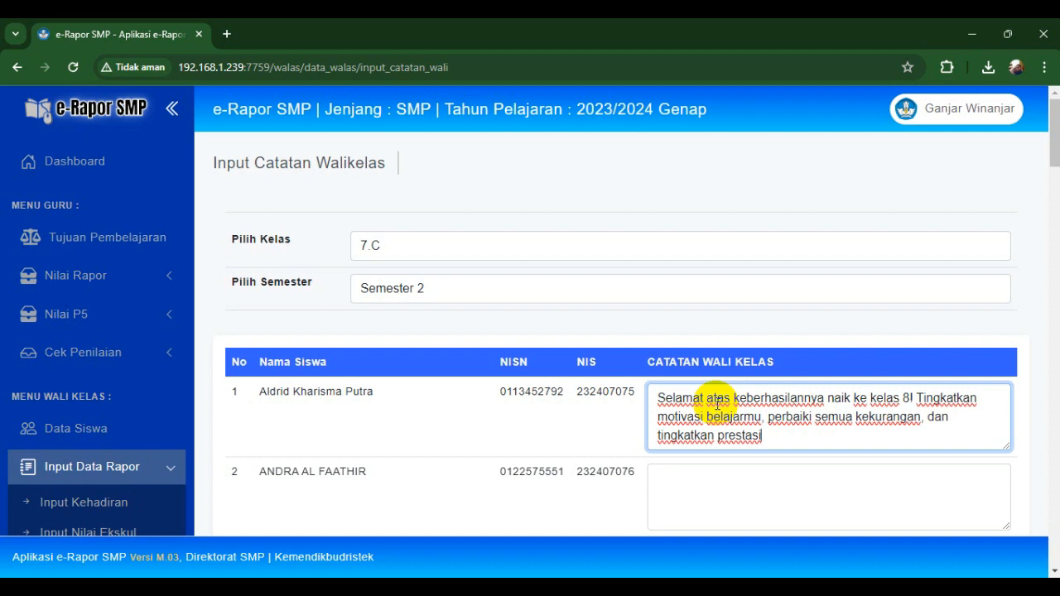
{"action": "type", "text": "mu! Semoga Anand"}
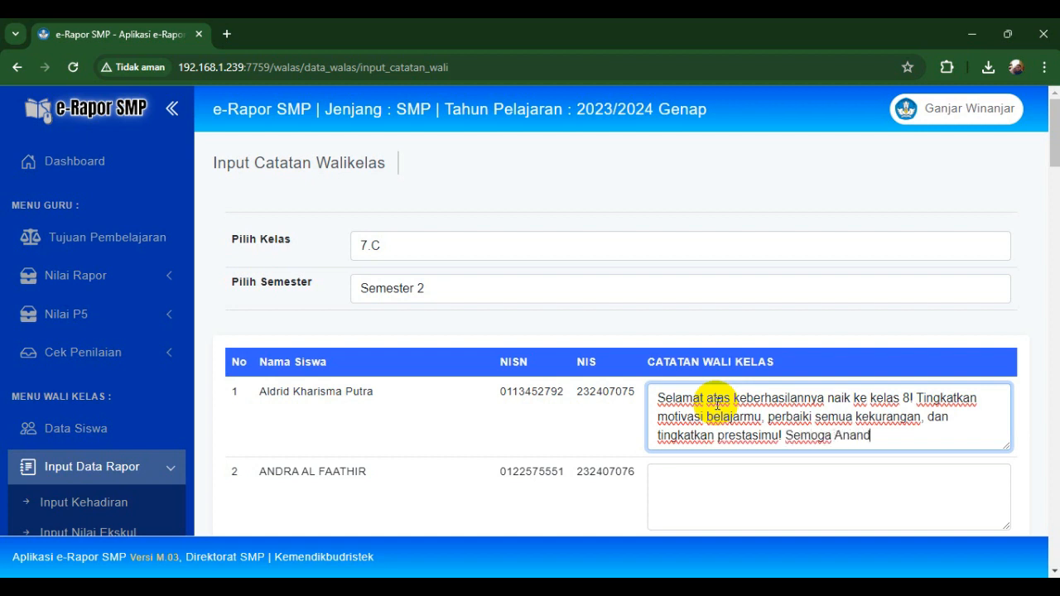
{"action": "type", "text": "a sukses!"}
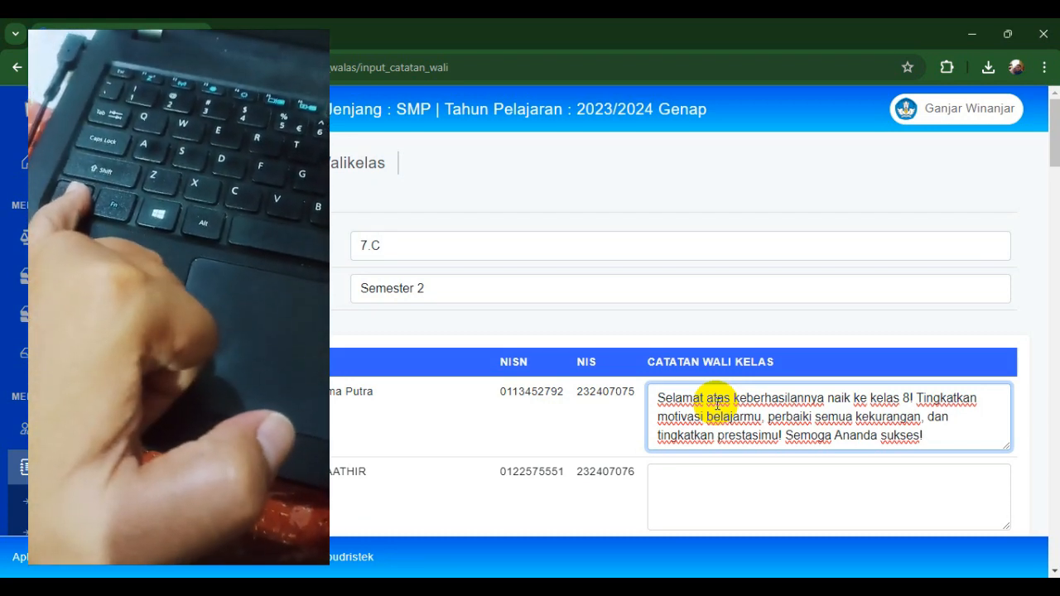
- Copy the first student's note and paste it into the following students' note boxes
{"action": "key", "text": "ctrl+a"}
{"action": "key", "text": "ctrl+c"}
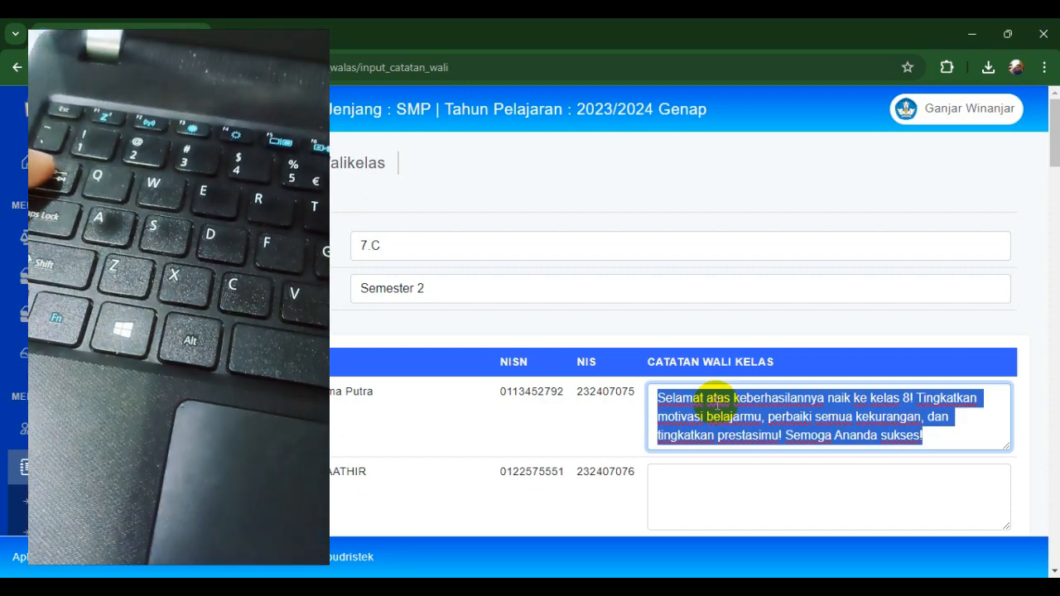
{"action": "key", "text": "Tab"}
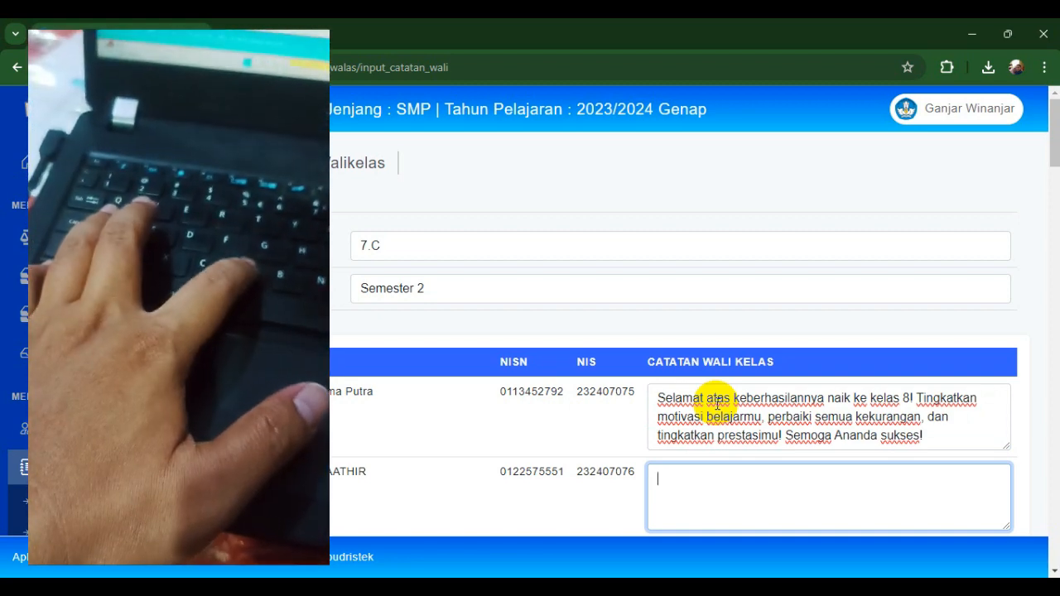
{"action": "key", "text": "ctrl+v"}
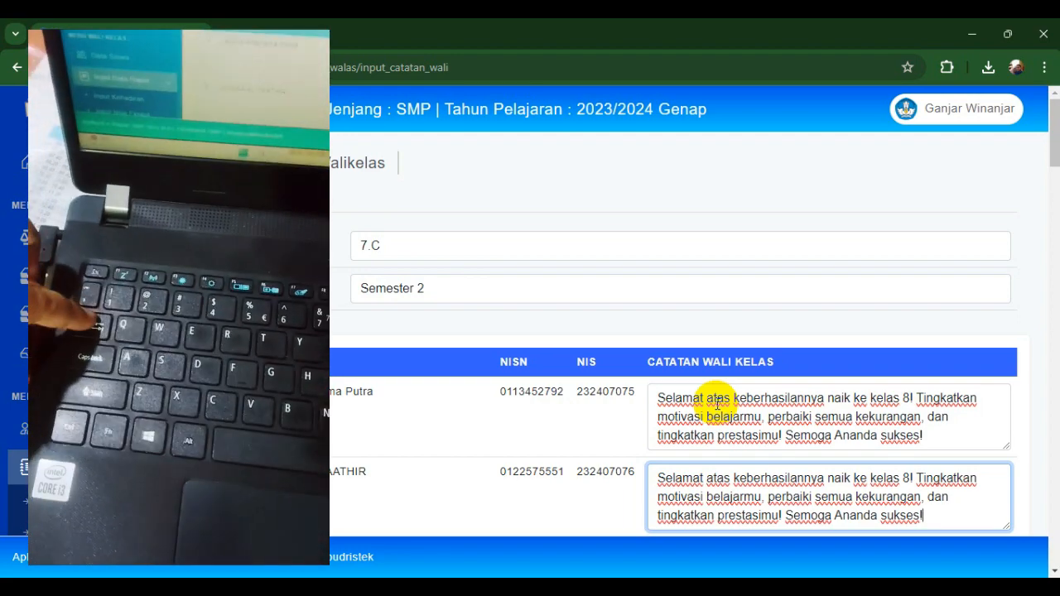
{"action": "key", "text": "Tab"}
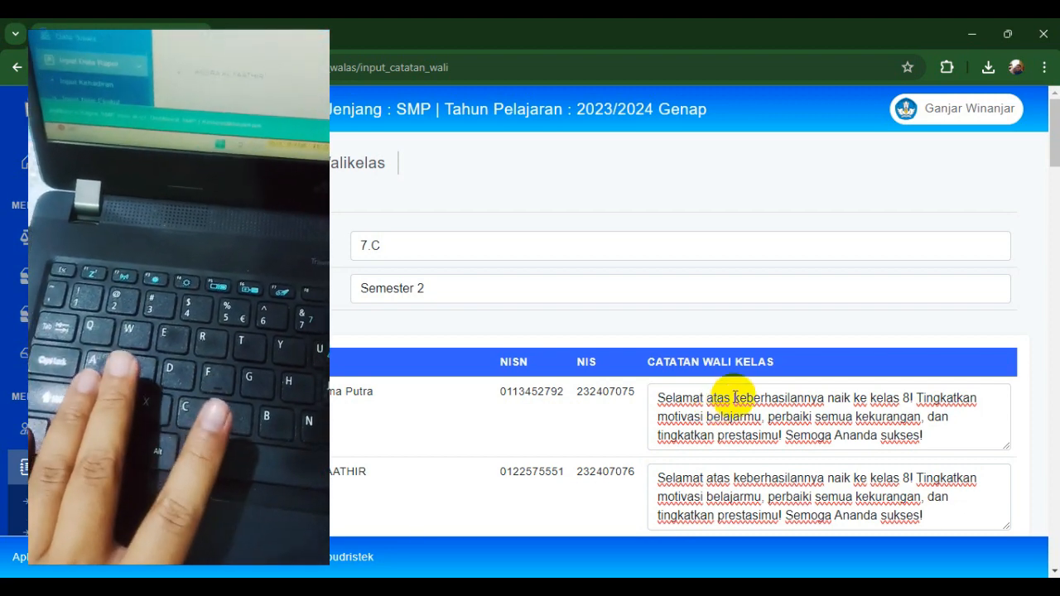
{"action": "scroll", "coordinate": [735, 398], "scroll_direction": "down", "scroll_amount": 3}
{"action": "left_click", "coordinate": [734, 398]}
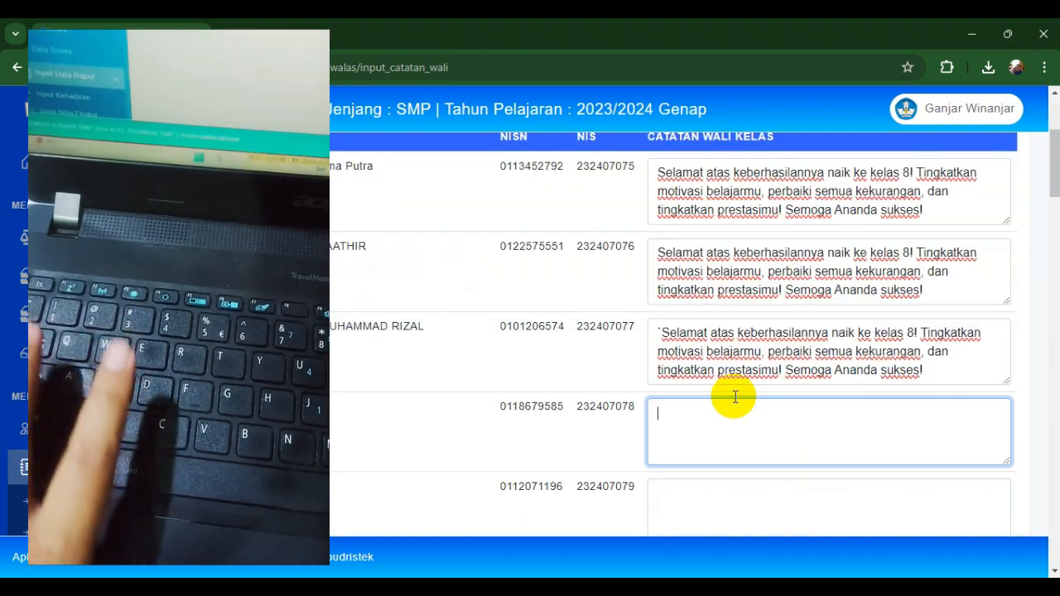
{"action": "scroll", "coordinate": [734, 400], "scroll_direction": "down", "scroll_amount": 1}
{"action": "key", "text": "ctrl+v"}
{"action": "left_click", "coordinate": [734, 402]}
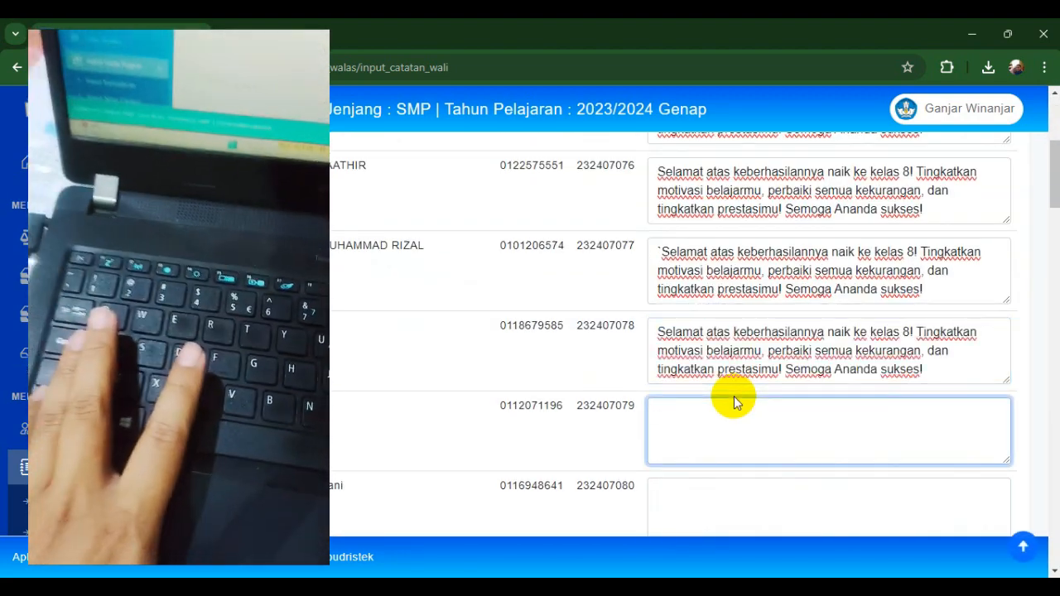
{"action": "key", "text": "ctrl+v"}
{"action": "key", "text": "Tab"}
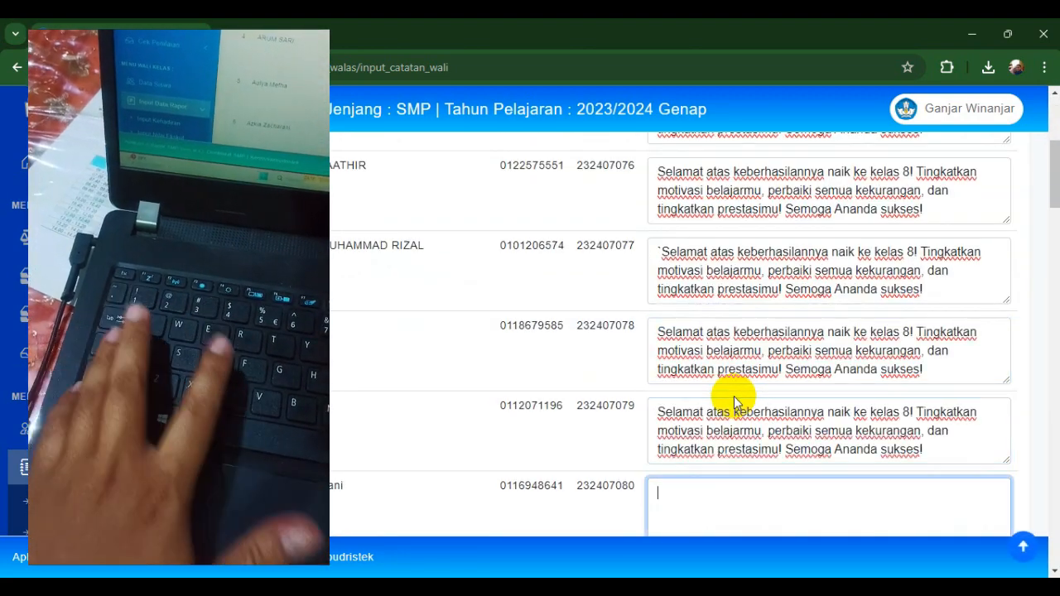
{"action": "key", "text": "ctrl+v"}
{"action": "key", "text": "Tab"}
{"action": "key", "text": "ctrl+v"}
{"action": "key", "text": "Tab"}
{"action": "key", "text": "ctrl+v"}
{"action": "key", "text": "Tab"}
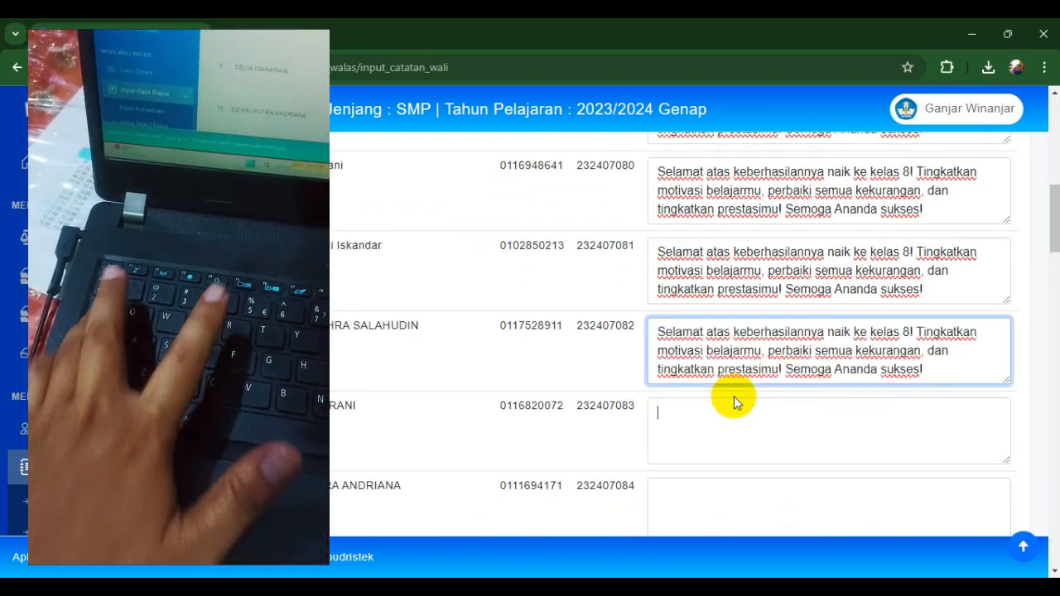
{"action": "key", "text": "ctrl+v"}
{"action": "key", "text": "Tab"}
{"action": "key", "text": "ctrl+v"}
{"action": "key", "text": "Tab"}
{"action": "key", "text": "ctrl+v"}
{"action": "key", "text": "Tab"}
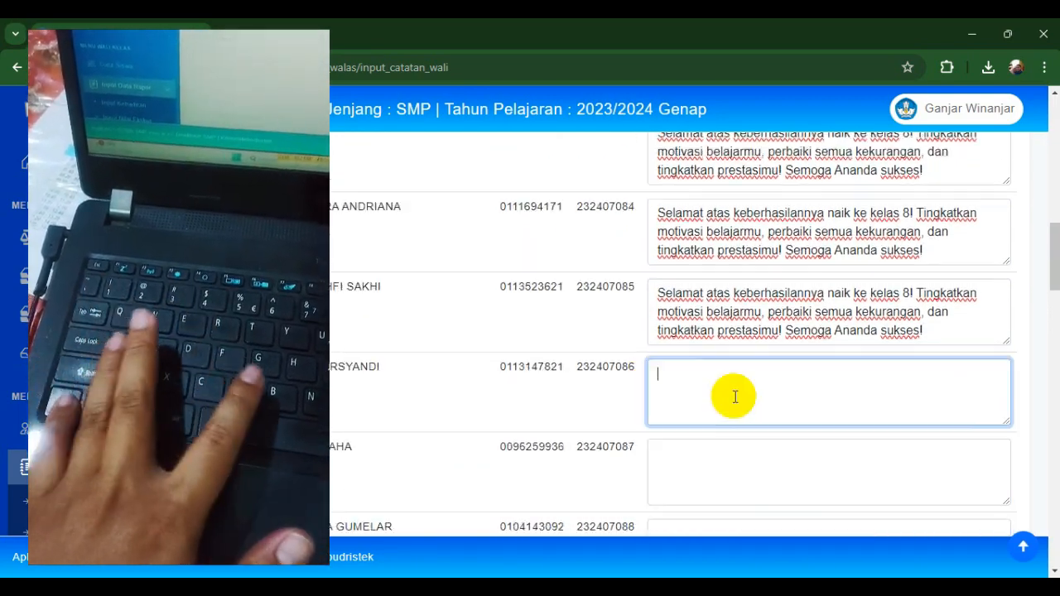
{"action": "key", "text": "ctrl+v"}
- Paste the praise note into the remaining boxes through the last student, then save with Simpan Data
{"action": "type", "text": "q"}
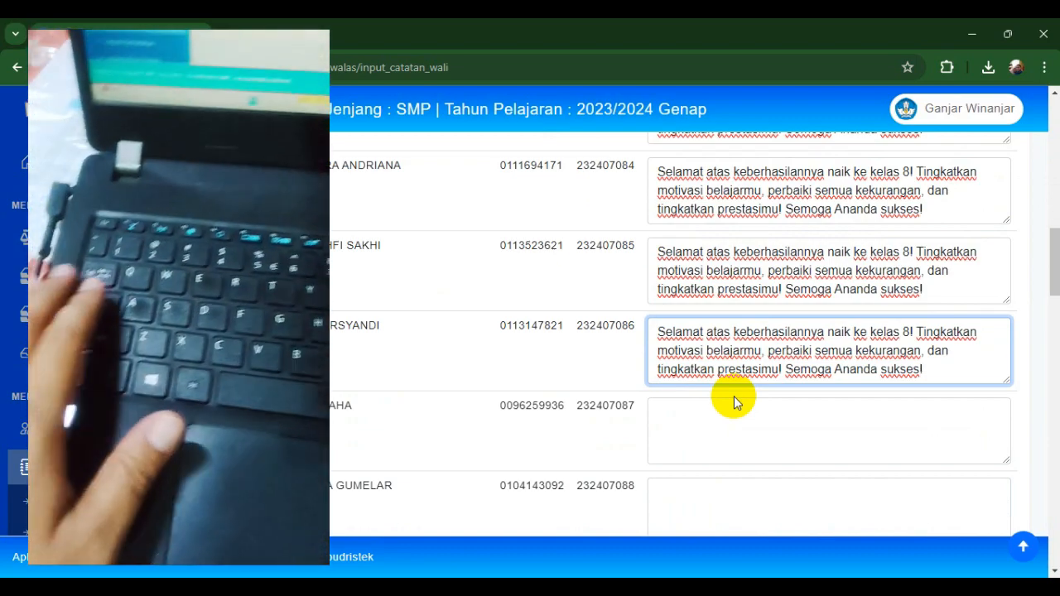
{"action": "key", "text": "Tab"}
{"action": "key", "text": "ctrl+v"}
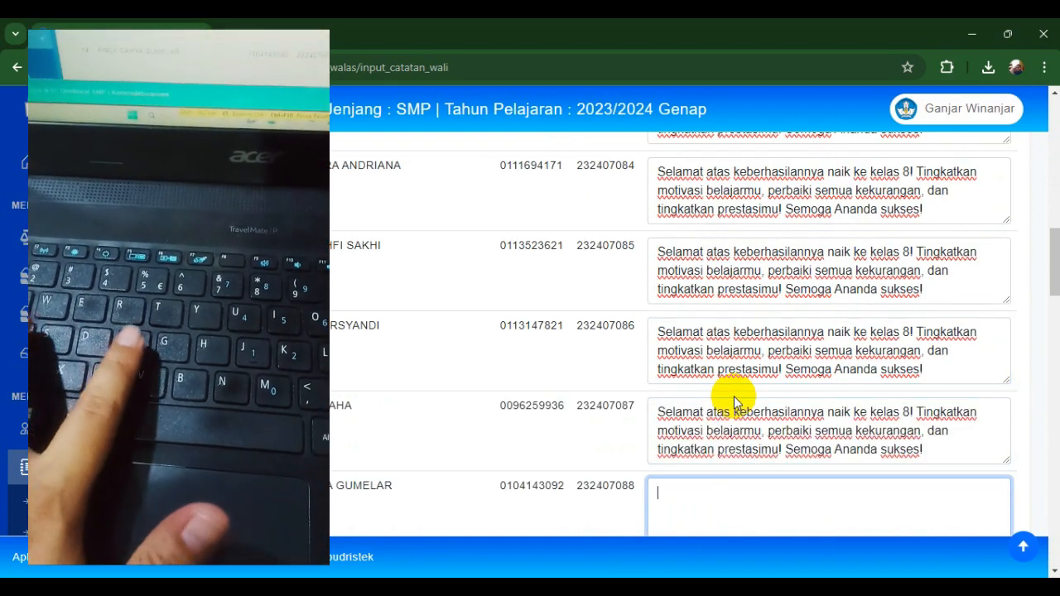
{"action": "key", "text": "ctrl+v"}
{"action": "key", "text": "Tab"}
{"action": "key", "text": "ctrl+v"}
{"action": "key", "text": "Tab"}
{"action": "key", "text": "ctrl+v"}
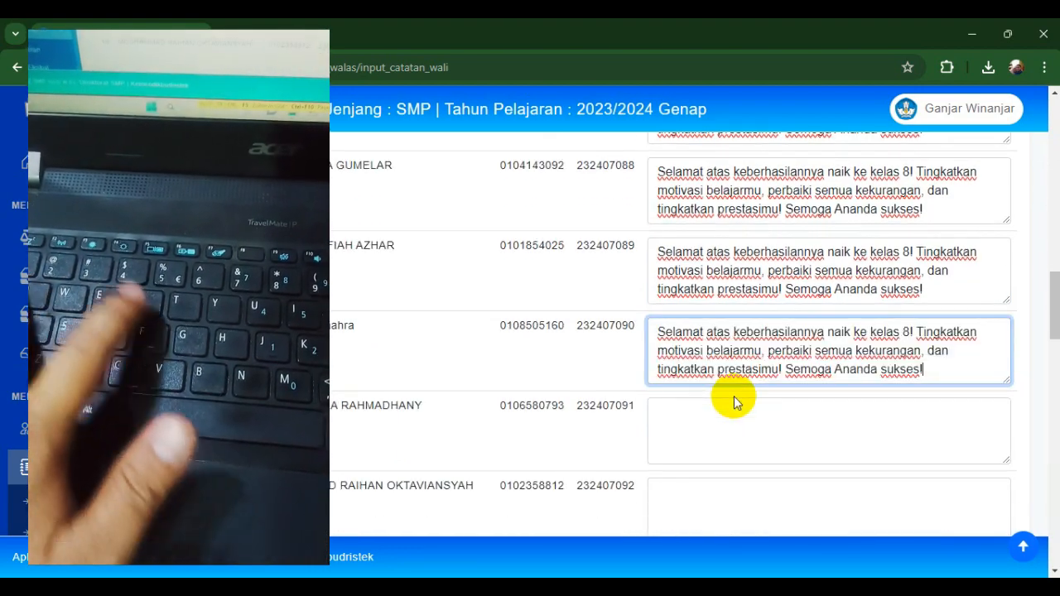
{"action": "key", "text": "Tab"}
{"action": "type", "text": "Selamat atas keberhasilannya naik ke kelas 8! Tingkatkan motivasi belajarmu, perbaiki semua kekurangan, dan tingkatkan prestasimu! Semoga Ananda sukses!"}
{"action": "key", "text": "Tab"}
{"action": "type", "text": "Selamat atas keberhasilannya naik ke kelas 8! Tingkatkan motivasi belajarmu, perbaiki semua kekurangan, dan tingkatkan prestasimu! Semoga Ananda sukses!"}
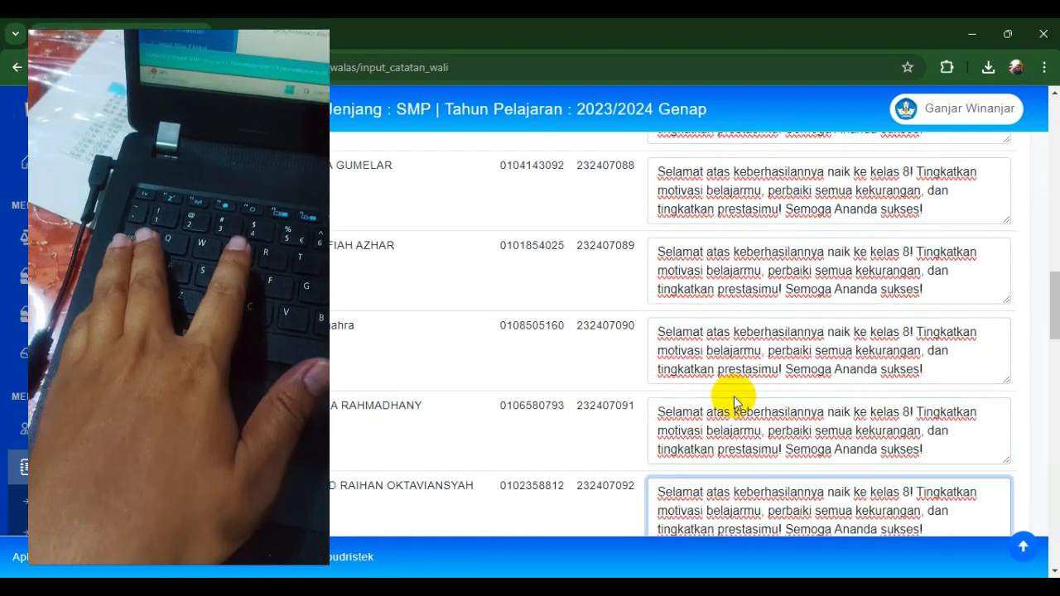
{"action": "key", "text": "Tab"}
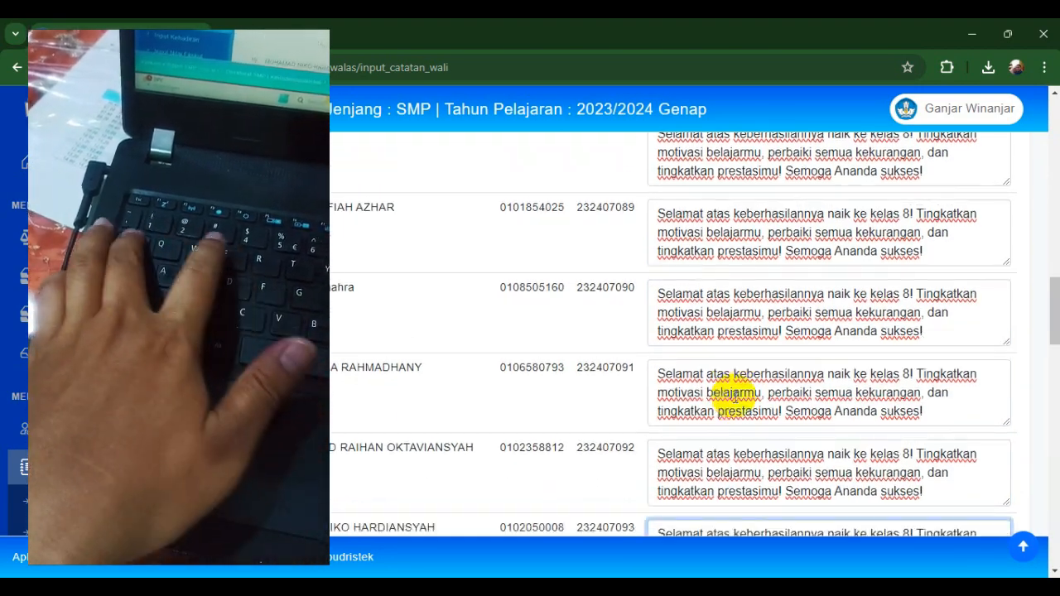
{"action": "key", "text": "ctrl+v"}
{"action": "key", "text": "Tab"}
{"action": "key", "text": "ctrl+v"}
{"action": "key", "text": "Tab"}
{"action": "type", "text": "Selamat atas keberhasilannya naik ke kelas 8! Tingkatkan motivasi belajarmu, perbaiki semua kekurangan, dan tingkatkan prestasimu! Semoga Ananda sukses!"}
{"action": "key", "text": "Tab"}
{"action": "type", "text": "Selamat atas keberhasilannya naik ke kelas 8! Tingkatkan motivasi belajarmu, perbaiki semua kekurangan, dan tingkatkan prestasimu! Semoga Ananda sukses!"}
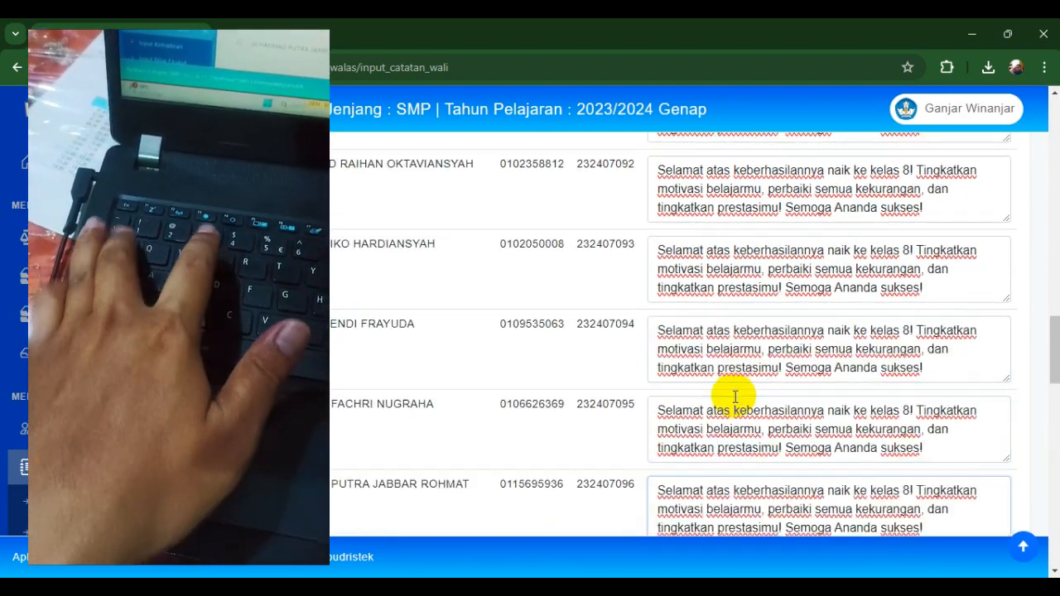
{"action": "key", "text": "Tab"}
{"action": "type", "text": "Selamat atas keberhasilannya naik ke kelas 8! Tingkatkan motivasi belajarmu, perbaiki semua kekurangan, dan tingkatkan prestasimu! Semoga Ananda sukses!"}
{"action": "key", "text": "Tab"}
{"action": "type", "text": "Selamat atas keberhasilannya naik ke kelas 8! Tingkatkan motivasi belajarmu, perbaiki semua kekurangan, dan tingkatkan prestasimu! Semoga Ananda sukses!"}
{"action": "key", "text": "Tab"}
{"action": "type", "text": "Selamat atas keberhasilannya naik ke kelas 8! Tingkatkan motivasi belajarmu, perbaiki semua kekurangan, dan tingkatkan prestasimu! Semoga Ananda sukses!"}
{"action": "key", "text": "Tab"}
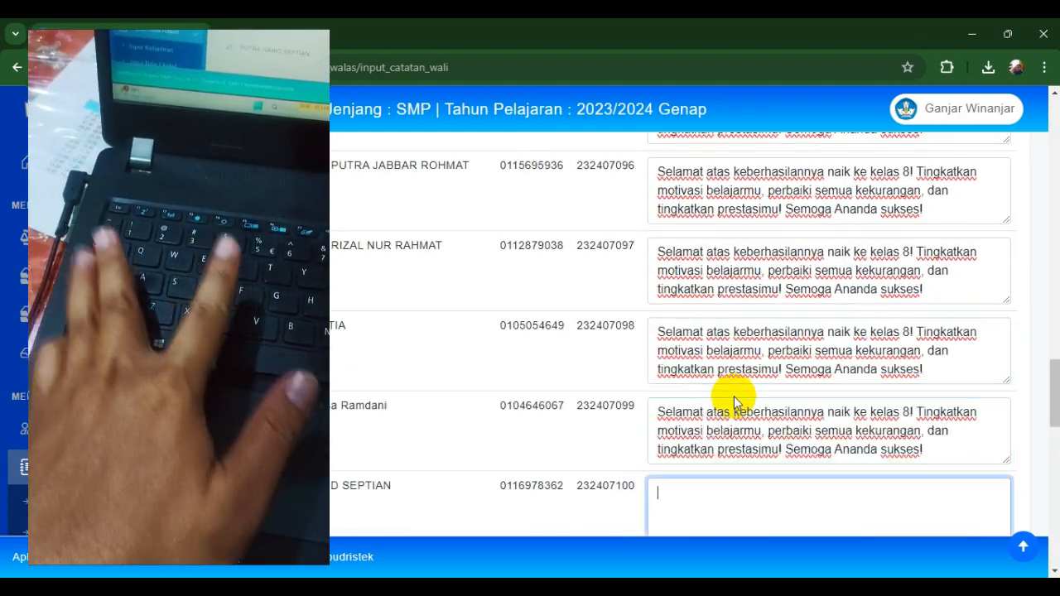
{"action": "type", "text": "Selamat atas keberhasilannya naik ke kelas 8! Tingkatkan motivasi belajarmu, perbaiki semua kekurangan, dan tingkatkan prestasimu! Semoga Ananda sukses!"}
{"action": "key", "text": "Tab"}
{"action": "type", "text": "Selamat atas keberhasilannya naik ke kelas 8! Tingkatkan motivasi belajarmu, perbaiki semua kekurangan, dan tingkatkan prestasimu! Semoga Ananda sukses!"}
{"action": "key", "text": "Tab"}
{"action": "type", "text": "Selamat atas keberhasilannya naik ke kelas 8! Tingkatkan motivasi belajarmu, perbaiki semua kekurangan, dan tingkatkan prestasimu! Semoga Ananda sukses!"}
{"action": "type", "text": "q"}
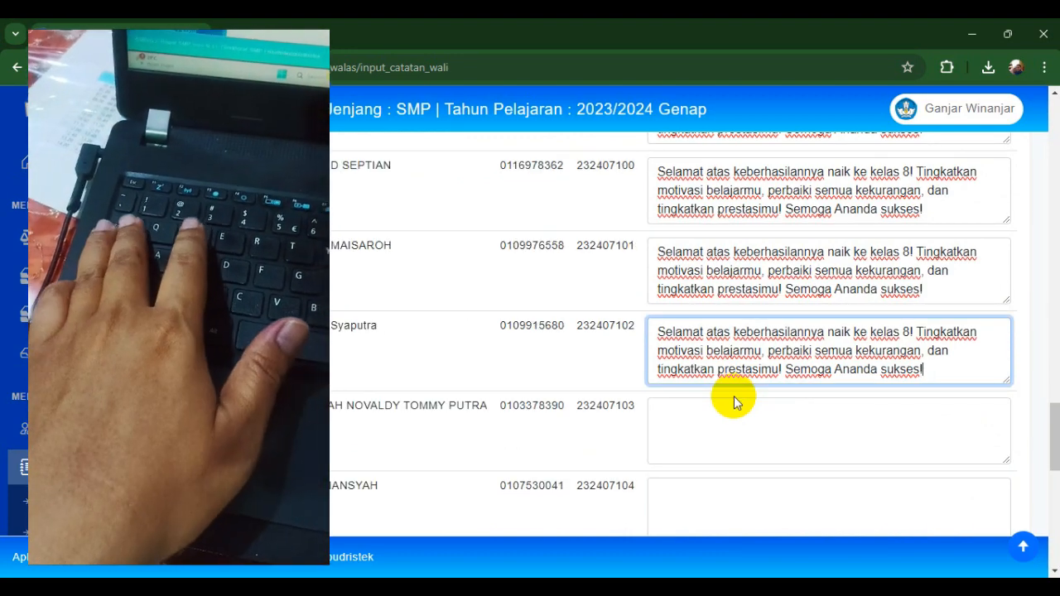
{"action": "key", "text": "Tab"}
{"action": "type", "text": "Selamat atas keberhasilannya naik ke kelas 8! Tingkatkan motivasi belajarmu, perbaiki semua kekurangan, dan tingkatkan prestasimu! Semoga Ananda sukses!"}
{"action": "key", "text": "Tab"}
{"action": "type", "text": "Selamat atas keberhasilannya naik ke kelas 8! Tingkatkan motivasi belajarmu, perbaiki semua kekurangan, dan tingkatkan prestasimu! Semoga Ananda sukses!"}
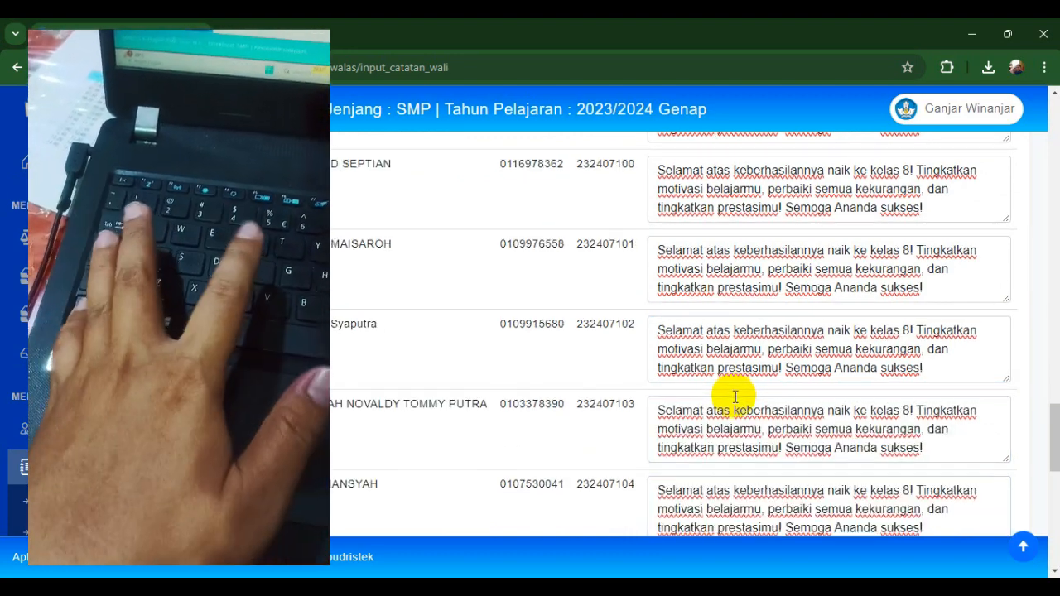
{"action": "key", "text": "Tab"}
{"action": "type", "text": "Selamat atas keberhasilannya naik ke kelas 8! Tingkatkan motivasi belajarmu, perbaiki semua kekurangan, dan tingkatkan prestasimu! Semoga Ananda sukses!"}
{"action": "key", "text": "Tab"}
{"action": "type", "text": "Selamat atas keberhasilannya naik ke kelas 8! Tingkatkan motivasi belajarmu, perbaiki semua kekurangan, dan tingkatkan prestasimu! Semoga Ananda sukses!"}
{"action": "key", "text": "Tab"}
{"action": "type", "text": "Selamat atas keberhasilannya naik ke kelas 8! Tingkatkan motivasi belajarmu, perbaiki semua kekurangan, dan tingkatkan prestasimu! Semoga Ananda sukses!"}
{"action": "key", "text": "Tab"}
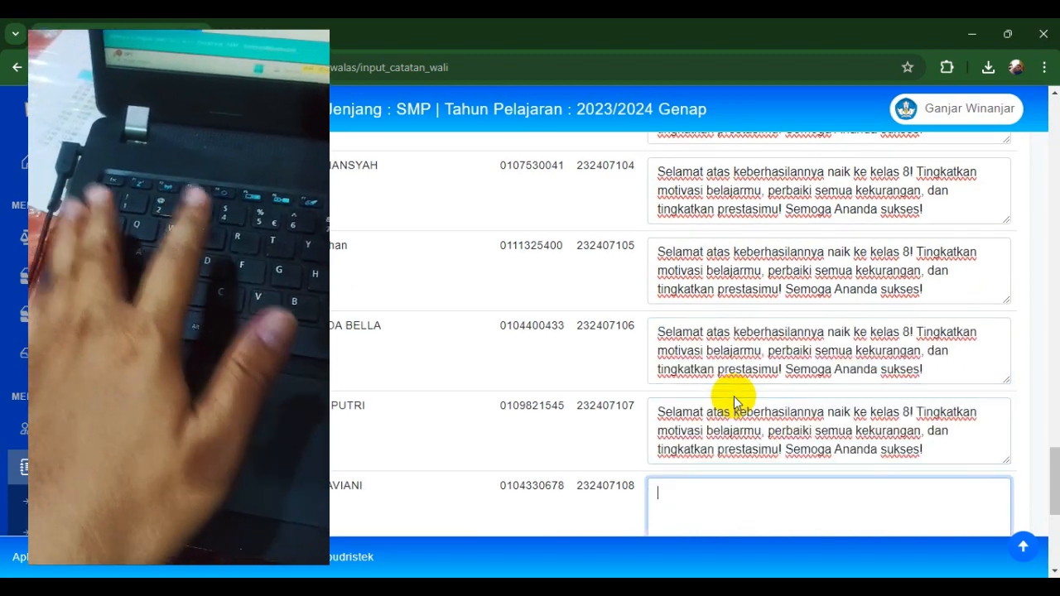
{"action": "type", "text": "Selamat atas keberhasilannya naik ke kelas 8! Tingkatkan motivasi belajarmu, perbaiki semua kekurangan, dan tingkatkan prestasimu! Semoga Ananda sukses!"}
{"action": "key", "text": "Tab"}
{"action": "type", "text": "Selamat atas keberhasilannya naik ke kelas 8! Tingkatkan motivasi belajarmu, perbaiki semua kekurangan, dan tingkatkan prestasimu! Semoga Ananda sukses!"}
{"action": "key", "text": "Tab"}
{"action": "type", "text": "Selamat atas keberhasilannya naik ke kelas 8! Tingkatkan motivasi belajarmu, perbaiki semua kekurangan, dan tingkatkan prestasimu! Semoga Ananda sukses!"}
{"action": "key", "text": "Tab"}
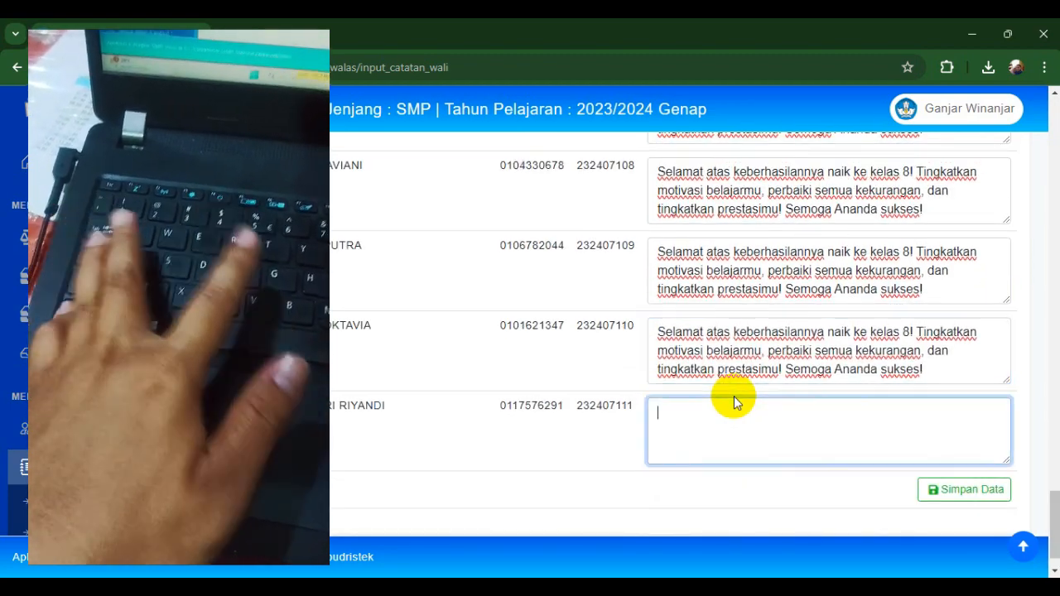
{"action": "type", "text": "Selamat atas keberhasilannya naik ke kelas 8! Tingkatkan motivasi belajarmu, perbaiki semua kekurangan, dan tingkatkan prestasimu! Semoga Ananda sukses!"}
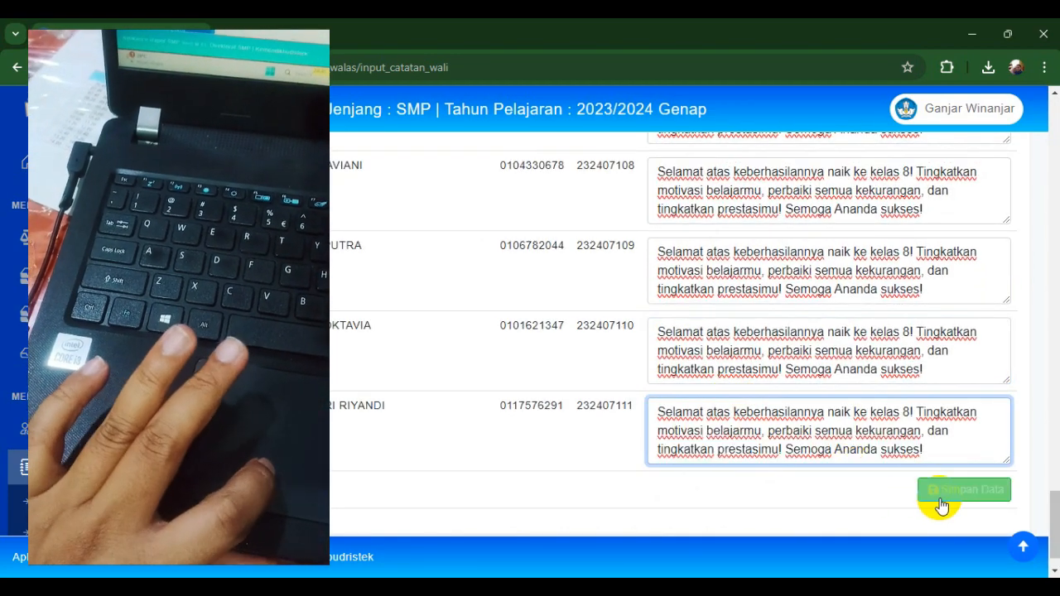
{"action": "left_click", "coordinate": [942, 506]}
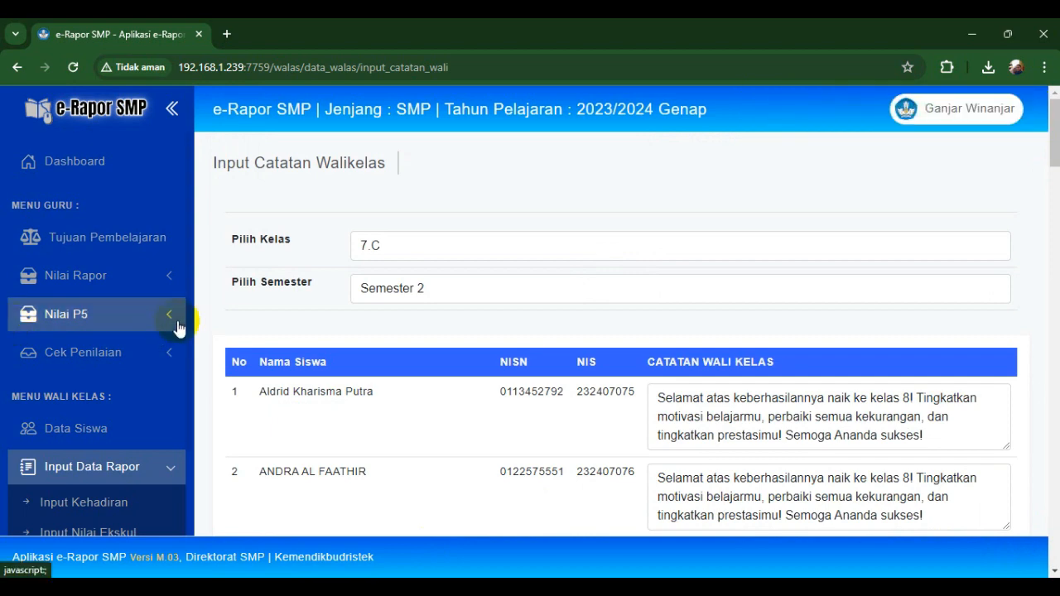
- On Input Kenaikan Kelas, save class 7.C with all 37 students marked Naik Ke Kelas VIII
{"action": "scroll", "coordinate": [188, 311], "scroll_direction": "down", "scroll_amount": 3}
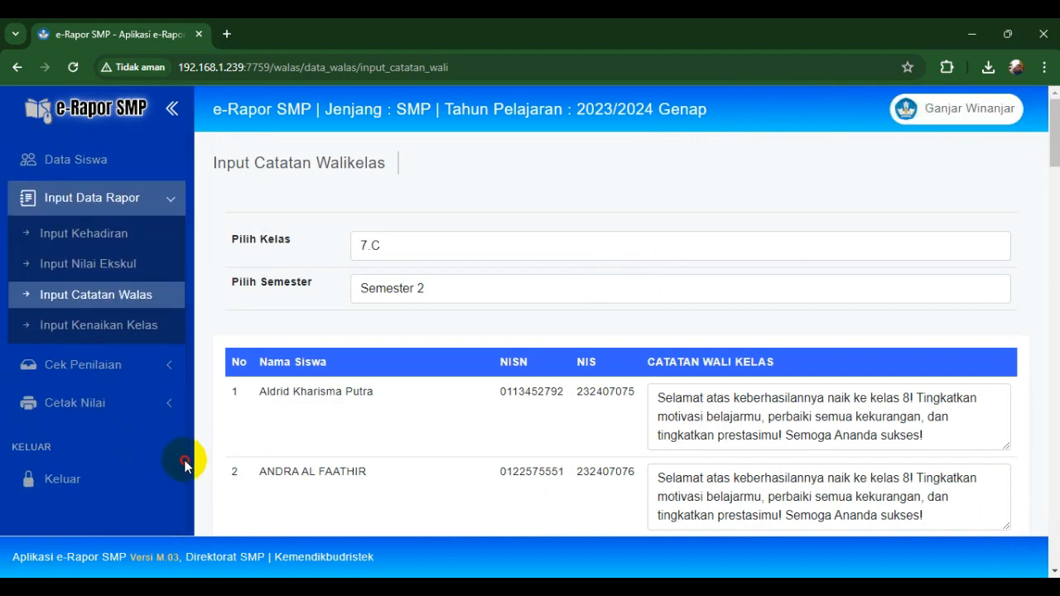
{"action": "left_click", "coordinate": [107, 324]}
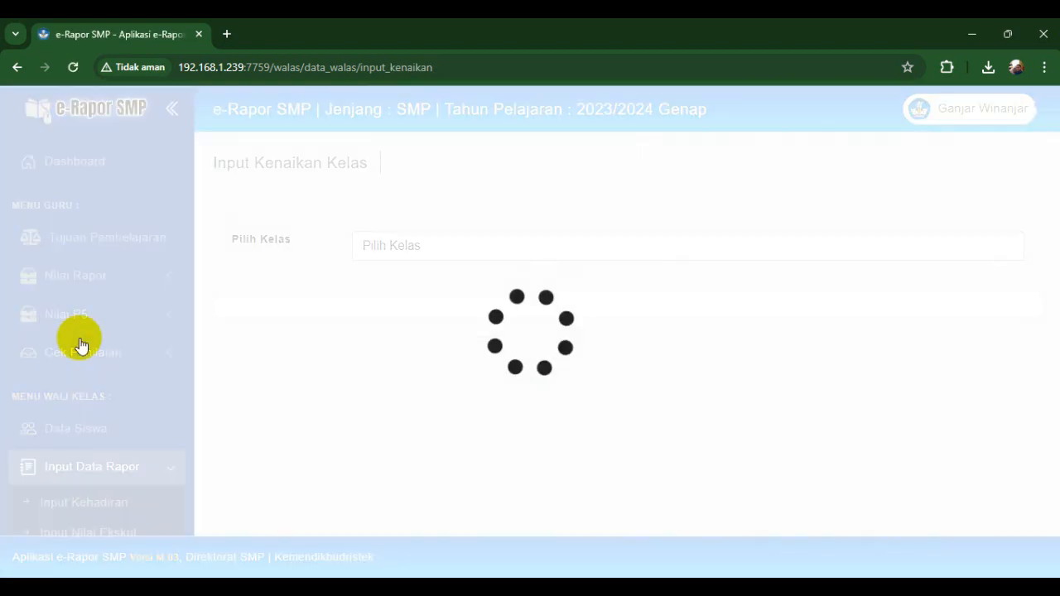
{"action": "left_click", "coordinate": [429, 245]}
{"action": "left_click", "coordinate": [387, 285]}
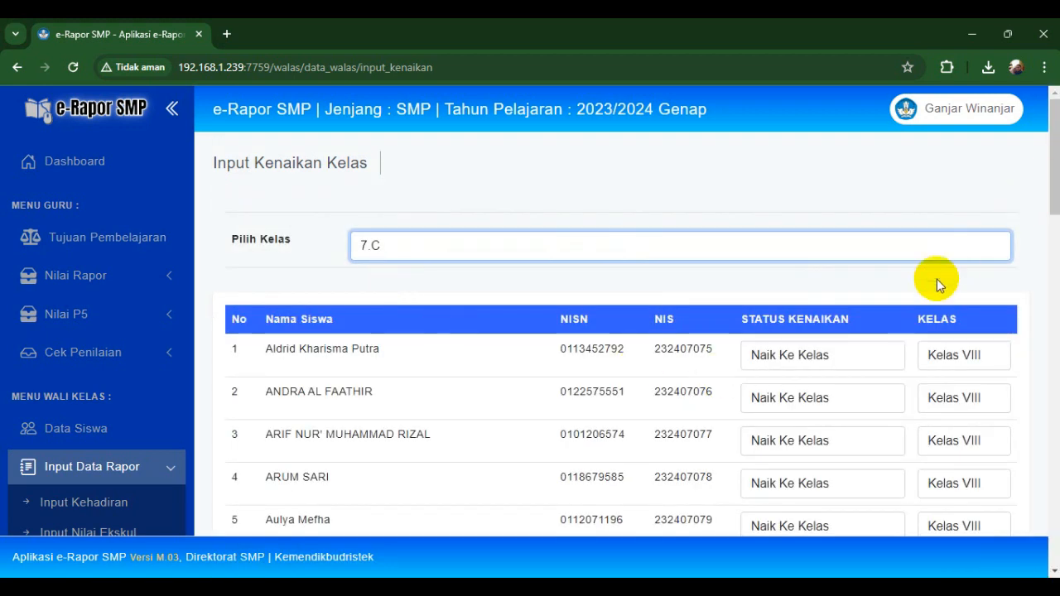
{"action": "left_click_drag", "start_coordinate": [1055, 162], "coordinate": [1044, 516]}
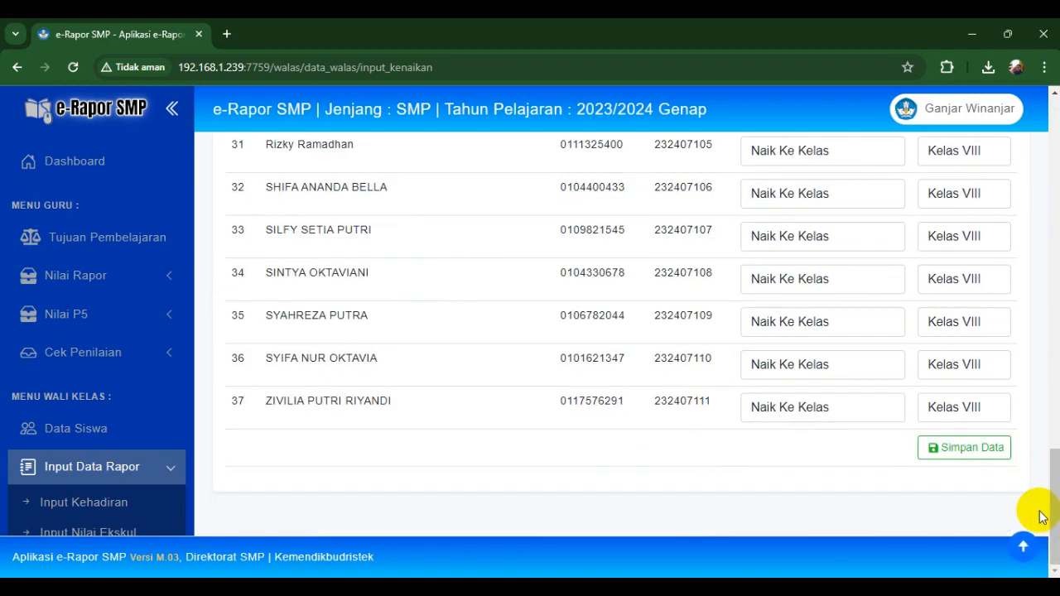
{"action": "left_click", "coordinate": [958, 452]}
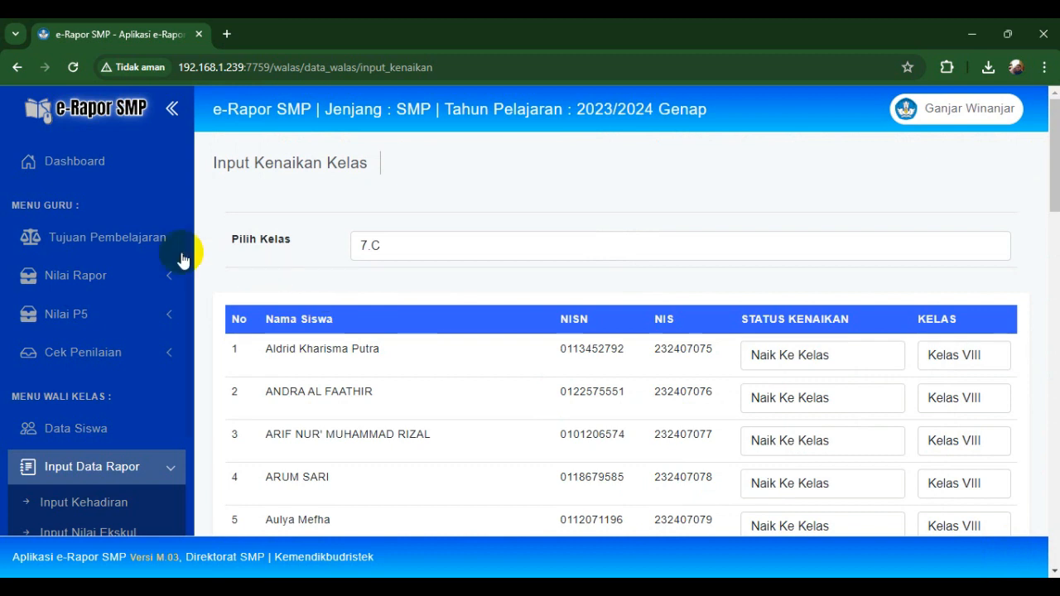
{"action": "scroll", "coordinate": [190, 245], "scroll_direction": "down", "scroll_amount": 3}
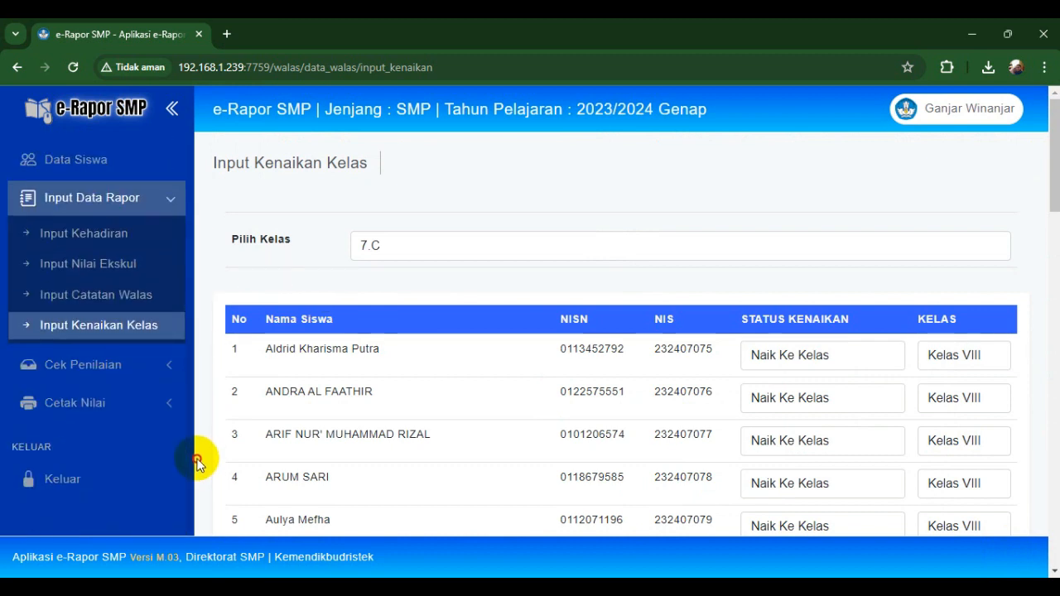
{"action": "left_click", "coordinate": [124, 368]}
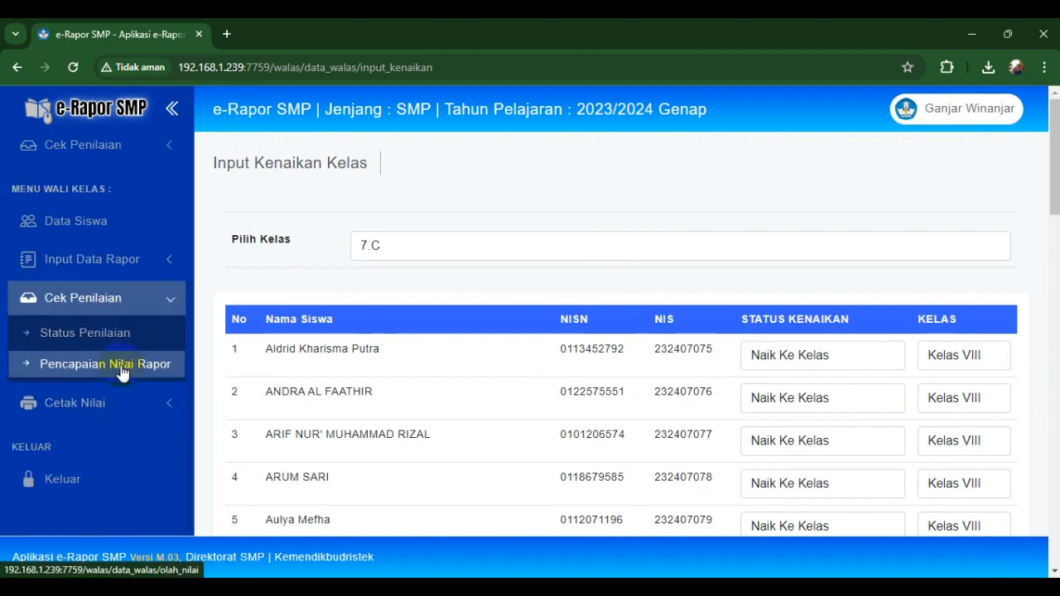
- Show Status Penilaian for 7.C and review which subjects have 37 Data versus 0 Data
{"action": "left_click", "coordinate": [97, 342]}
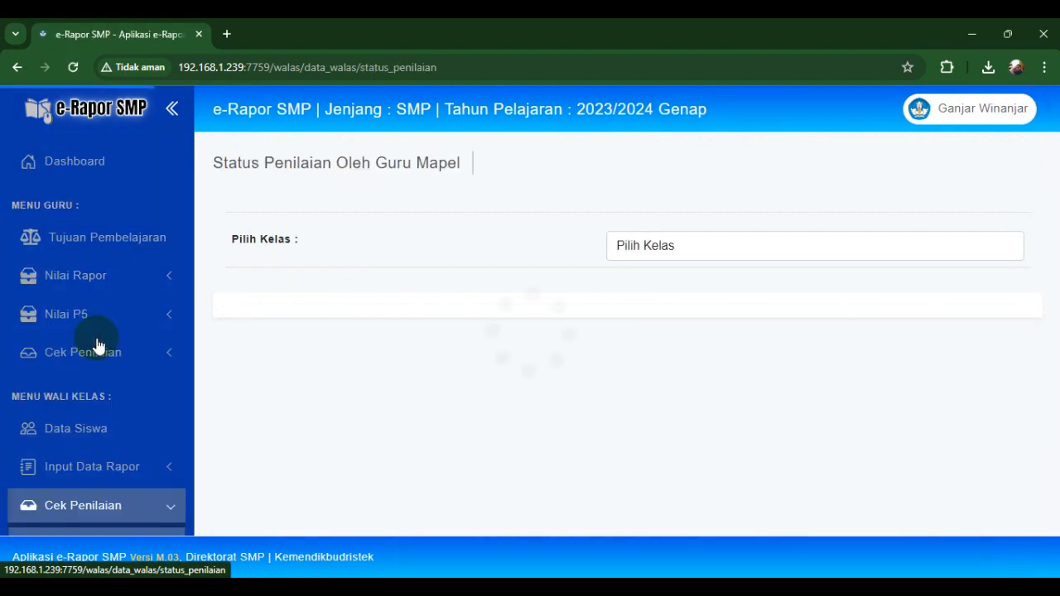
{"action": "left_click", "coordinate": [623, 245]}
{"action": "left_click", "coordinate": [627, 274]}
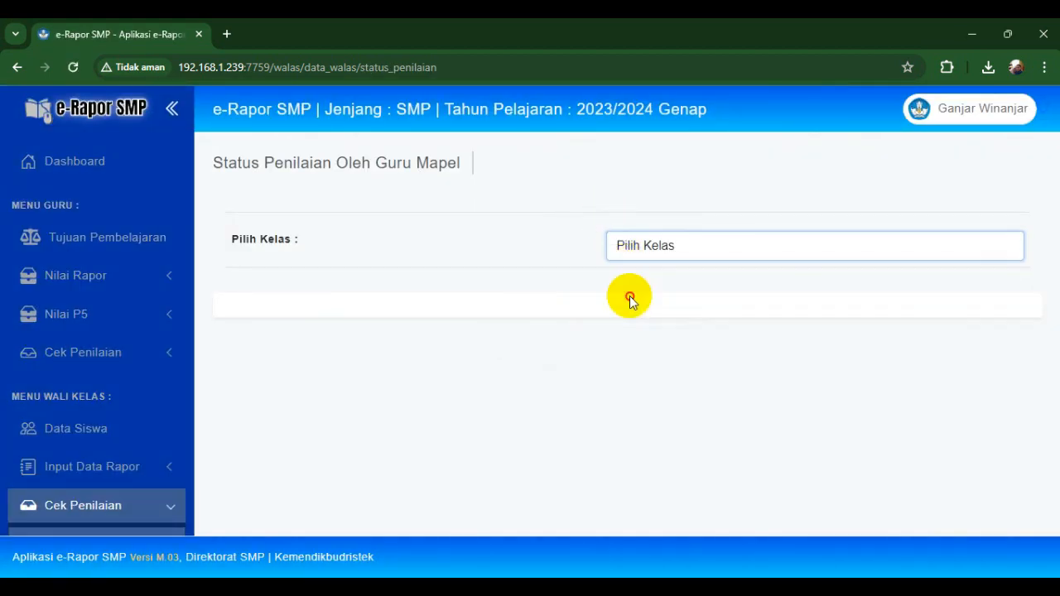
{"action": "left_click", "coordinate": [622, 247]}
{"action": "left_click", "coordinate": [627, 296]}
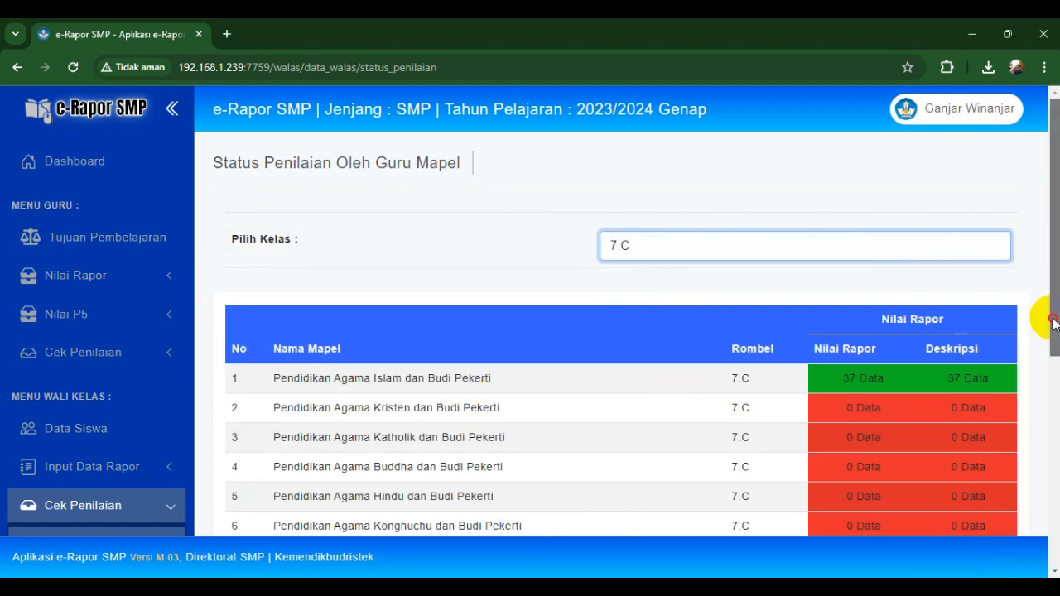
{"action": "left_click_drag", "start_coordinate": [1049, 326], "coordinate": [1029, 492]}
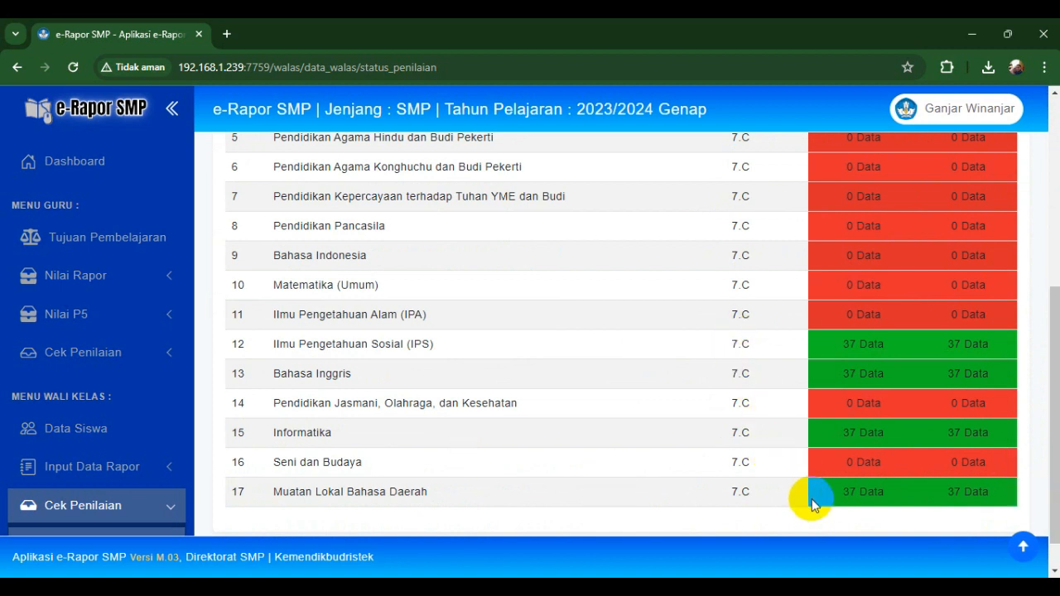
{"action": "mouse_move", "coordinate": [812, 499]}
{"action": "left_mouse_down"}
{"action": "mouse_move", "coordinate": [834, 455]}
{"action": "mouse_move", "coordinate": [851, 232]}
{"action": "mouse_move", "coordinate": [769, 243]}
{"action": "left_mouse_up"}
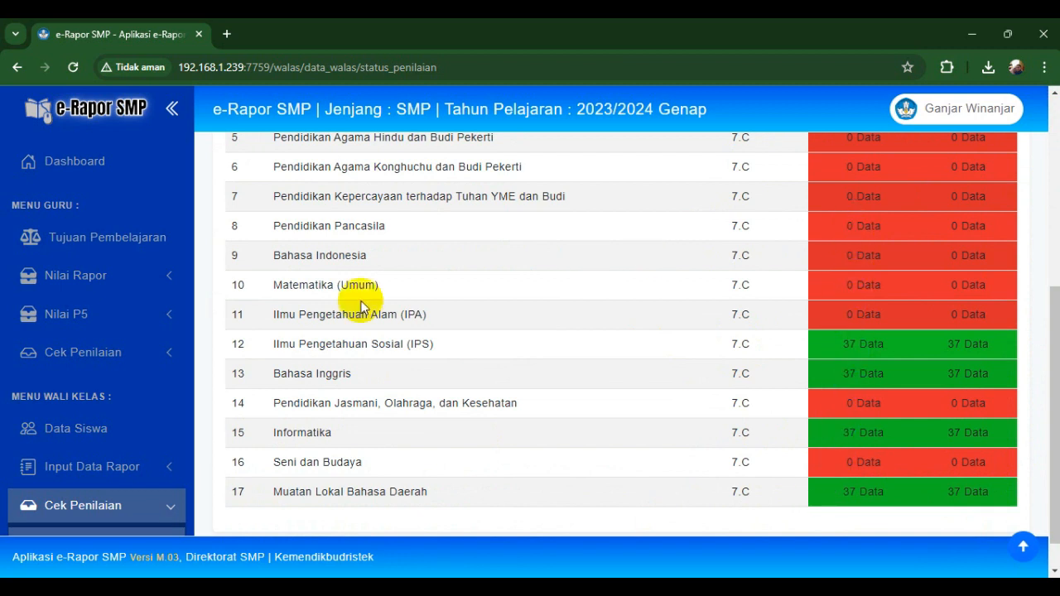
{"action": "scroll", "coordinate": [193, 309], "scroll_direction": "down", "scroll_amount": 5}
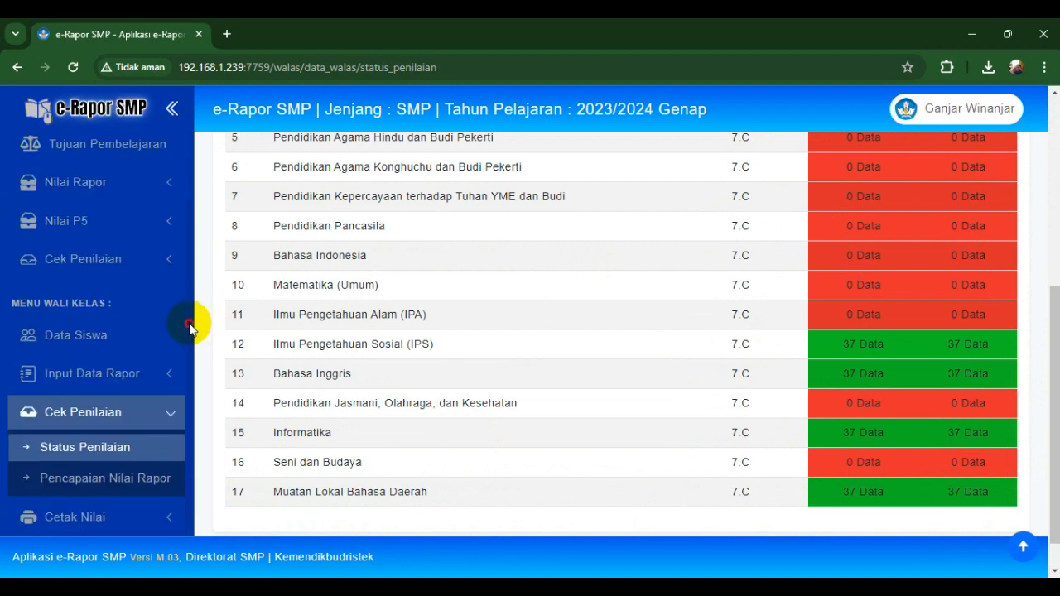
{"action": "left_click", "coordinate": [81, 417]}
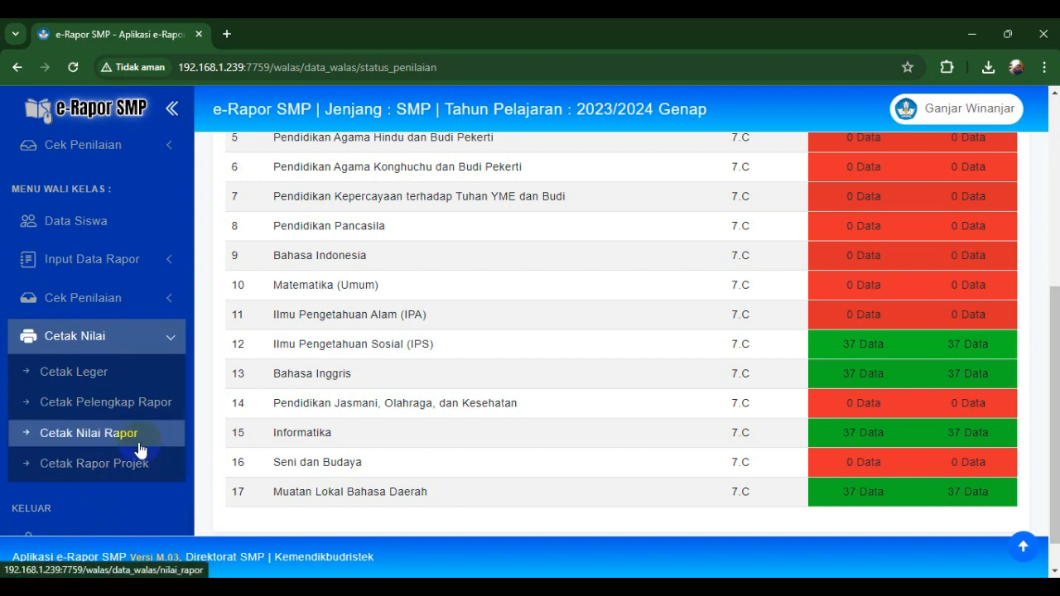
- On Cetak Nilai Rapor, choose class 7.C and generate report files for the whole class
{"action": "left_click", "coordinate": [140, 449]}
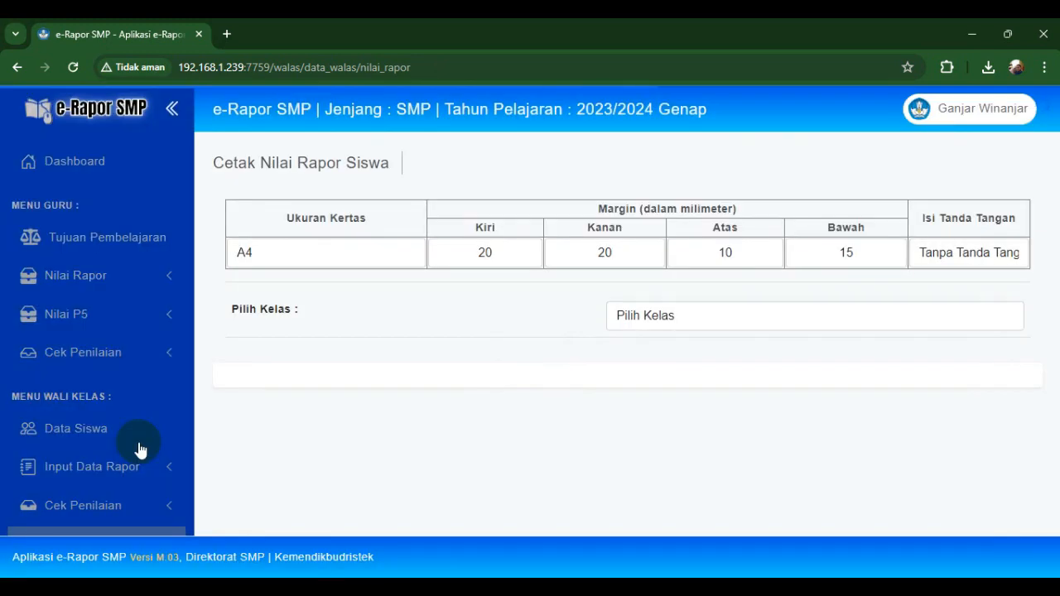
{"action": "left_click", "coordinate": [668, 312]}
{"action": "left_click", "coordinate": [623, 354]}
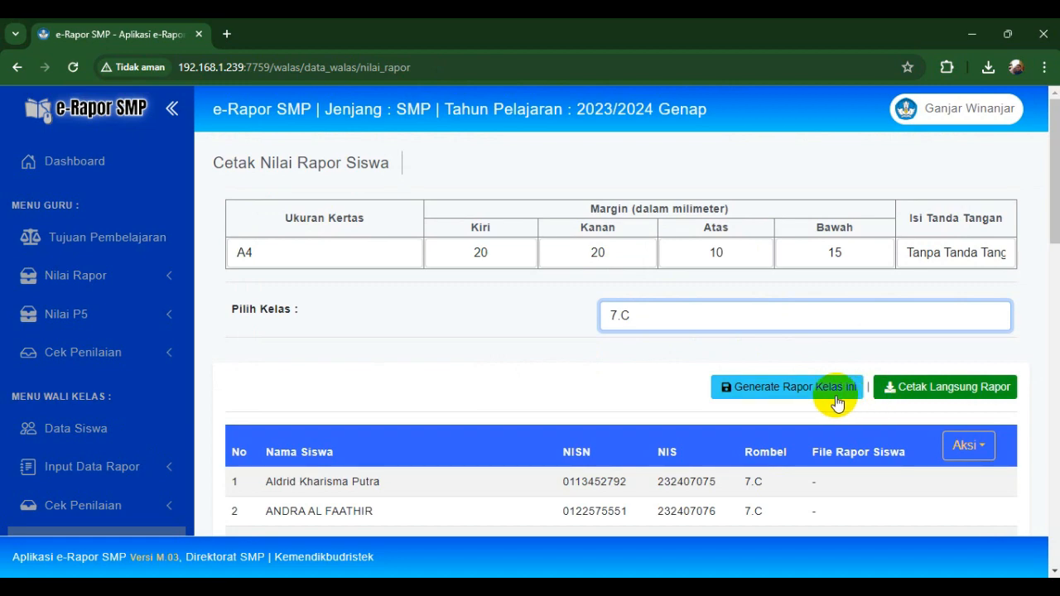
{"action": "left_click", "coordinate": [837, 396]}
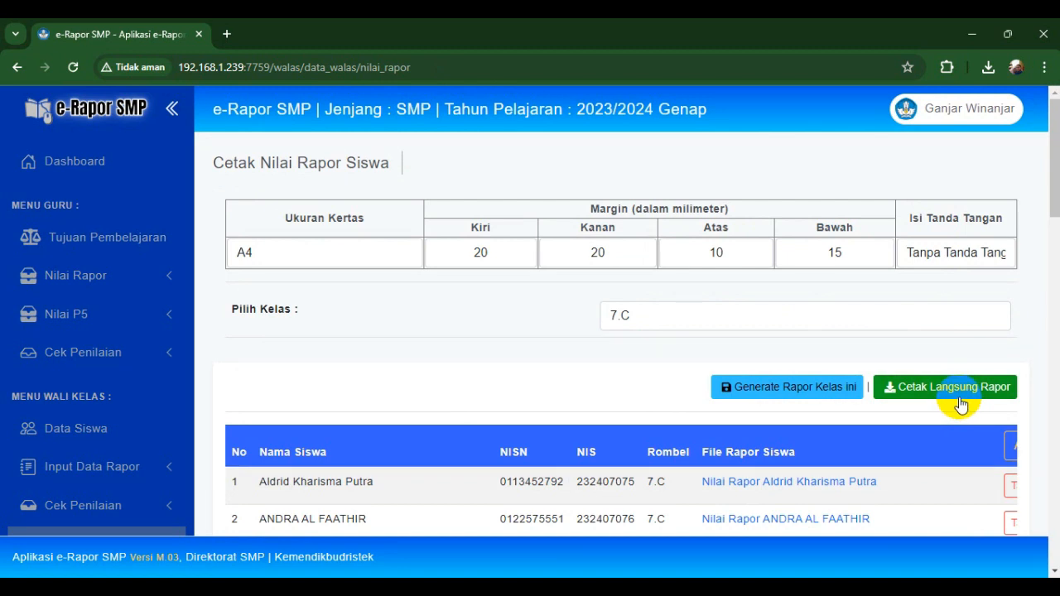
- Download the class report RAPOR KLS 7C.pdf via Cetak Langsung Rapor, keeping the blocked download
{"action": "left_click", "coordinate": [961, 404]}
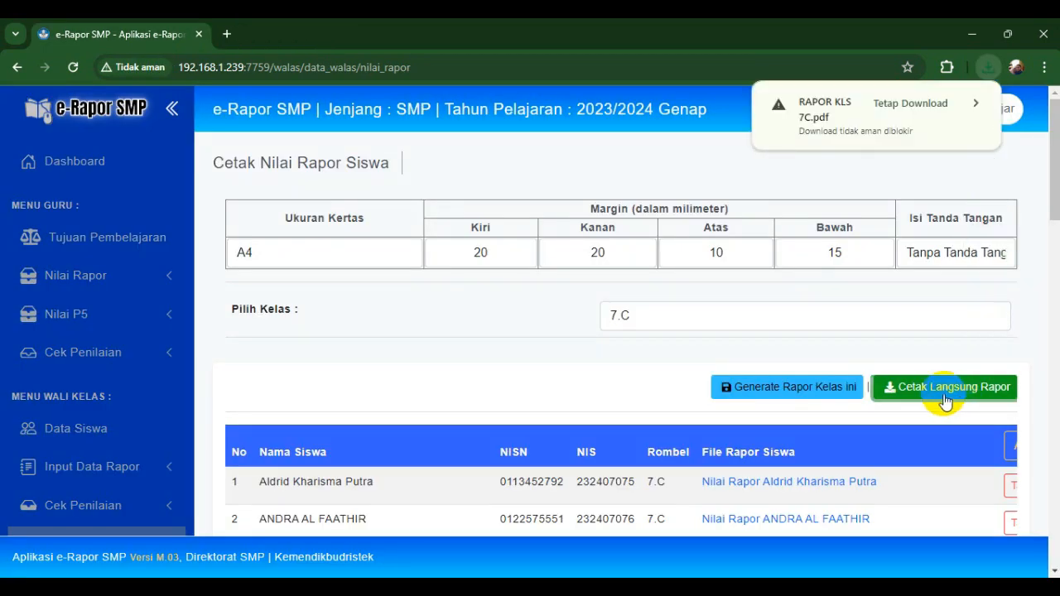
{"action": "left_click", "coordinate": [930, 100]}
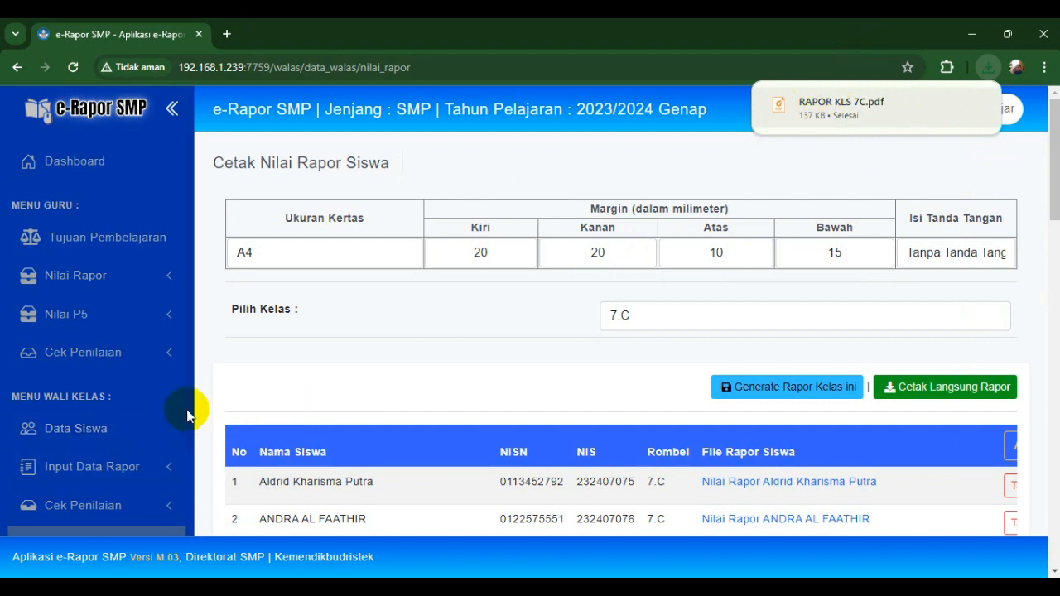
{"action": "scroll", "coordinate": [183, 415], "scroll_direction": "down", "scroll_amount": 1}
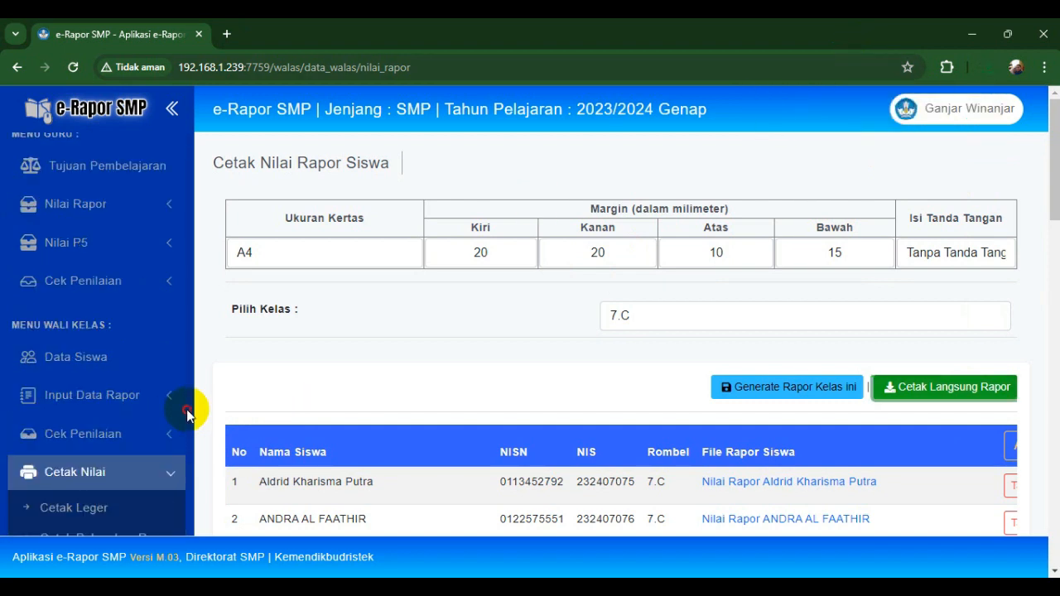
{"action": "scroll", "coordinate": [195, 426], "scroll_direction": "down", "scroll_amount": 2}
{"action": "scroll", "coordinate": [201, 452], "scroll_direction": "down", "scroll_amount": 1}
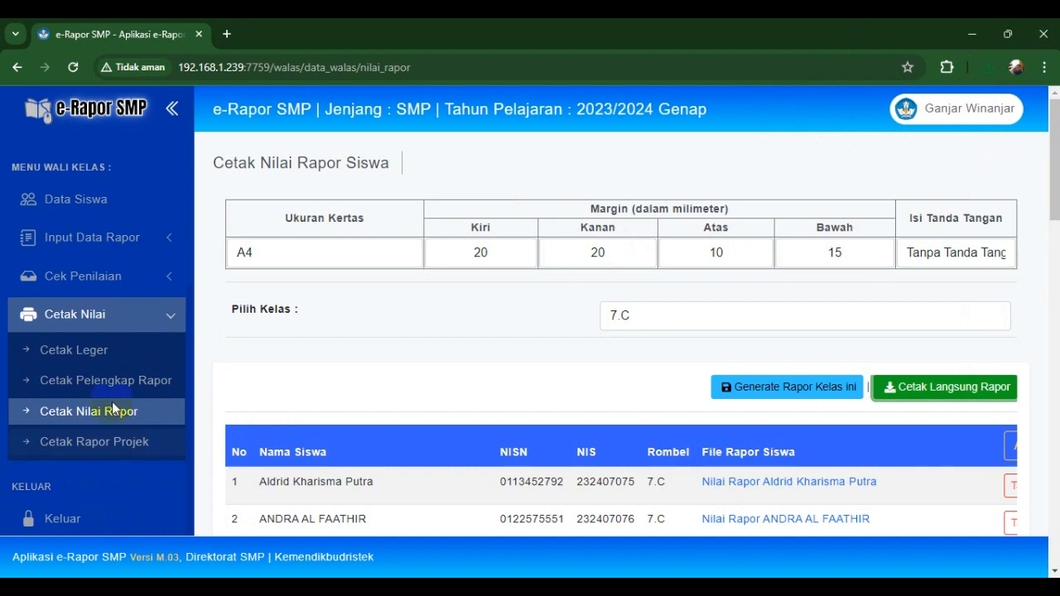
- Download the 7.C leger Leger_20232_7.C.xlsx from Cetak Leger, keeping the blocked download
{"action": "left_click", "coordinate": [74, 352]}
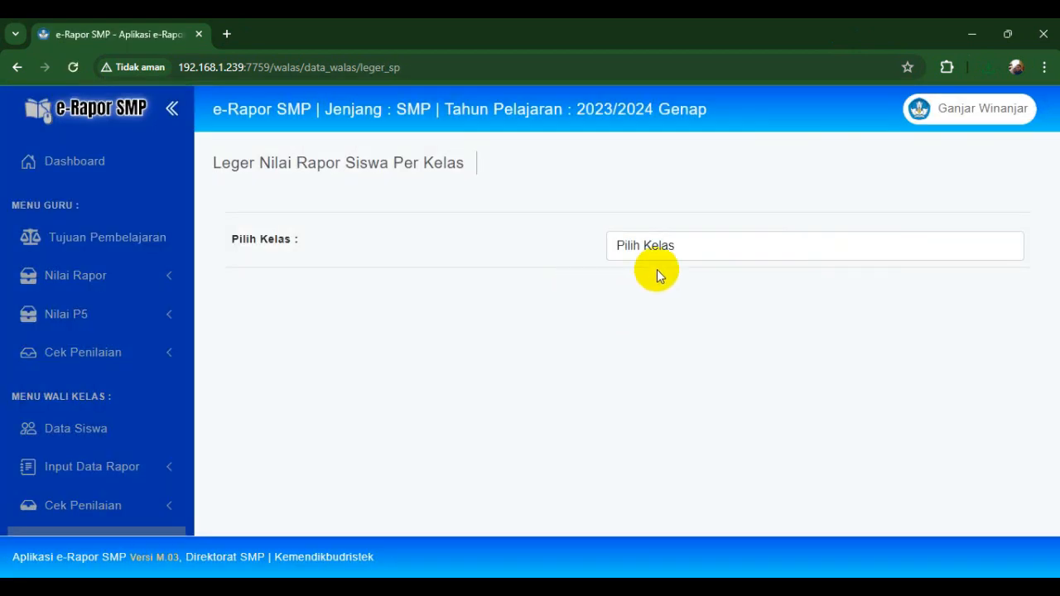
{"action": "left_click", "coordinate": [636, 255]}
{"action": "left_click", "coordinate": [635, 284]}
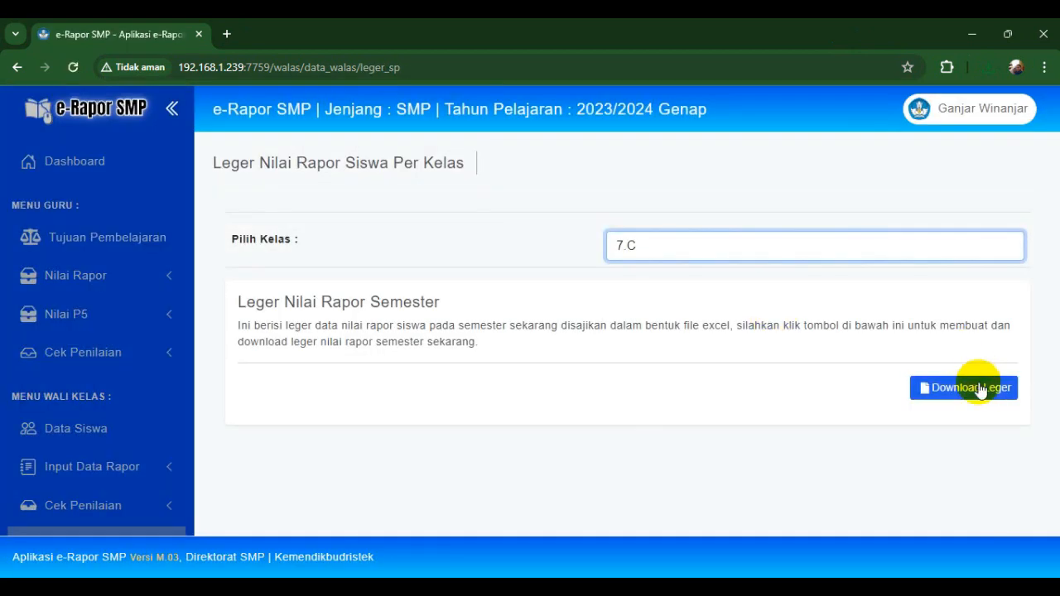
{"action": "left_click", "coordinate": [981, 390]}
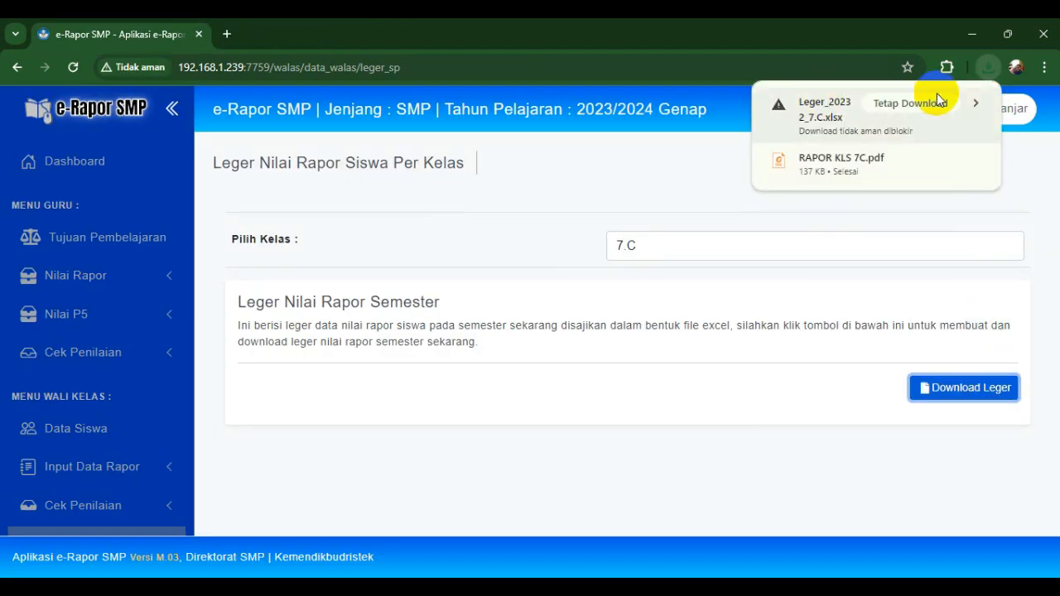
{"action": "left_click", "coordinate": [925, 101]}
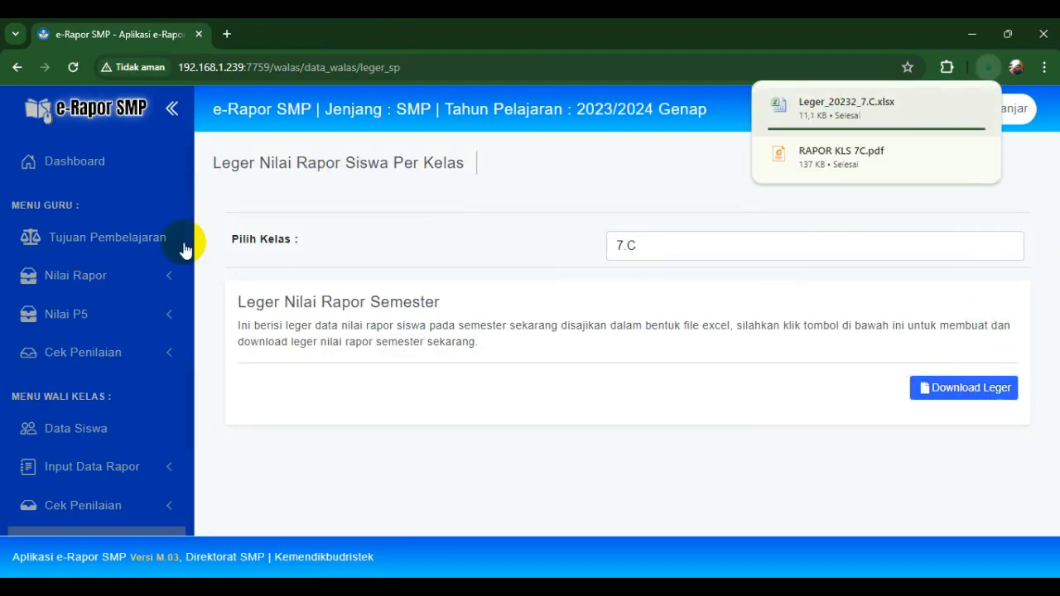
{"action": "scroll", "coordinate": [187, 323], "scroll_direction": "down", "scroll_amount": 1}
{"action": "scroll", "coordinate": [188, 323], "scroll_direction": "down", "scroll_amount": 3}
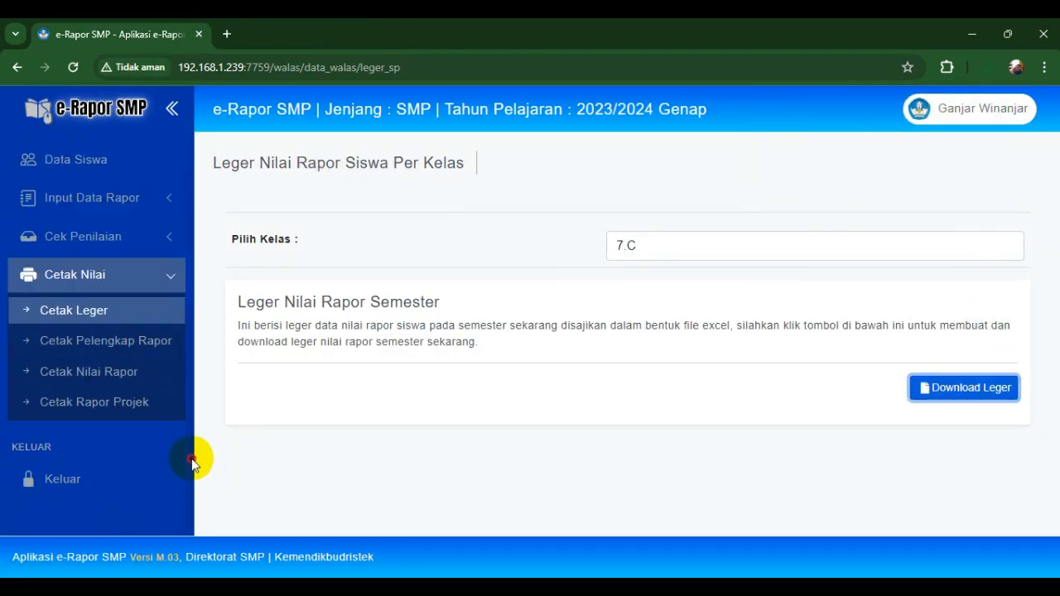